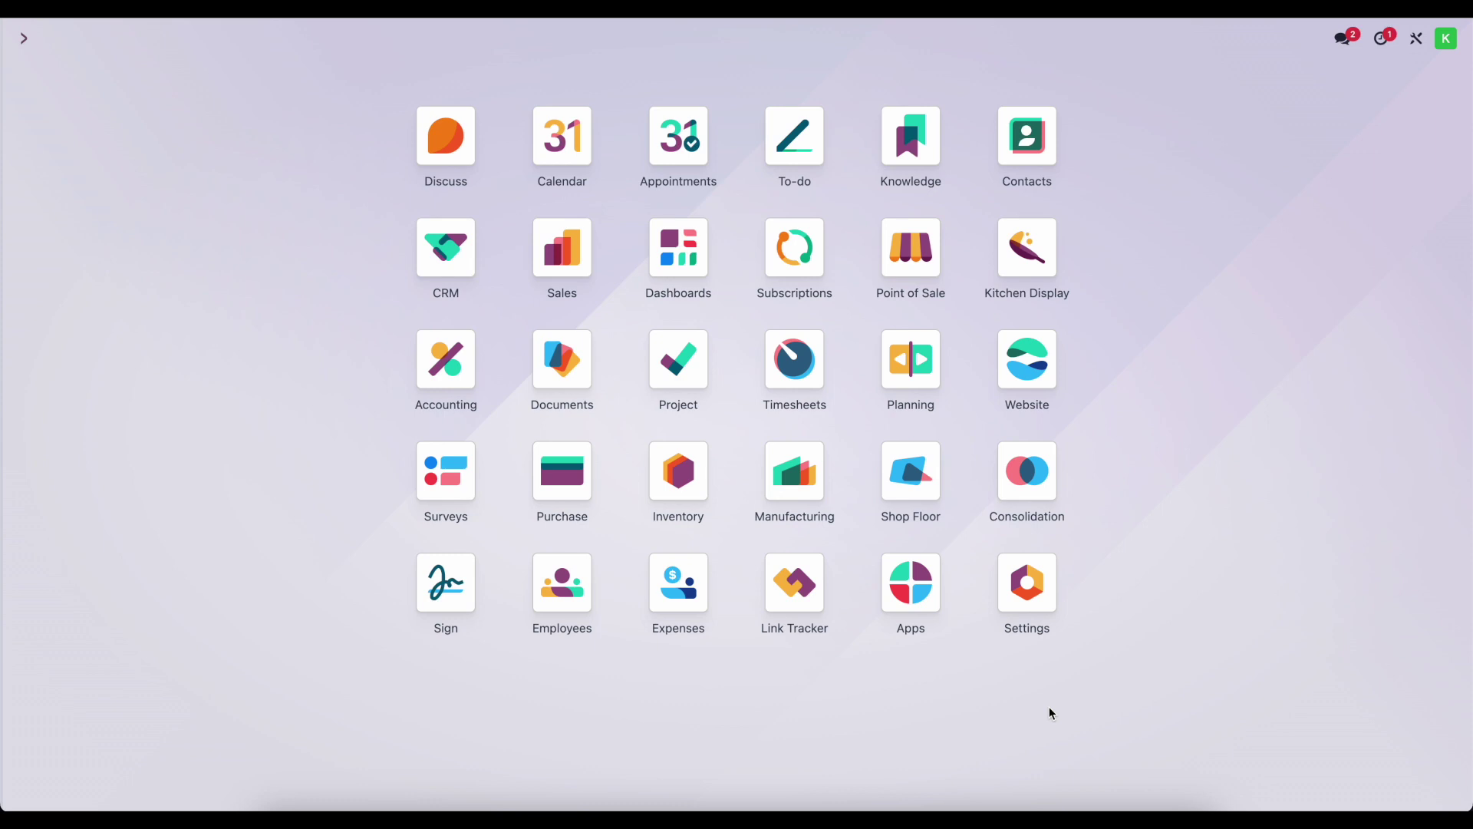
# Open manufacturing order WH/MO/00003 from the to-do manufacturing orders in the Manufacturing app.
pyautogui.click(804, 460)
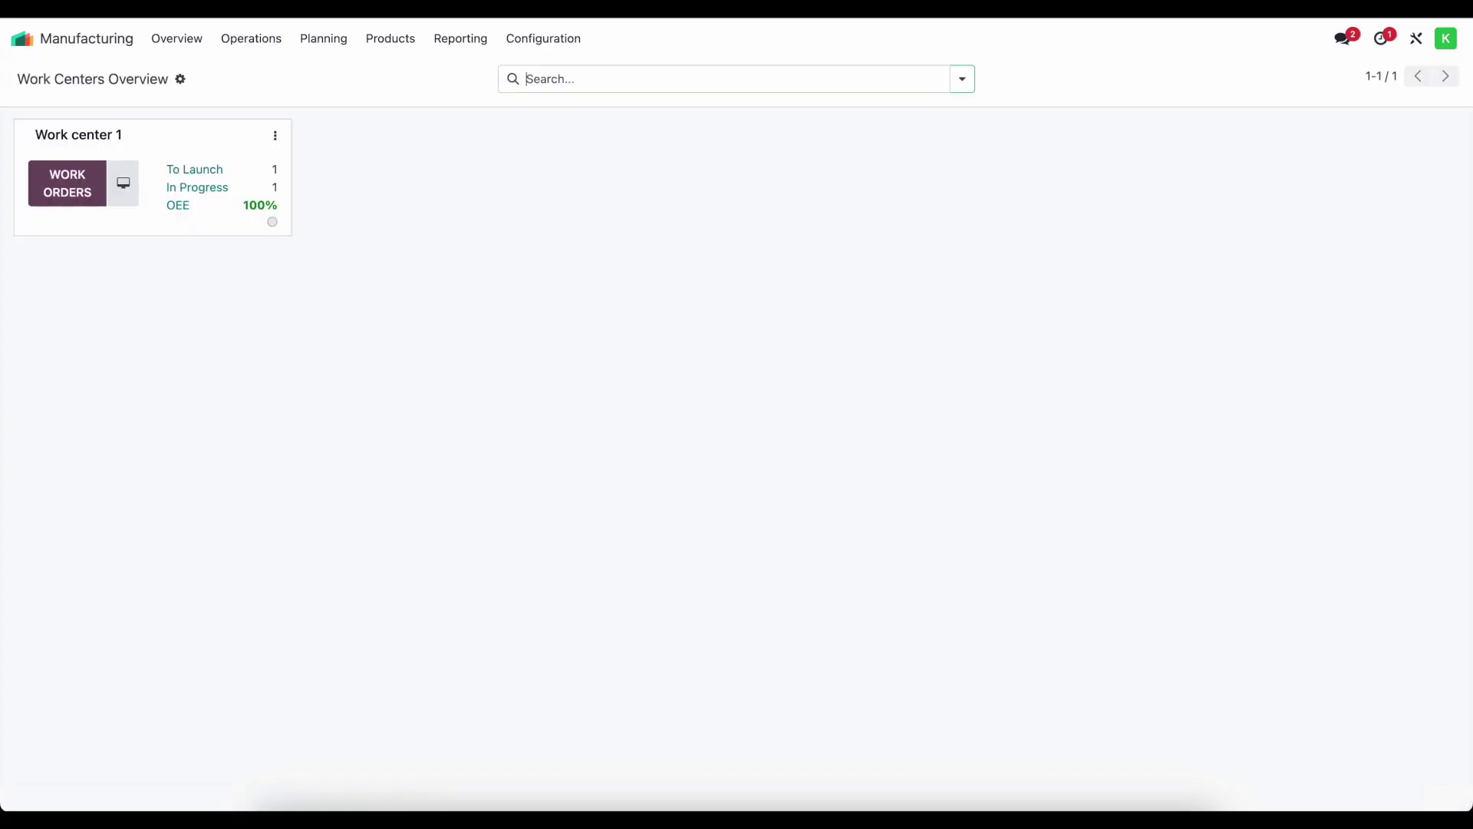
pyautogui.click(264, 37)
pyautogui.click(273, 73)
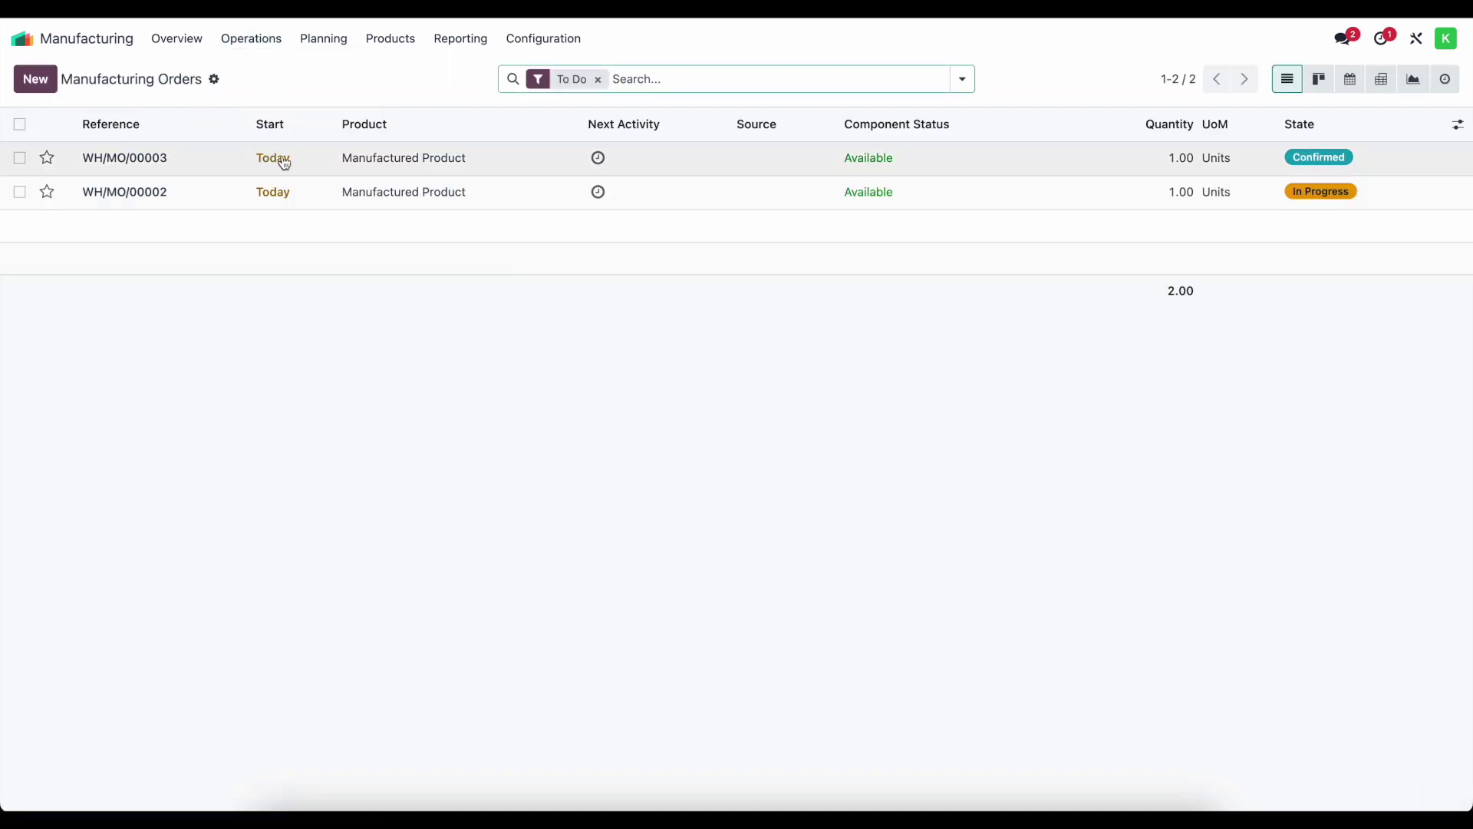
pyautogui.click(319, 172)
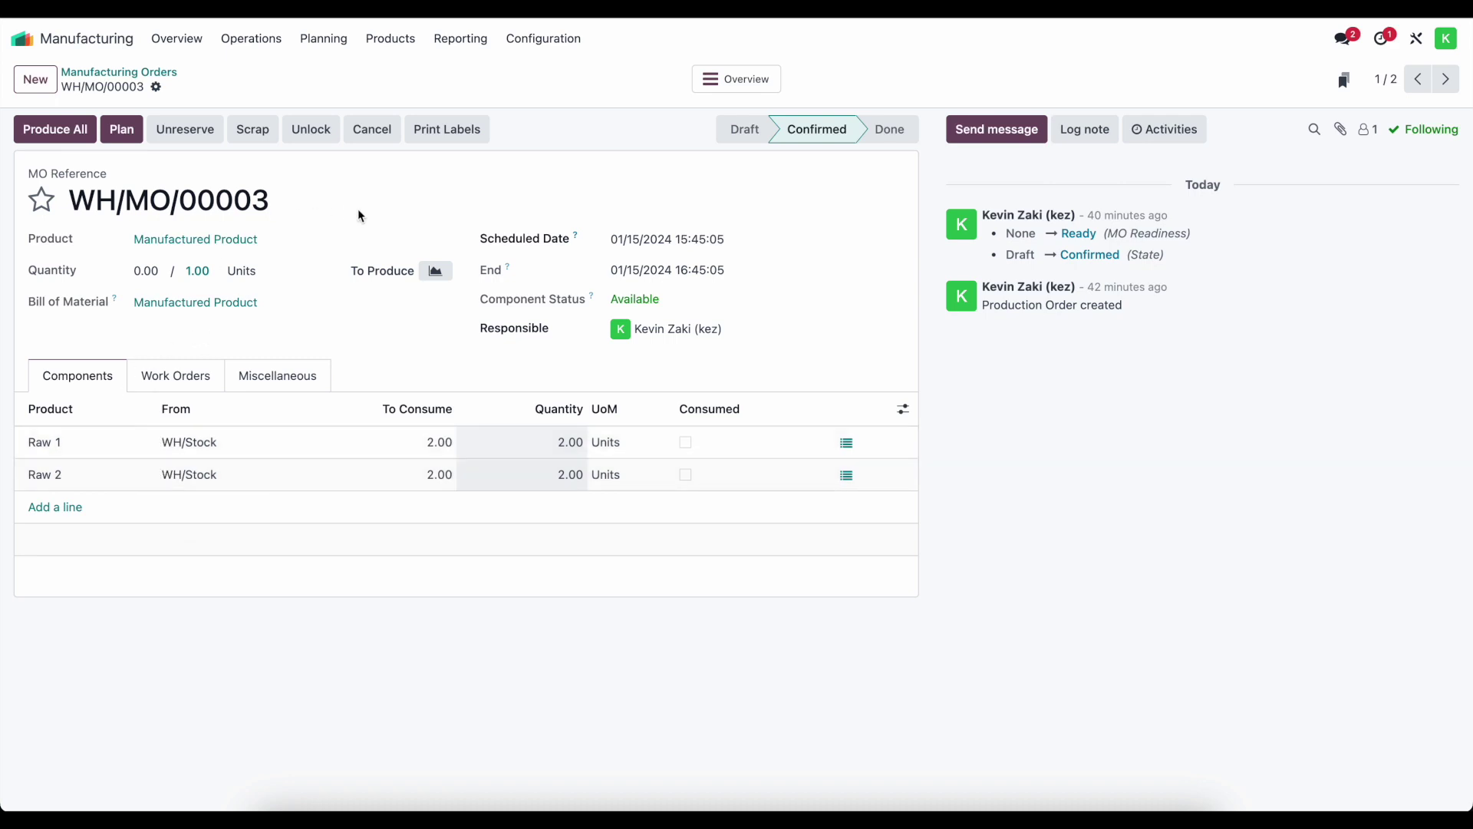
# Go to manufacturing order WH/MO/00002 and review its consumed components and its work orders.
pyautogui.click(1446, 79)
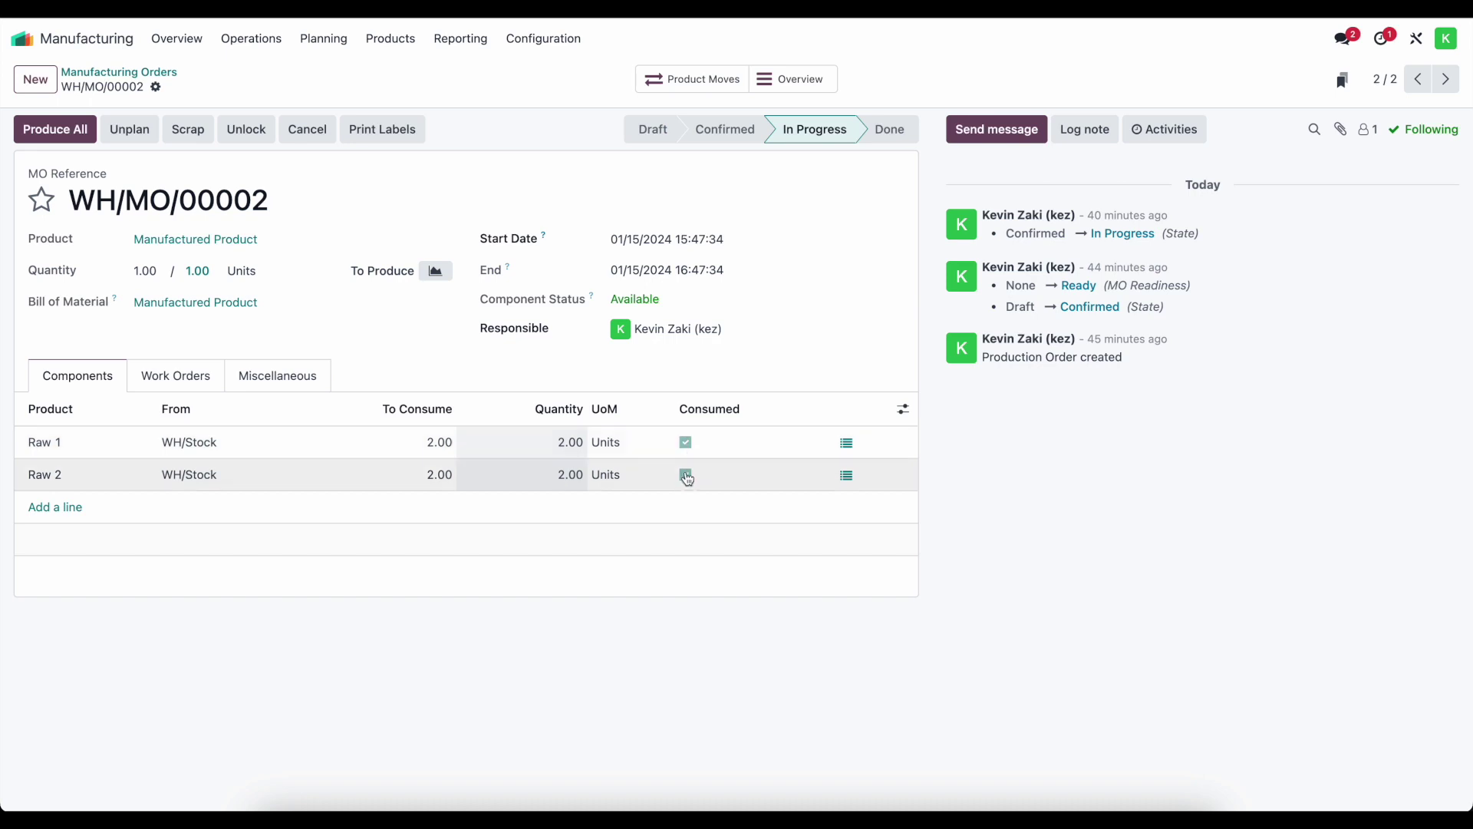
pyautogui.click(170, 387)
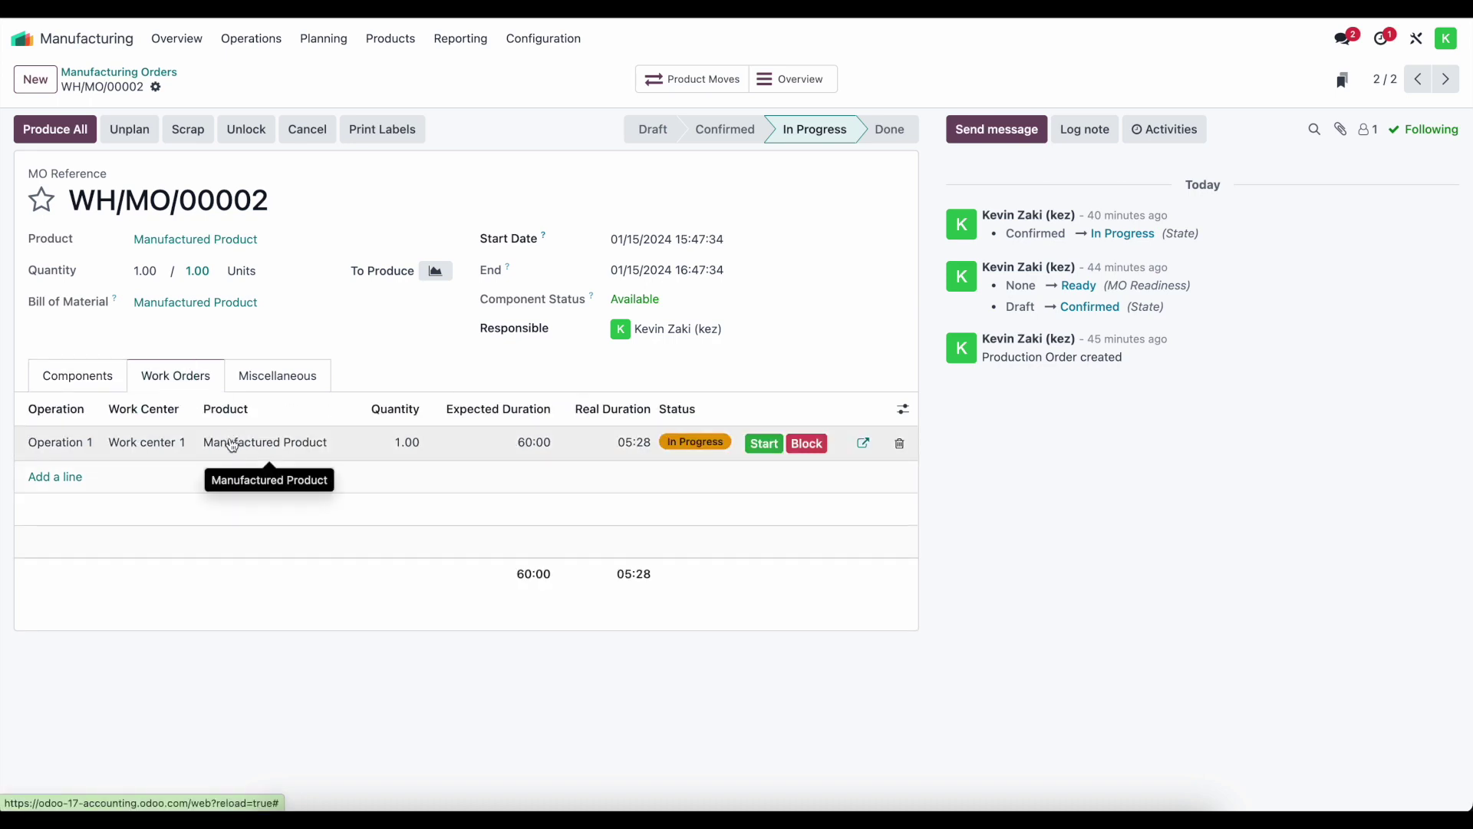
pyautogui.click(80, 376)
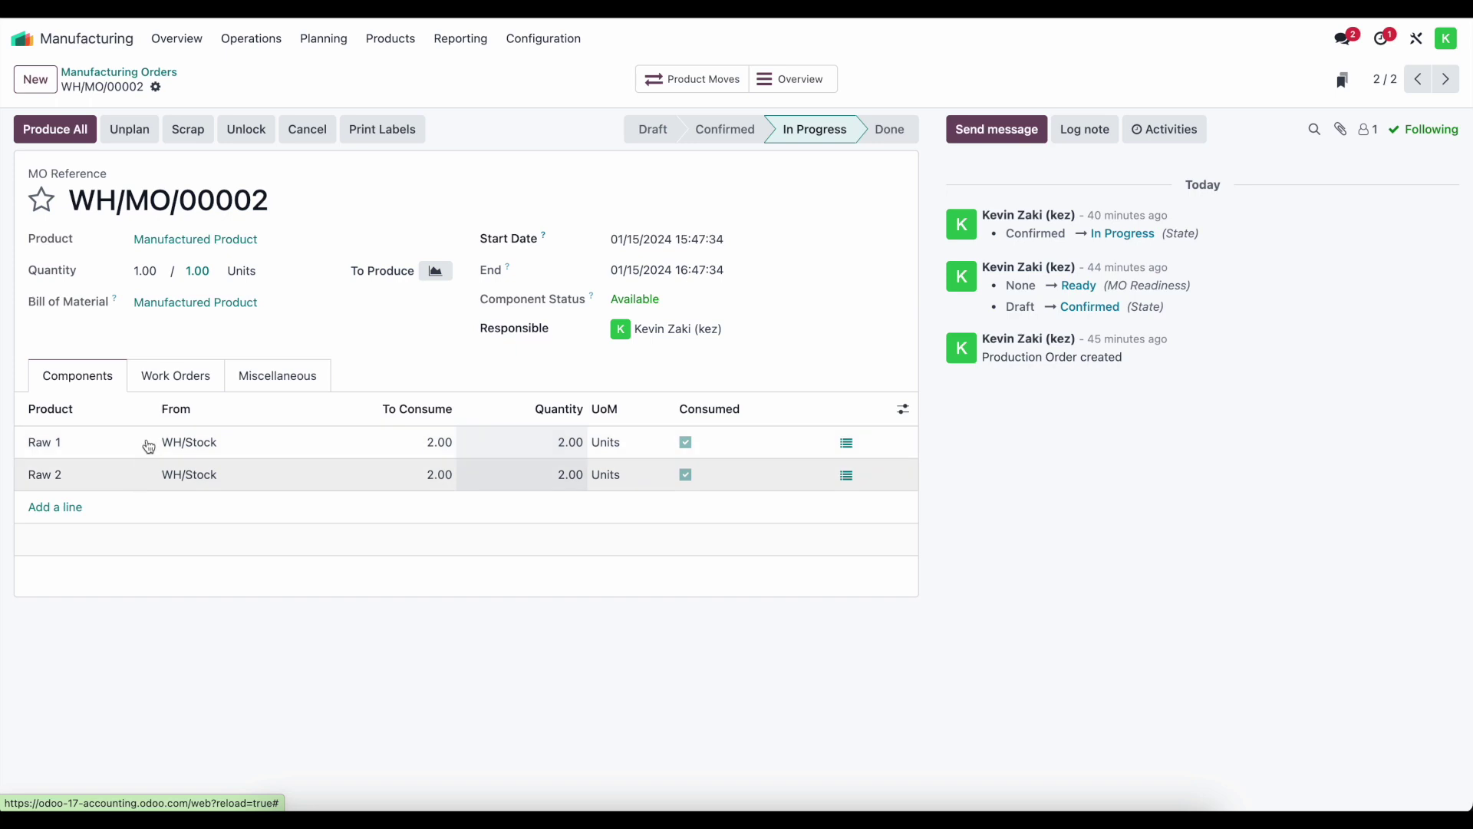
pyautogui.click(170, 390)
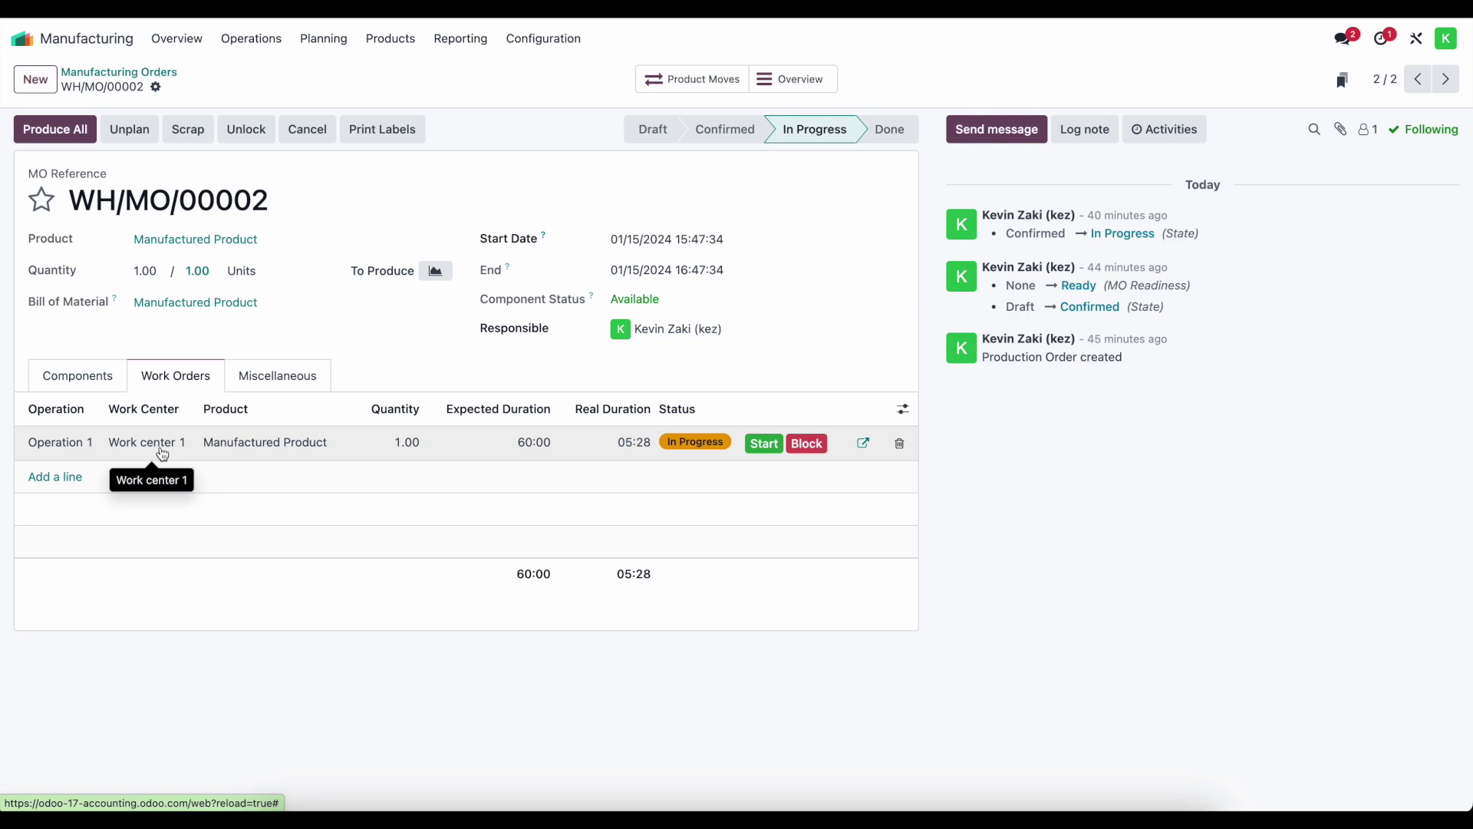
# Switch to the Inventory app's Move Analysis report, remove the Done filter and show the moves as a list.
pyautogui.click(28, 40)
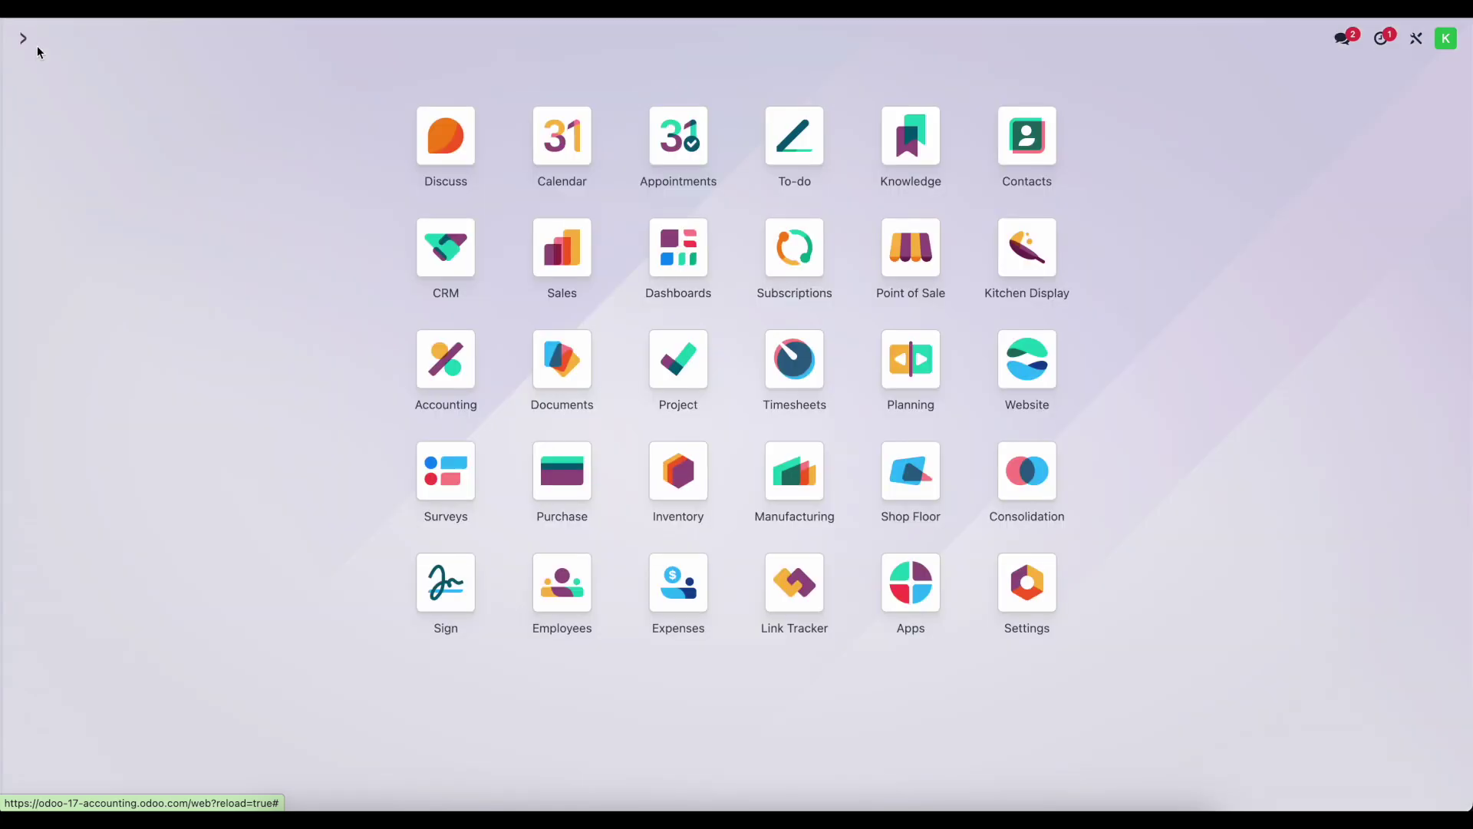
pyautogui.click(678, 471)
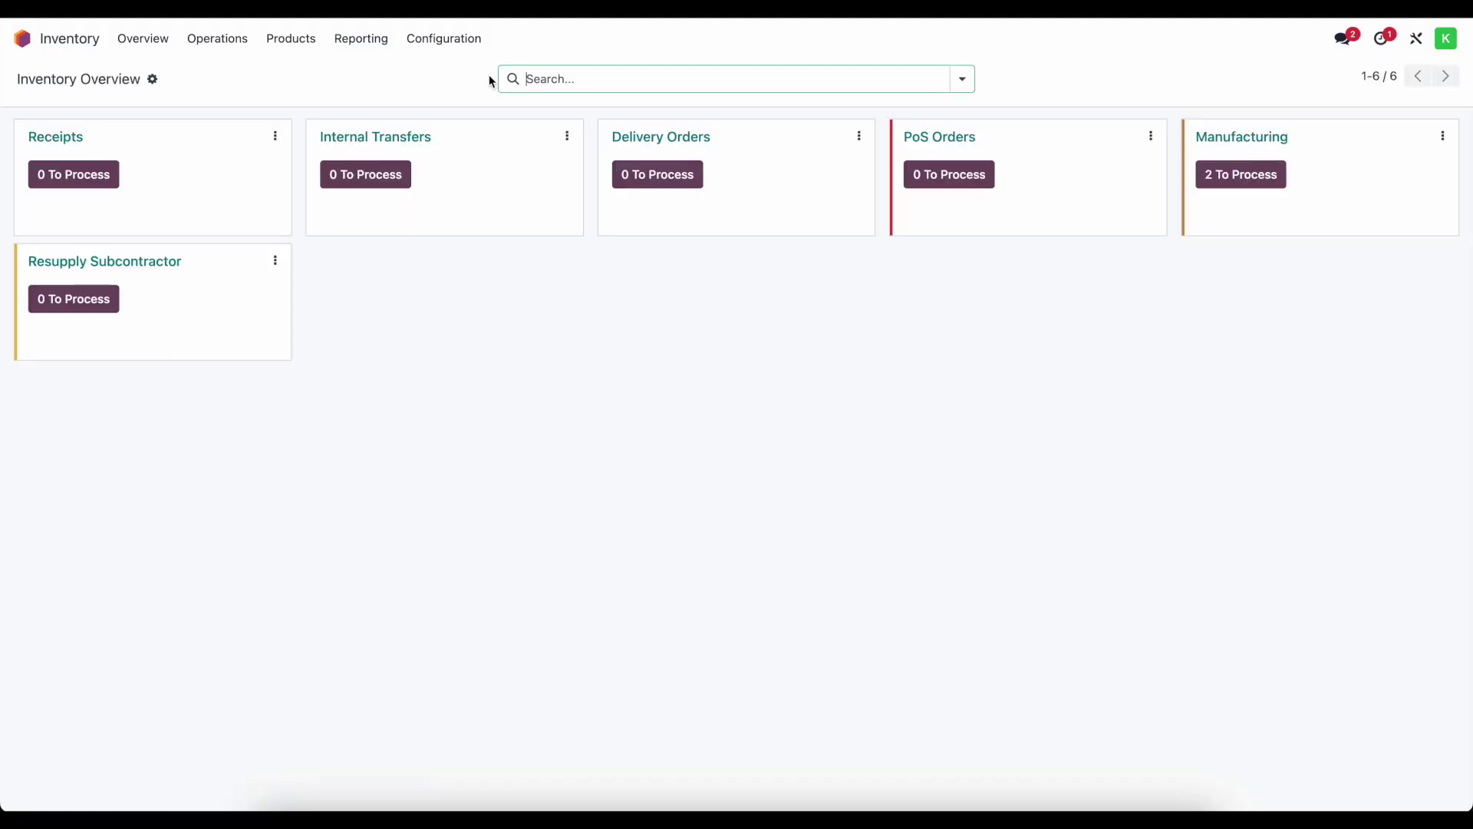
pyautogui.click(368, 44)
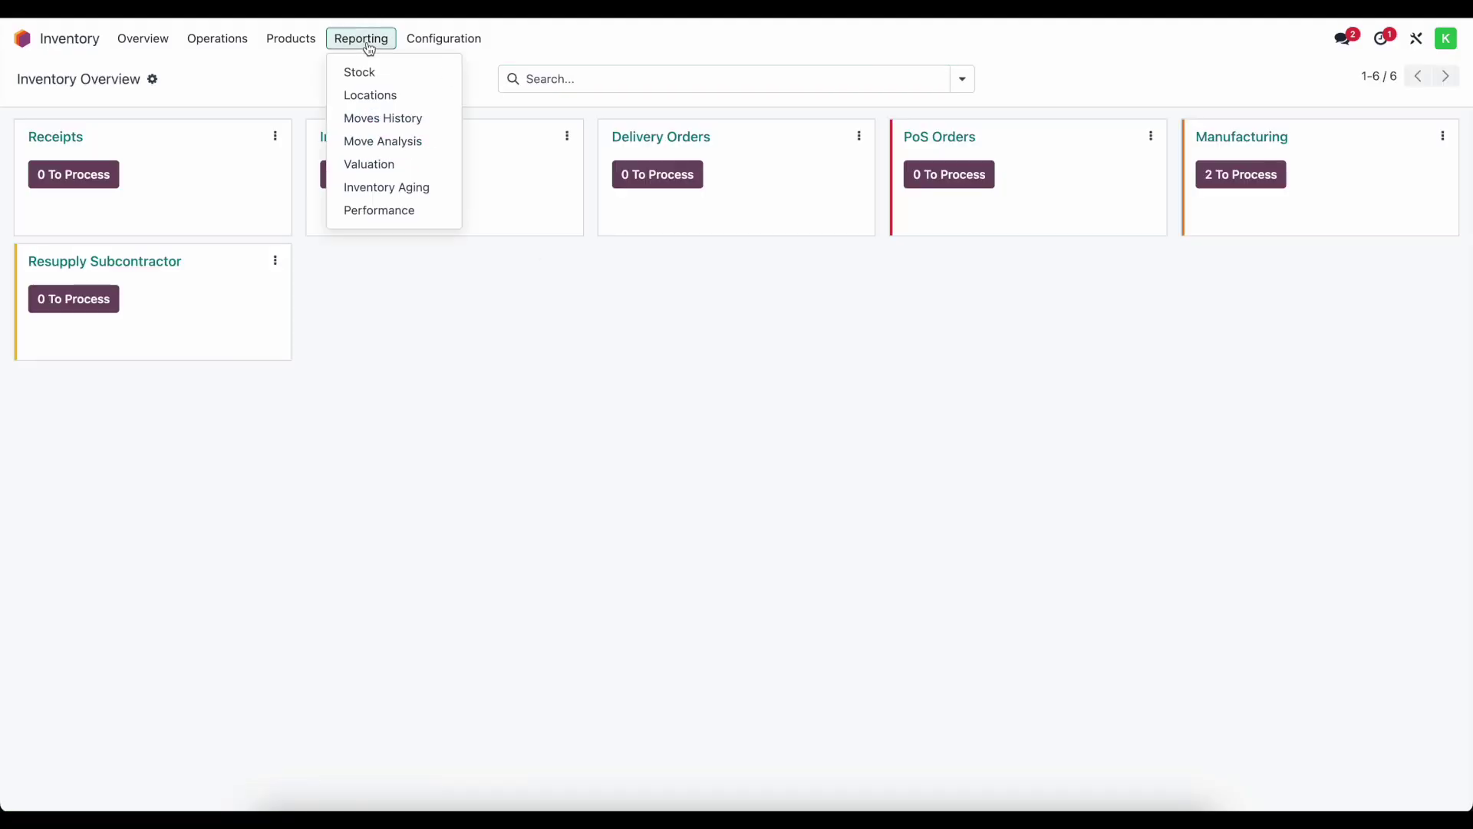
pyautogui.click(395, 142)
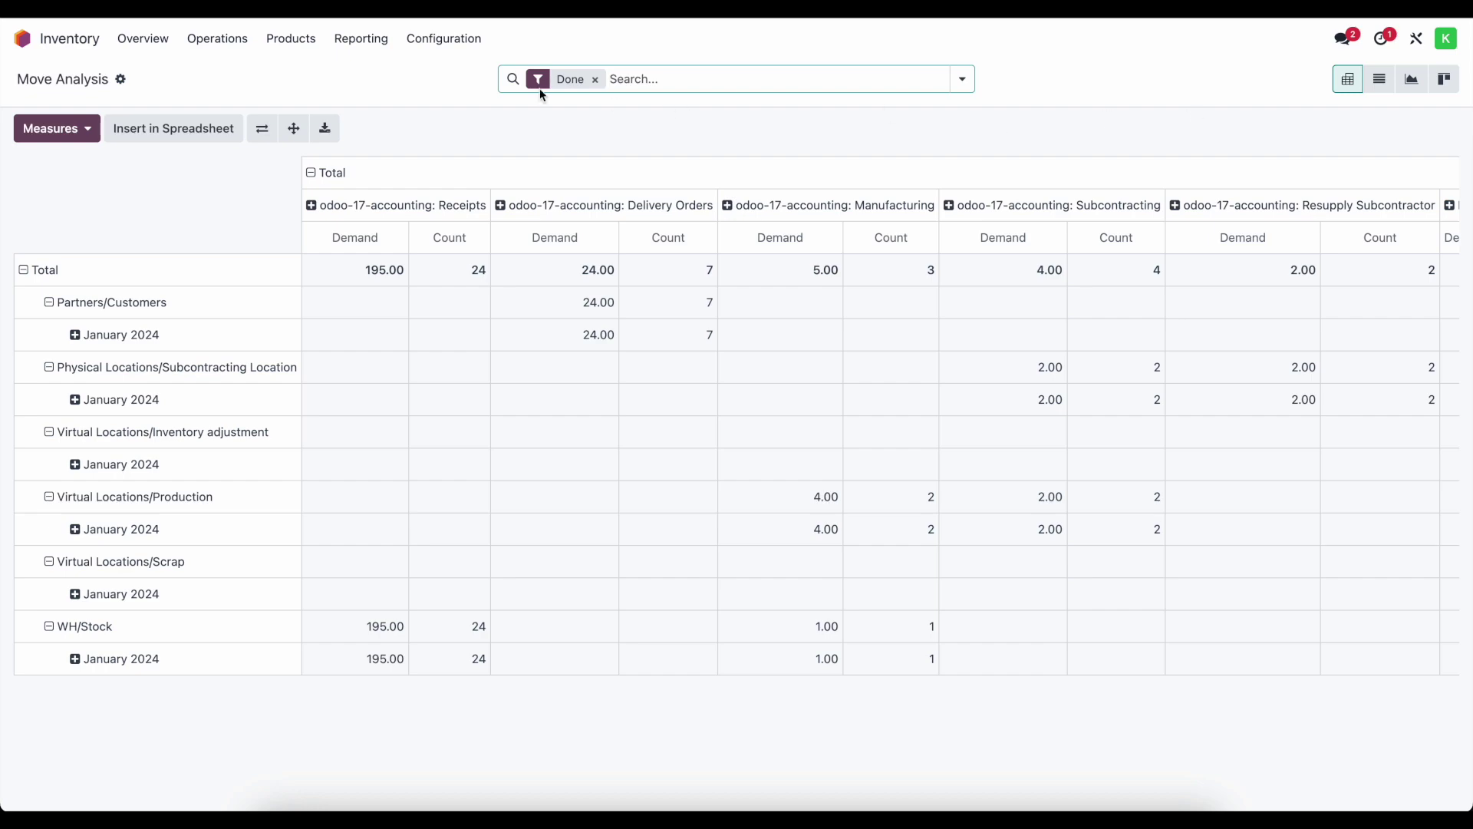
pyautogui.click(595, 79)
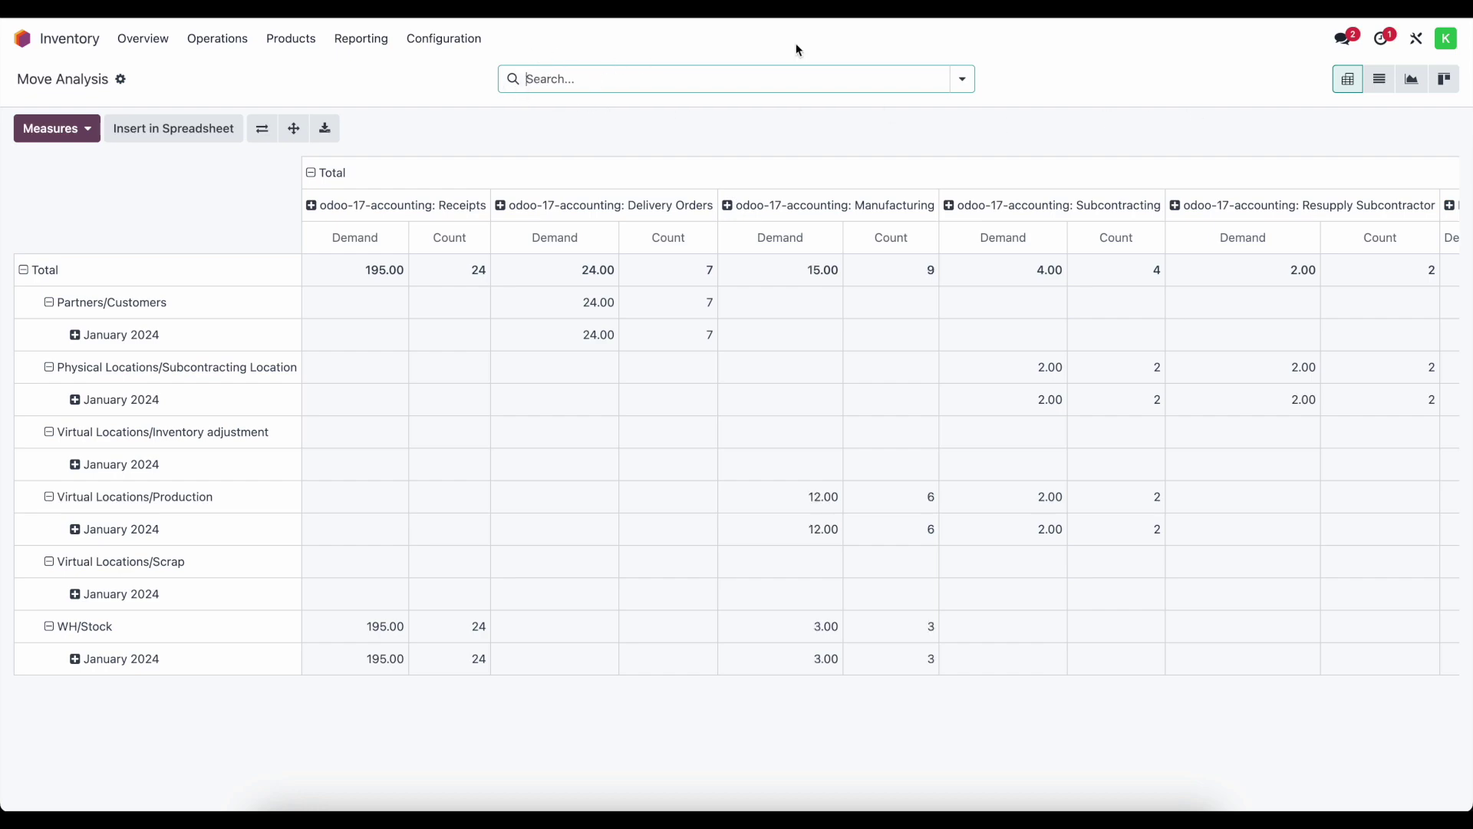
pyautogui.click(1380, 79)
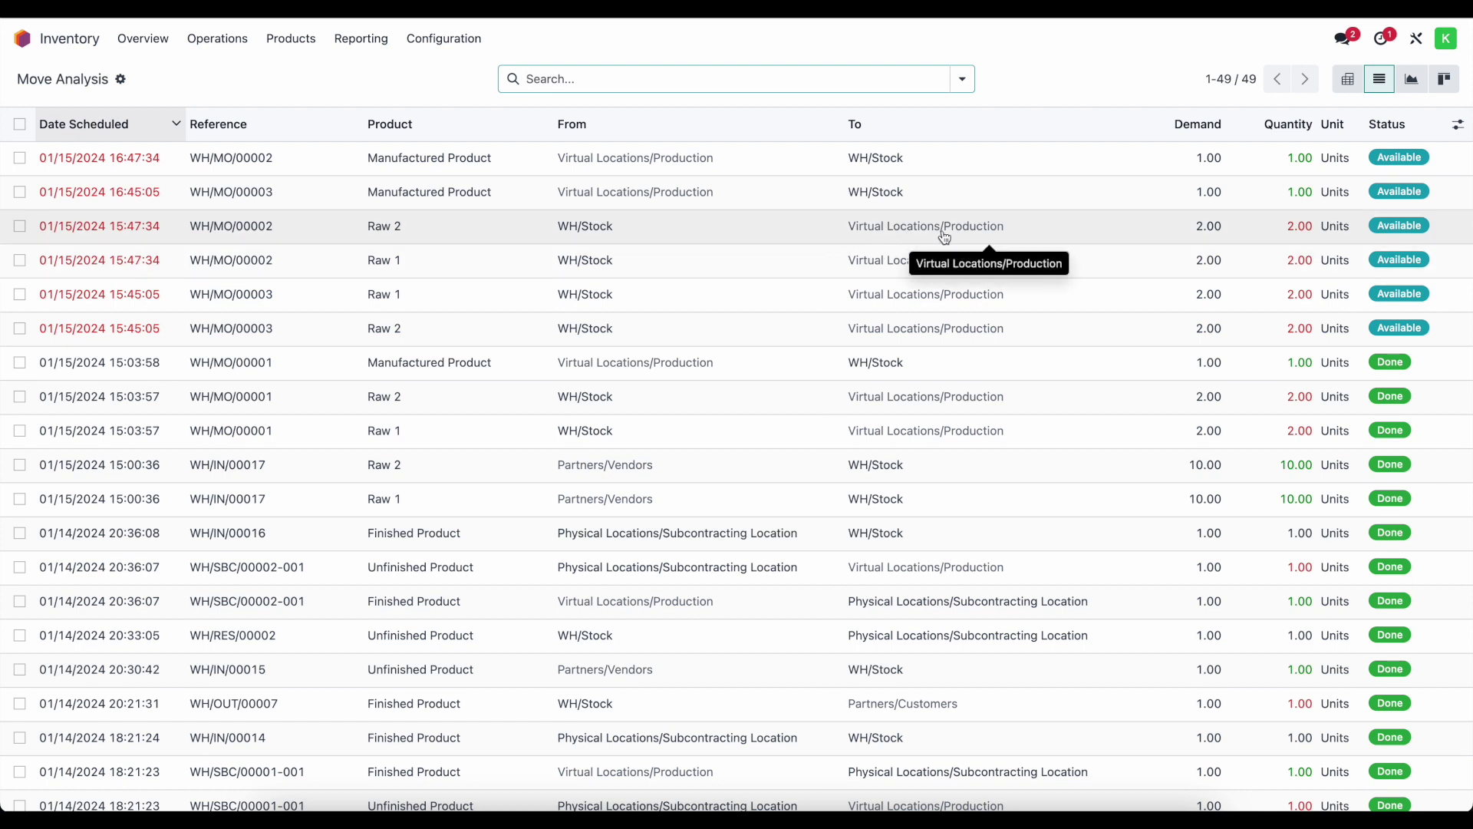
# Add a custom filter to the move analysis: Destination Location is in Virtual Locations/Production.
pyautogui.click(965, 81)
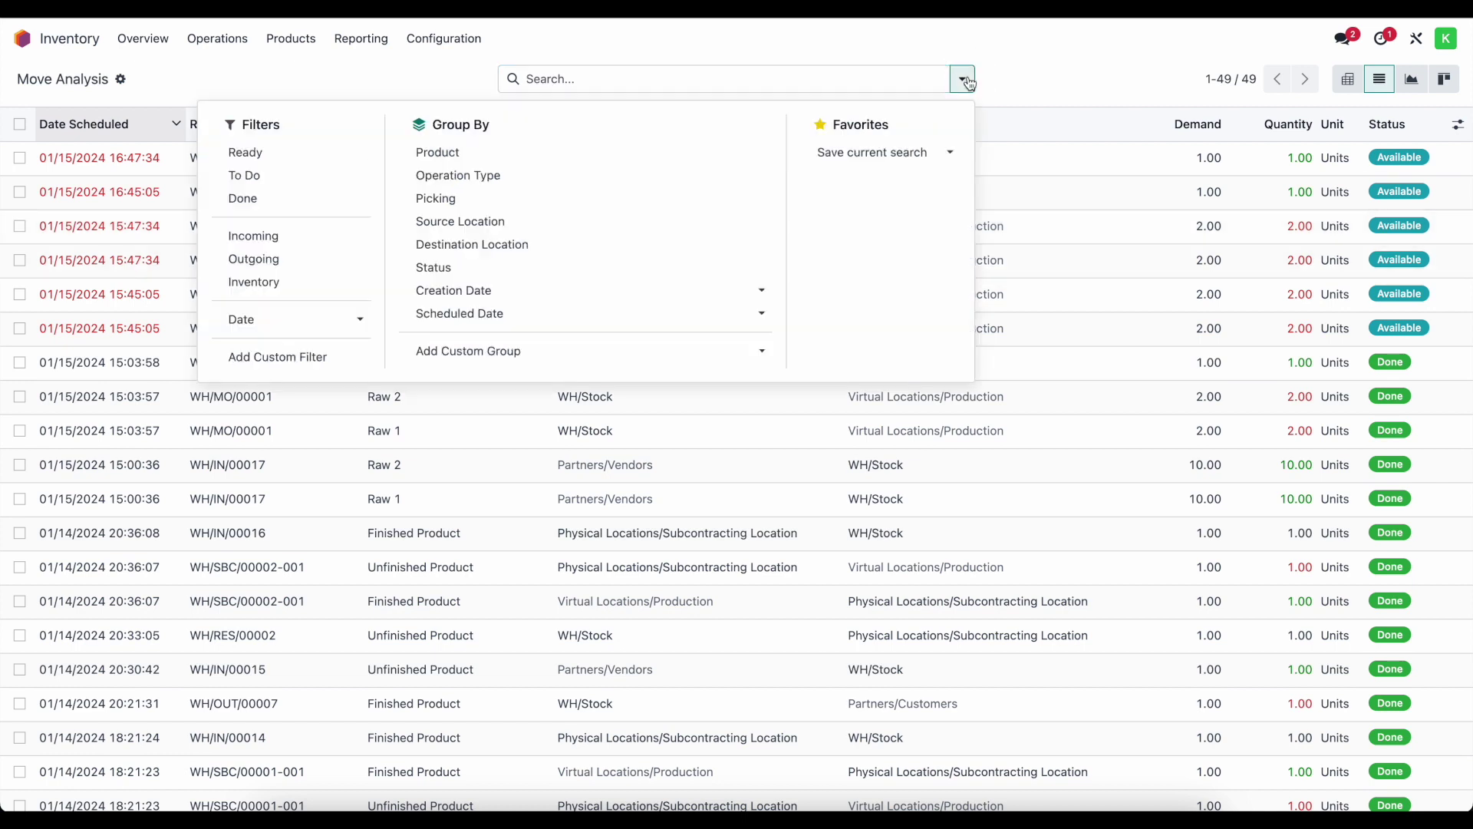
pyautogui.click(341, 364)
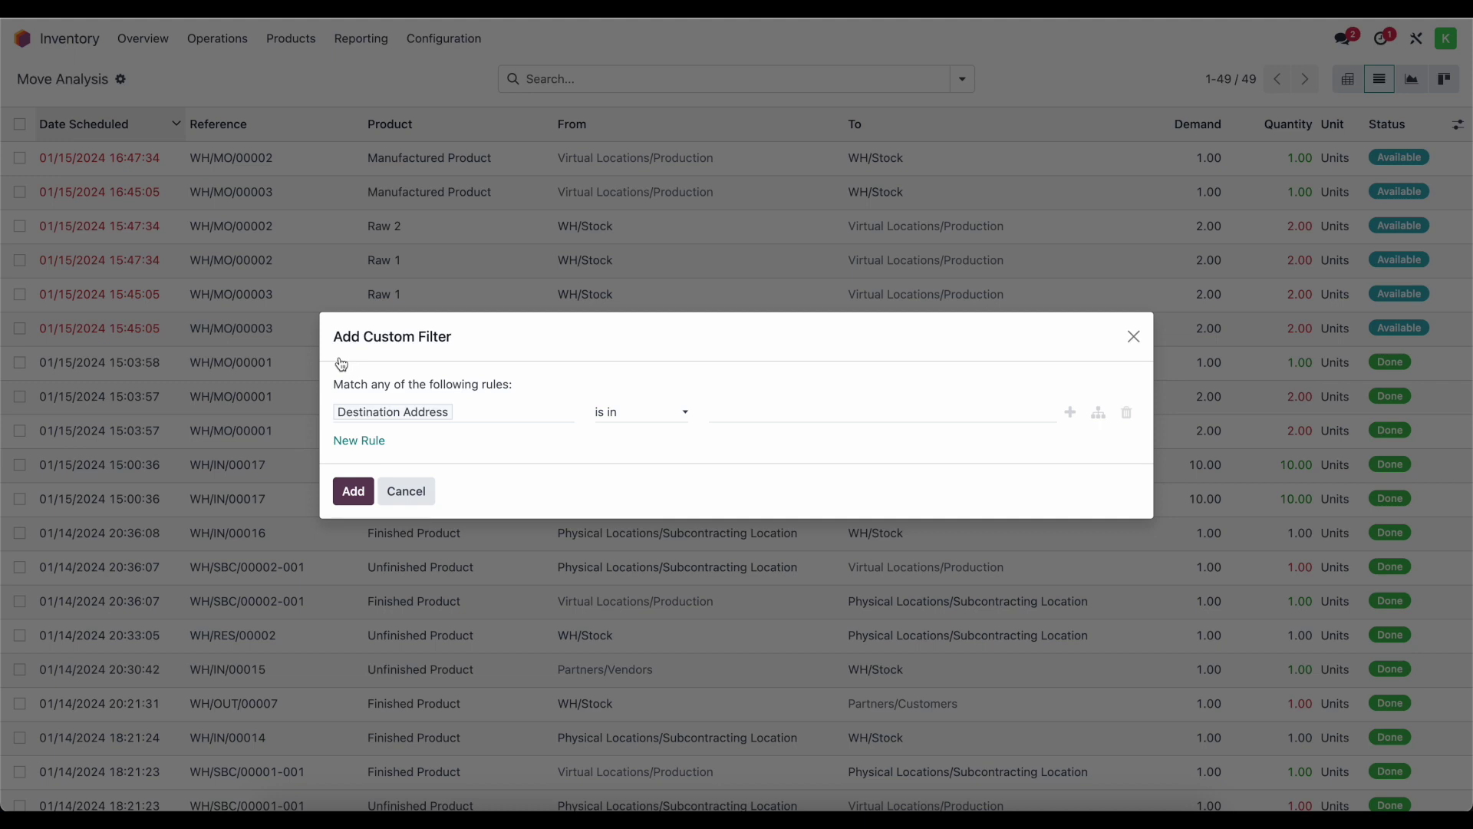
pyautogui.click(518, 418)
pyautogui.write('dest')
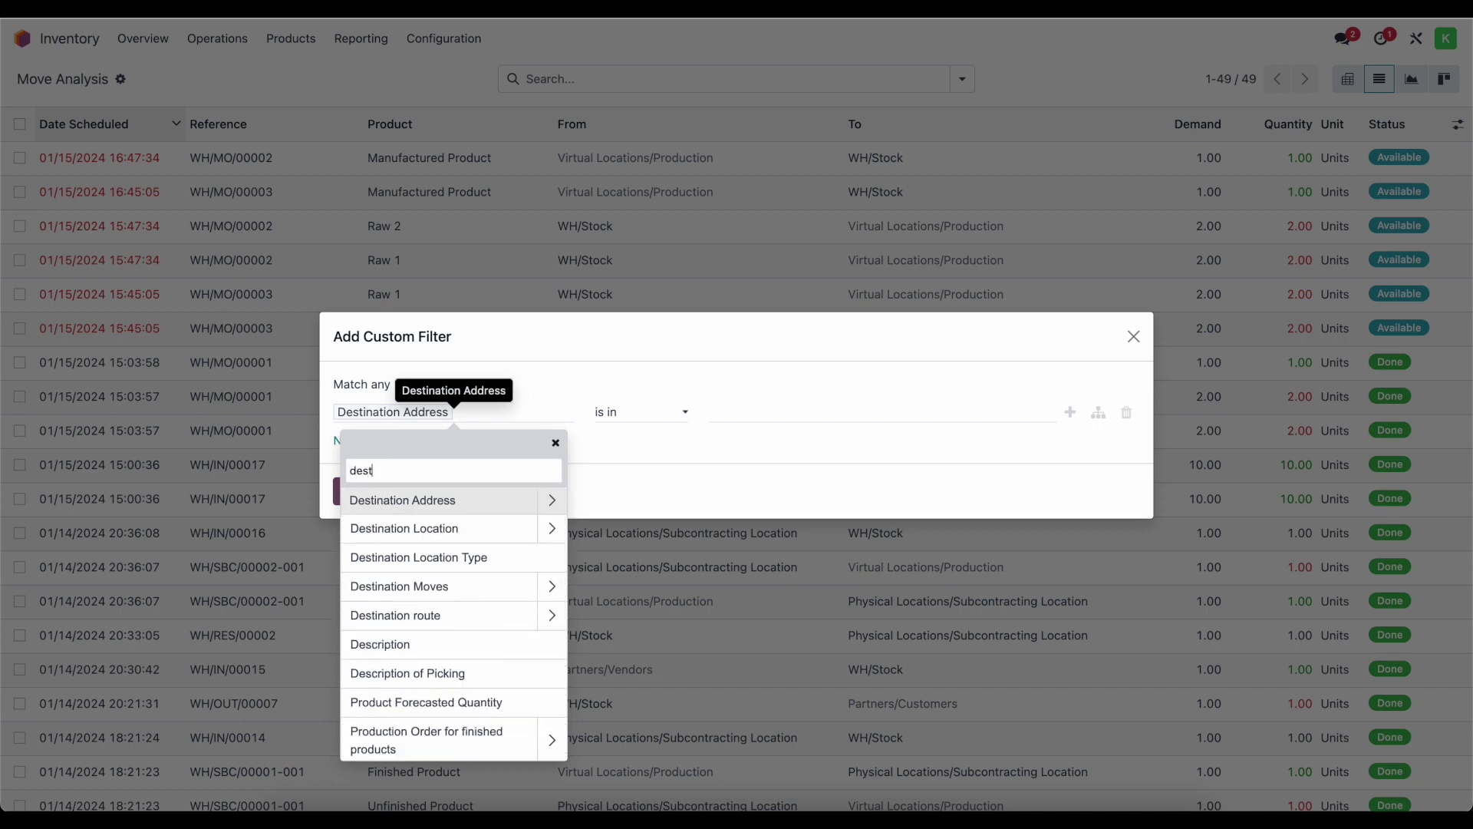
pyautogui.click(483, 529)
pyautogui.click(751, 413)
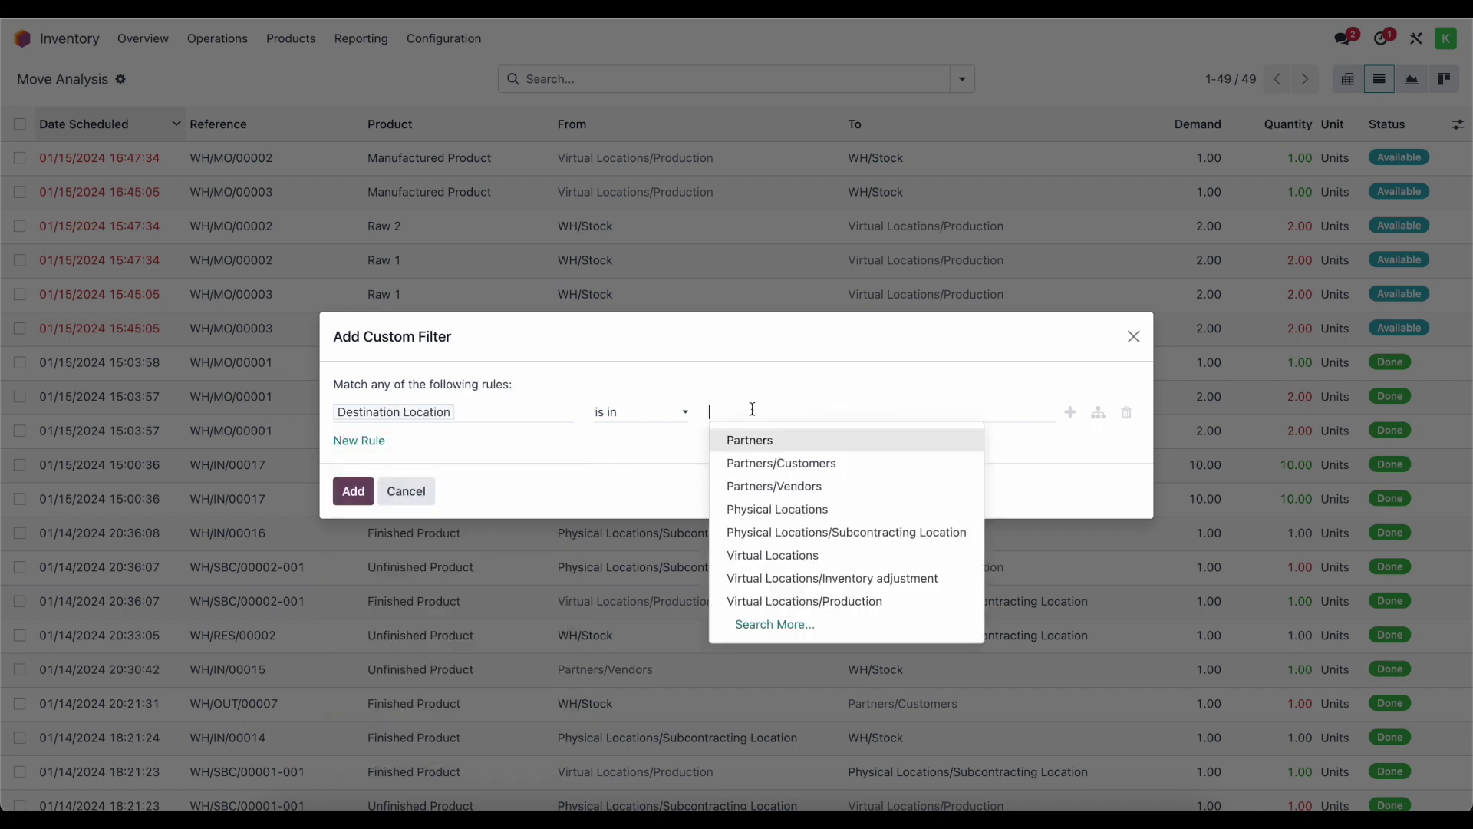
pyautogui.click(816, 602)
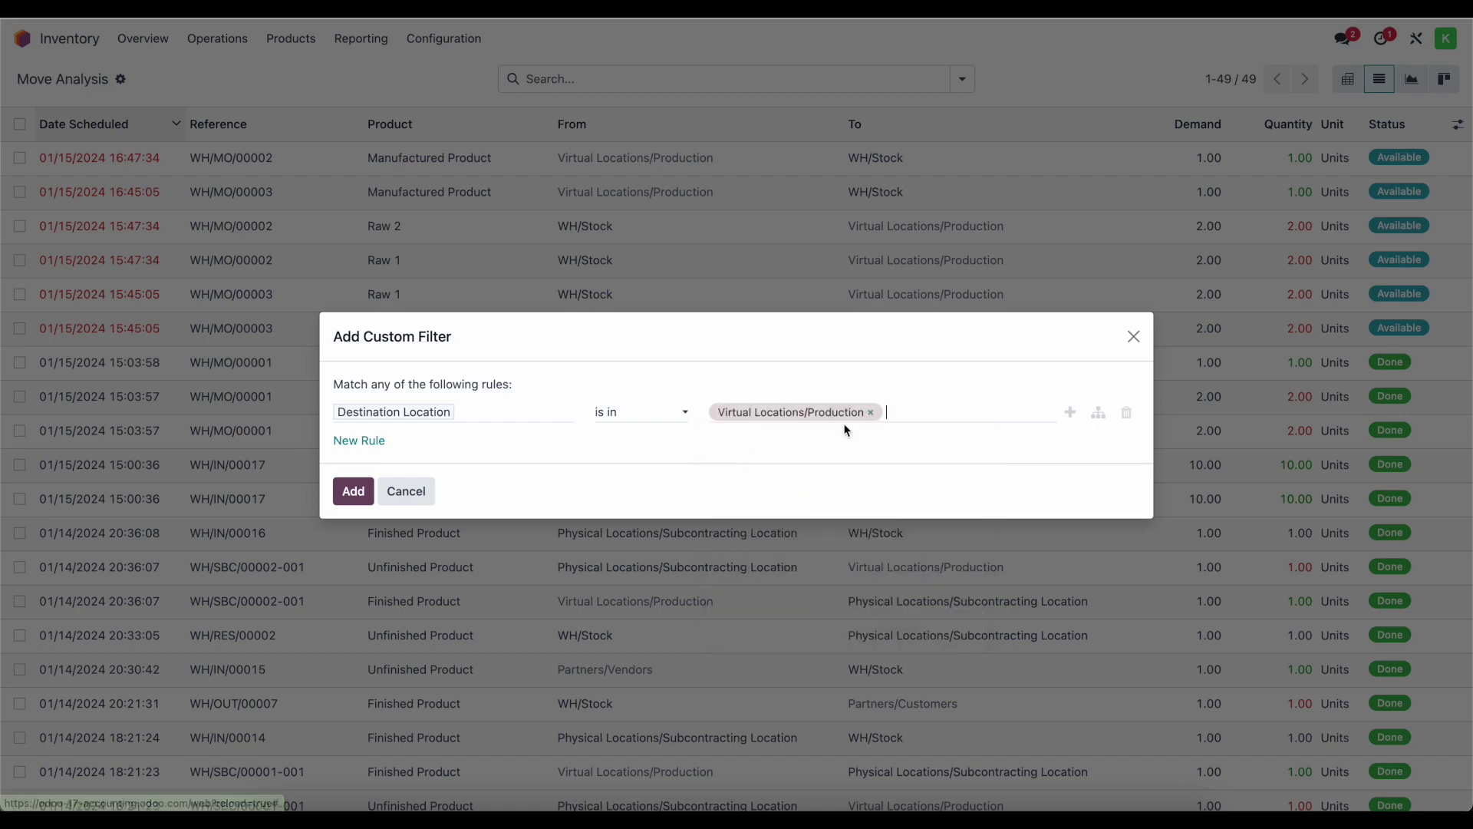
pyautogui.click(353, 491)
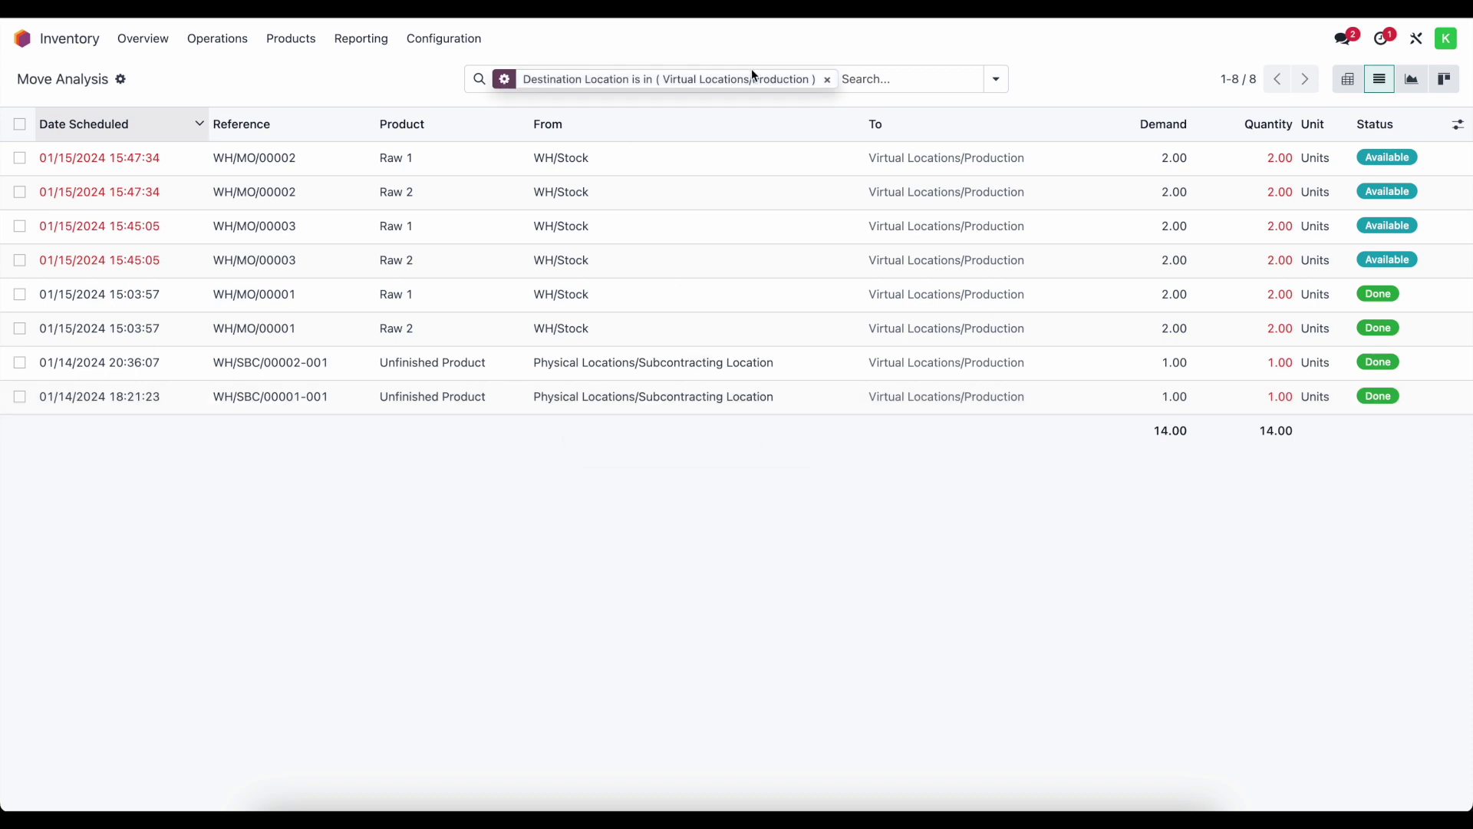
# Also restrict the production moves with the predefined To Do filter.
pyautogui.click(958, 76)
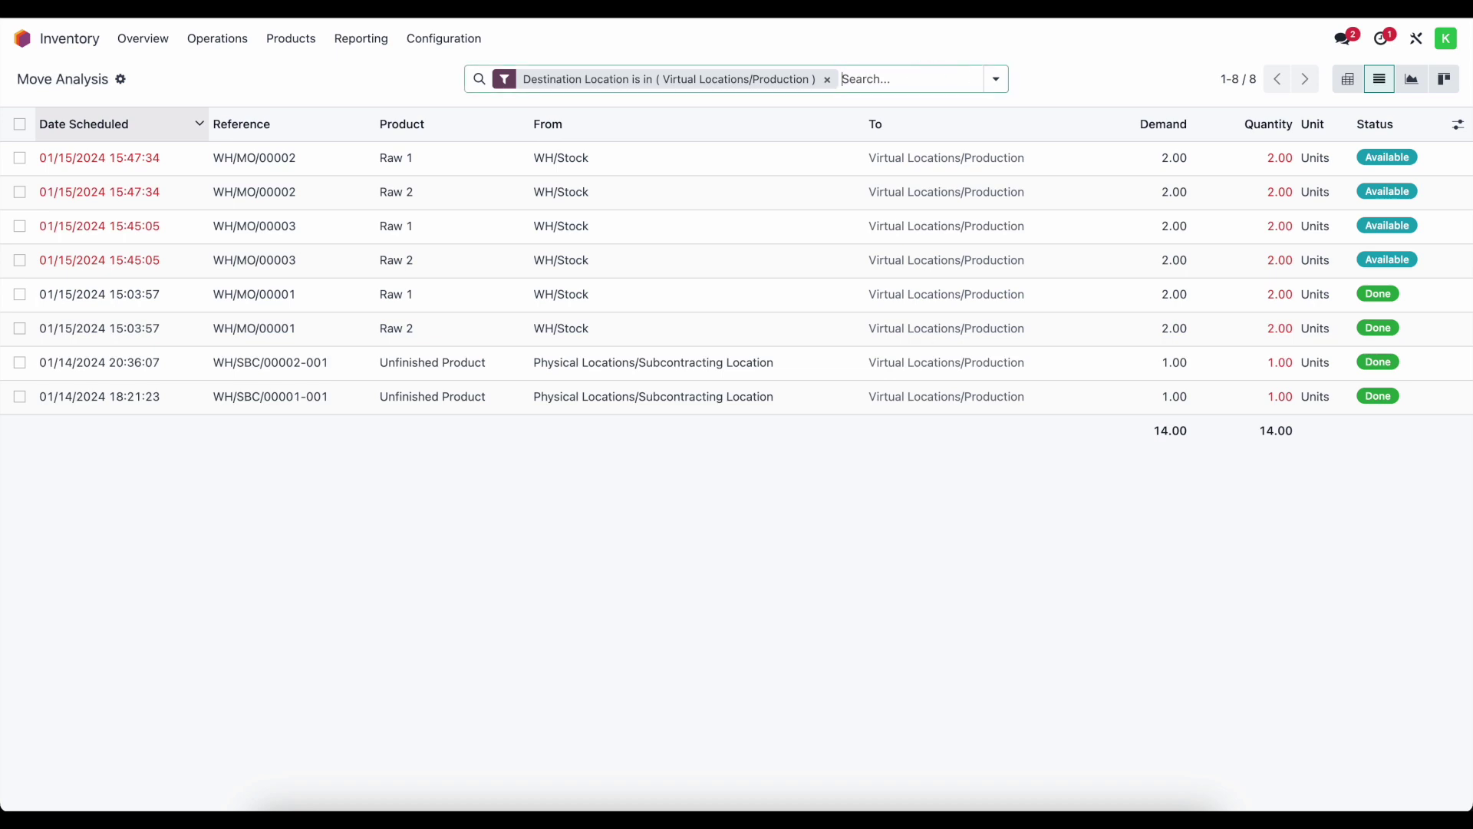
pyautogui.click(994, 80)
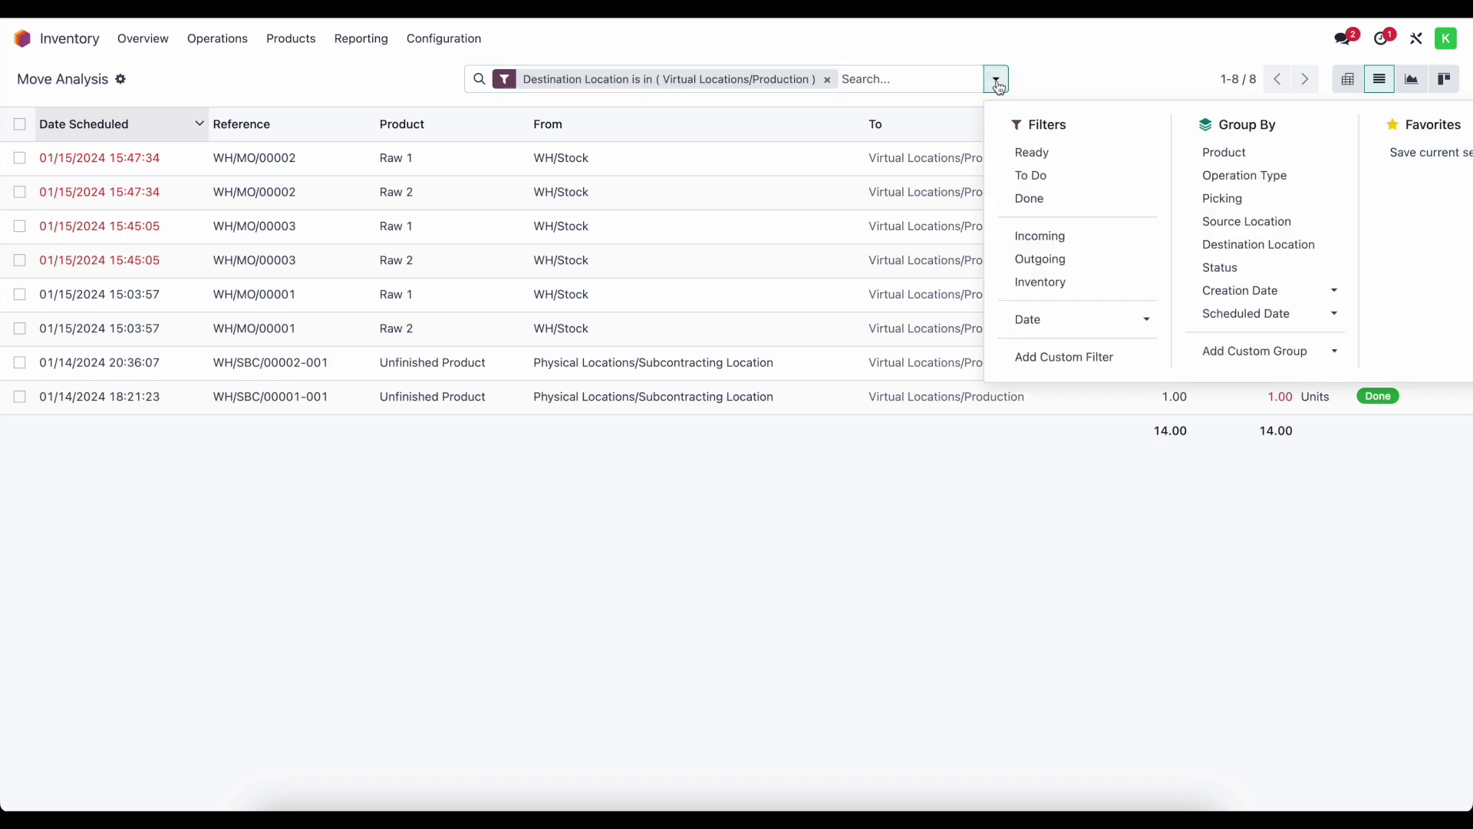
pyautogui.click(1031, 176)
pyautogui.click(1091, 55)
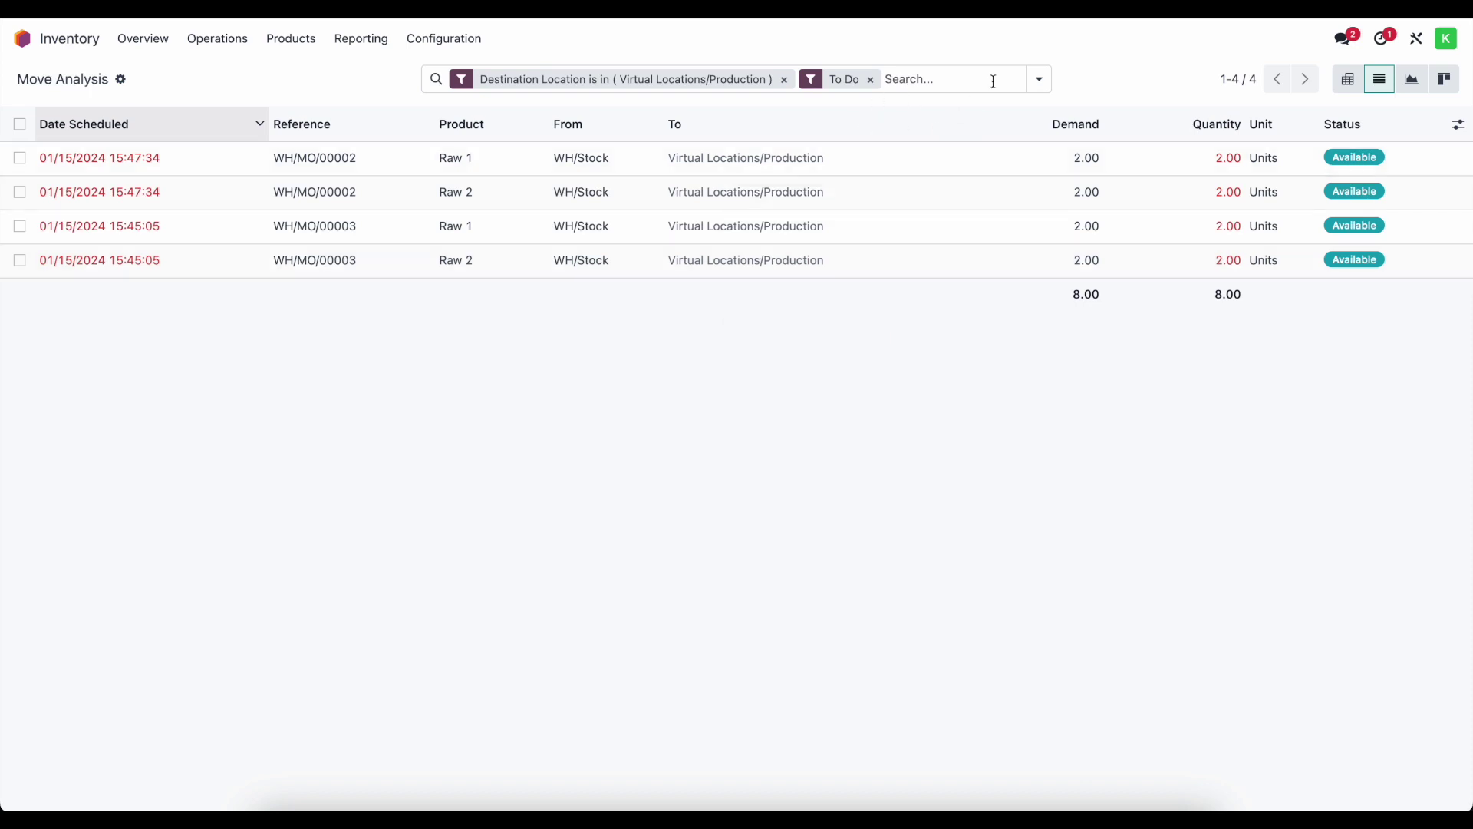
# Add a custom filter with the rule Picked is set to the to-do production moves.
pyautogui.click(1039, 80)
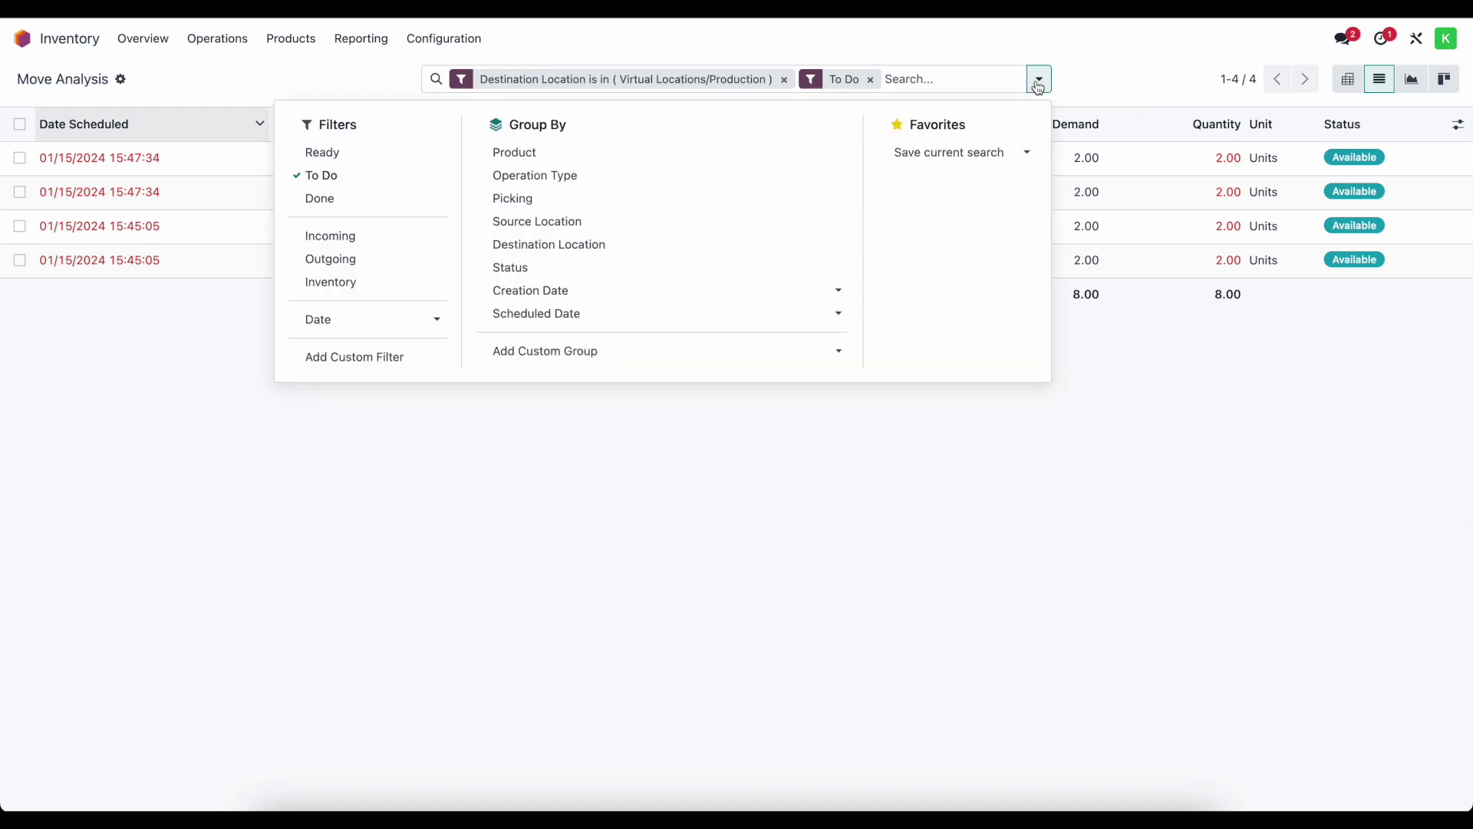
pyautogui.click(386, 80)
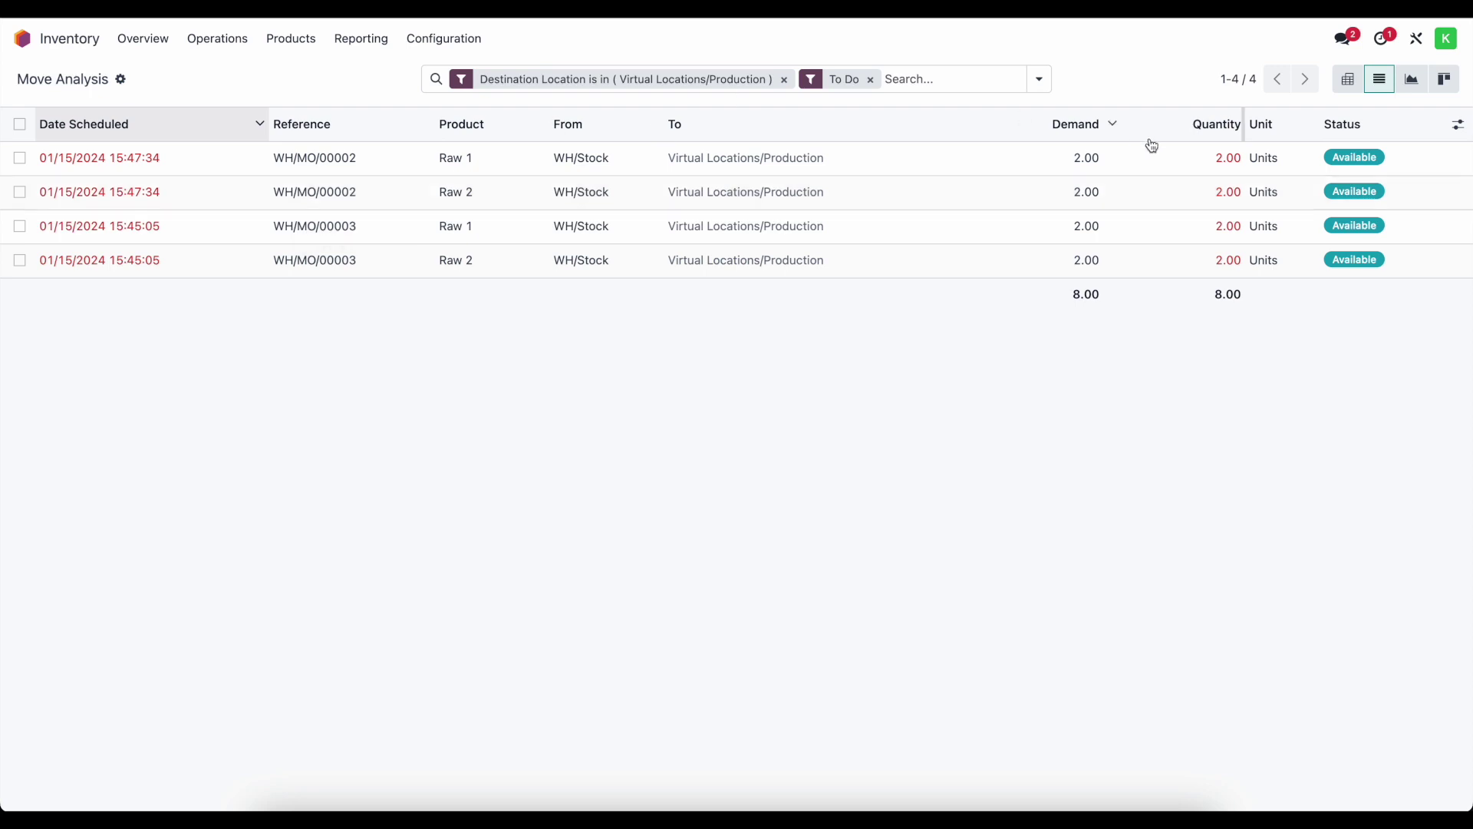
pyautogui.click(1040, 80)
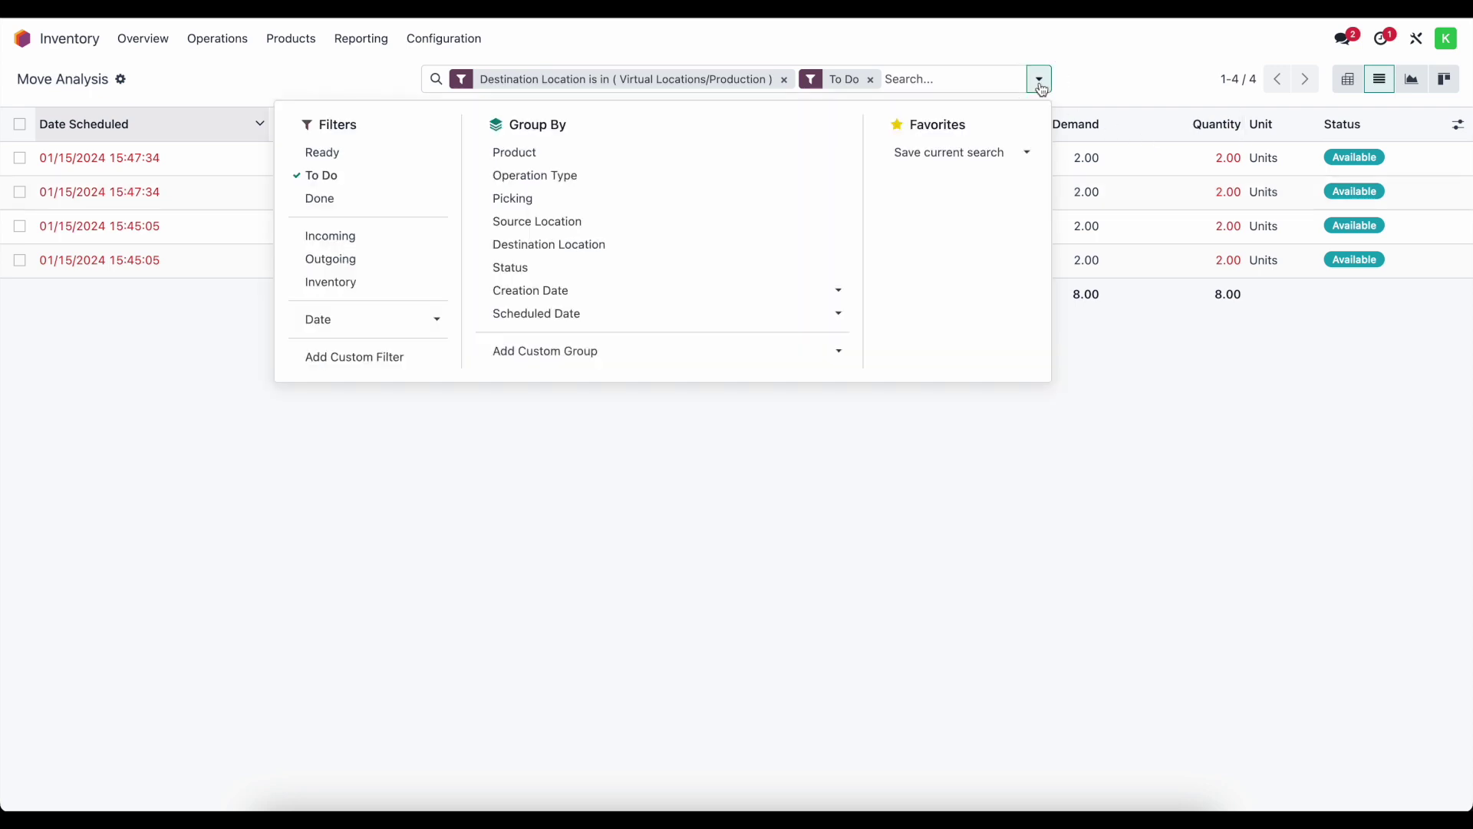
pyautogui.click(401, 364)
pyautogui.click(493, 415)
pyautogui.write('pick')
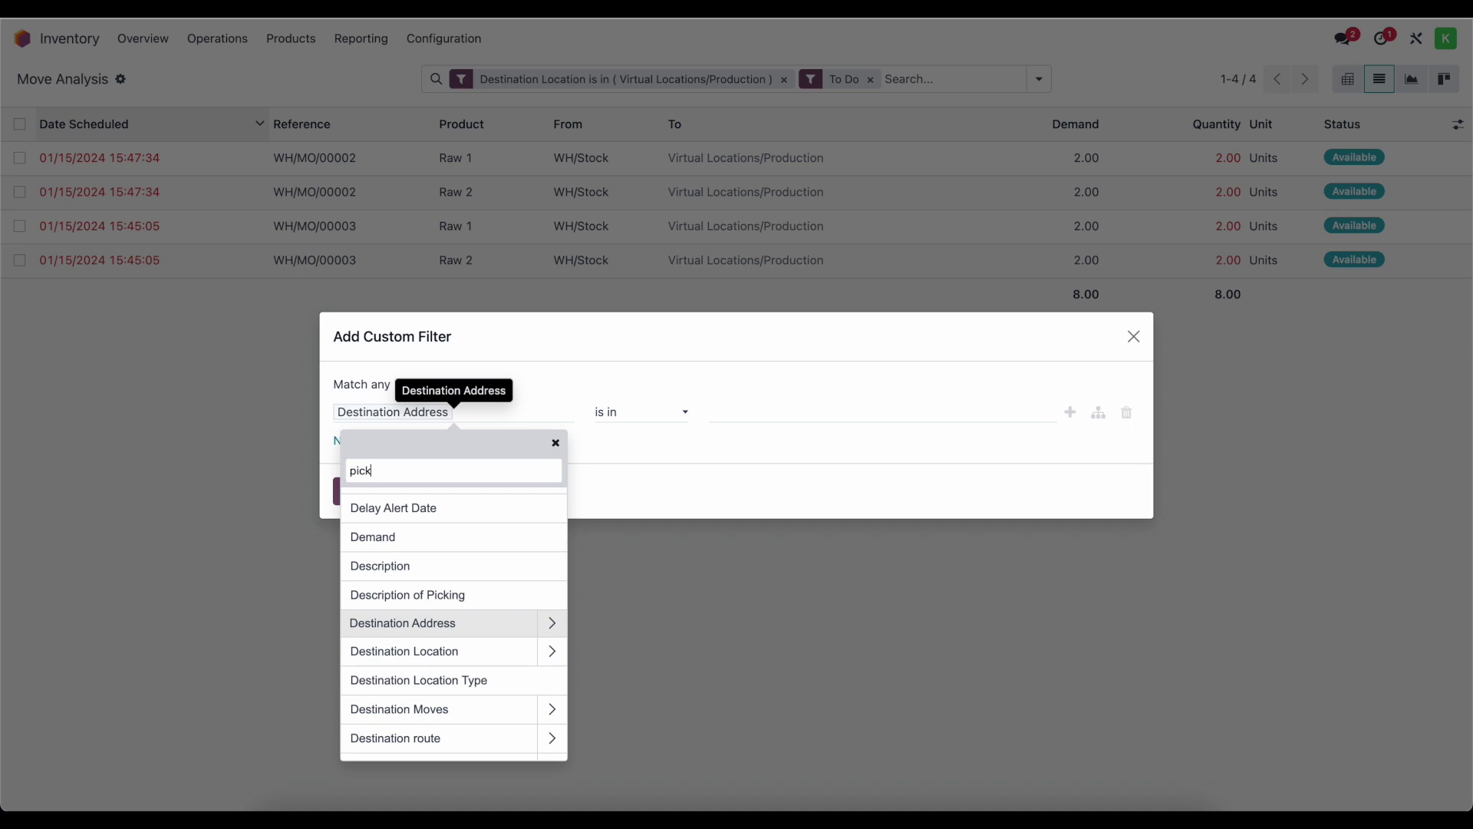
pyautogui.click(421, 495)
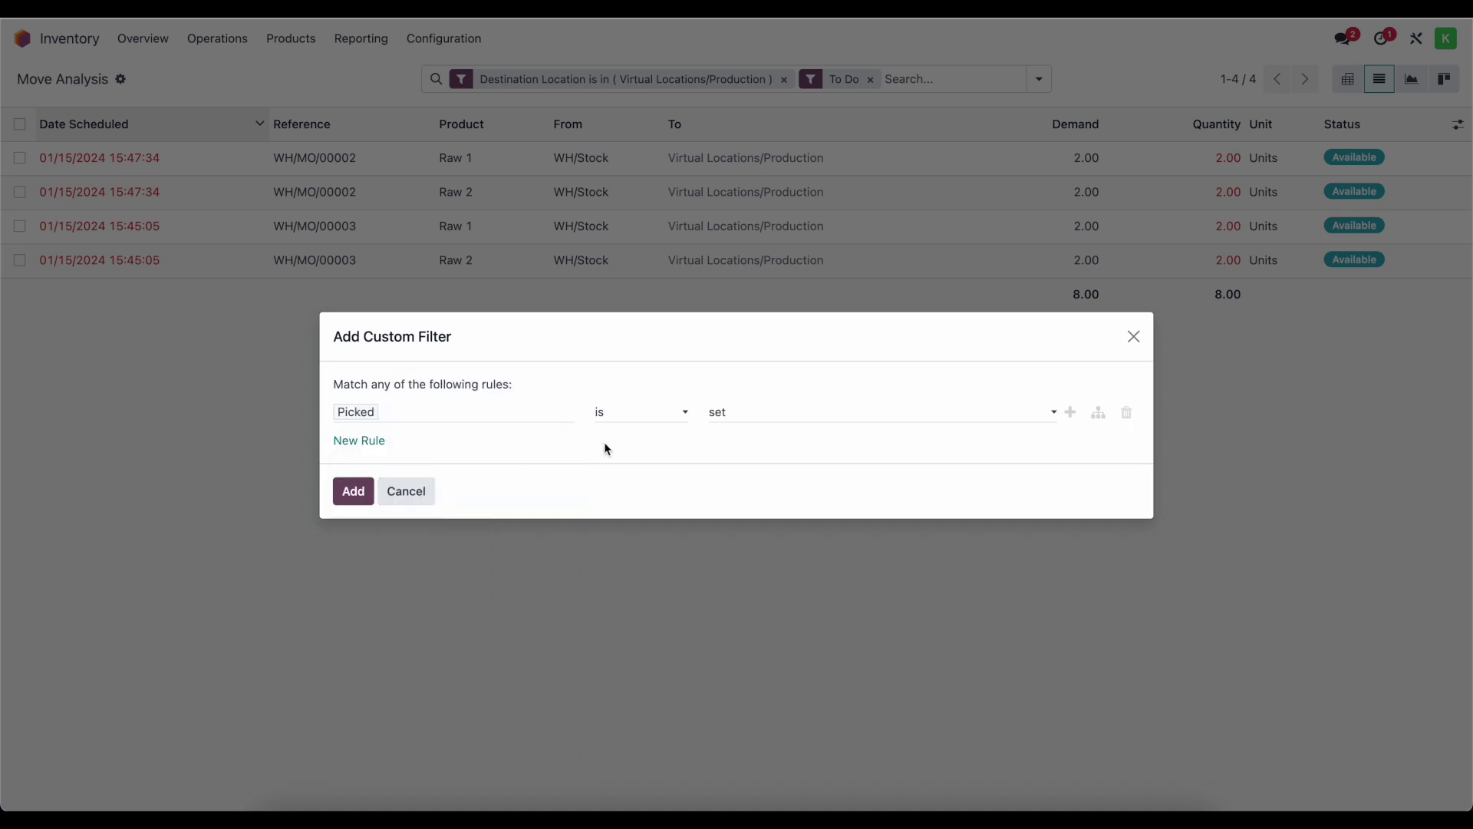
pyautogui.click(349, 495)
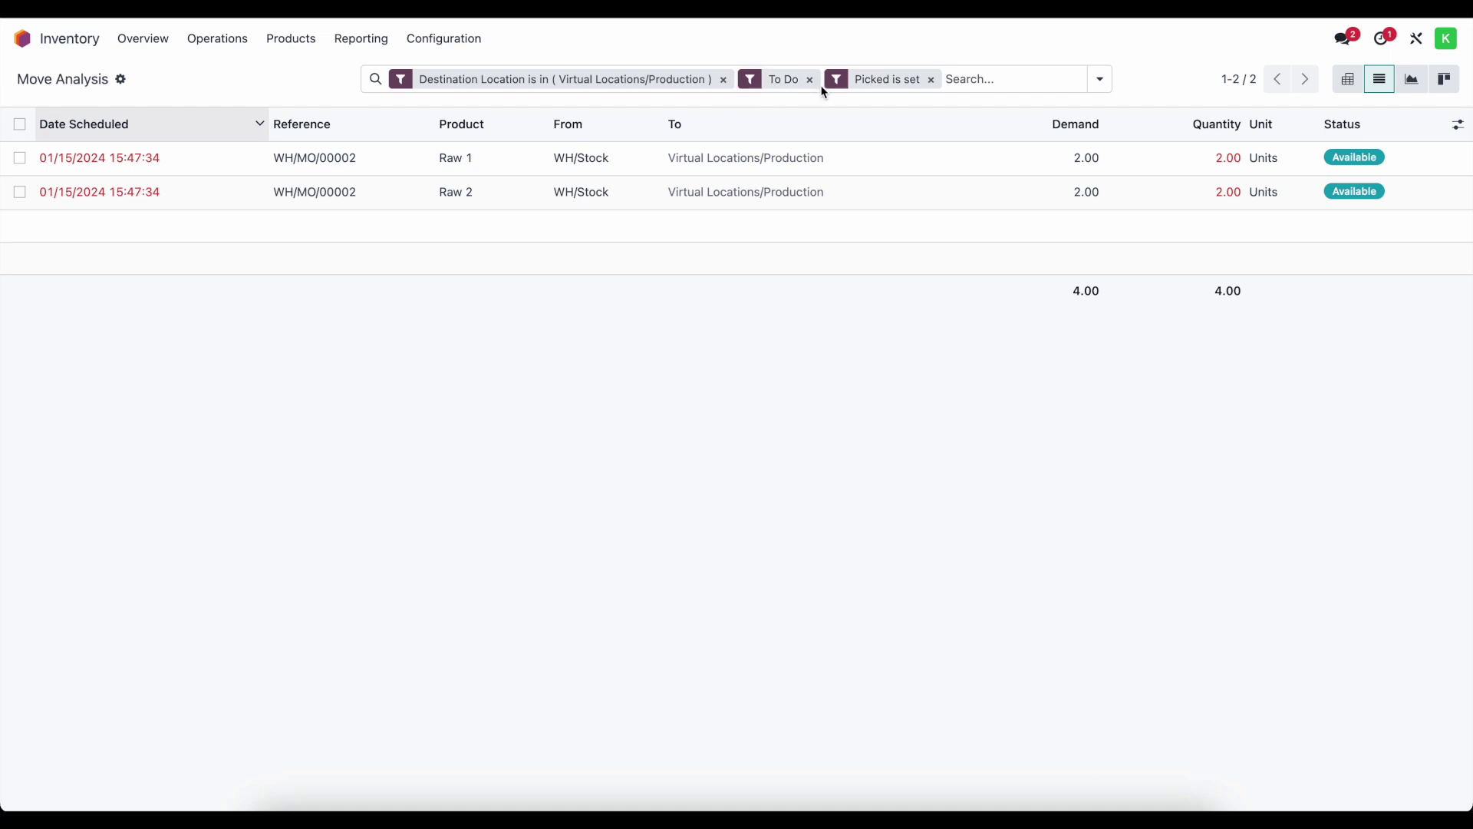
# Save the current search as a favorite named WIP.
pyautogui.click(1102, 82)
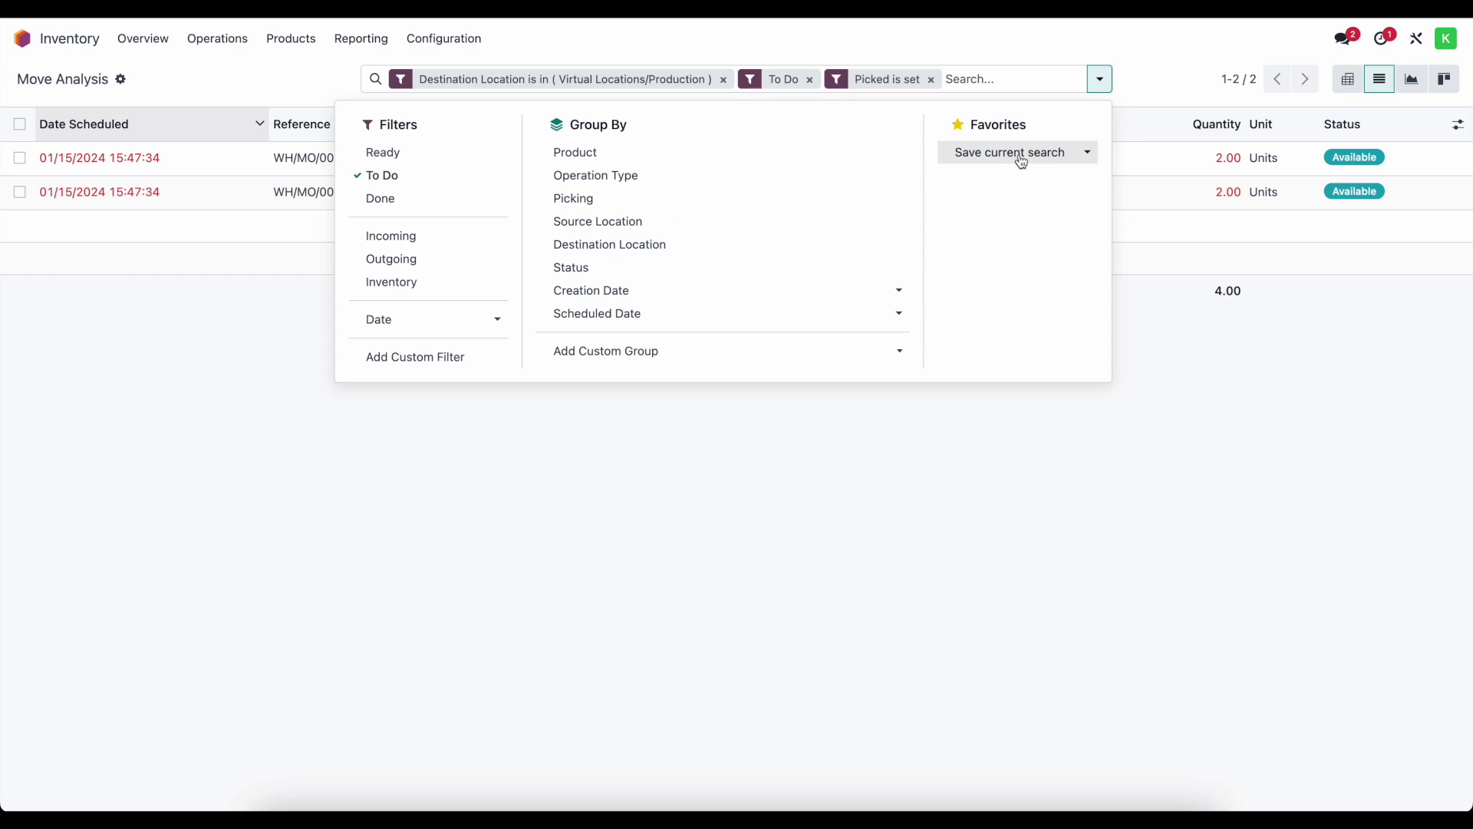
pyautogui.click(1022, 154)
pyautogui.tripleClick(1014, 180)
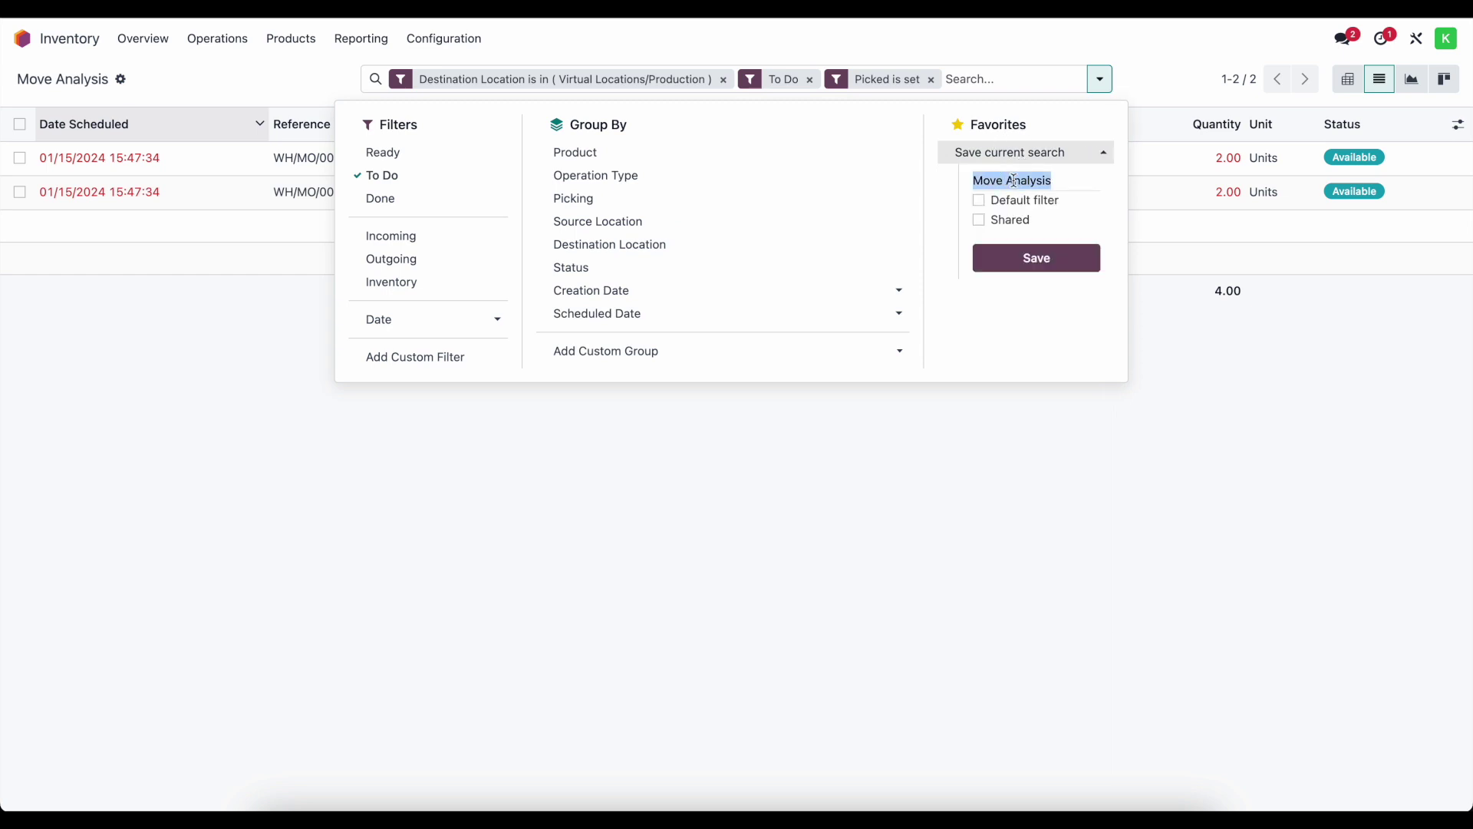
pyautogui.write('WIP')
pyautogui.click(1036, 258)
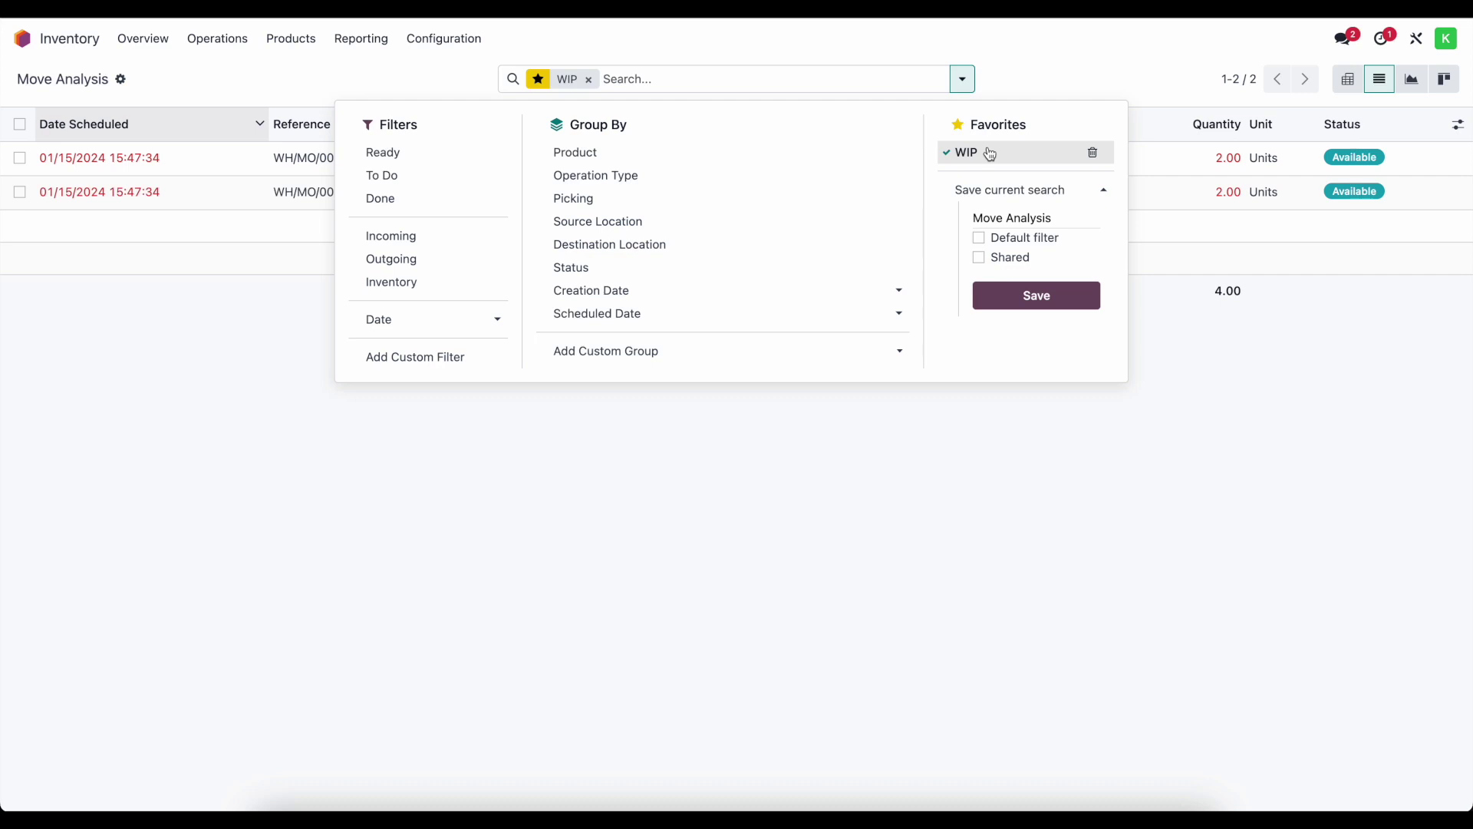
pyautogui.click(1017, 80)
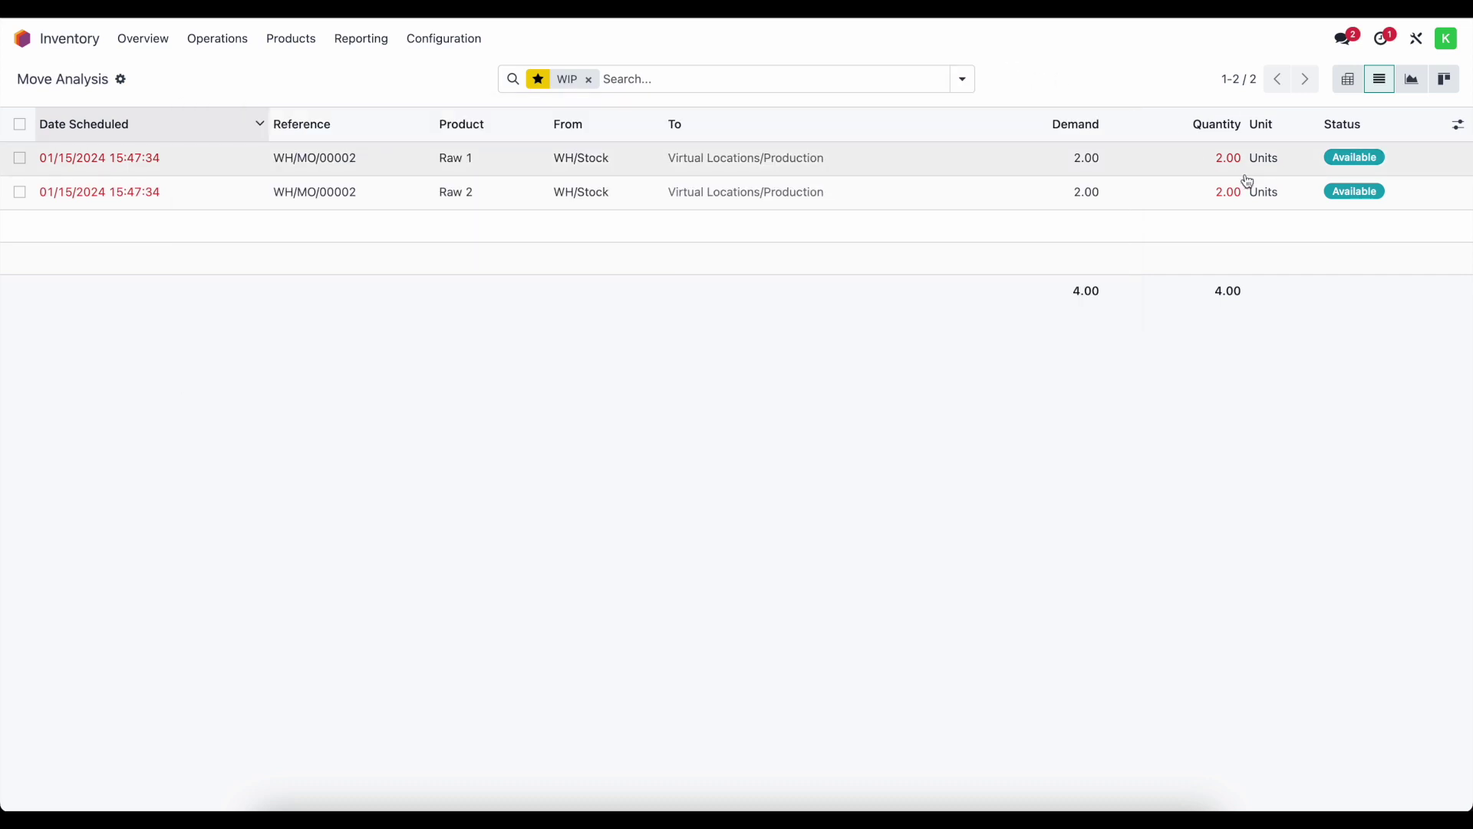
# Show the WIP moves as a pivot table, collapse the column grouping and keep Unit Price as the only measure.
pyautogui.click(1346, 80)
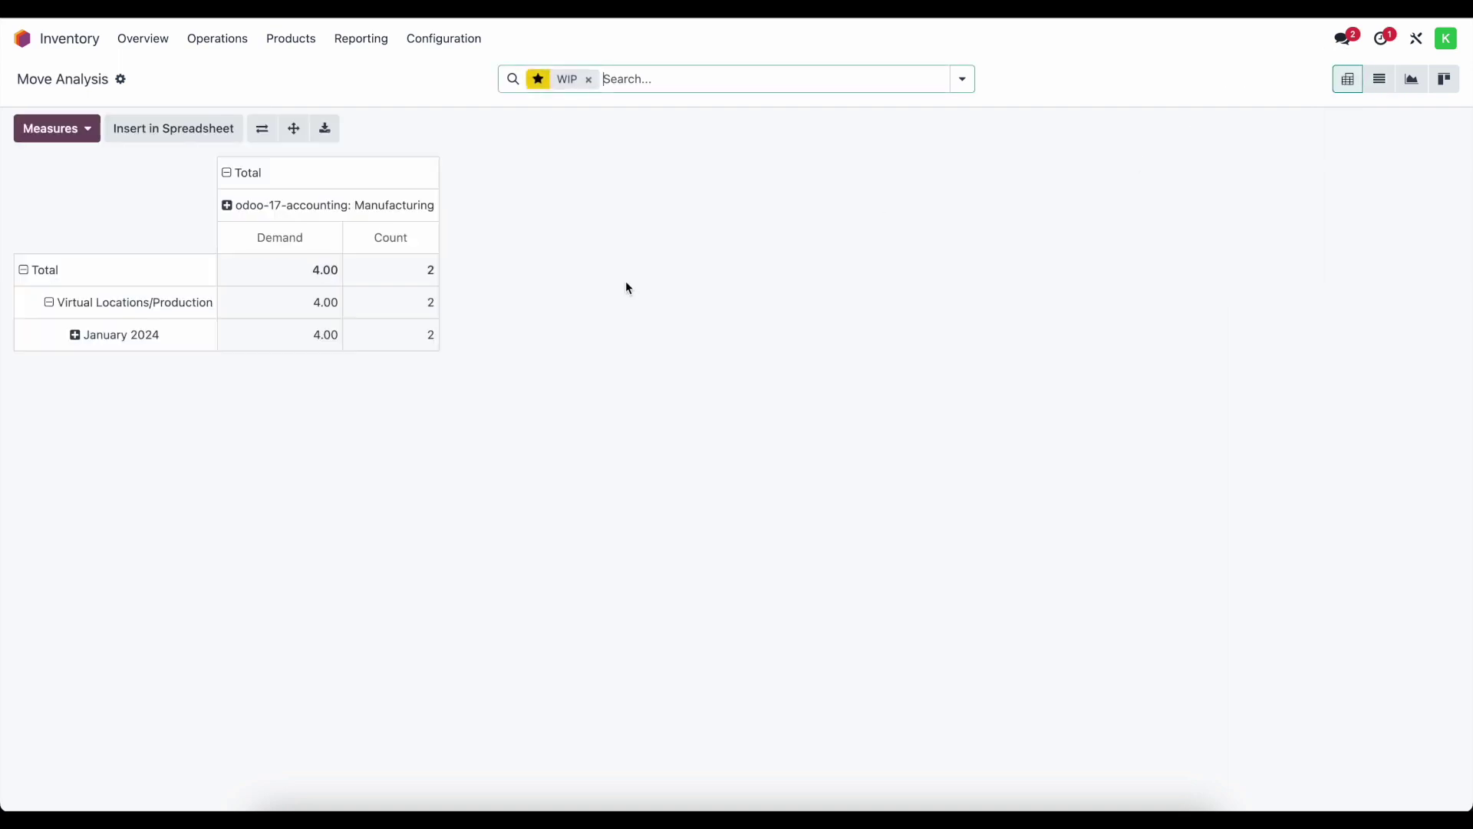
pyautogui.click(218, 166)
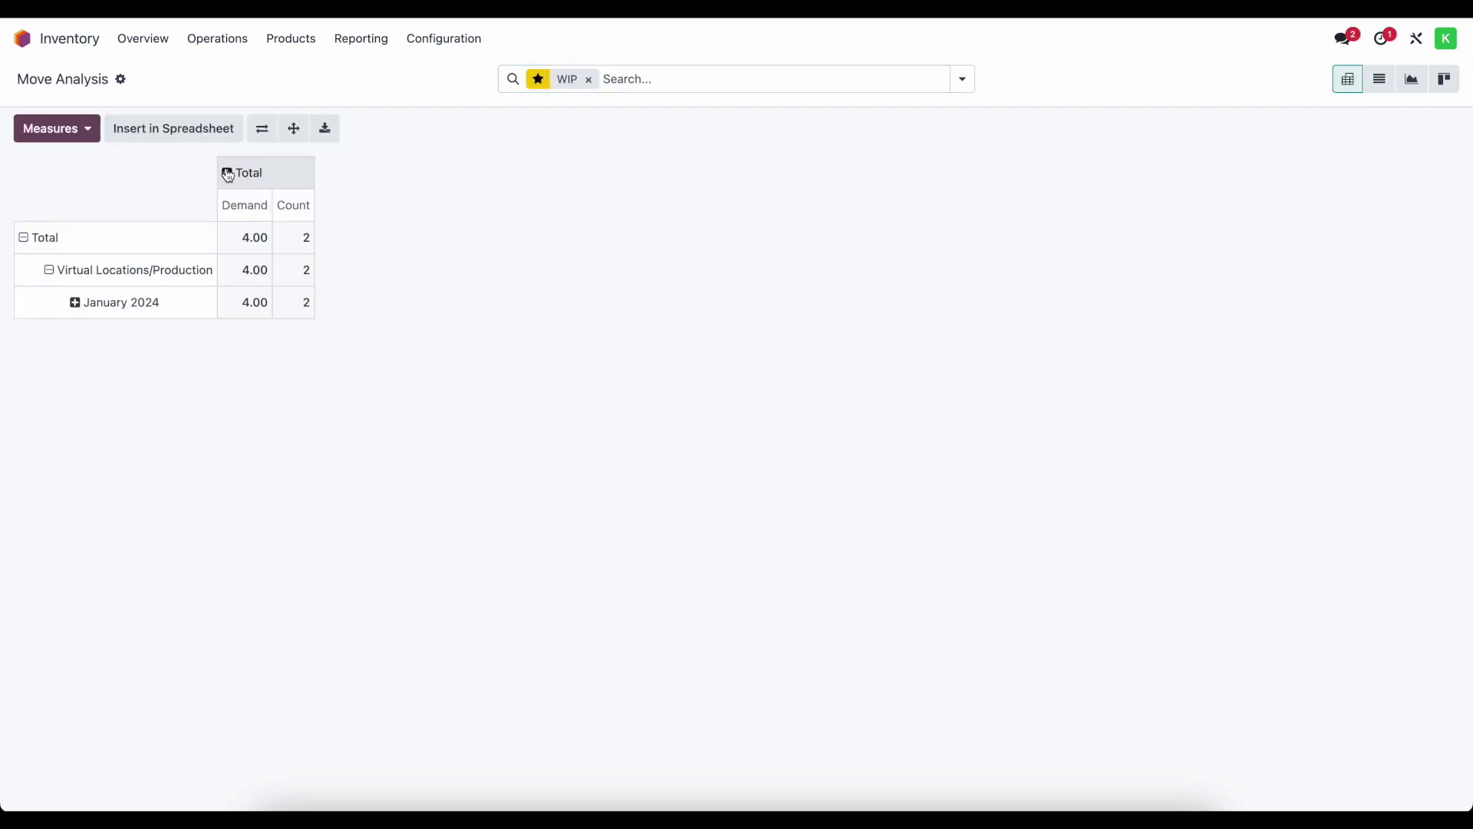
pyautogui.click(70, 131)
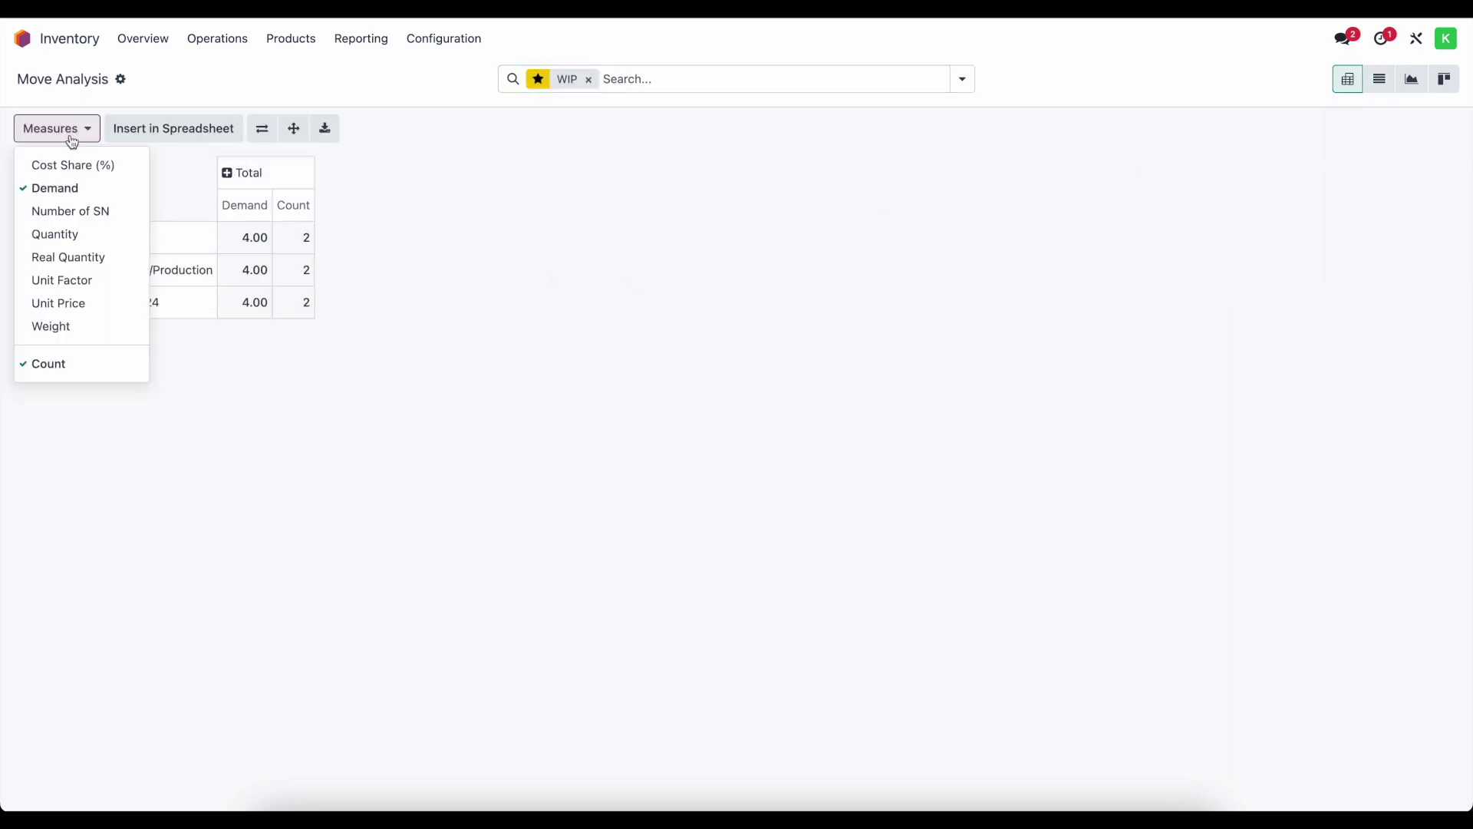
pyautogui.click(98, 303)
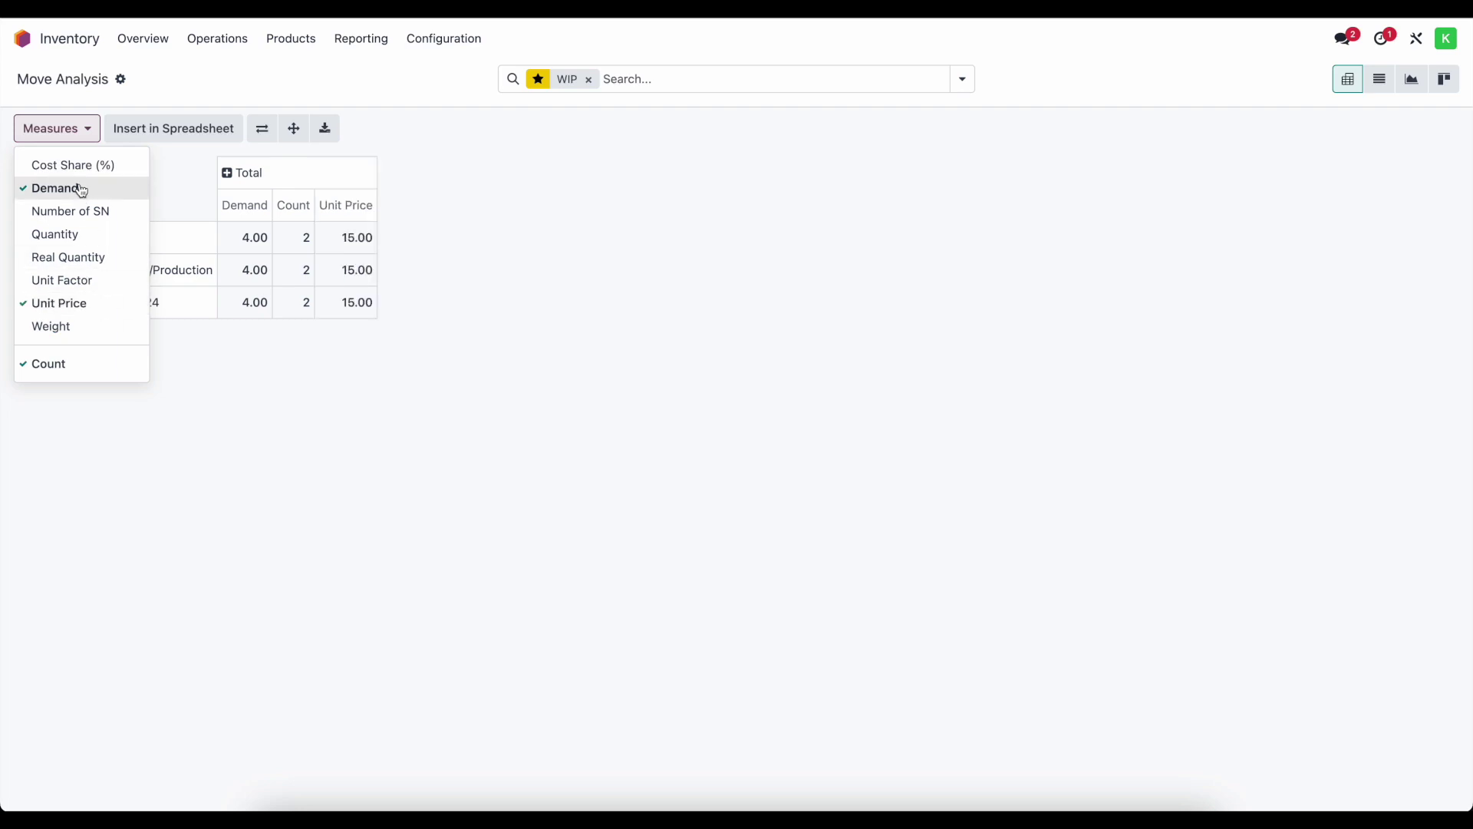
pyautogui.click(82, 189)
pyautogui.click(106, 365)
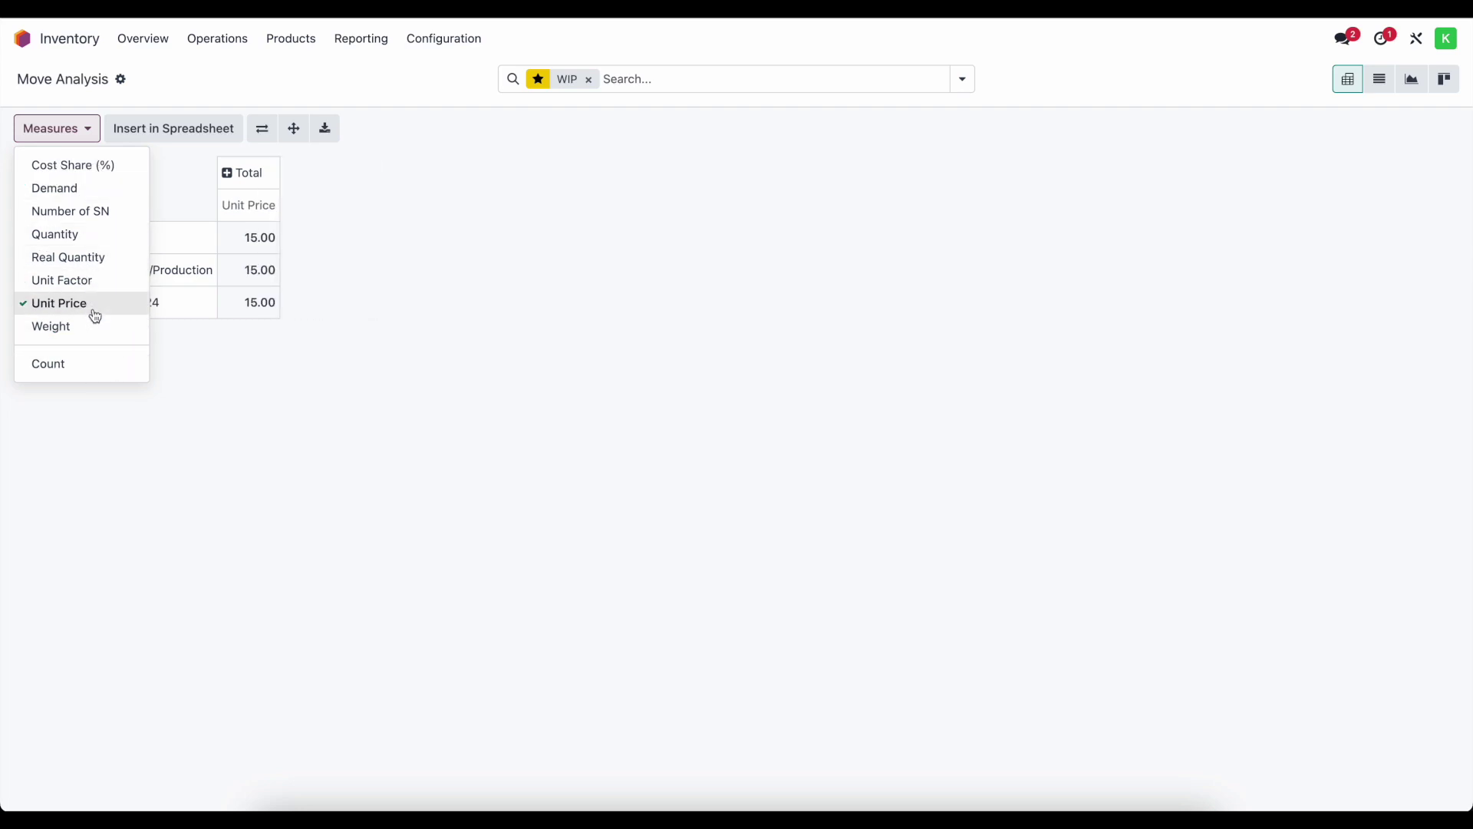
pyautogui.click(280, 341)
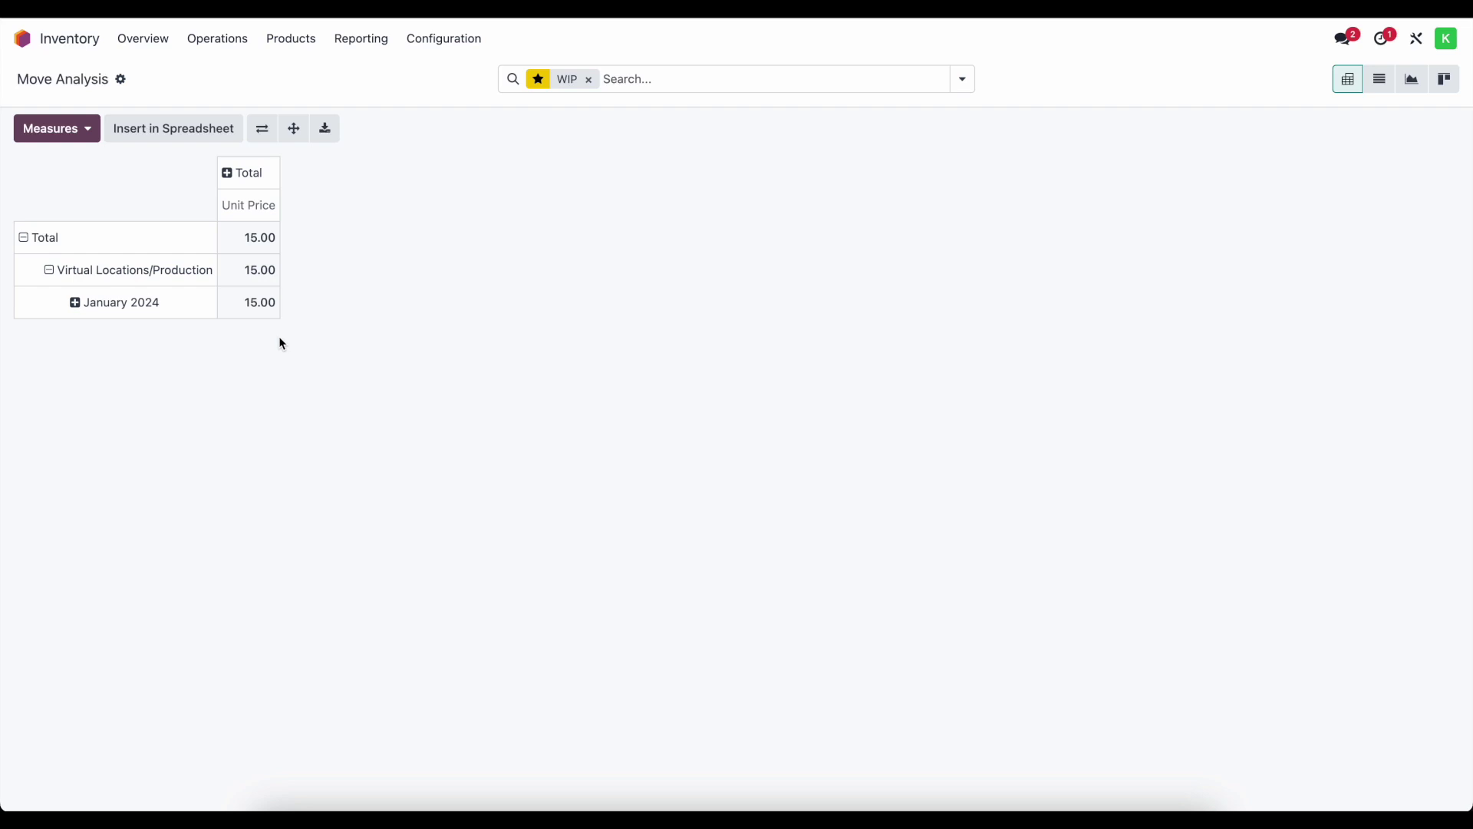
# Collapse the pivot's existing row groups and regroup the total by Product.
pyautogui.click(17, 236)
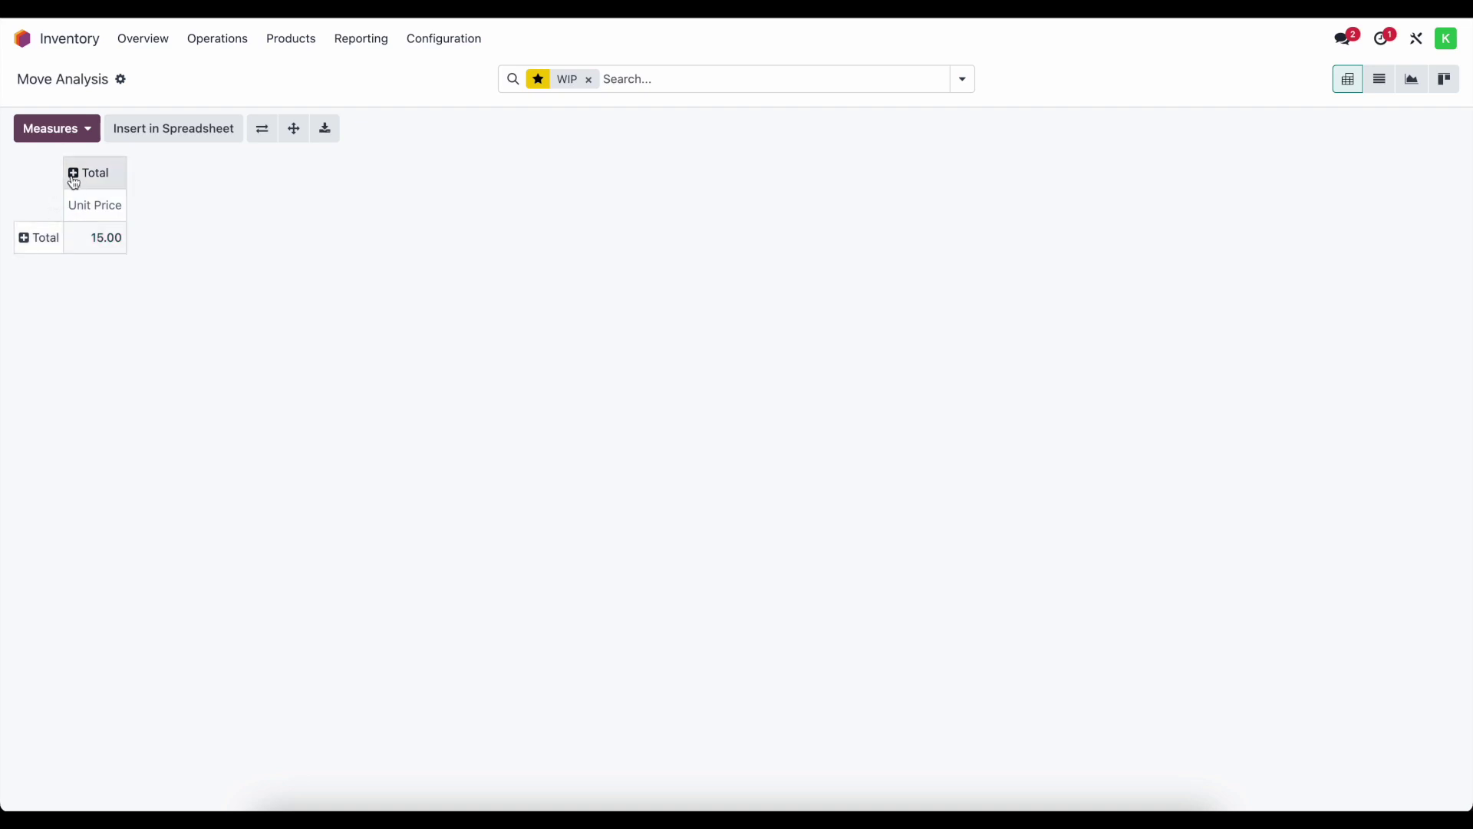
pyautogui.click(27, 239)
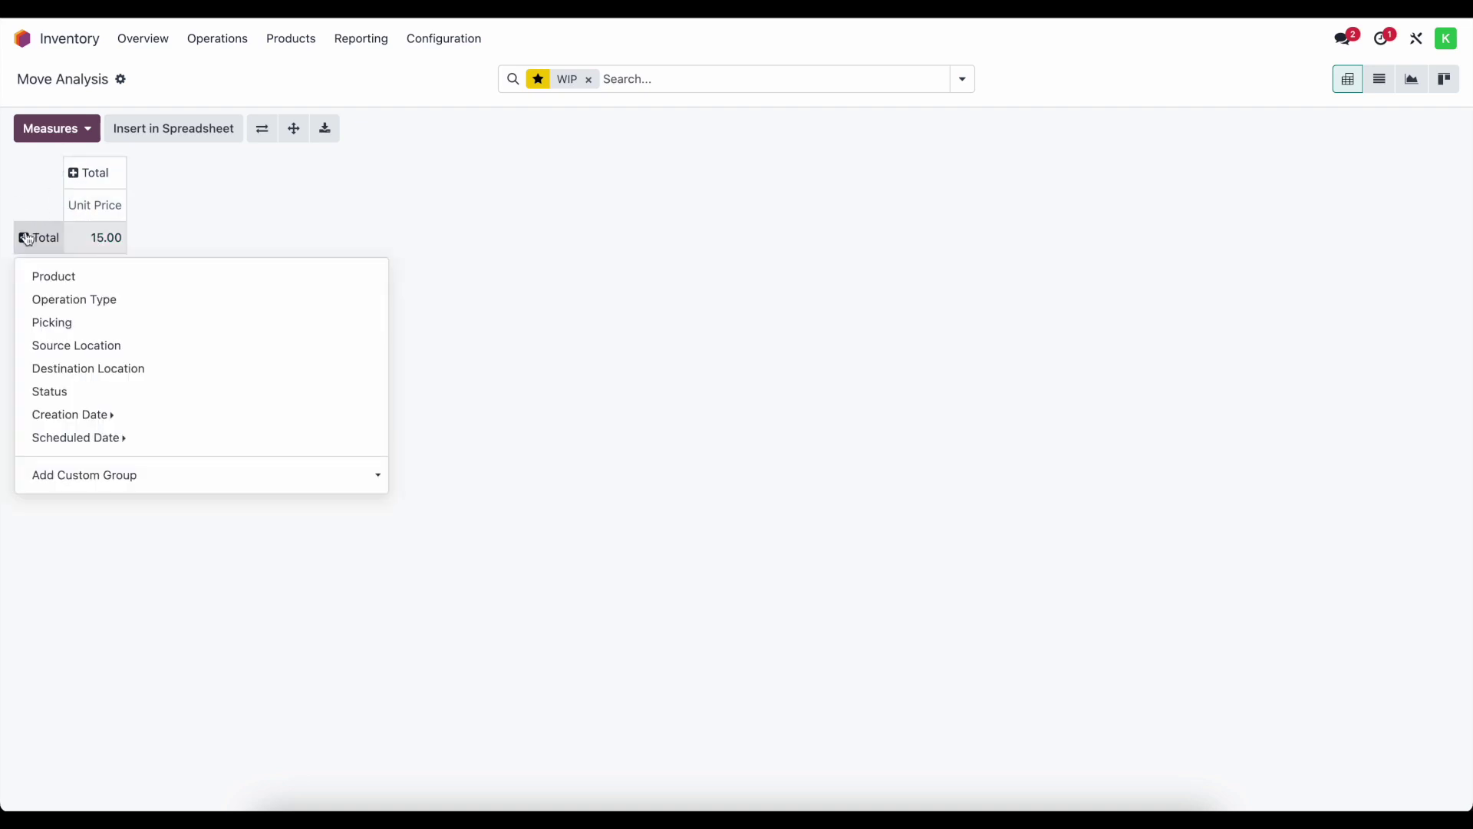
pyautogui.click(53, 277)
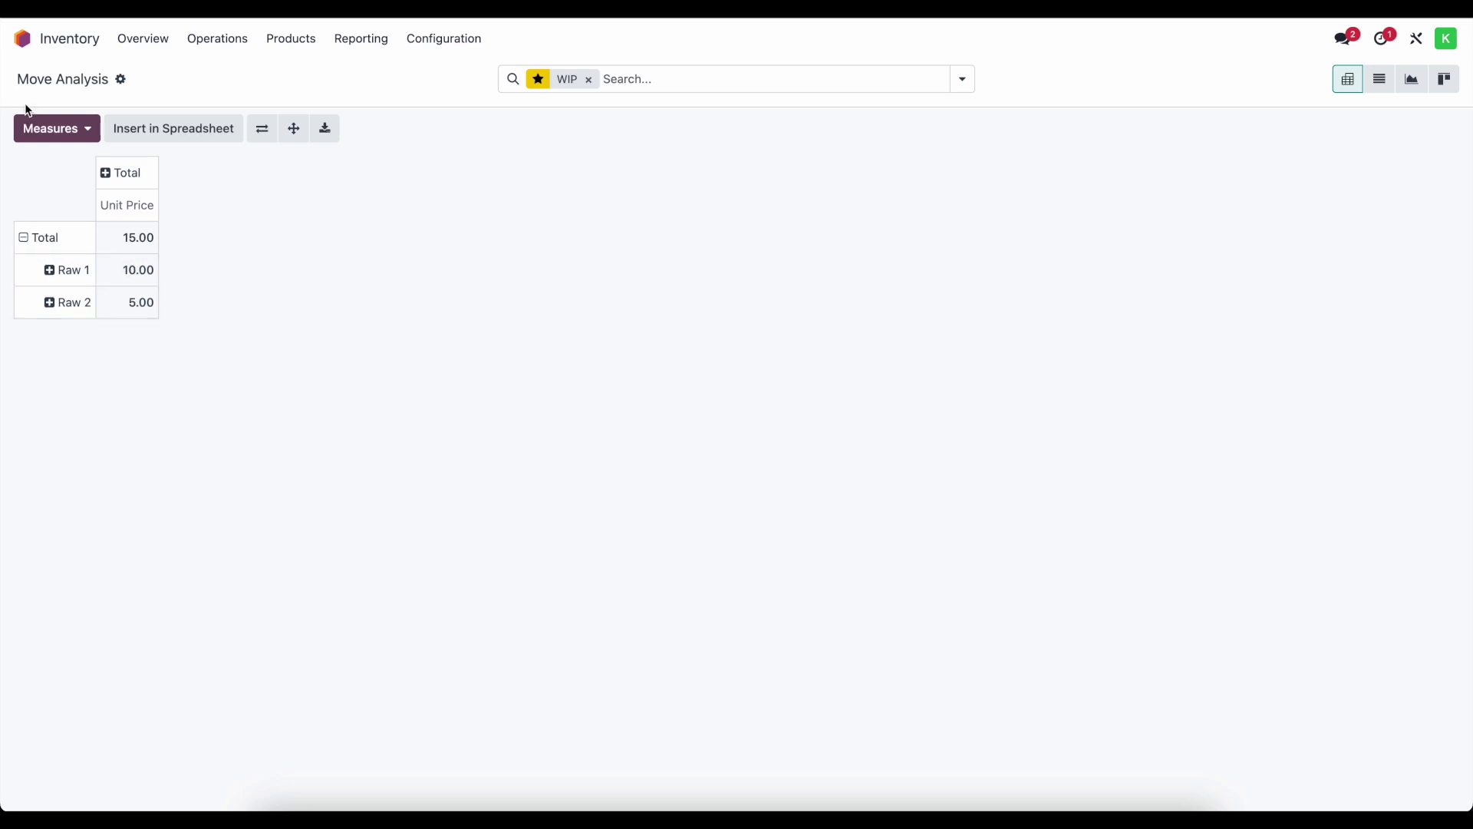
# Add the Quantity measure to the pivot table alongside Unit Price.
pyautogui.click(33, 128)
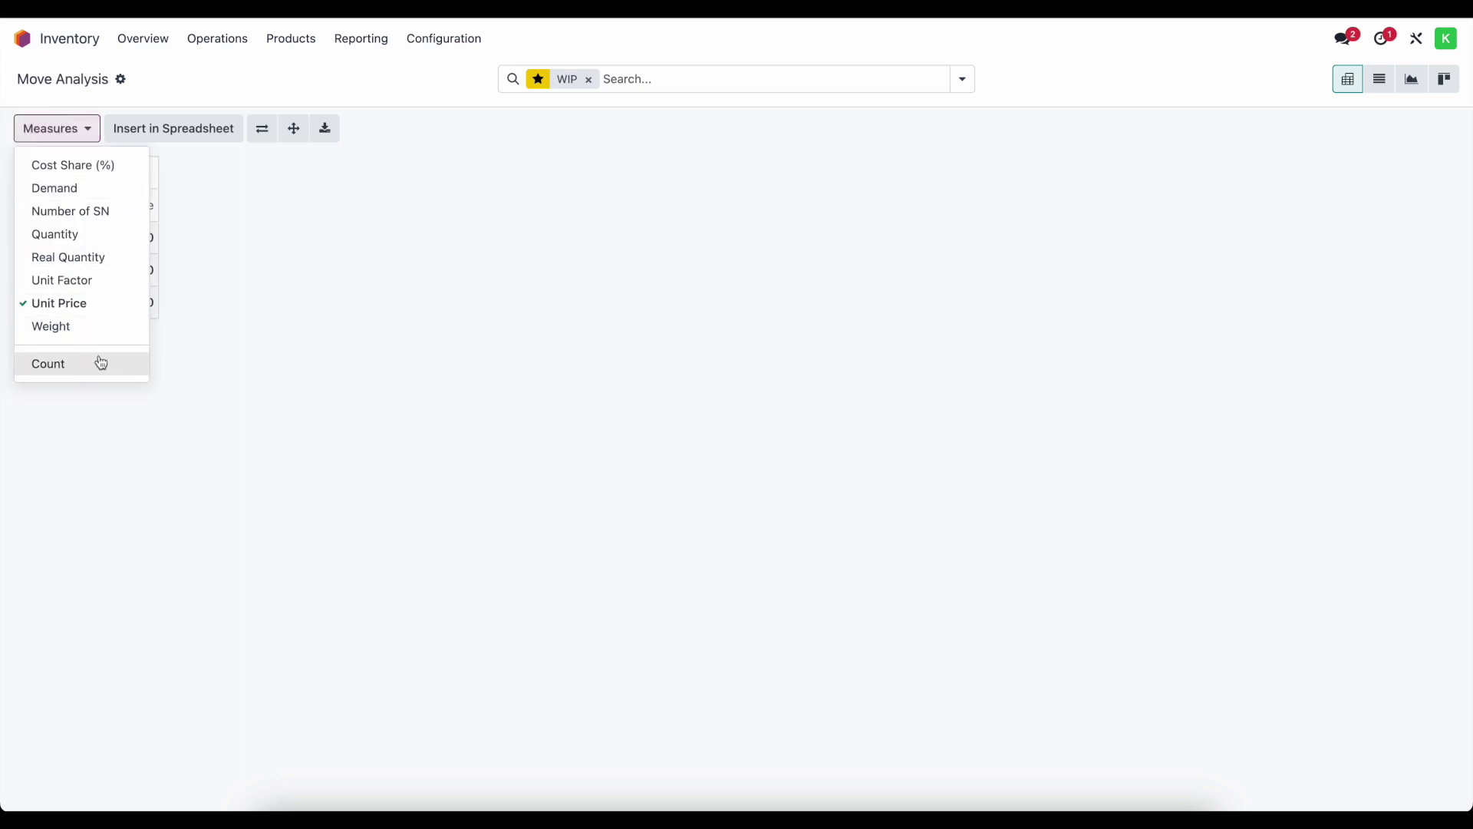
pyautogui.click(96, 240)
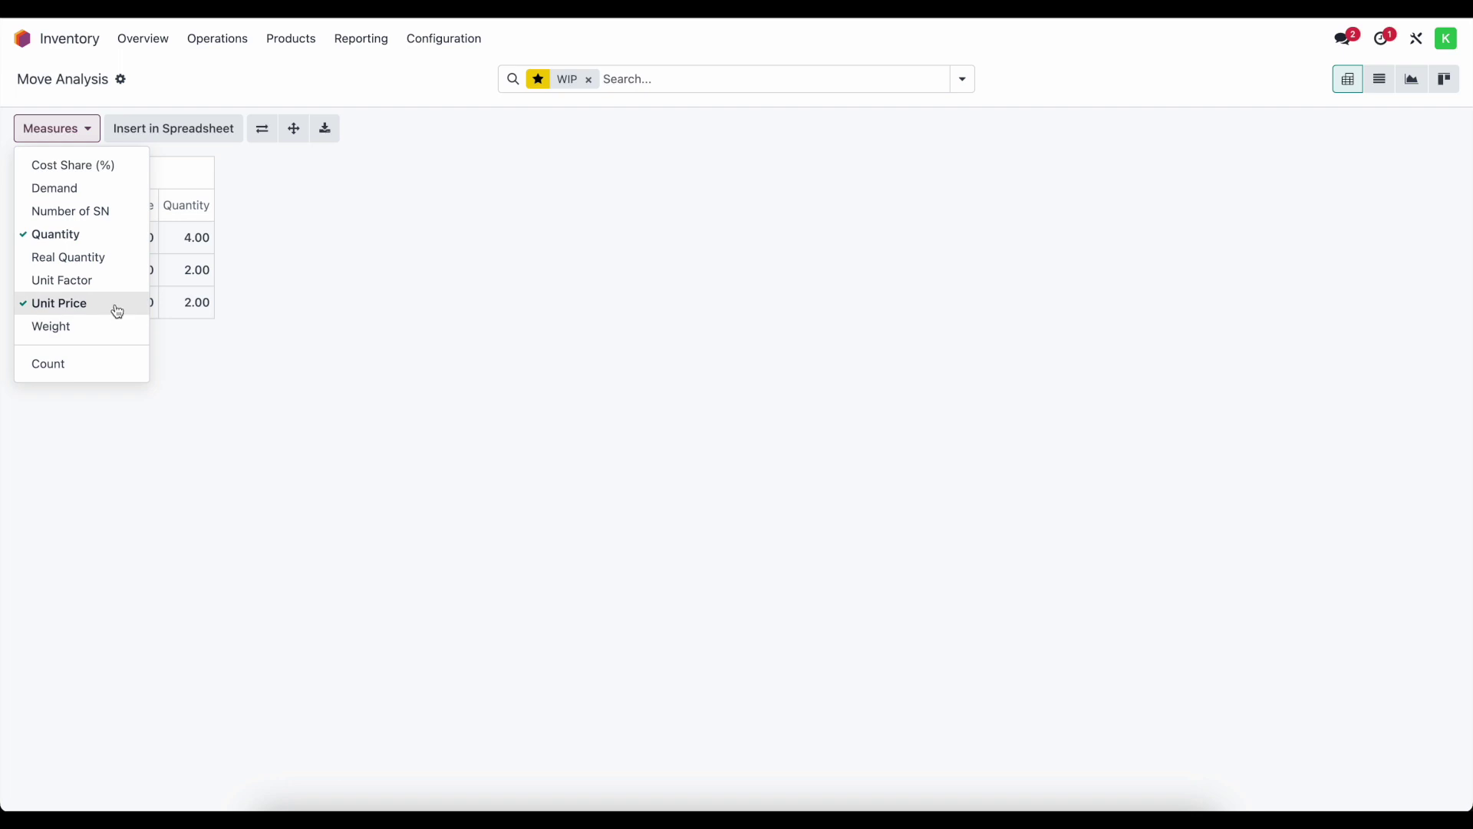
pyautogui.click(237, 327)
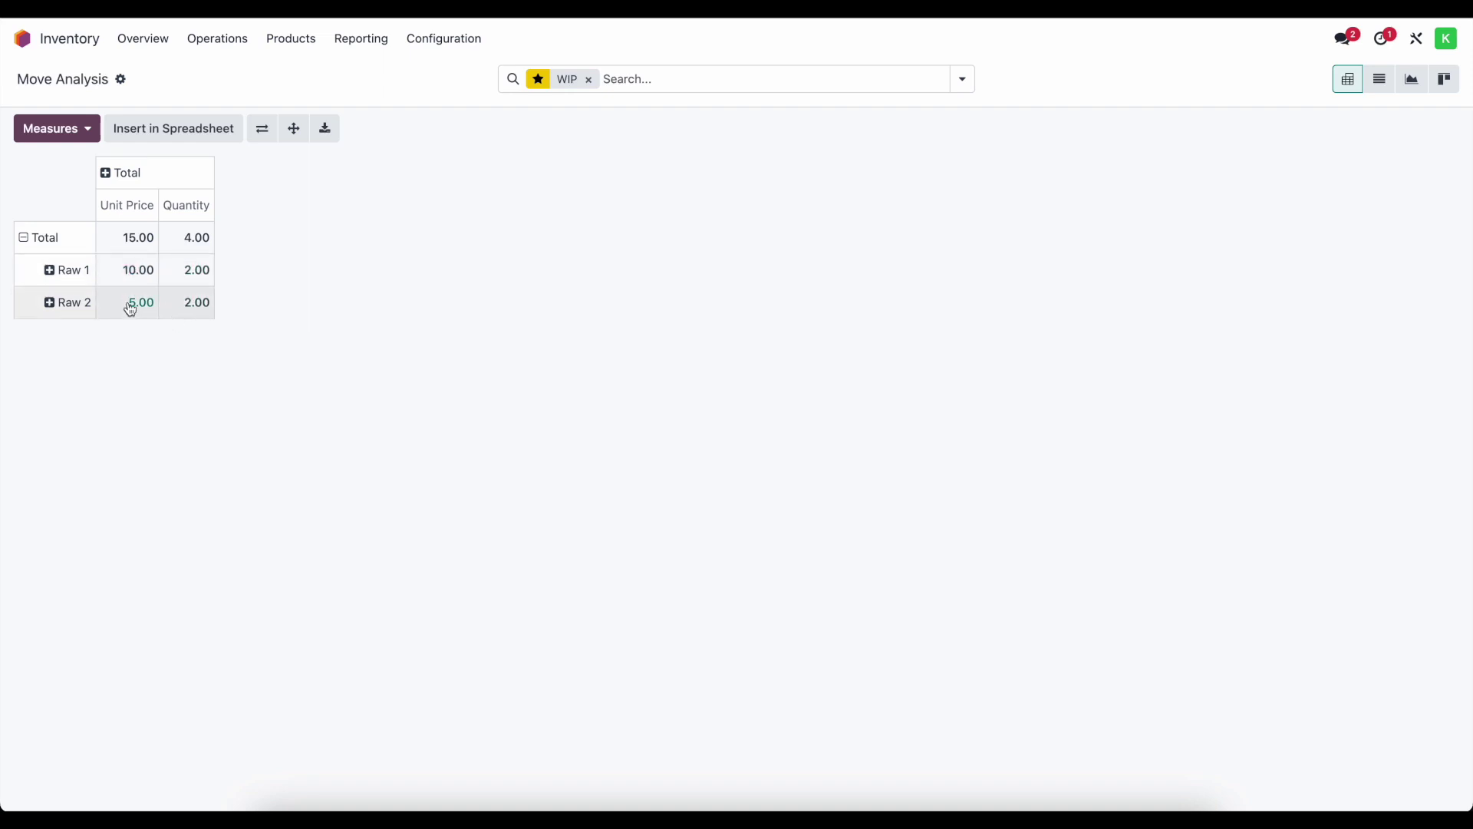
pyautogui.click(75, 146)
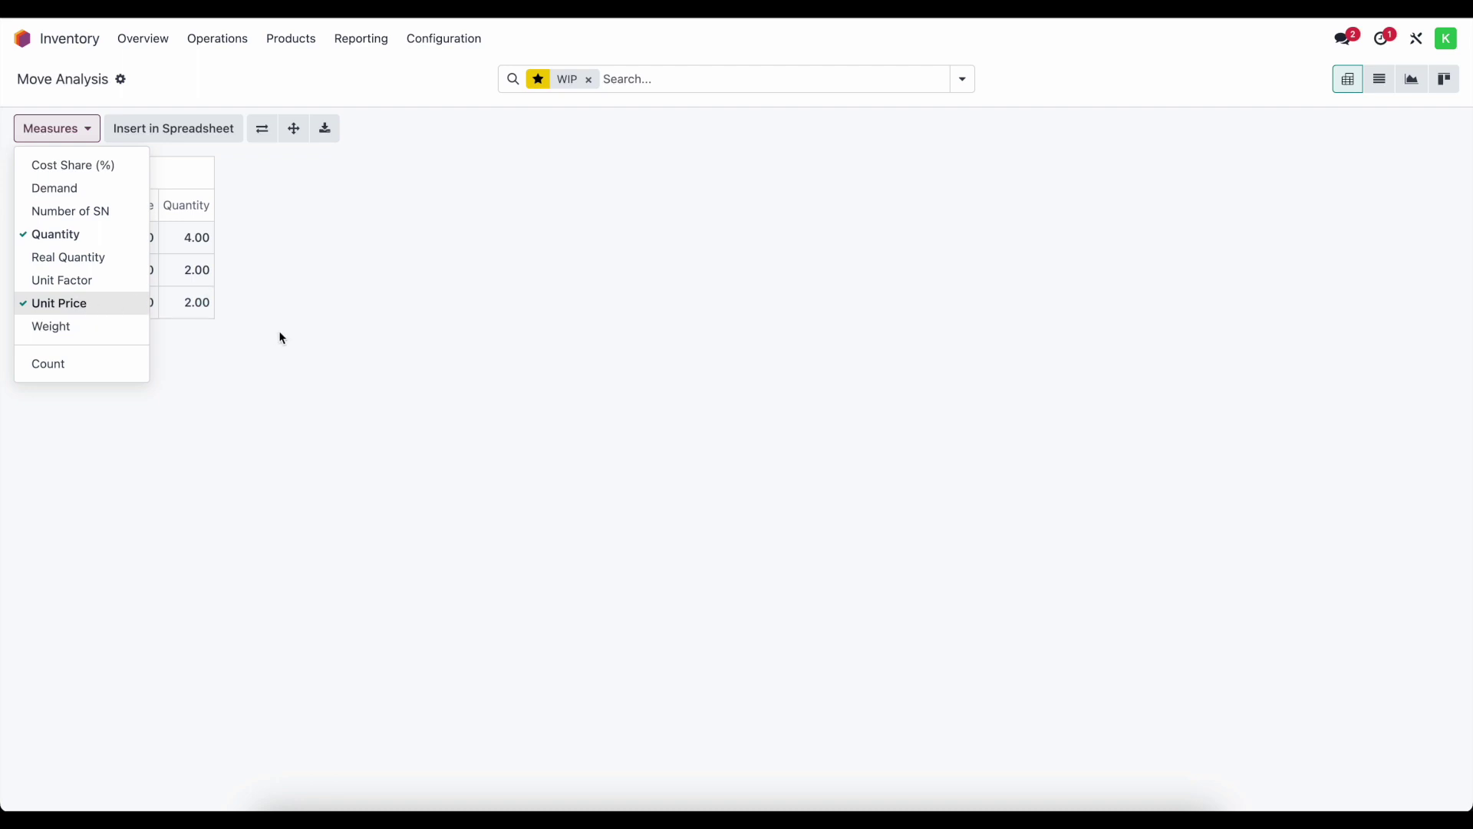
pyautogui.click(84, 290)
pyautogui.click(83, 290)
pyautogui.click(221, 358)
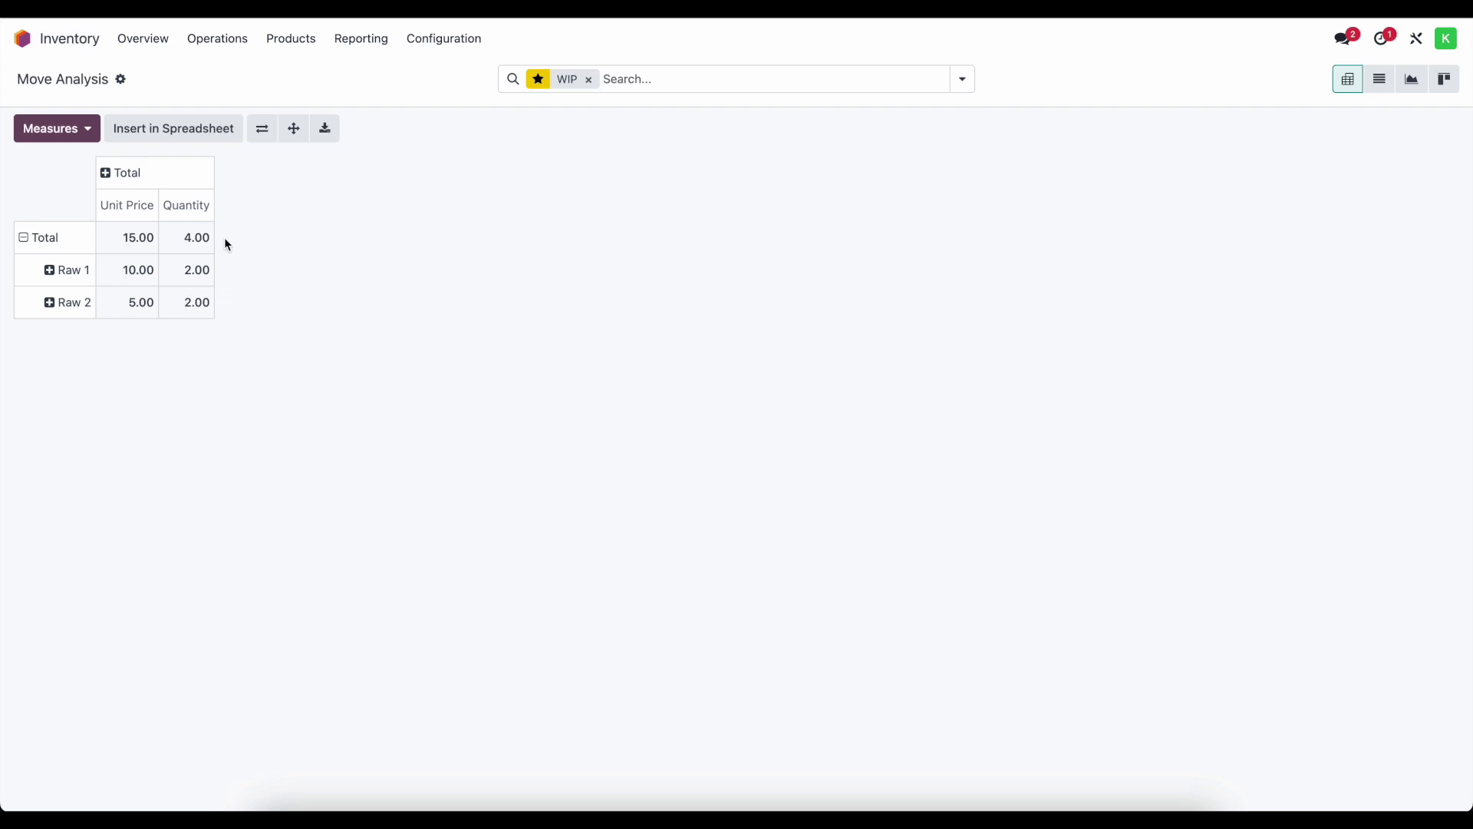
# Insert the pivot into a blank spreadsheet, keeping the pivot name Stock Moves Analysis by Product.
pyautogui.click(191, 125)
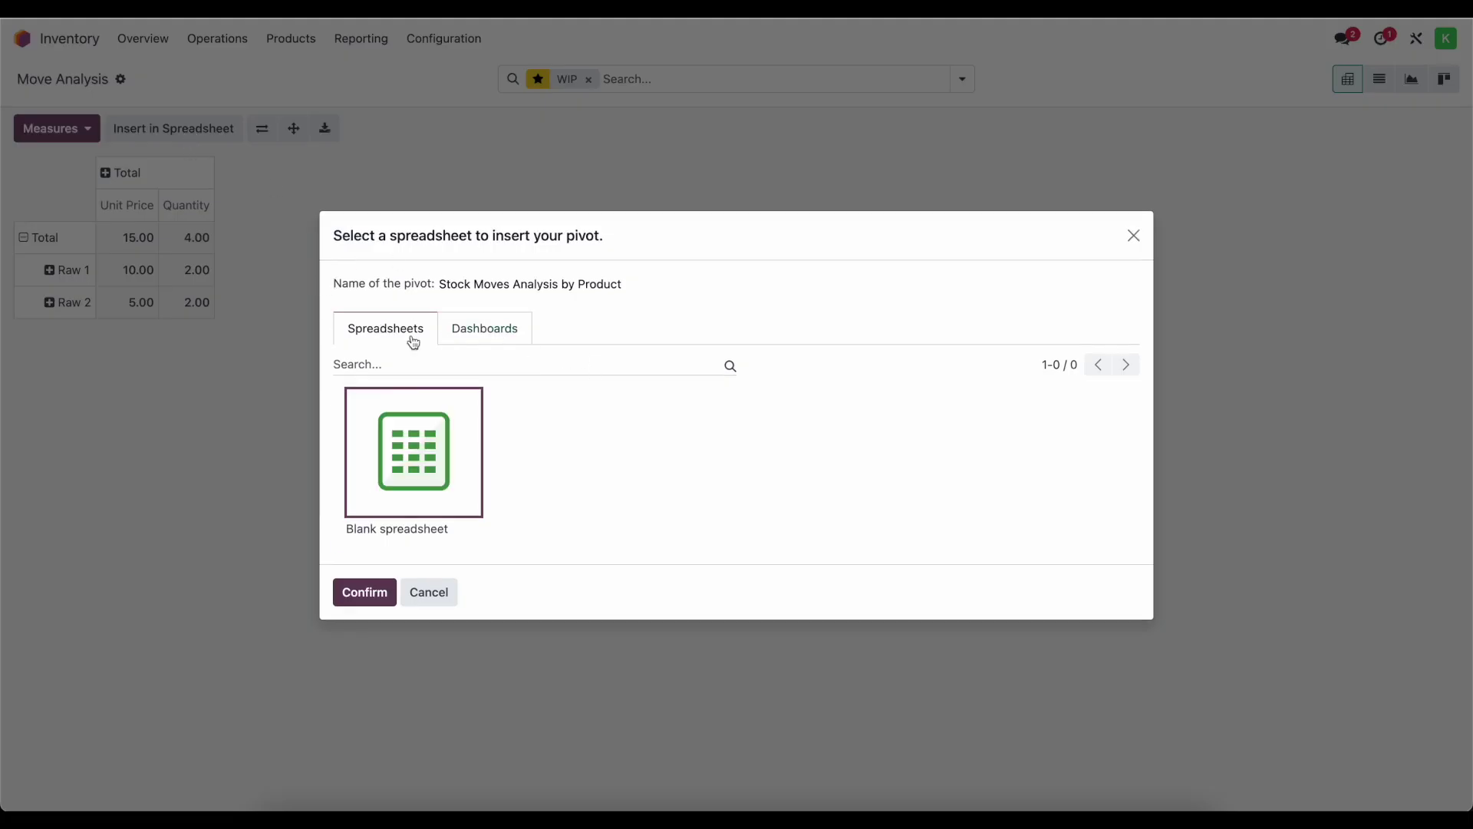
pyautogui.click(468, 278)
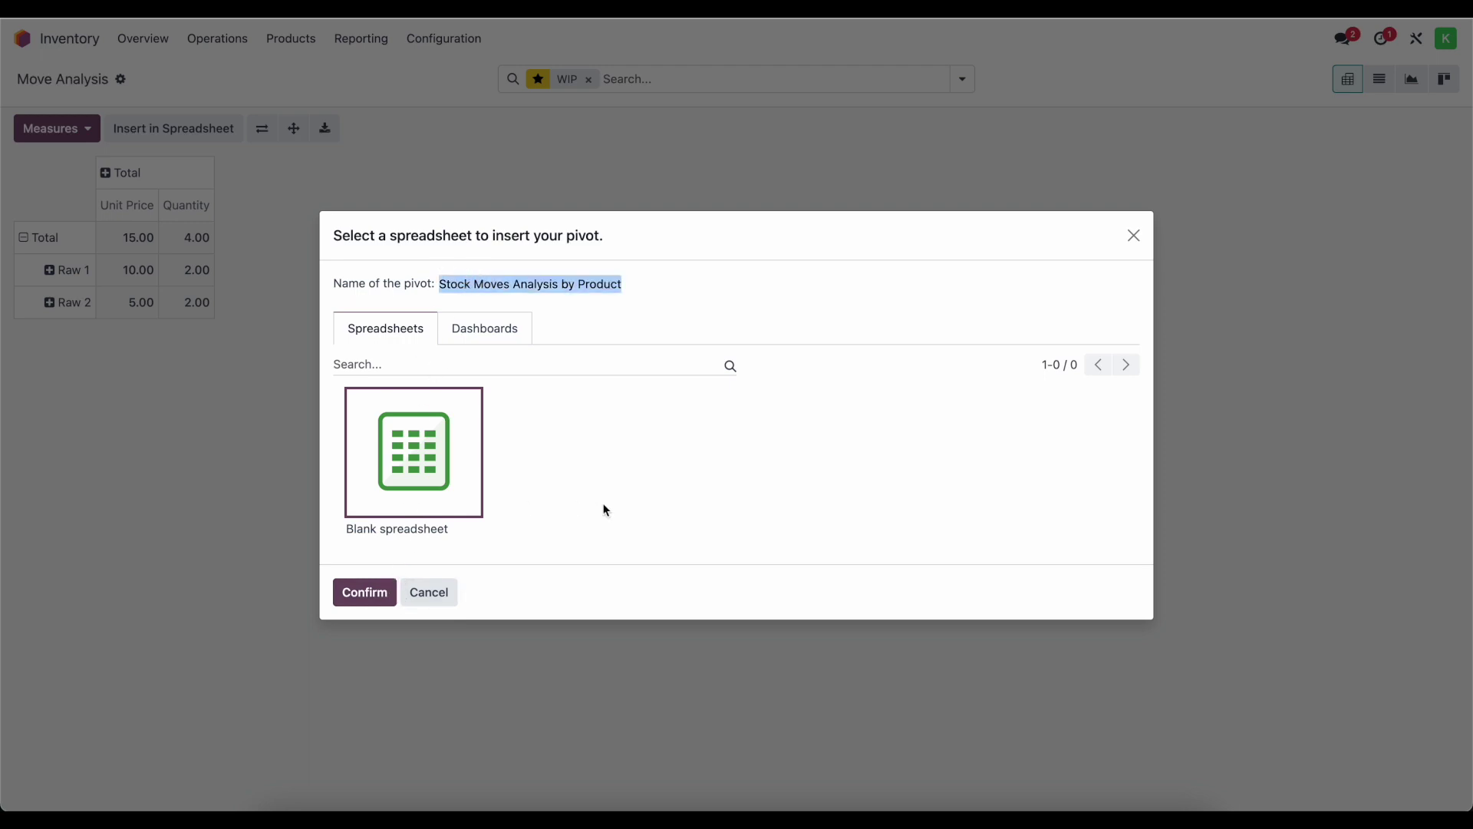
pyautogui.click(570, 513)
pyautogui.click(367, 595)
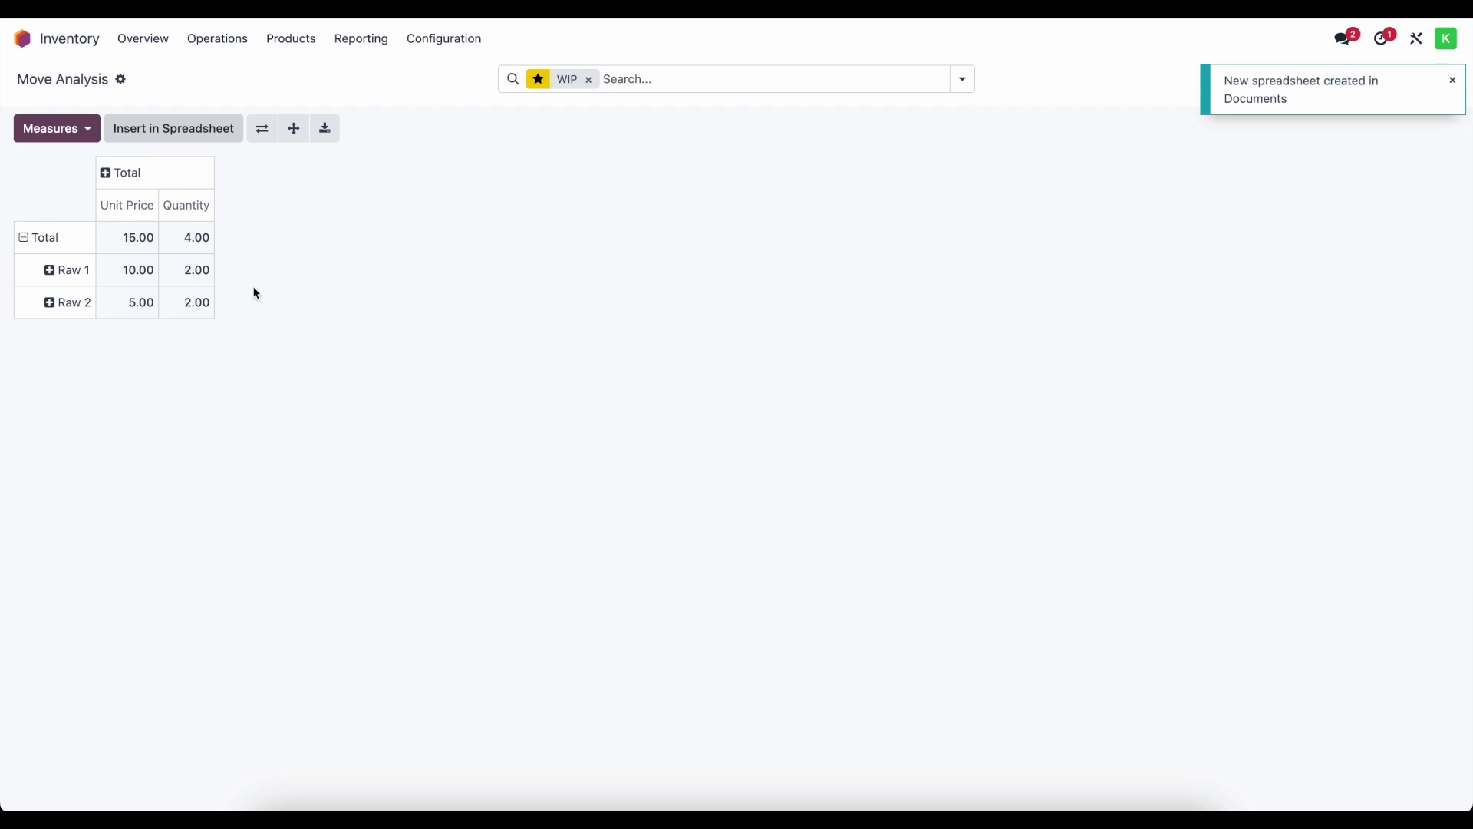
# Rename the new spreadsheet to Jan Entry.
pyautogui.doubleClick(145, 68)
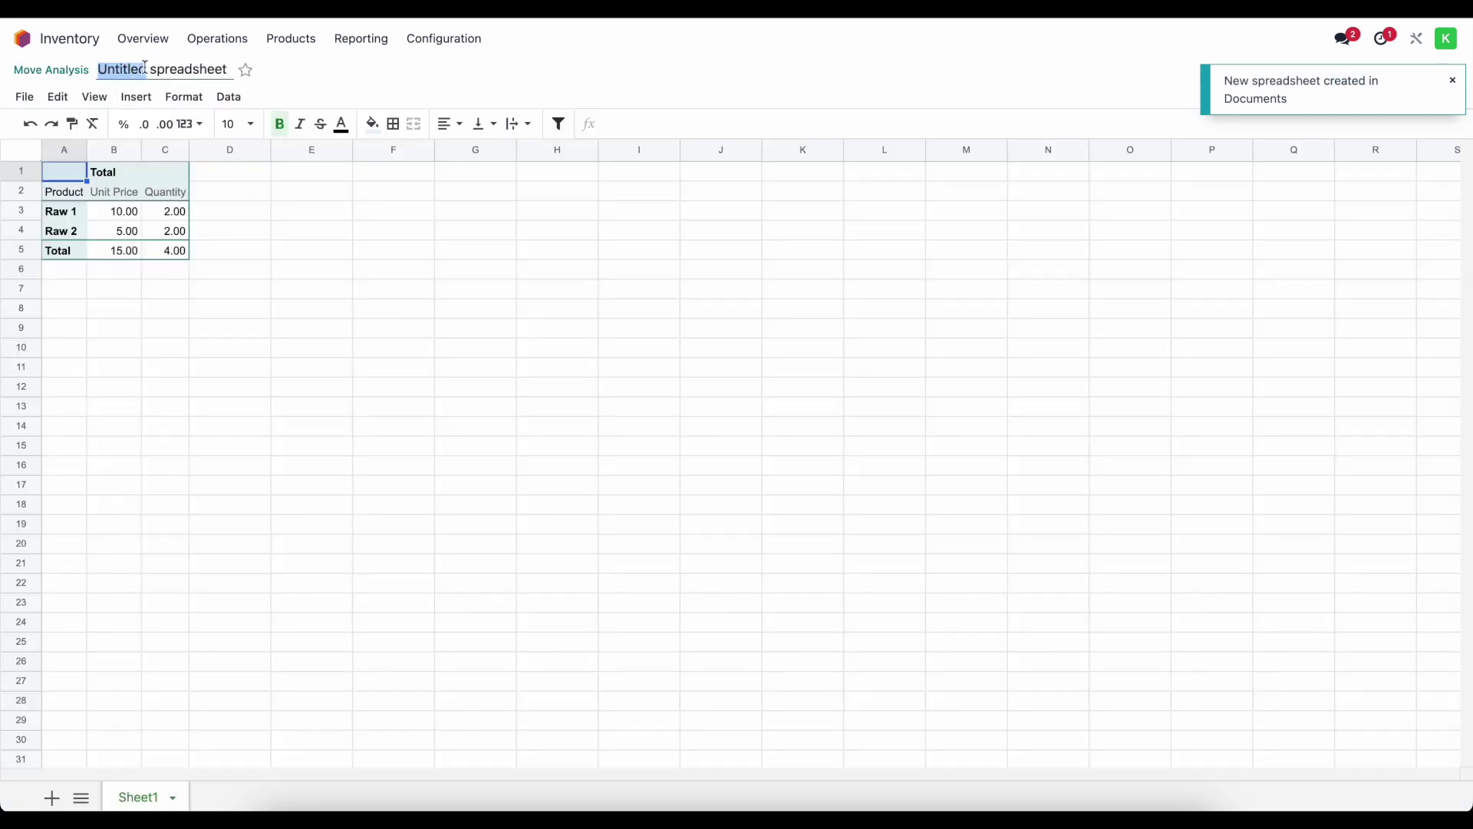
pyautogui.hotkey('ctrl', 'a')
pyautogui.write('Jan Entry')
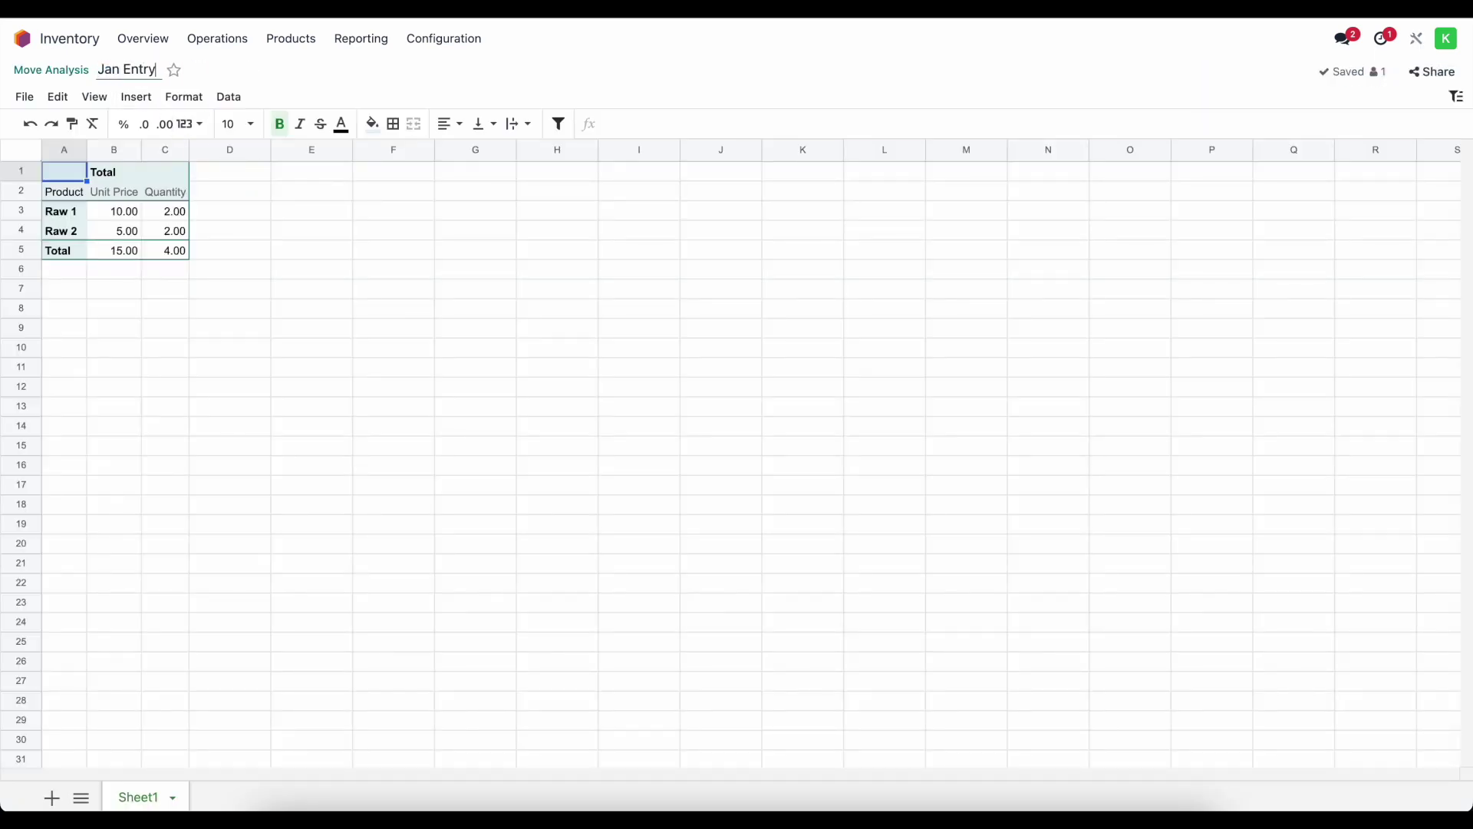
pyautogui.click(212, 248)
# Calculate Raw 1's value in D3 with =C3*B3 and fill the formula down to D4 for Raw 2.
pyautogui.click(212, 211)
pyautogui.write('=')
pyautogui.click(169, 213)
pyautogui.write('*')
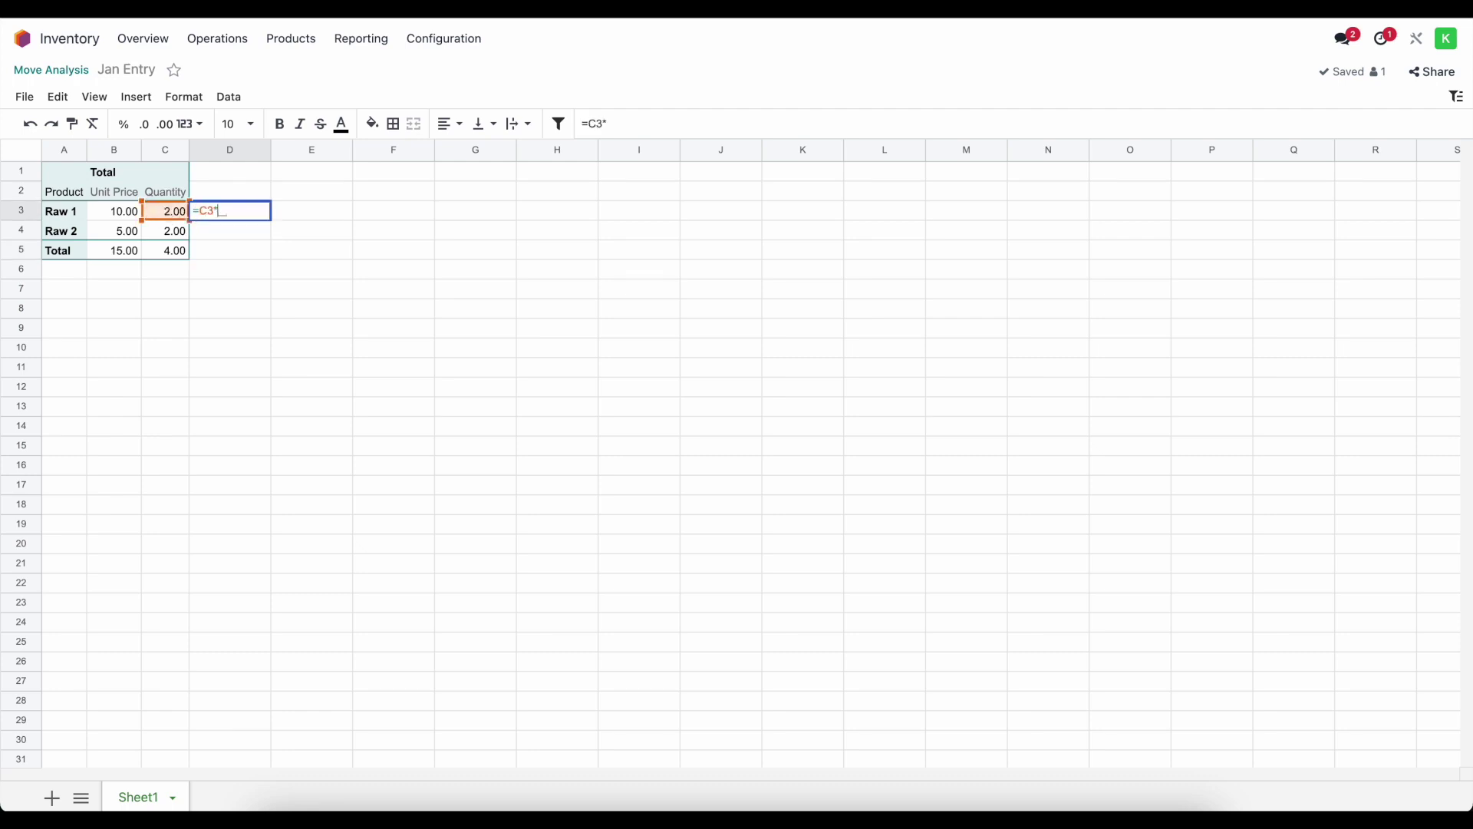
pyautogui.click(123, 212)
pyautogui.press('Return')
pyautogui.click(265, 212)
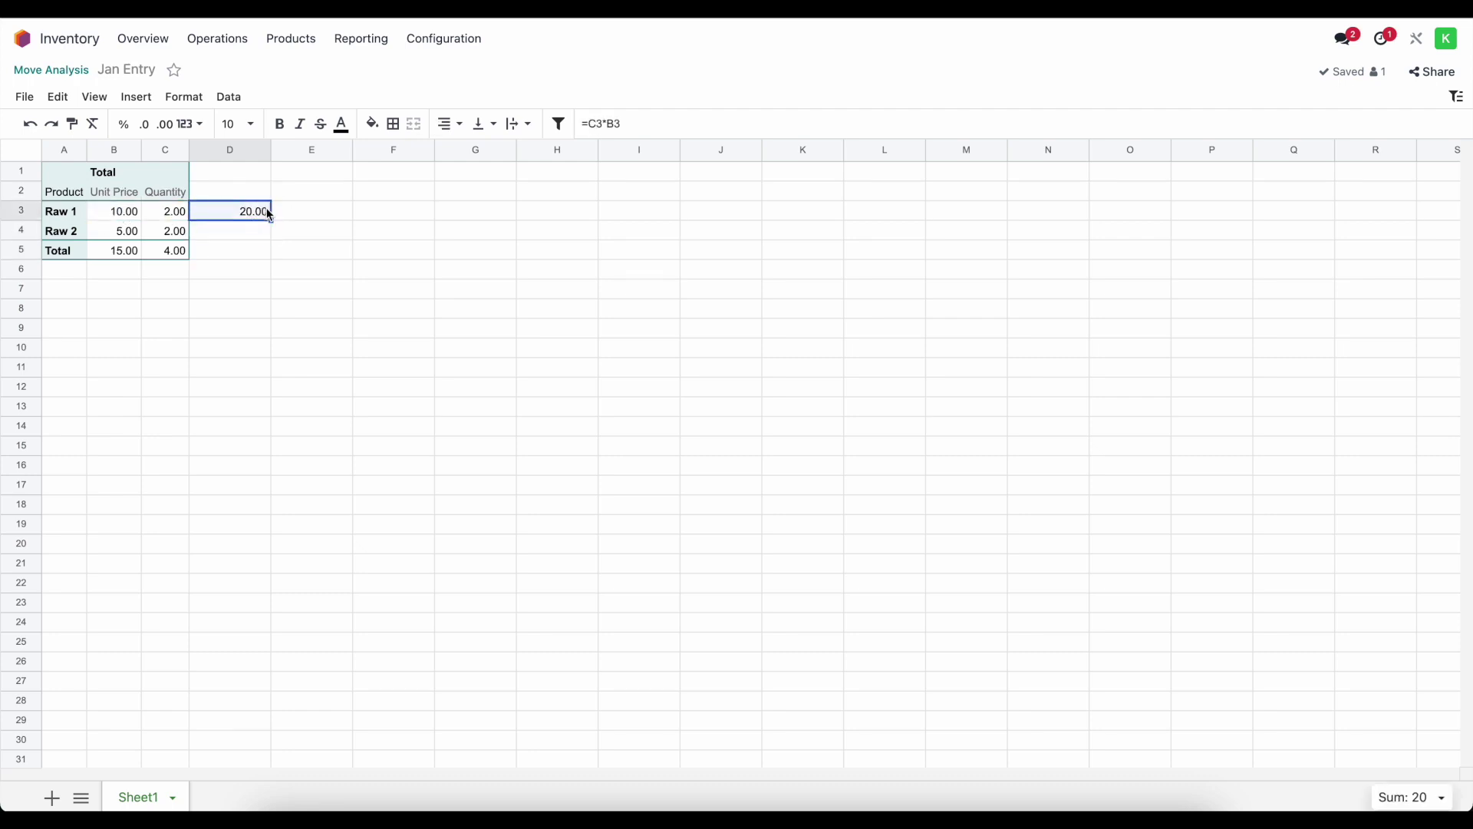
pyautogui.moveTo(270, 220); pyautogui.dragTo(272, 238)
# Total the two product values in D5 with =sum(D3:D4).
pyautogui.click(253, 253)
pyautogui.write('=sum(')
pyautogui.moveTo(256, 212); pyautogui.dragTo(264, 230)
pyautogui.press('Return')
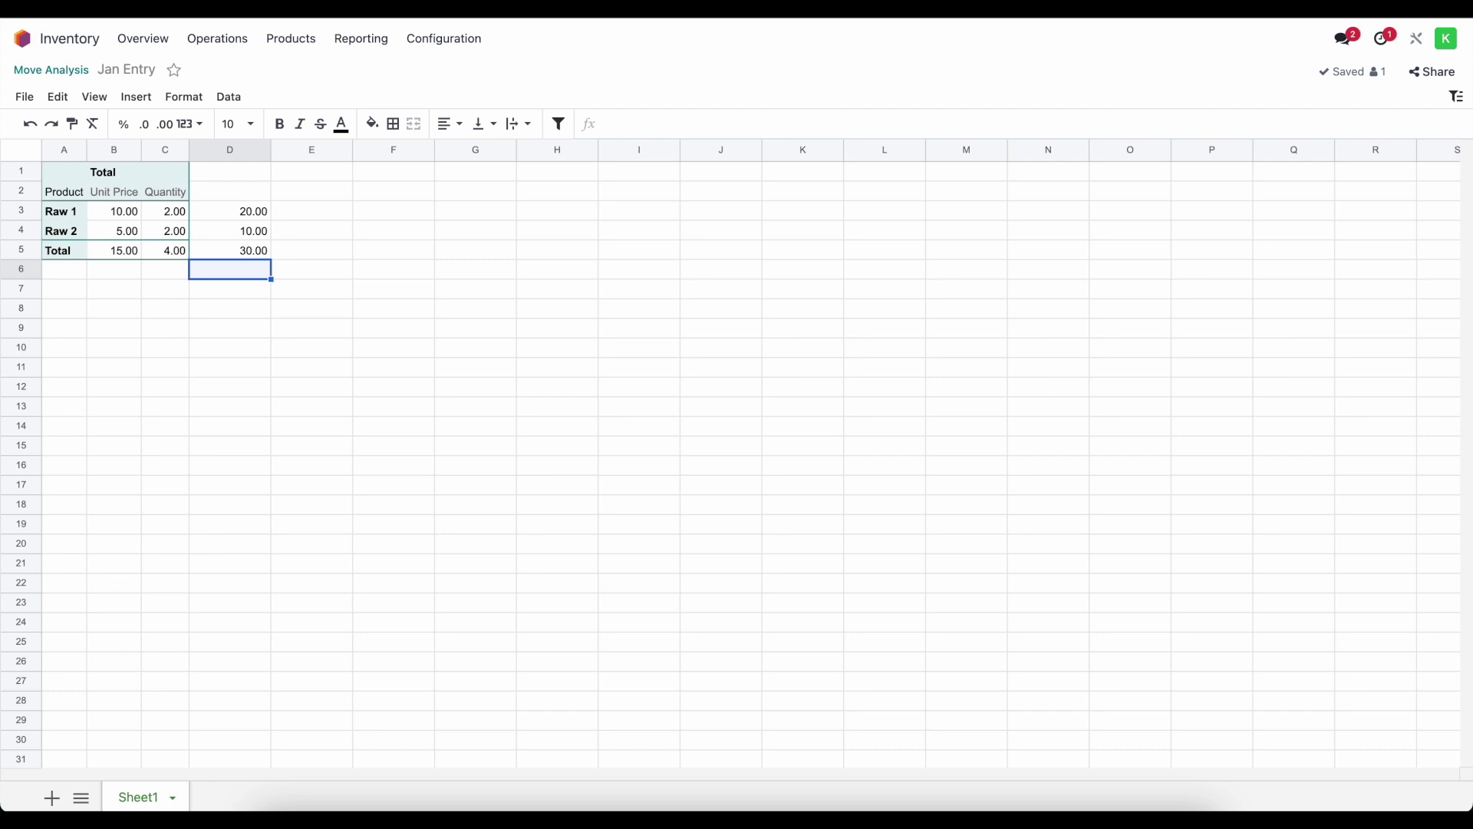
pyautogui.click(239, 254)
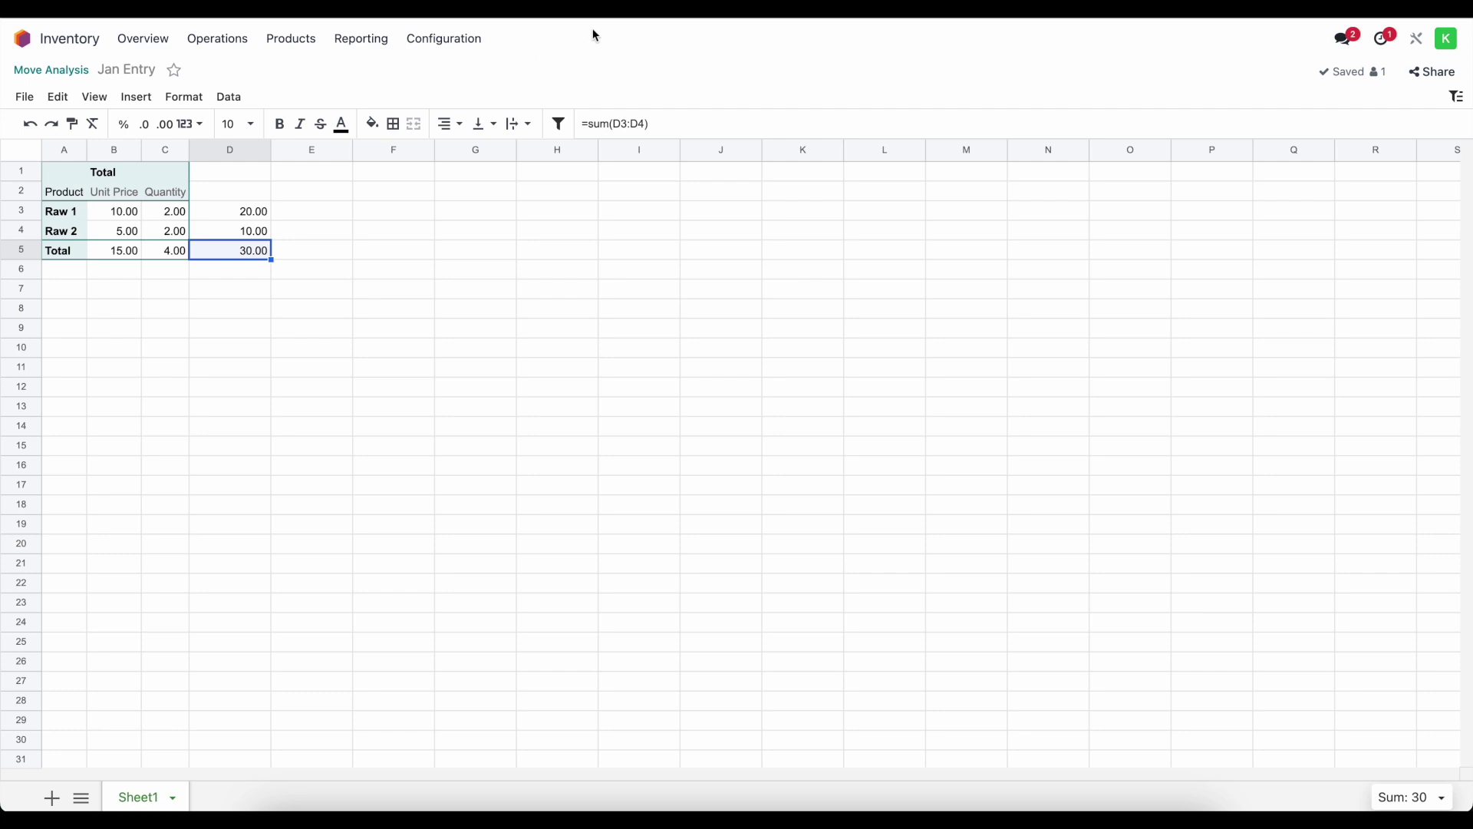
# Duplicate the browser tab and open the in-progress manufacturing order for Manufactured Product in the Manufacturing app.
pyautogui.rightClick(553, 17)
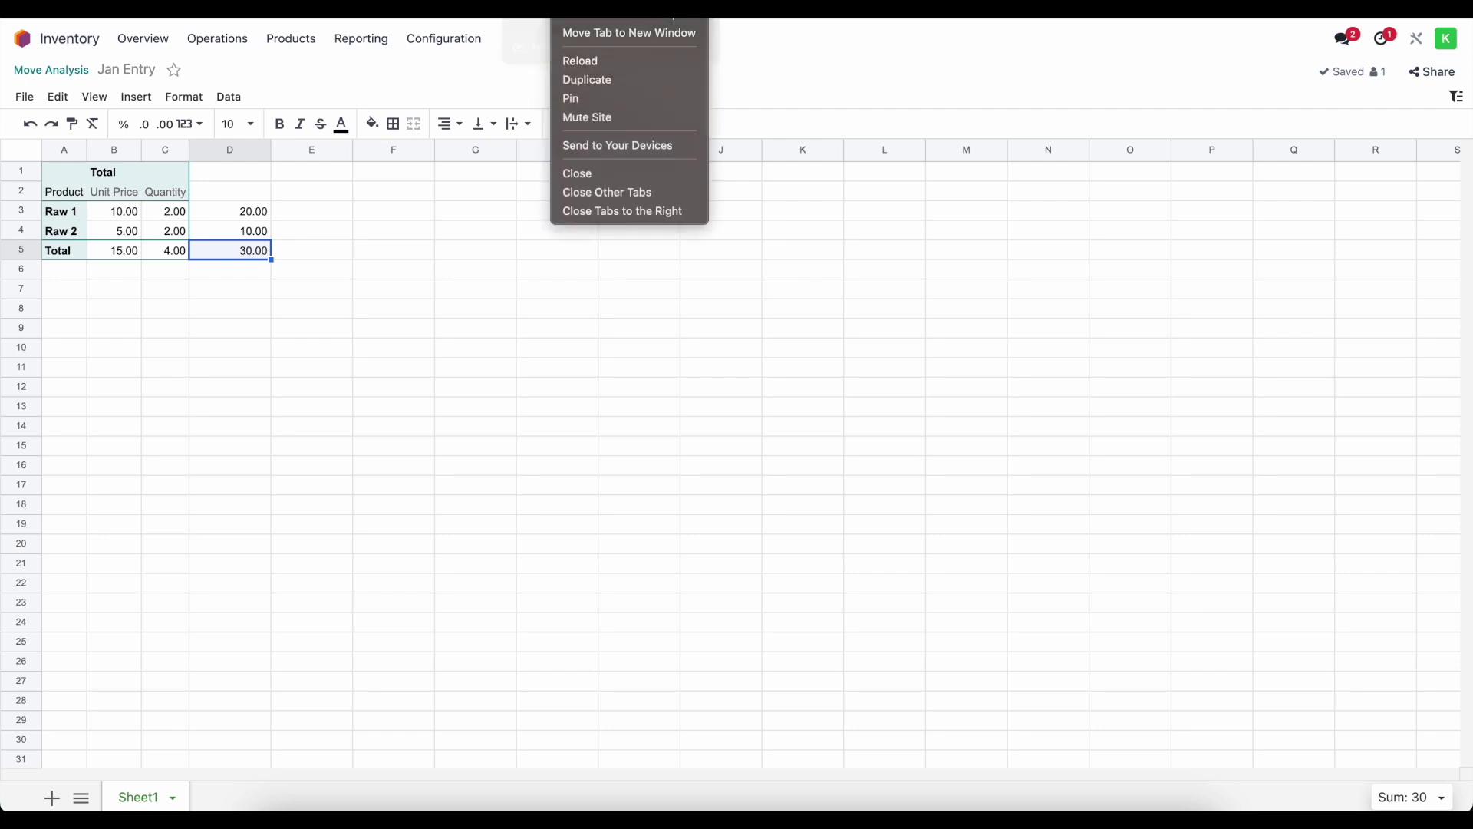
pyautogui.click(584, 81)
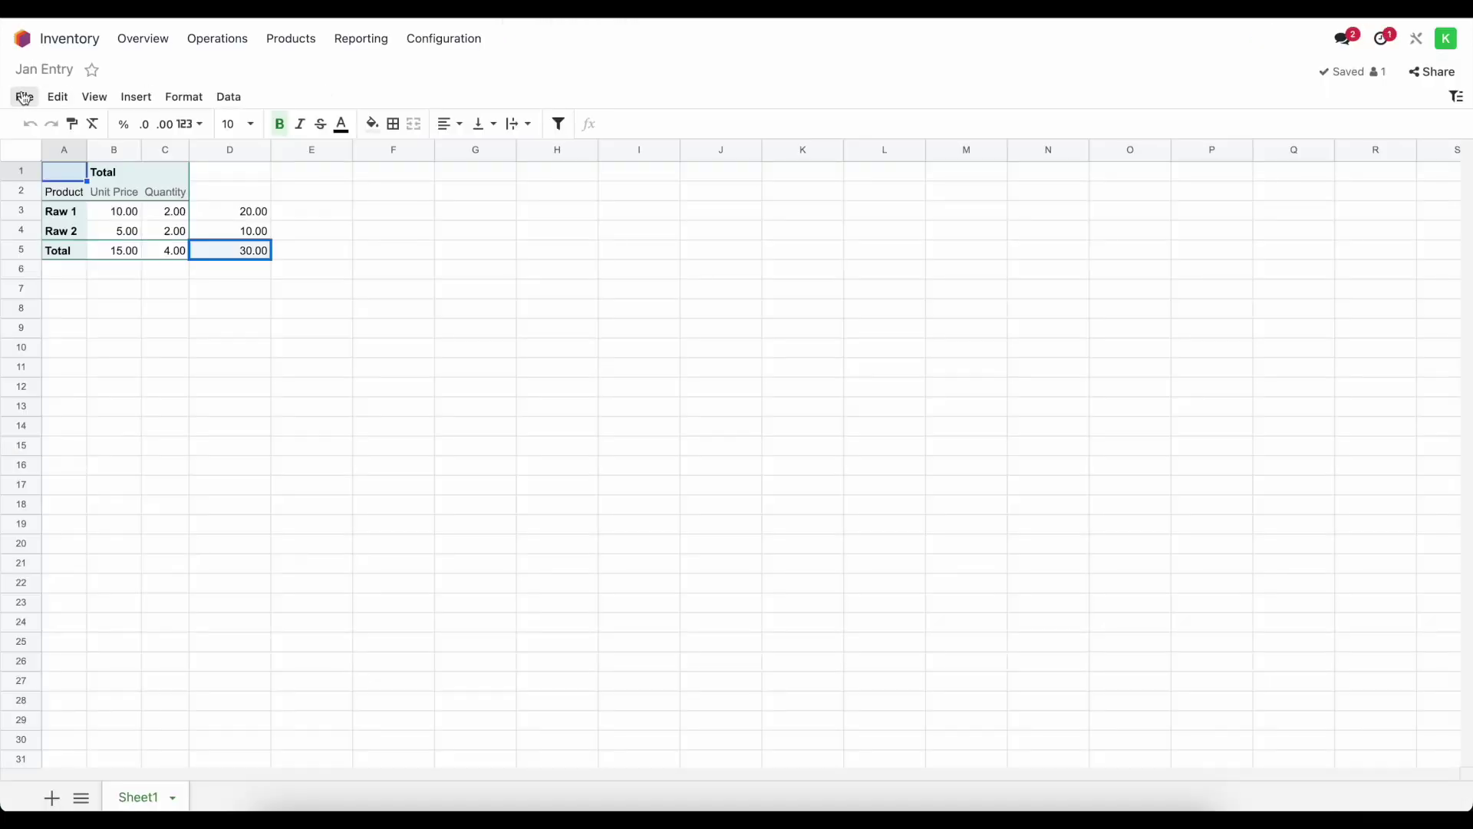
pyautogui.click(23, 38)
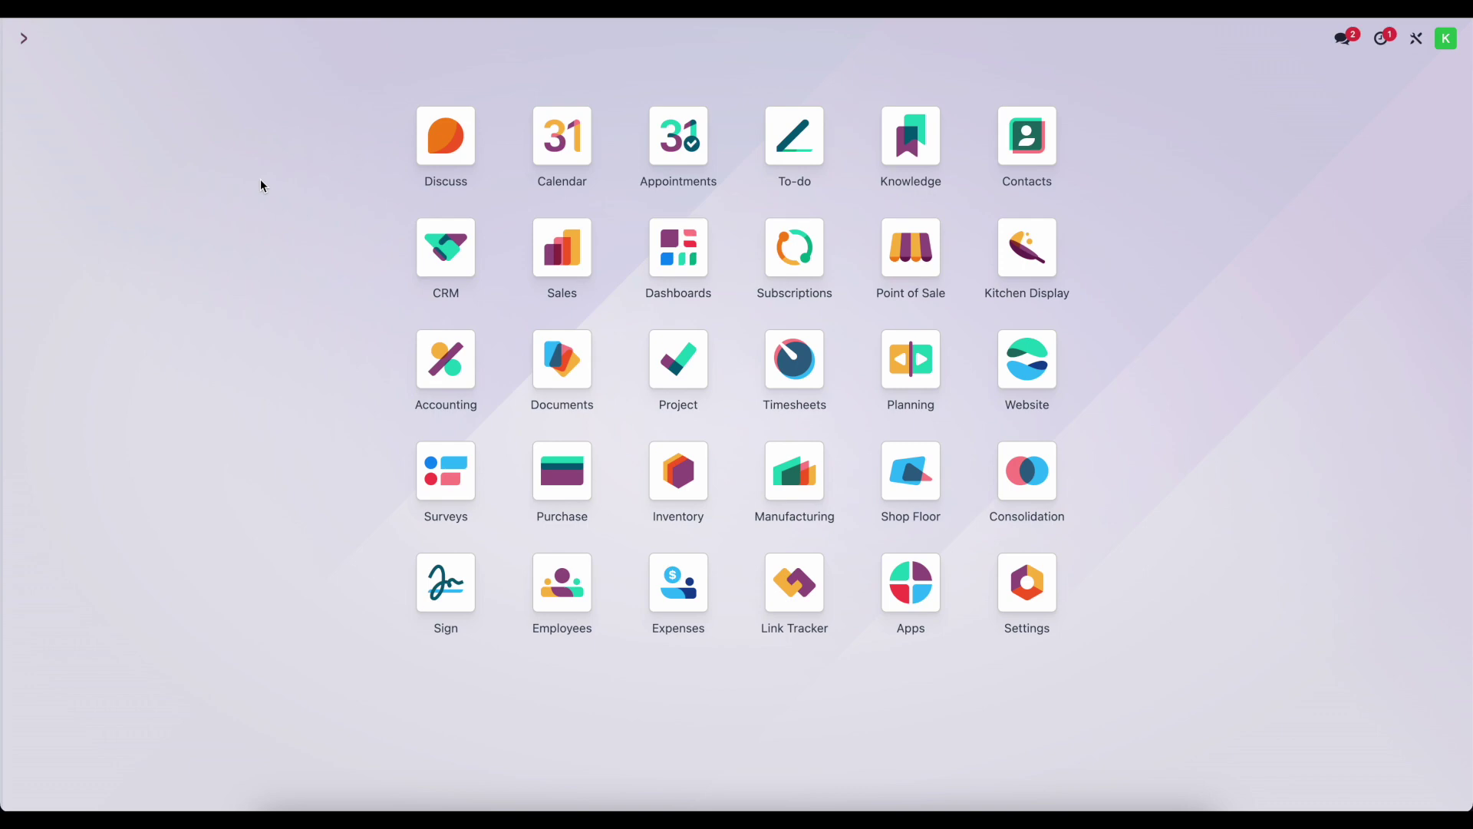
pyautogui.click(783, 476)
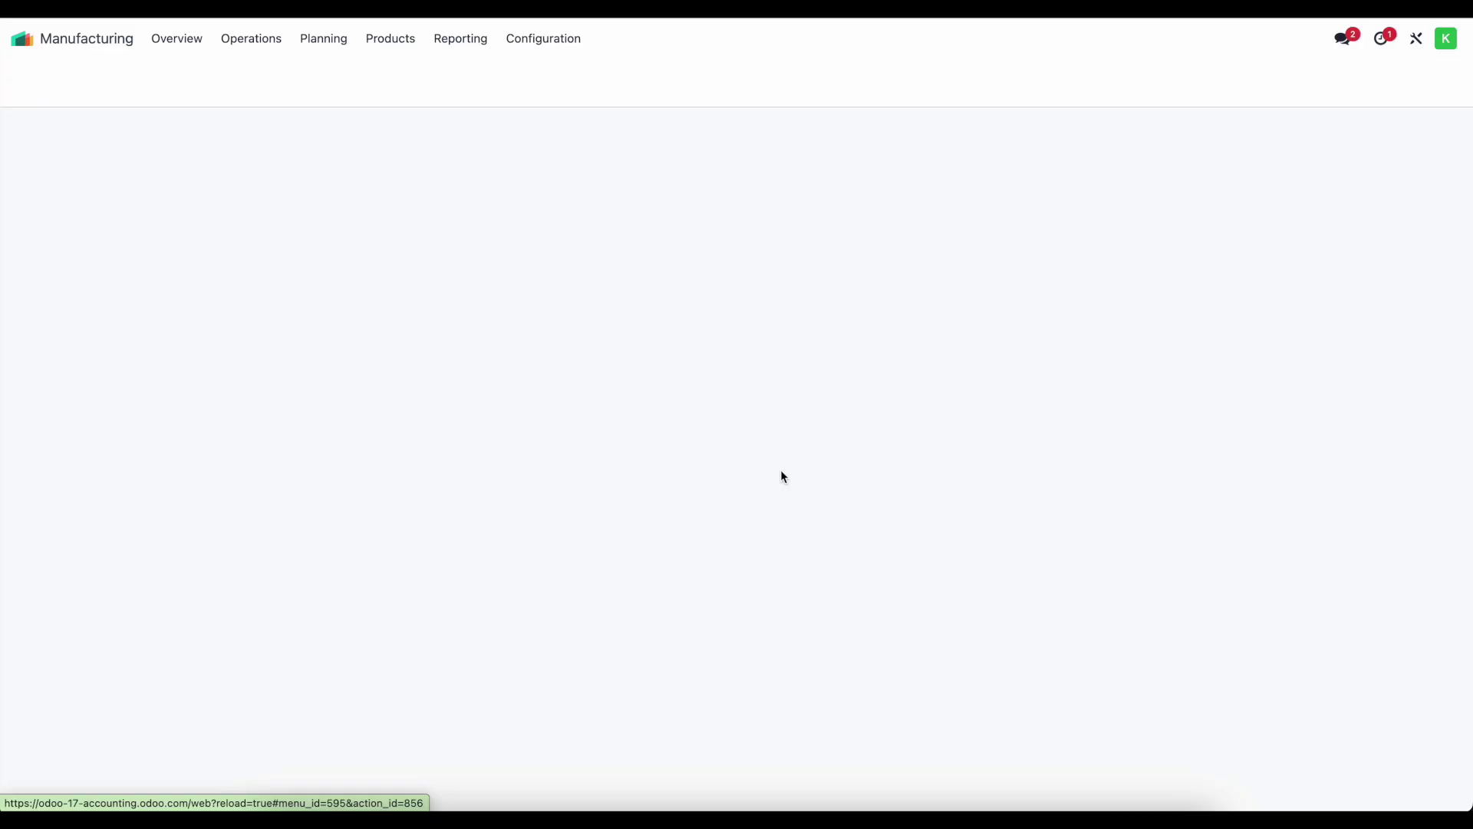
pyautogui.click(270, 44)
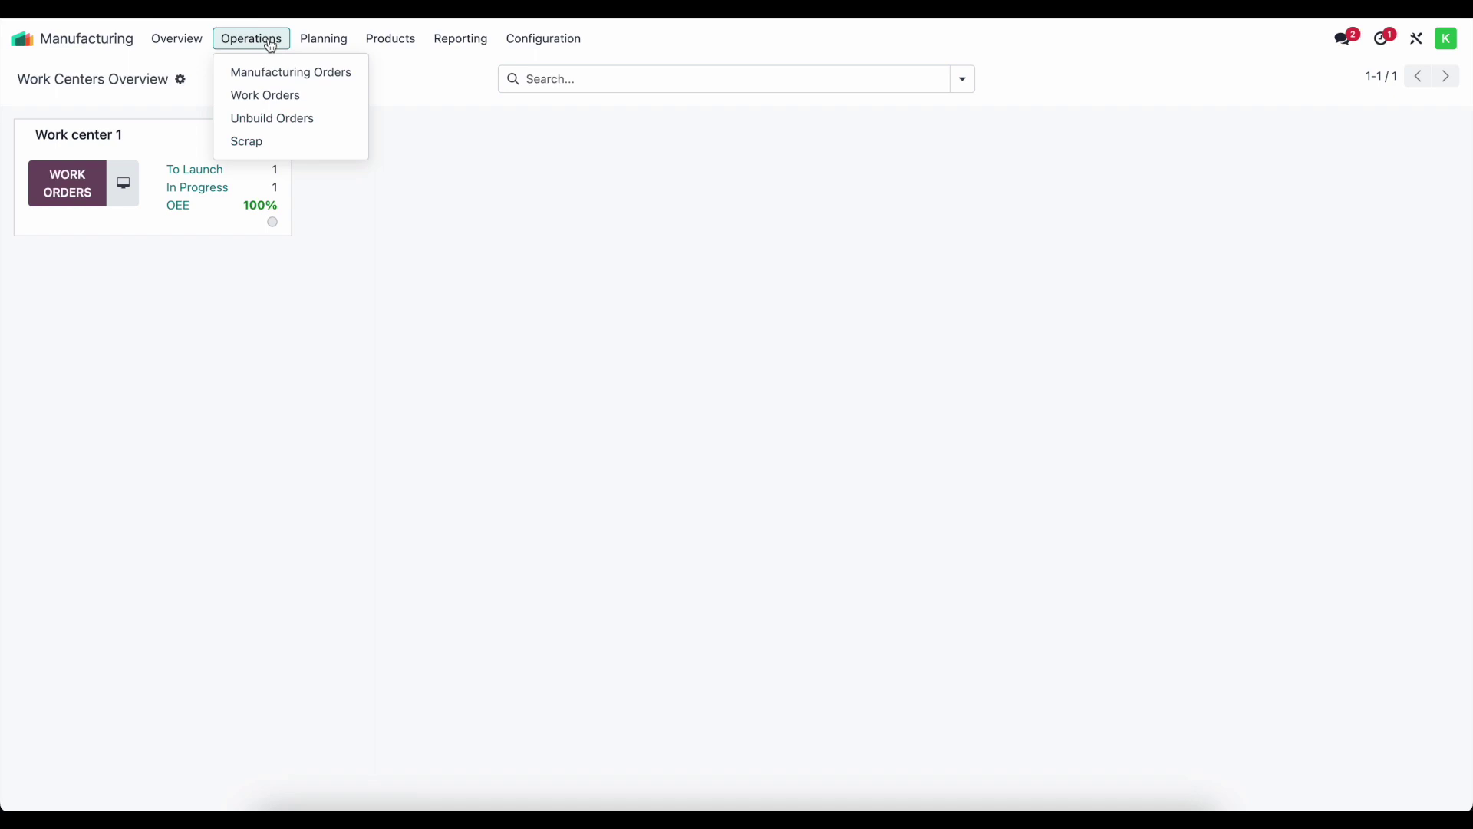
pyautogui.click(274, 71)
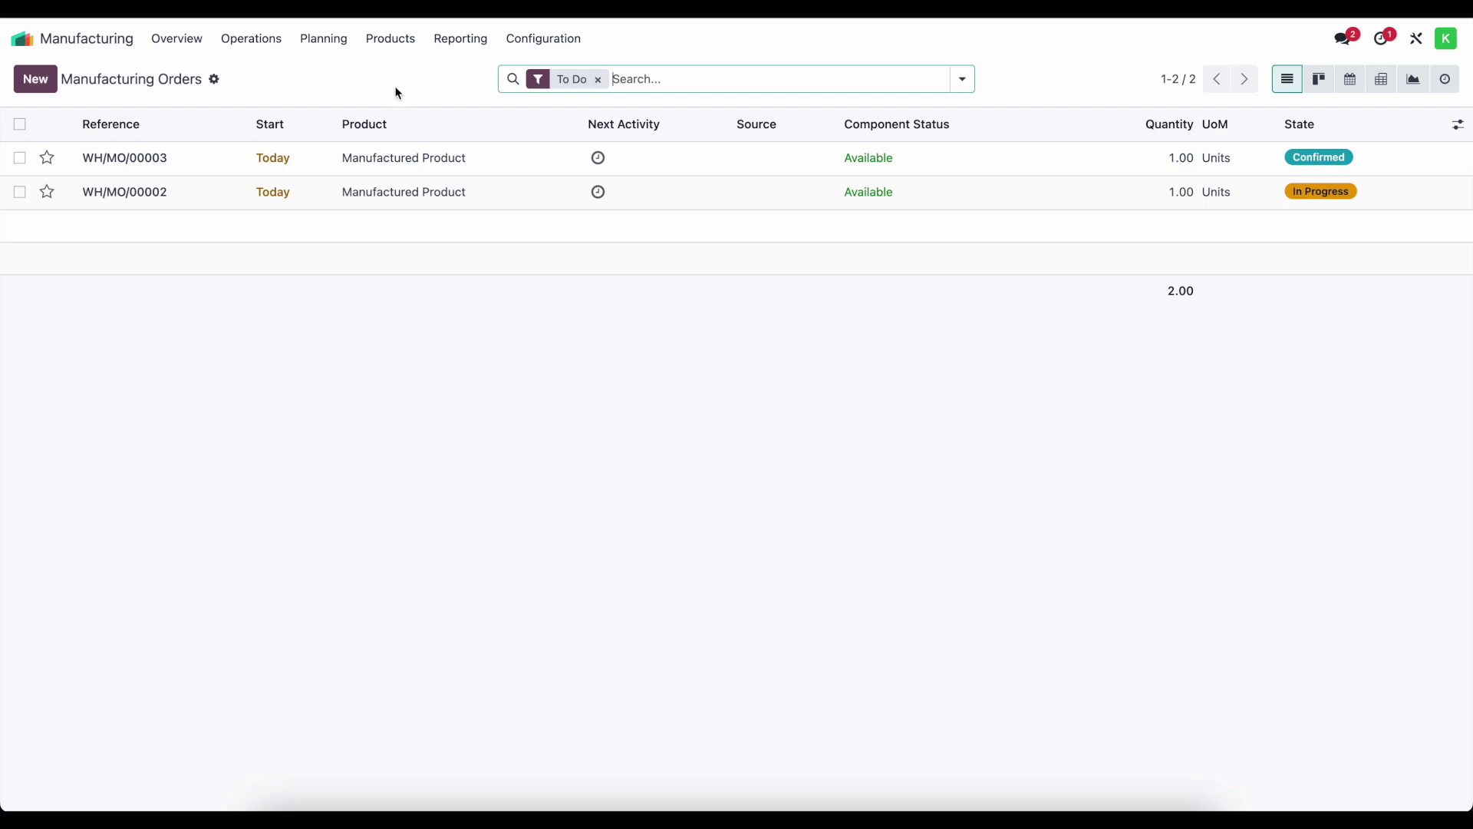
pyautogui.click(346, 199)
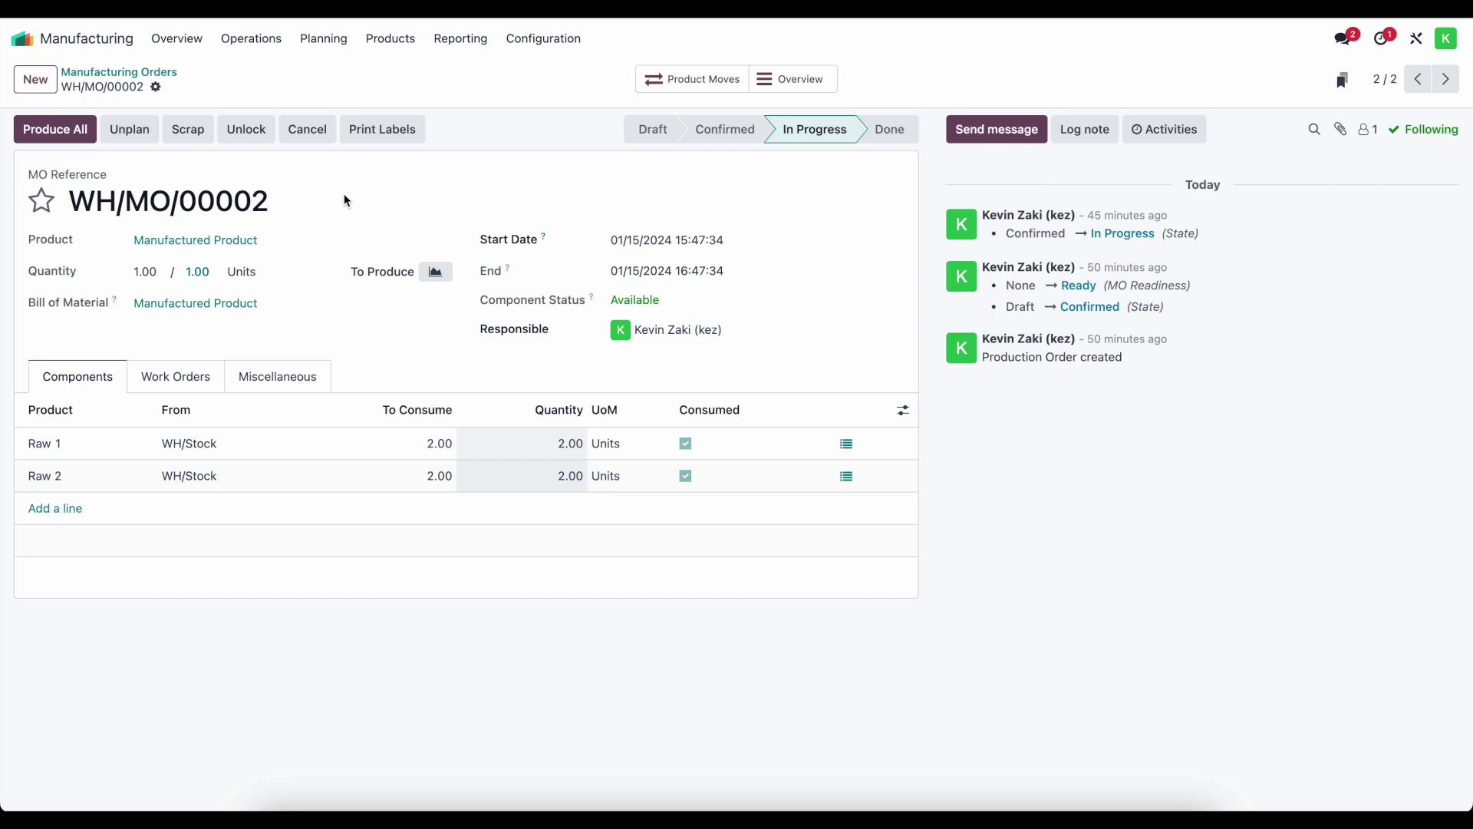
# Review the time tracking of the order's Operation 1 work order and close its details.
pyautogui.click(187, 378)
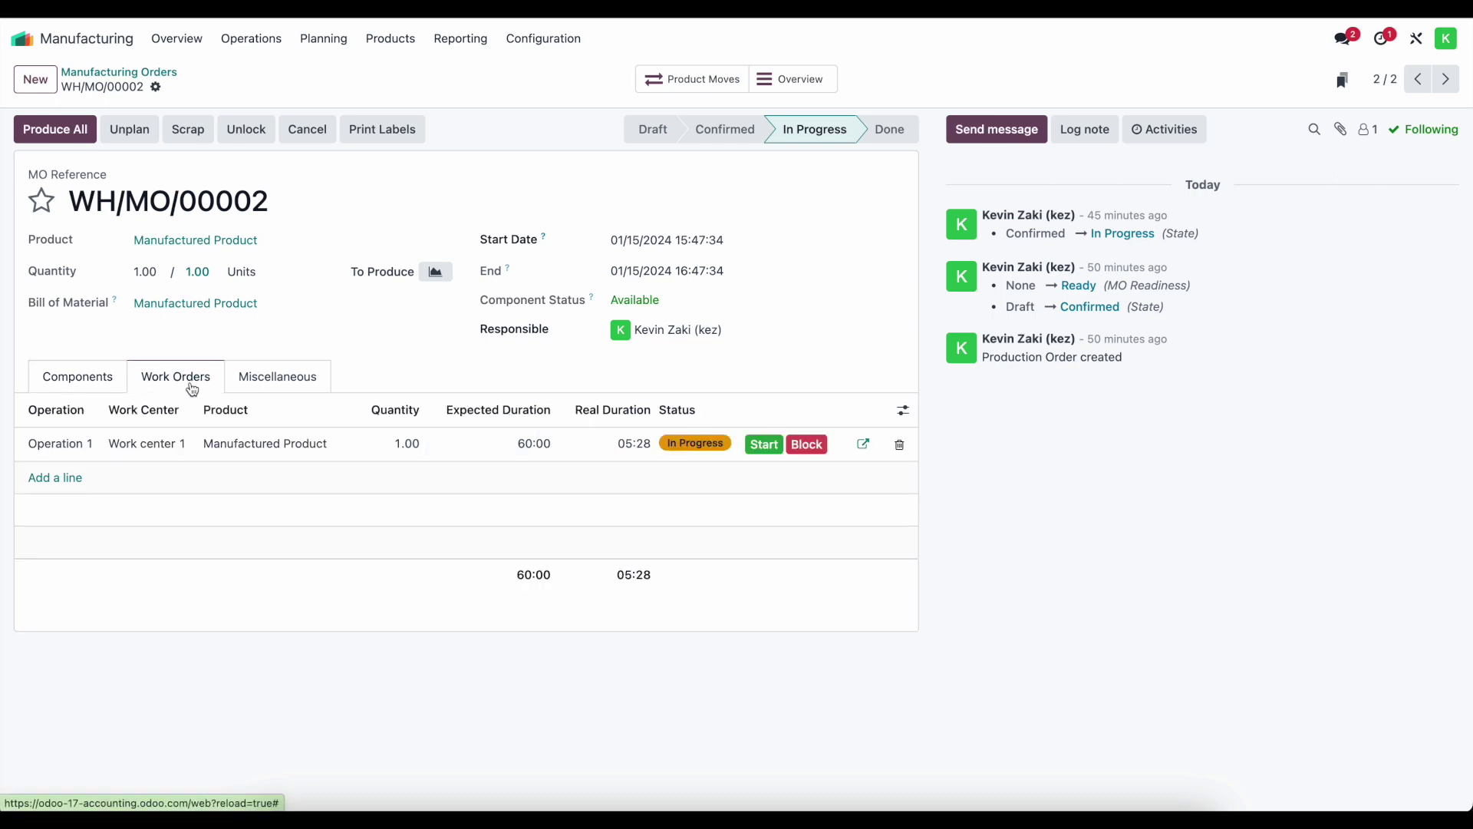
pyautogui.click(865, 445)
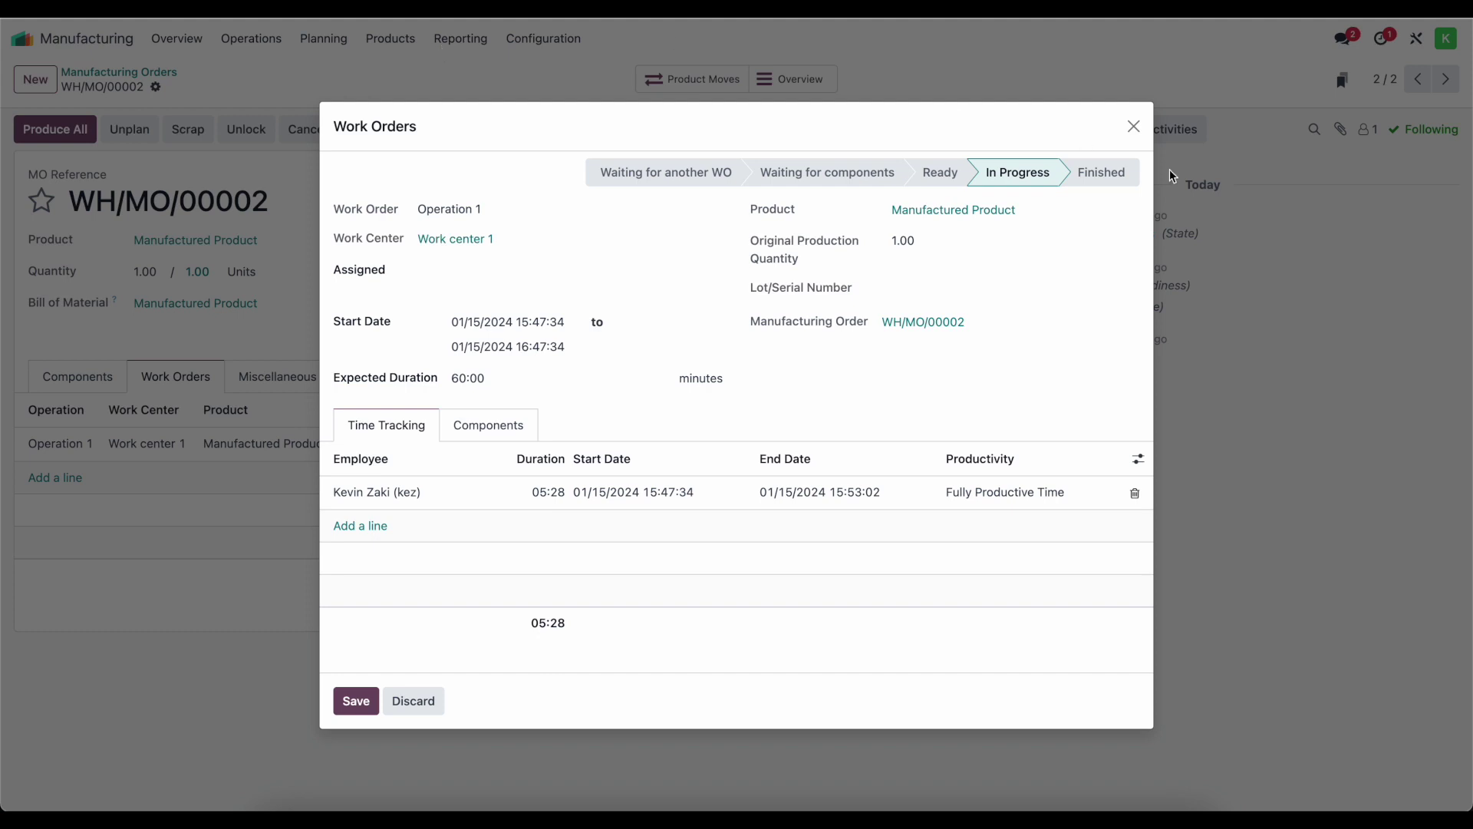
pyautogui.click(1134, 126)
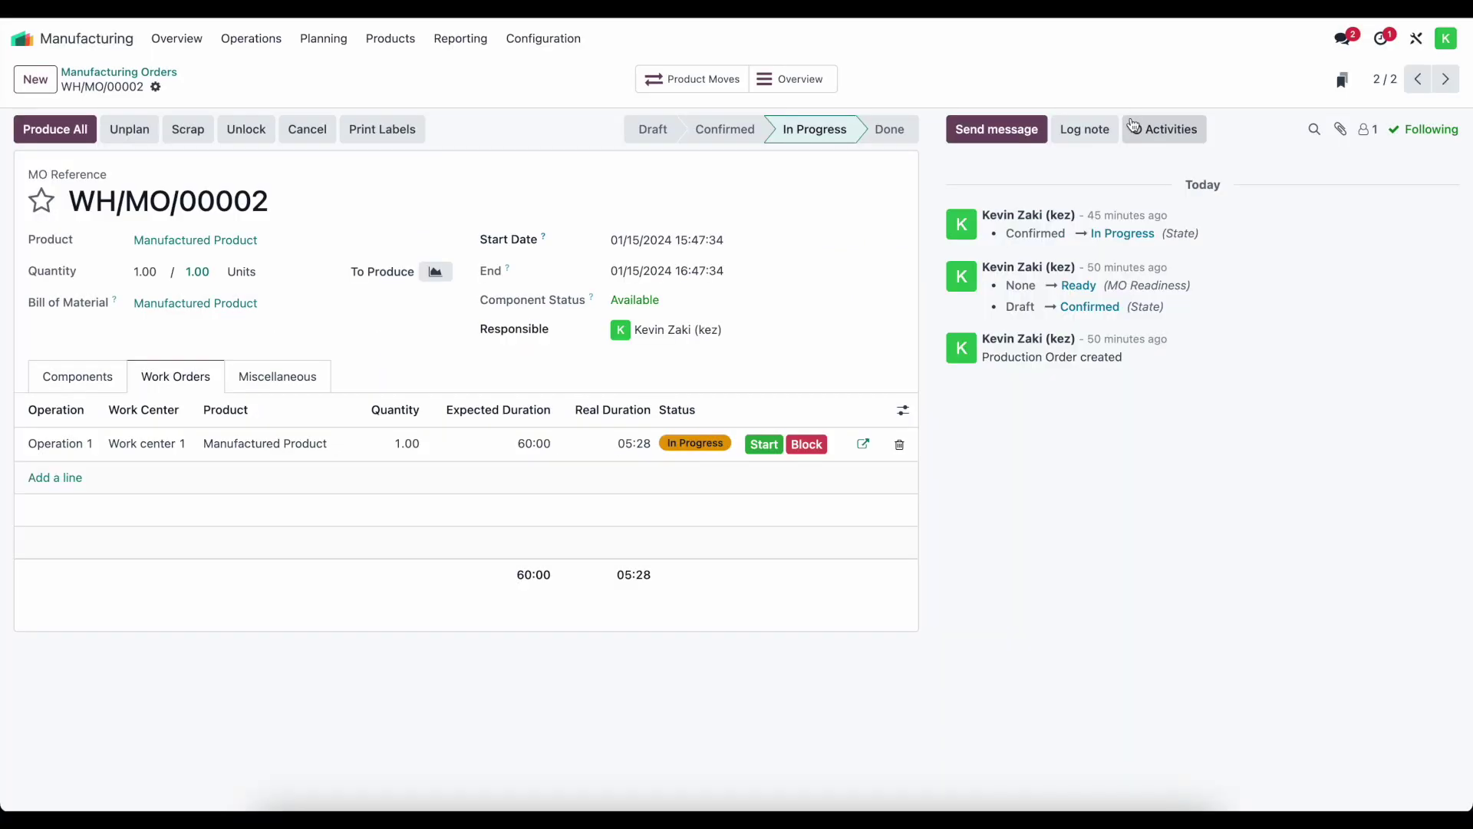
# Open the manufacturing order form in Studio.
pyautogui.click(461, 40)
pyautogui.click(543, 38)
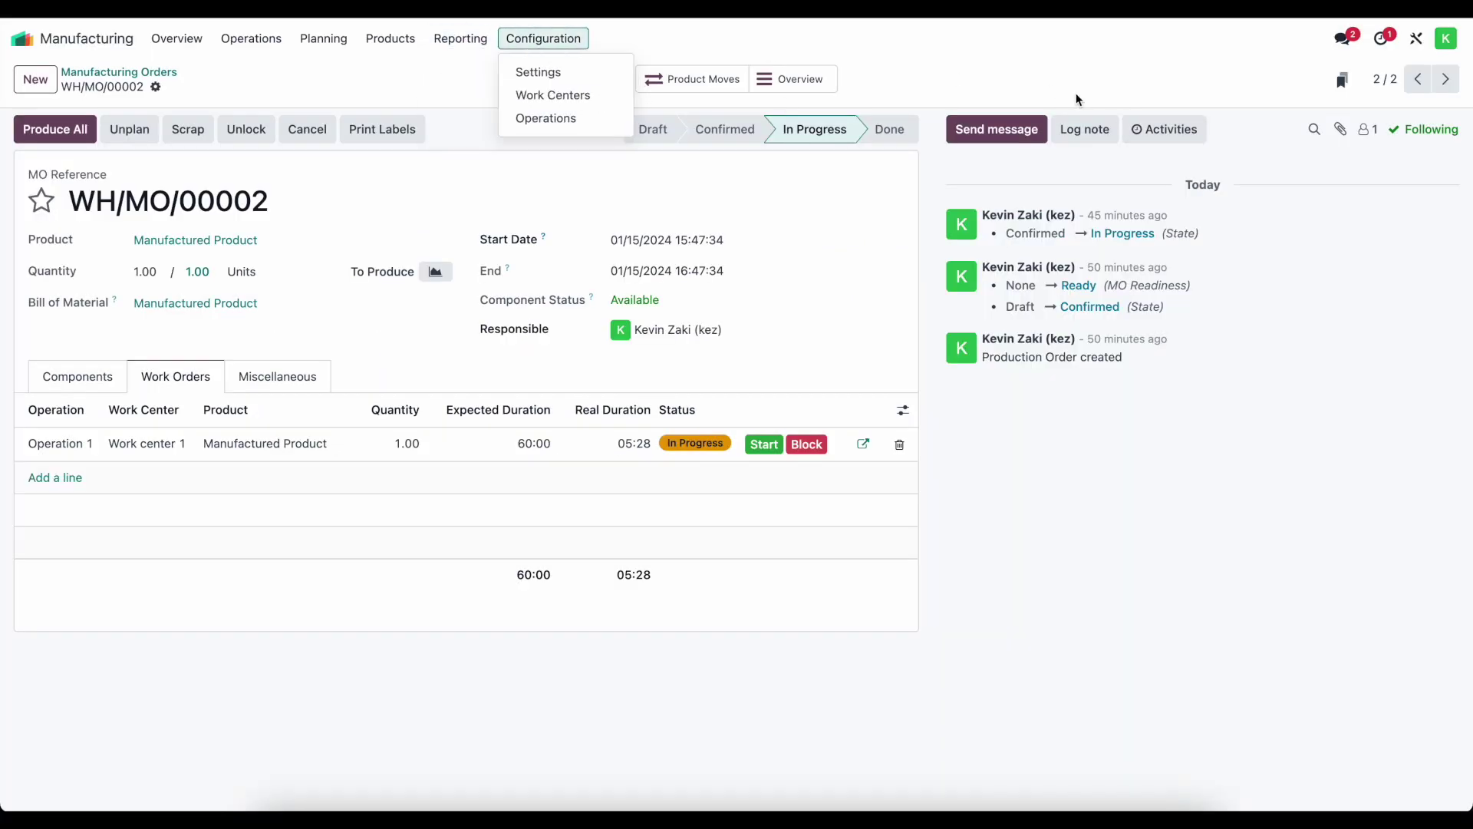
pyautogui.click(1417, 38)
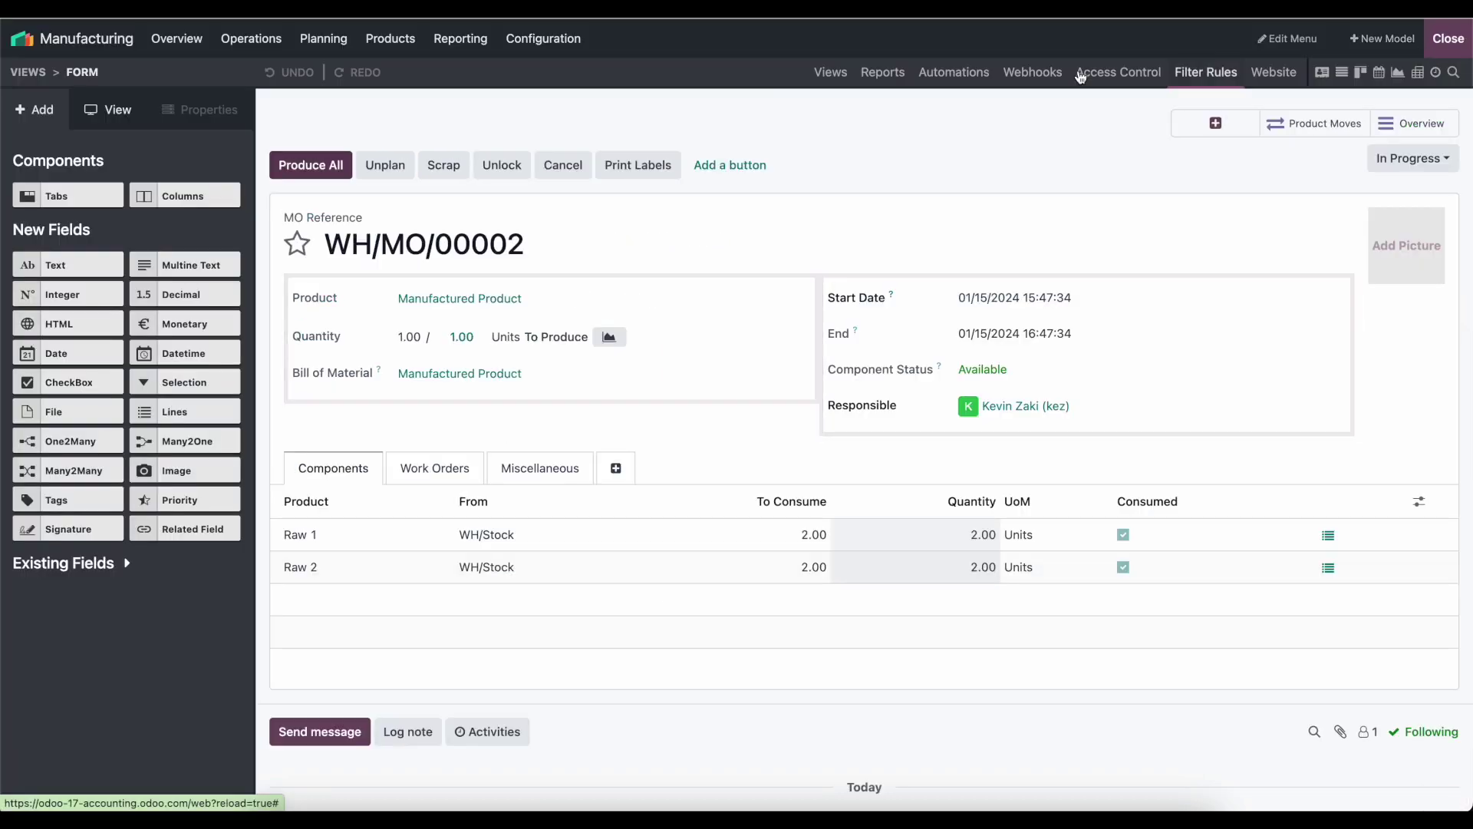
# Start a new Manufacturing menu named Work Entries that uses an existing model.
pyautogui.click(1291, 40)
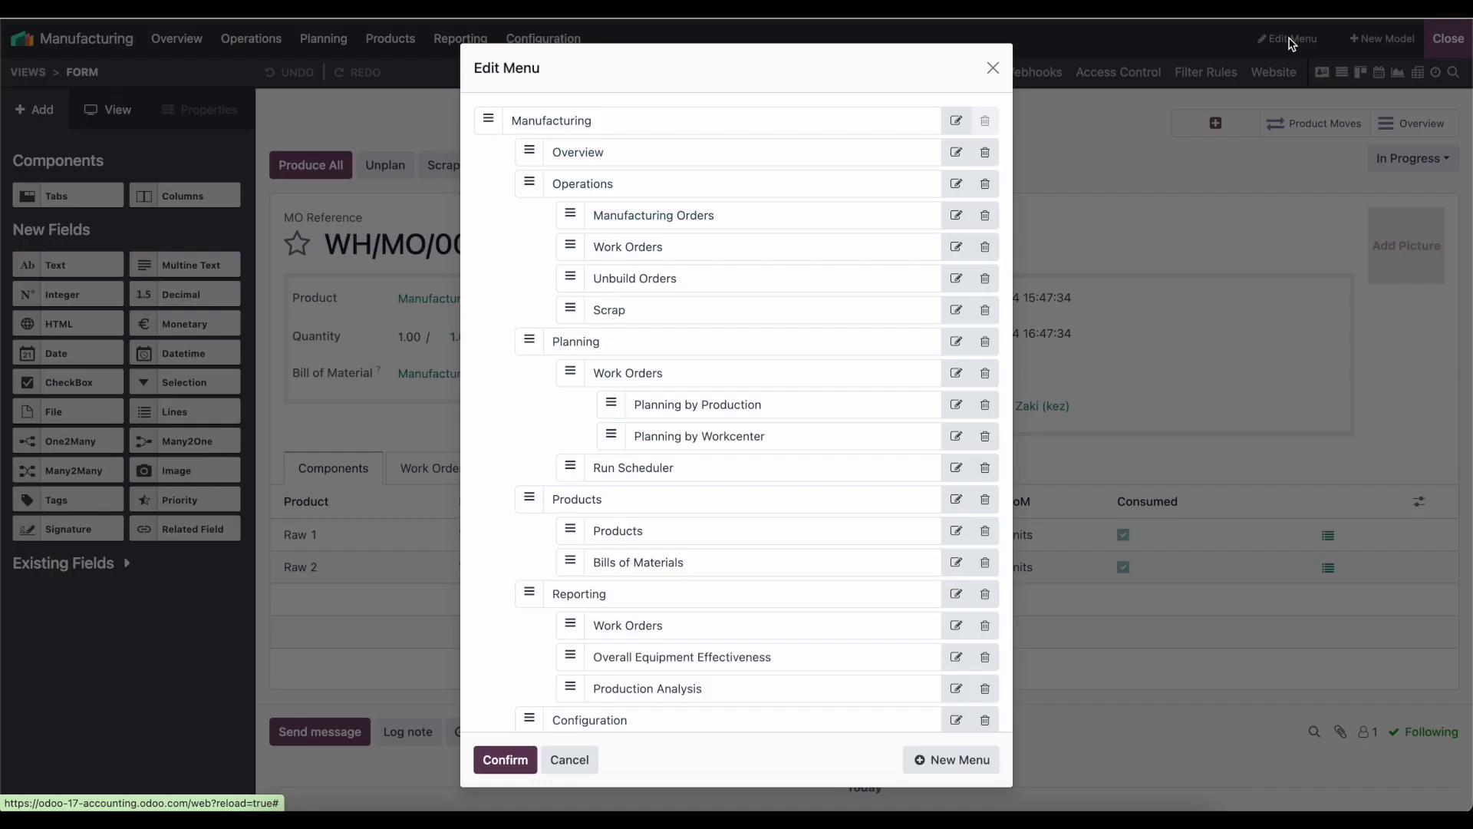
pyautogui.click(961, 761)
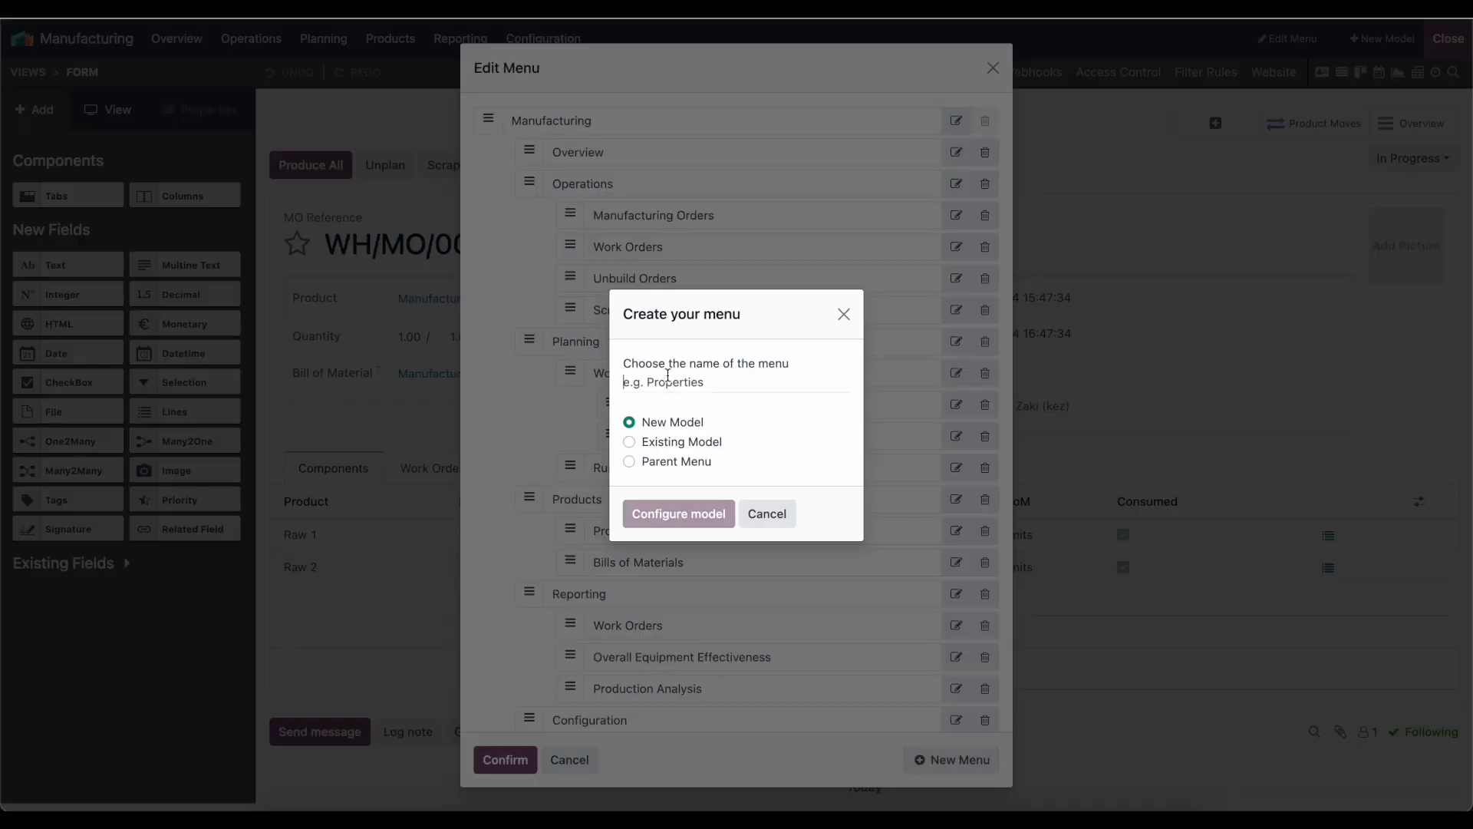
pyautogui.write('Wrok')
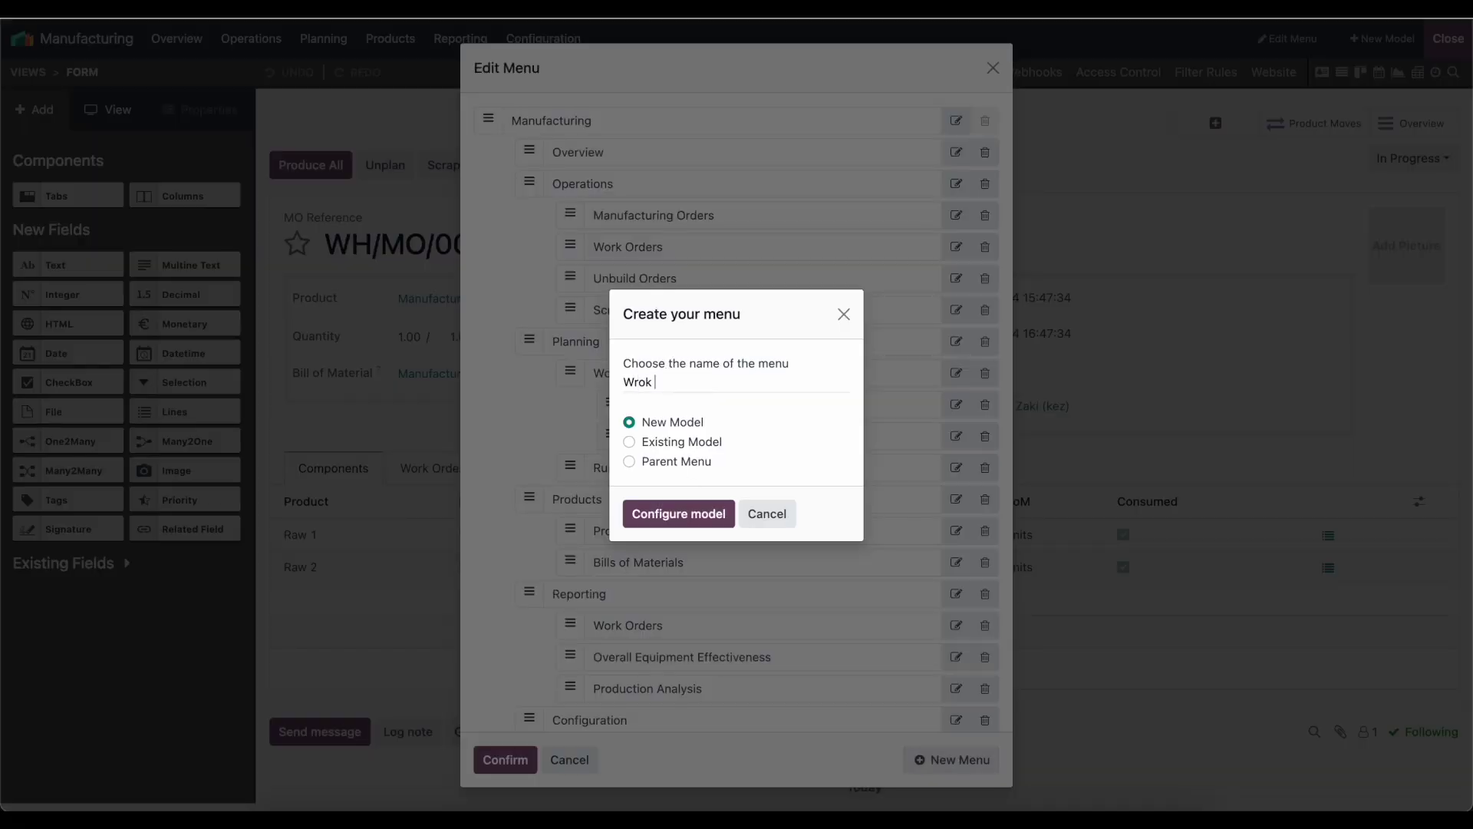
pyautogui.write('ork Entries')
pyautogui.click(629, 441)
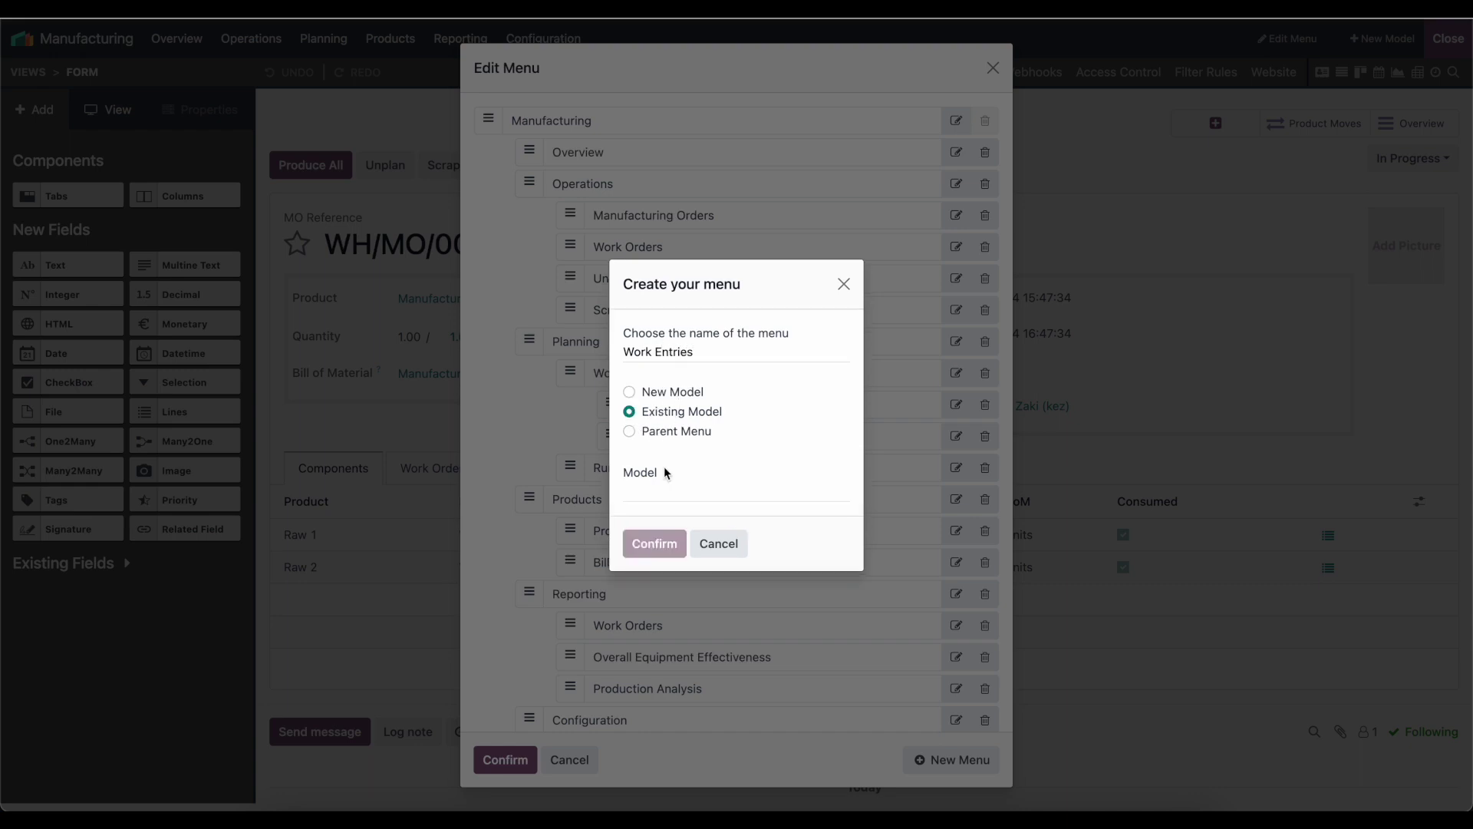
# Assign the mrp.workcenter.productivity model (Workcenter Productivity Log) to the new menu and save the menu structure.
pyautogui.click(668, 488)
pyautogui.click(689, 703)
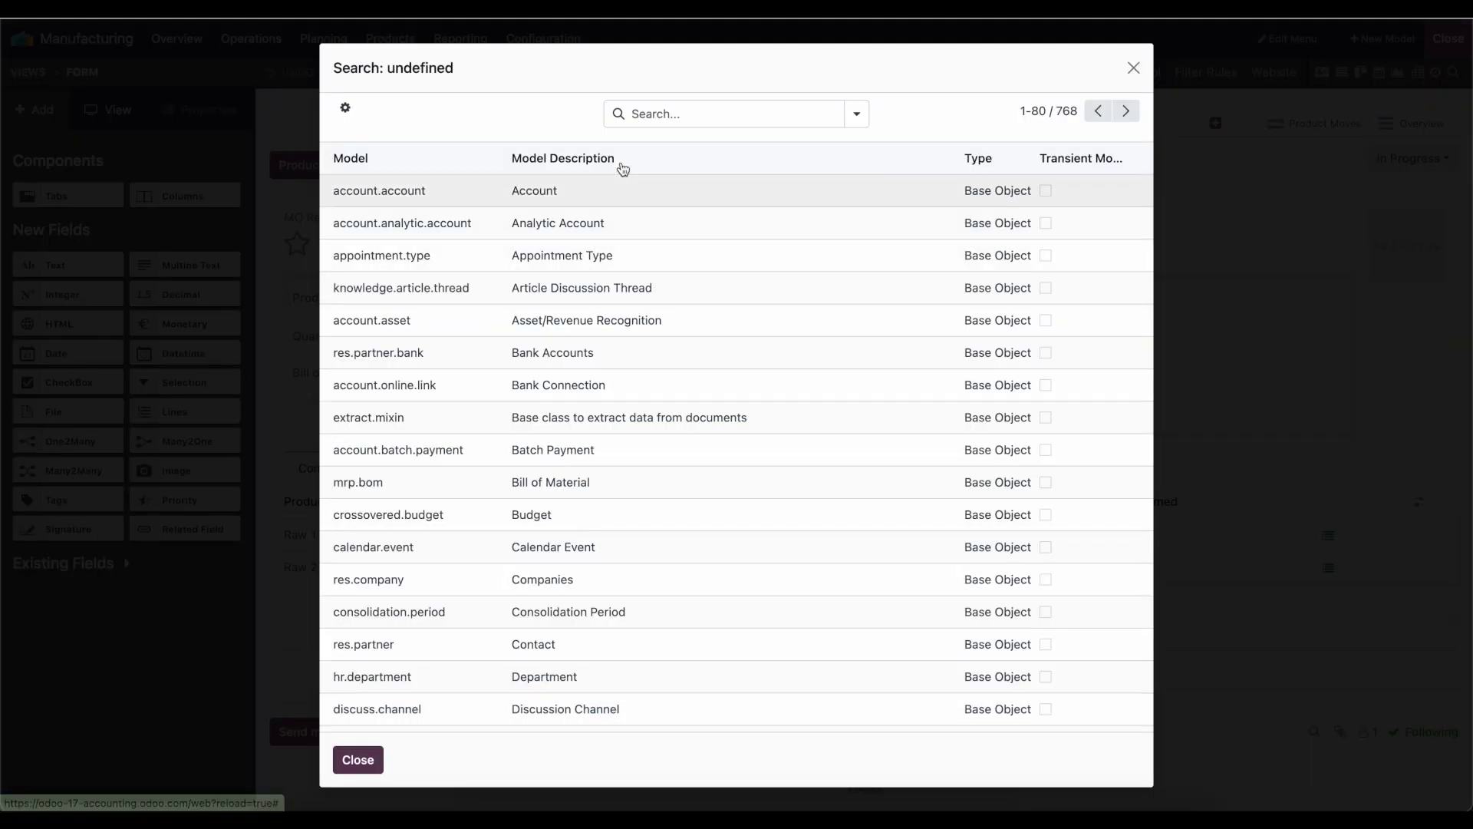
pyautogui.click(667, 117)
pyautogui.write('mrp.')
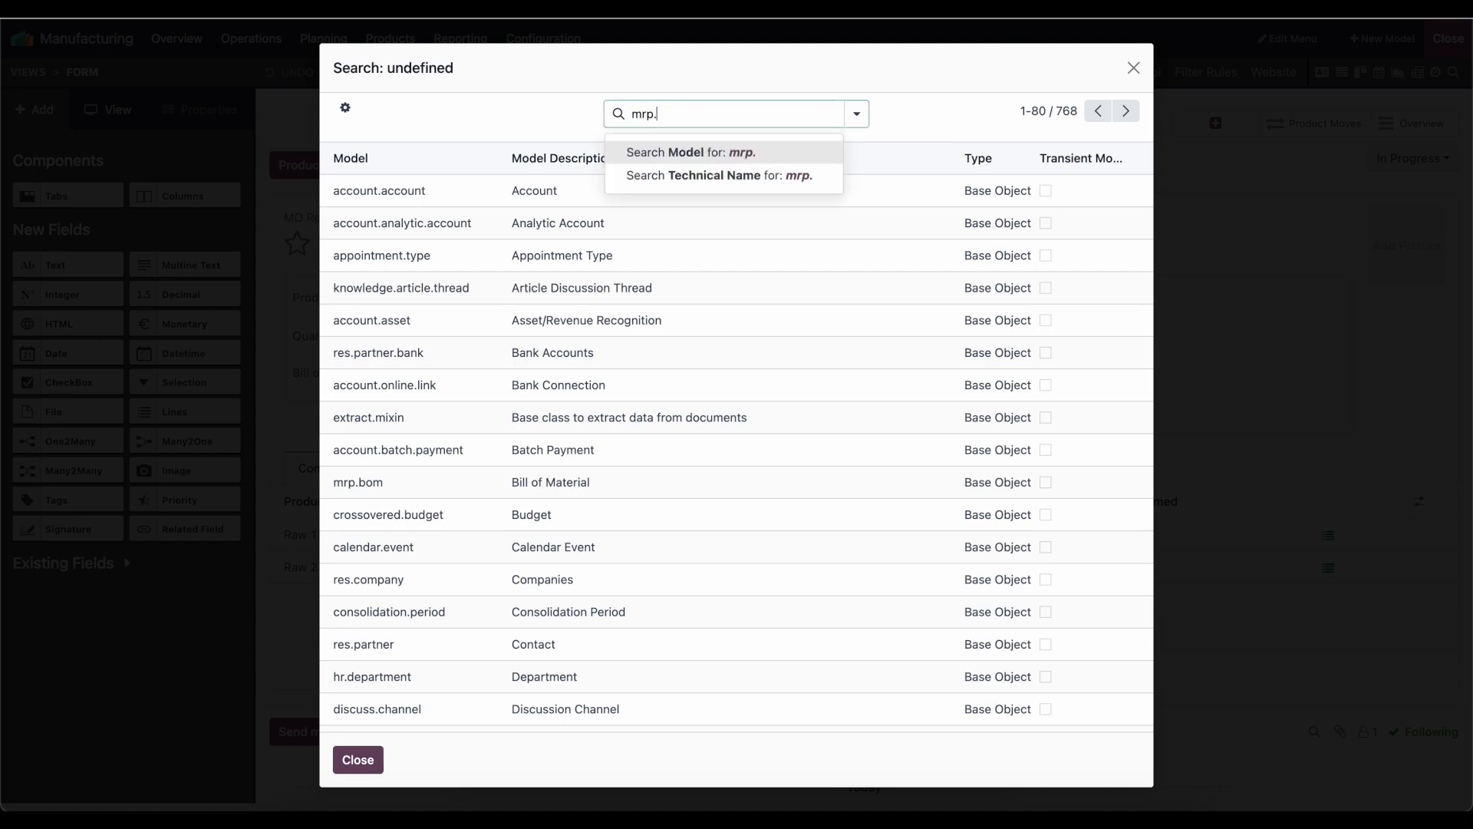
pyautogui.write('productivity')
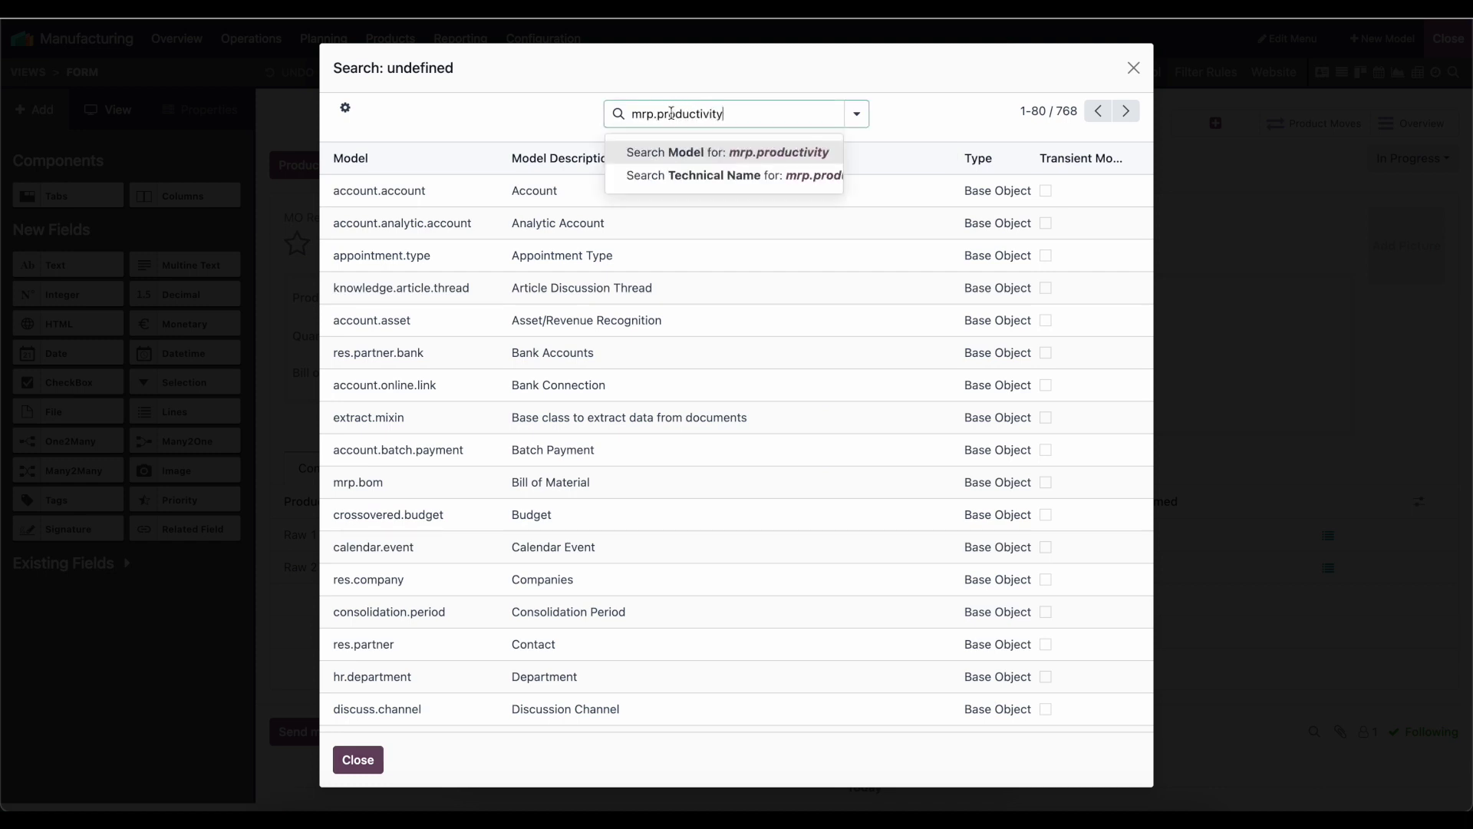
pyautogui.click(662, 117)
pyautogui.write('work')
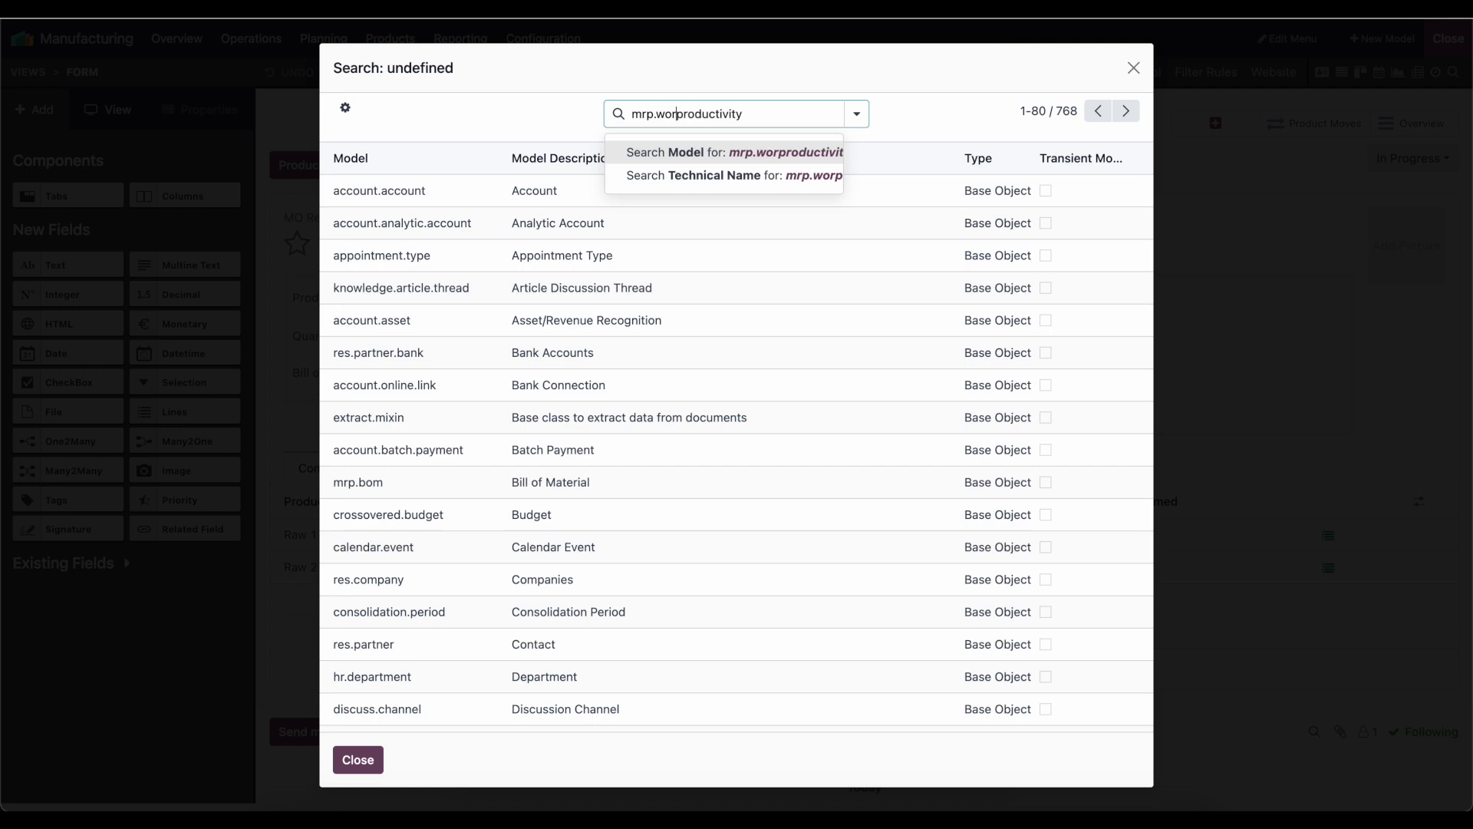
pyautogui.write('center.')
pyautogui.press('Return')
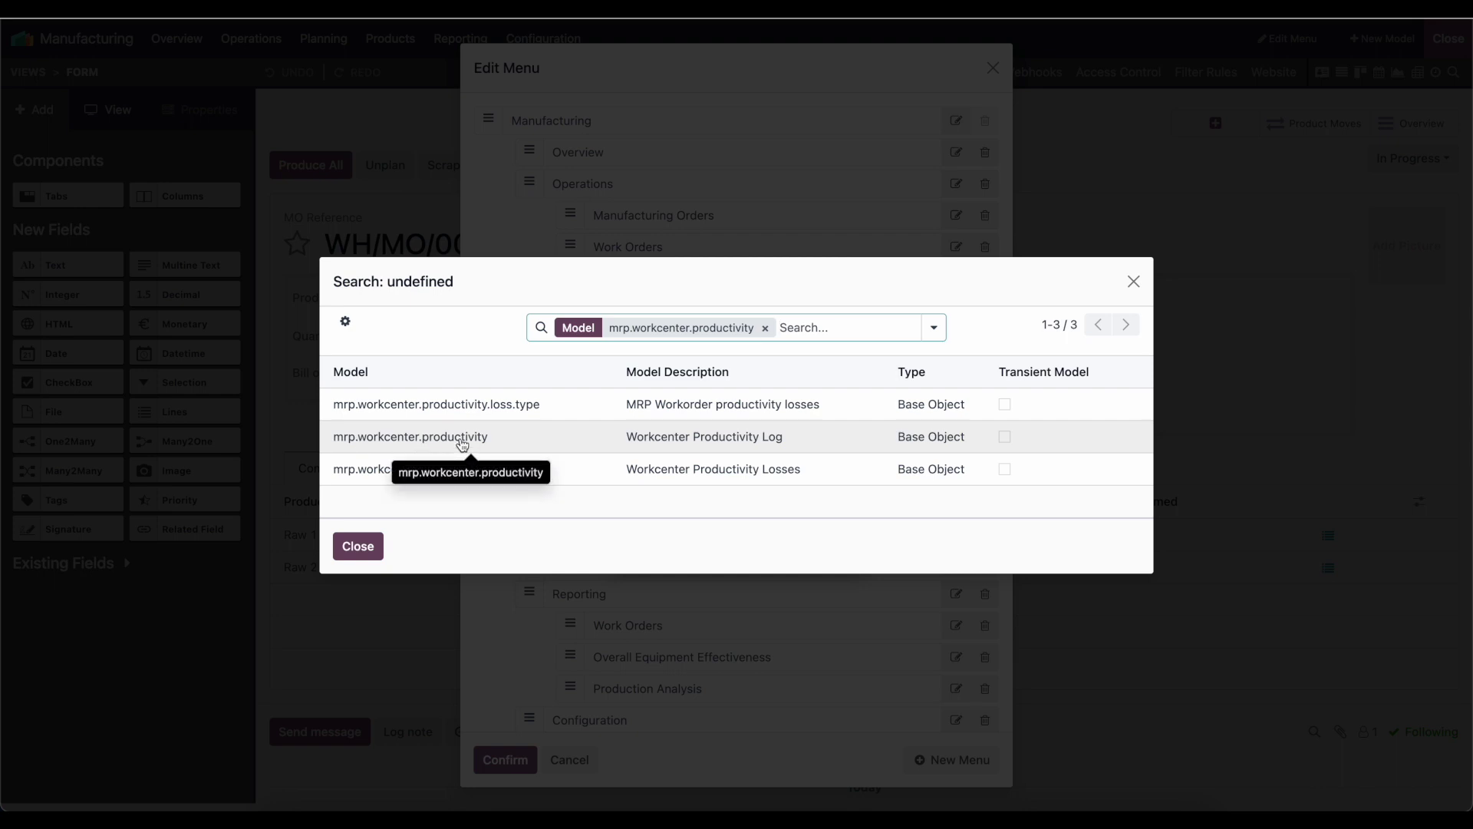
pyautogui.click(769, 440)
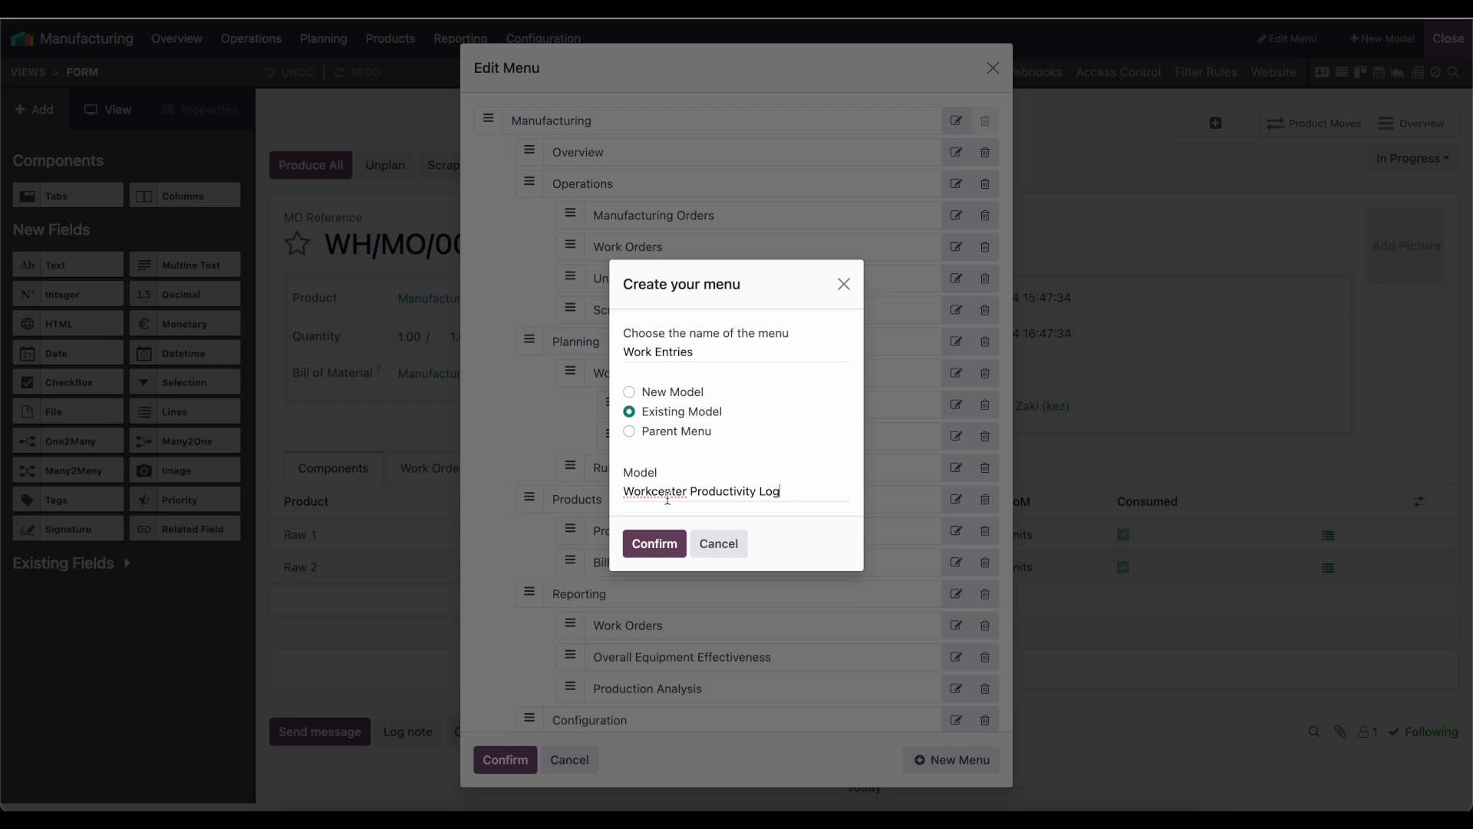
pyautogui.click(643, 540)
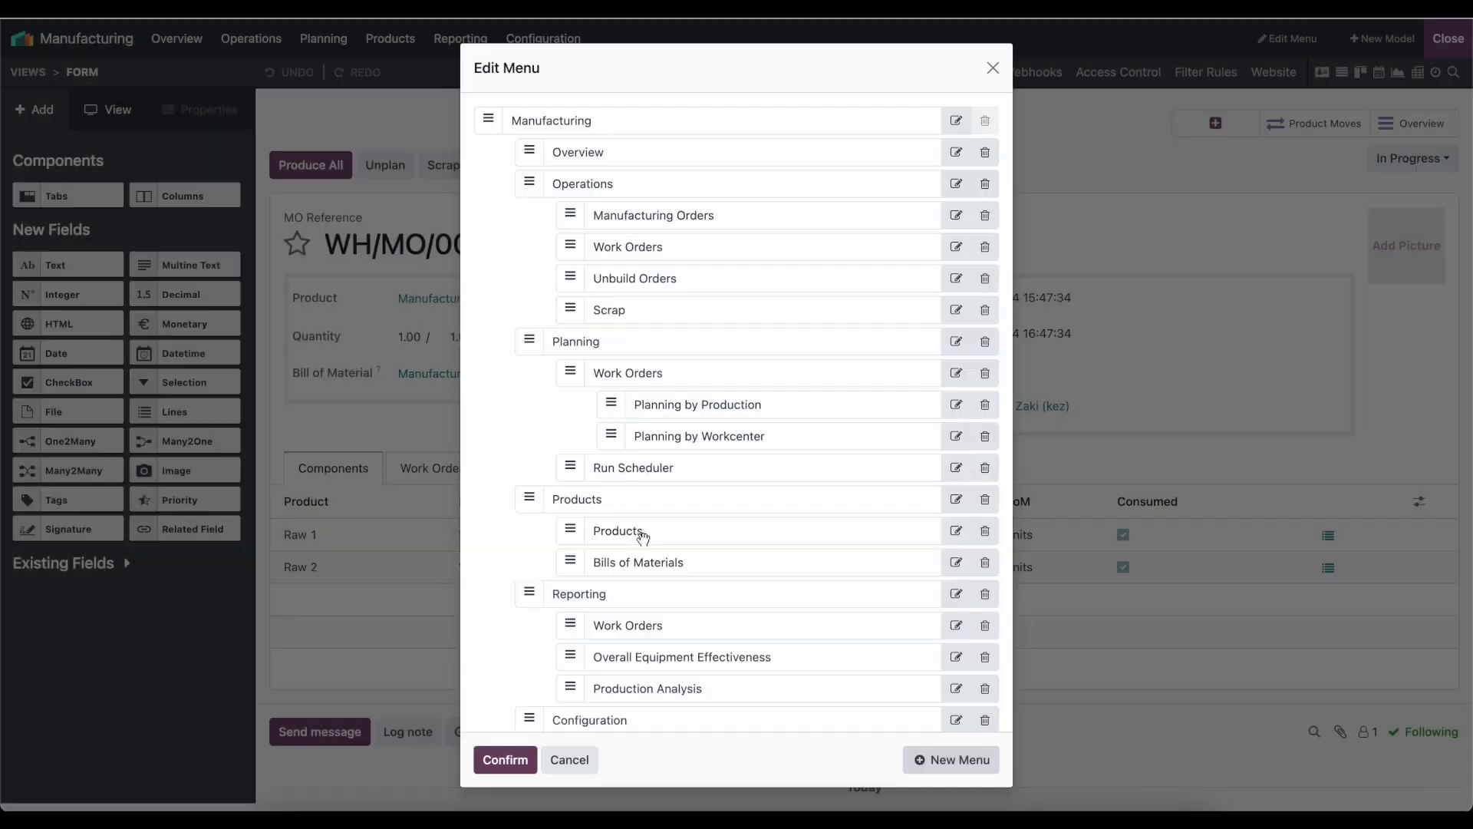
pyautogui.click(499, 760)
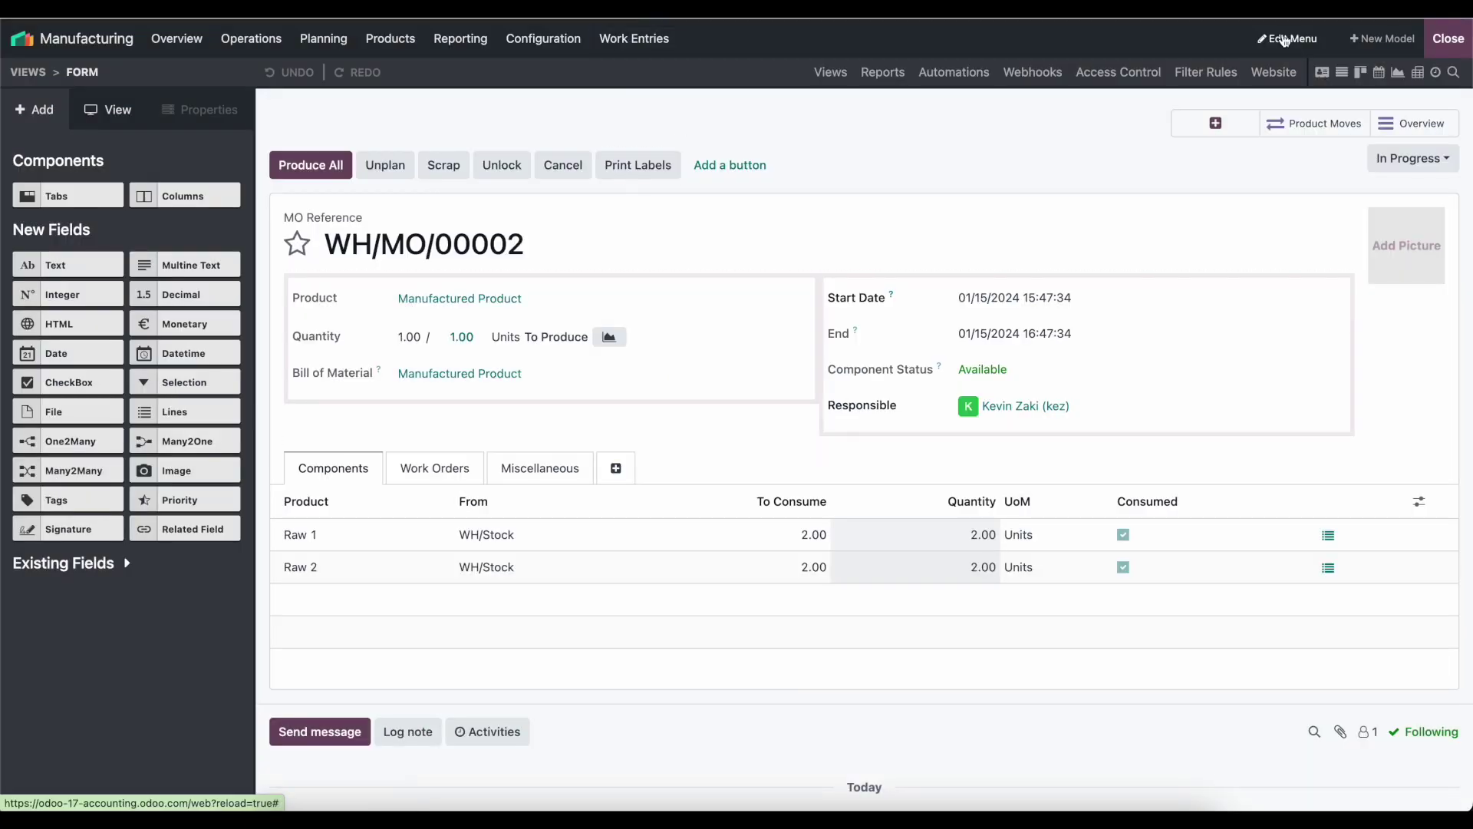
# Move the Work Entries menu under Reporting as a sub-menu below Production Analysis and save the menu order.
pyautogui.click(1286, 40)
pyautogui.scroll(-3, 845, 493)
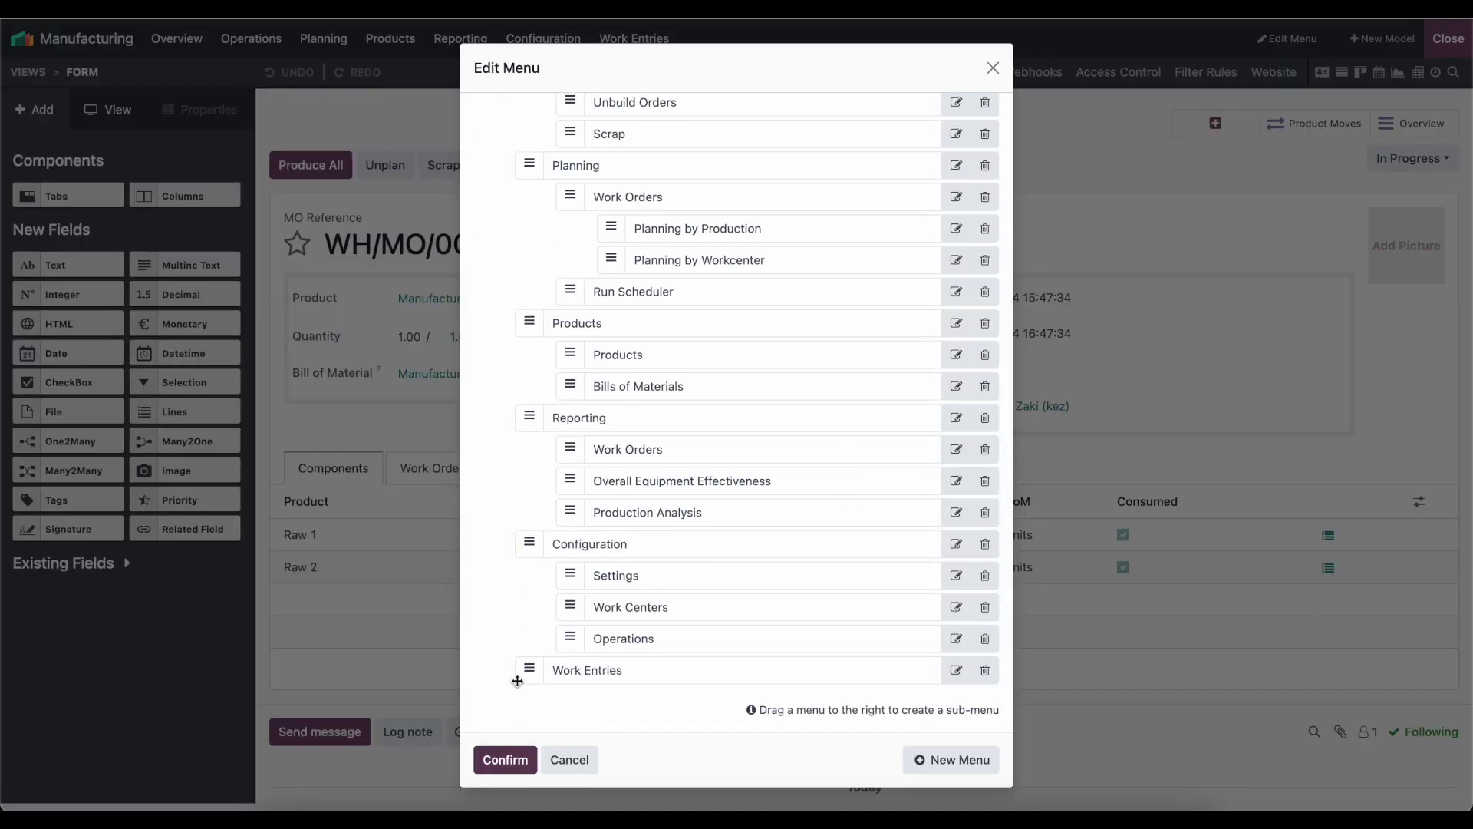
pyautogui.moveTo(521, 674); pyautogui.dragTo(577, 548)
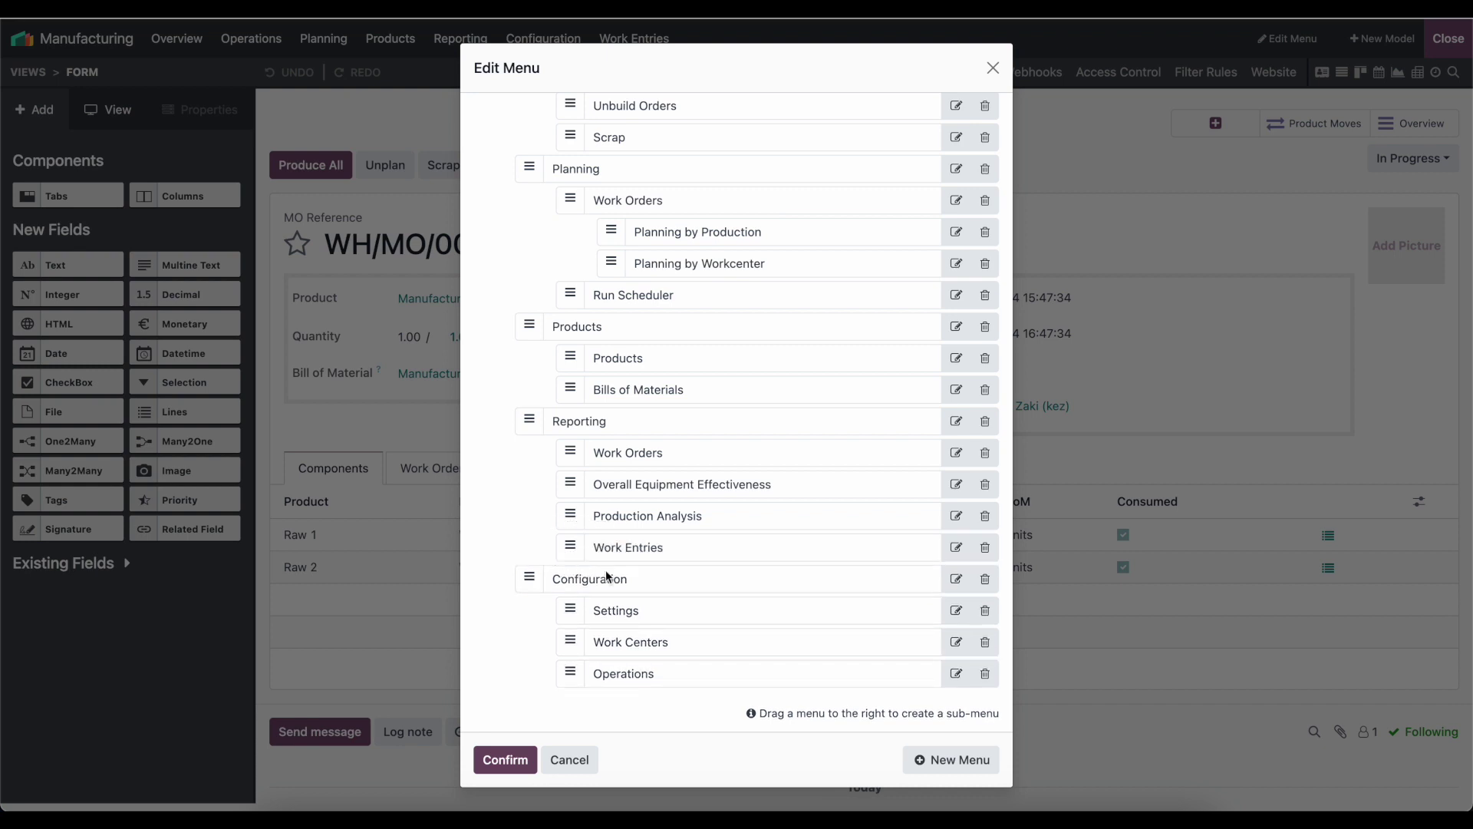
pyautogui.click(511, 766)
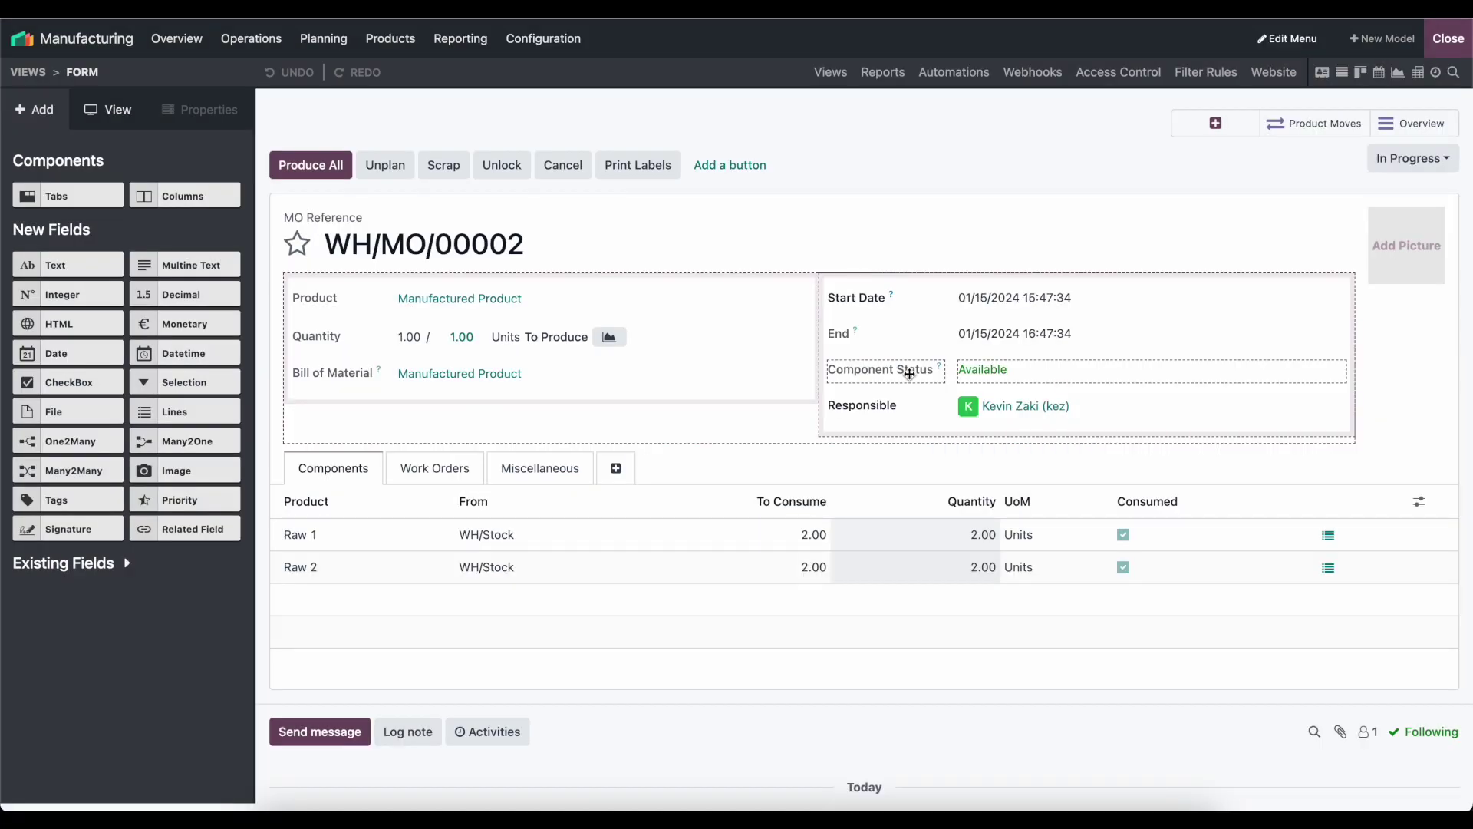
# Open the Work Entries list from Reporting and add the existing Cost field between Loss Reason and Duration.
pyautogui.click(463, 43)
pyautogui.click(488, 142)
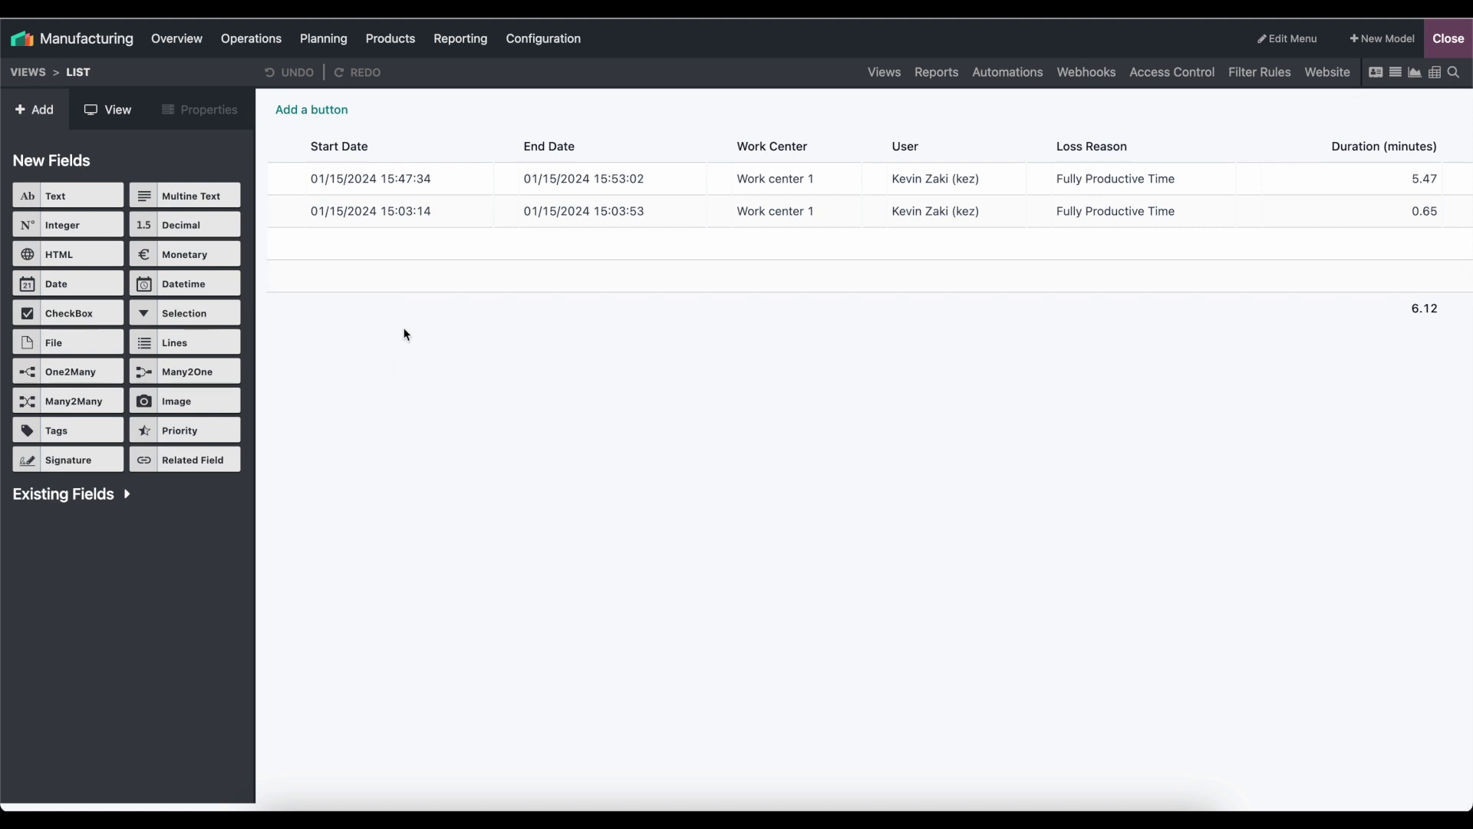
pyautogui.click(98, 495)
pyautogui.click(132, 559)
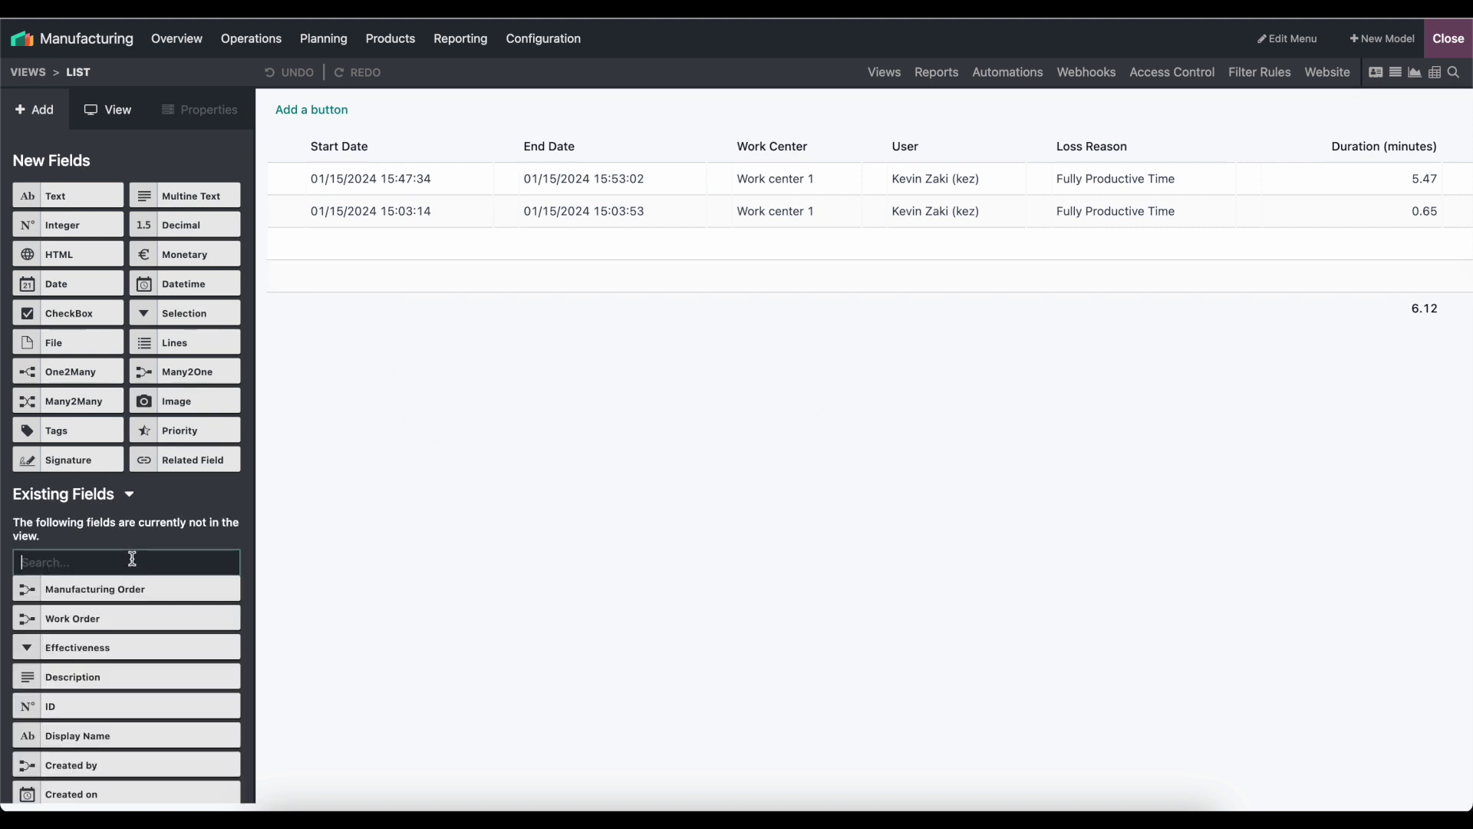
pyautogui.scroll(-5, 127, 568)
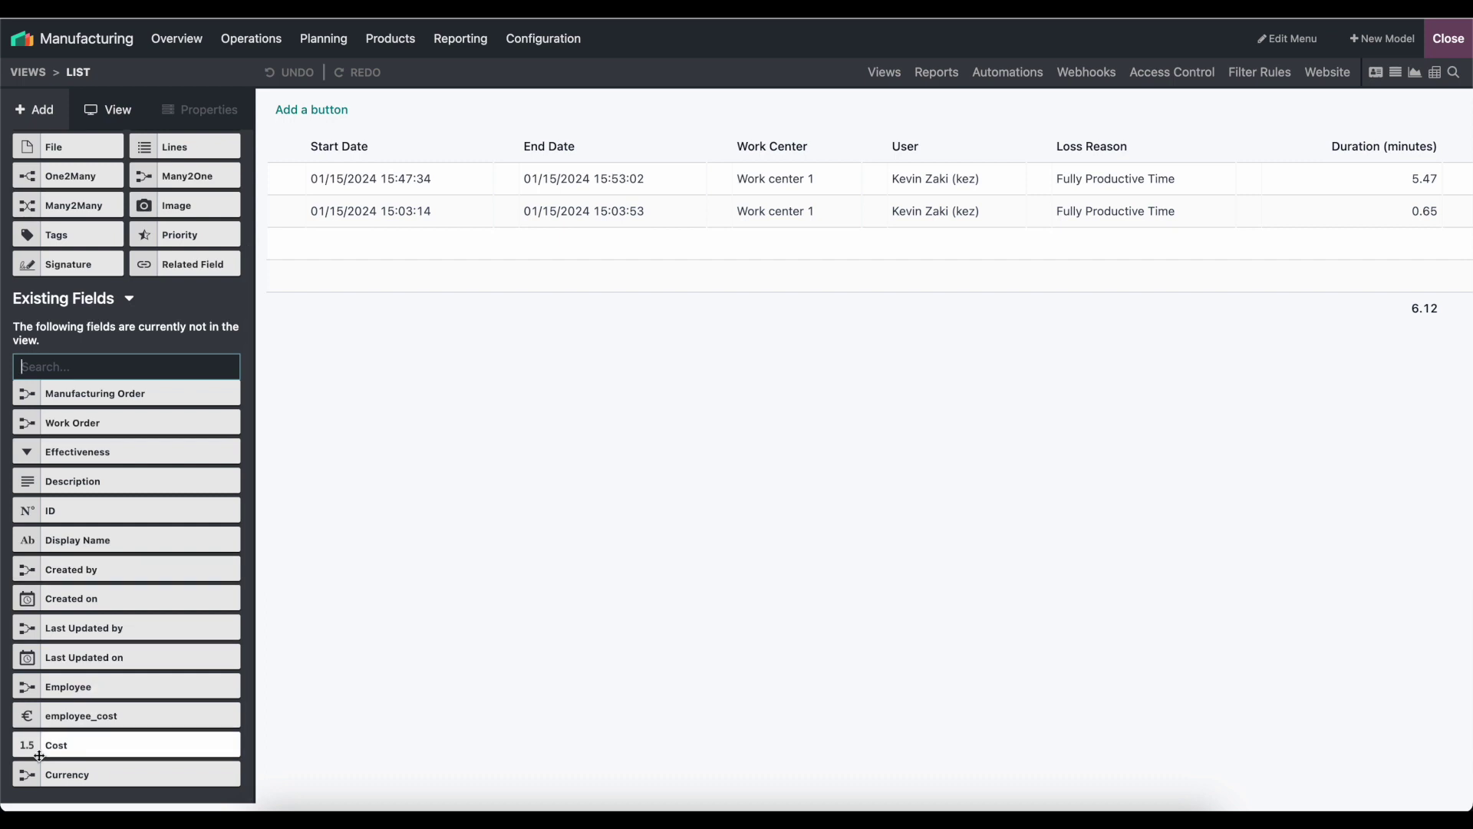
pyautogui.moveTo(37, 731); pyautogui.dragTo(1245, 194)
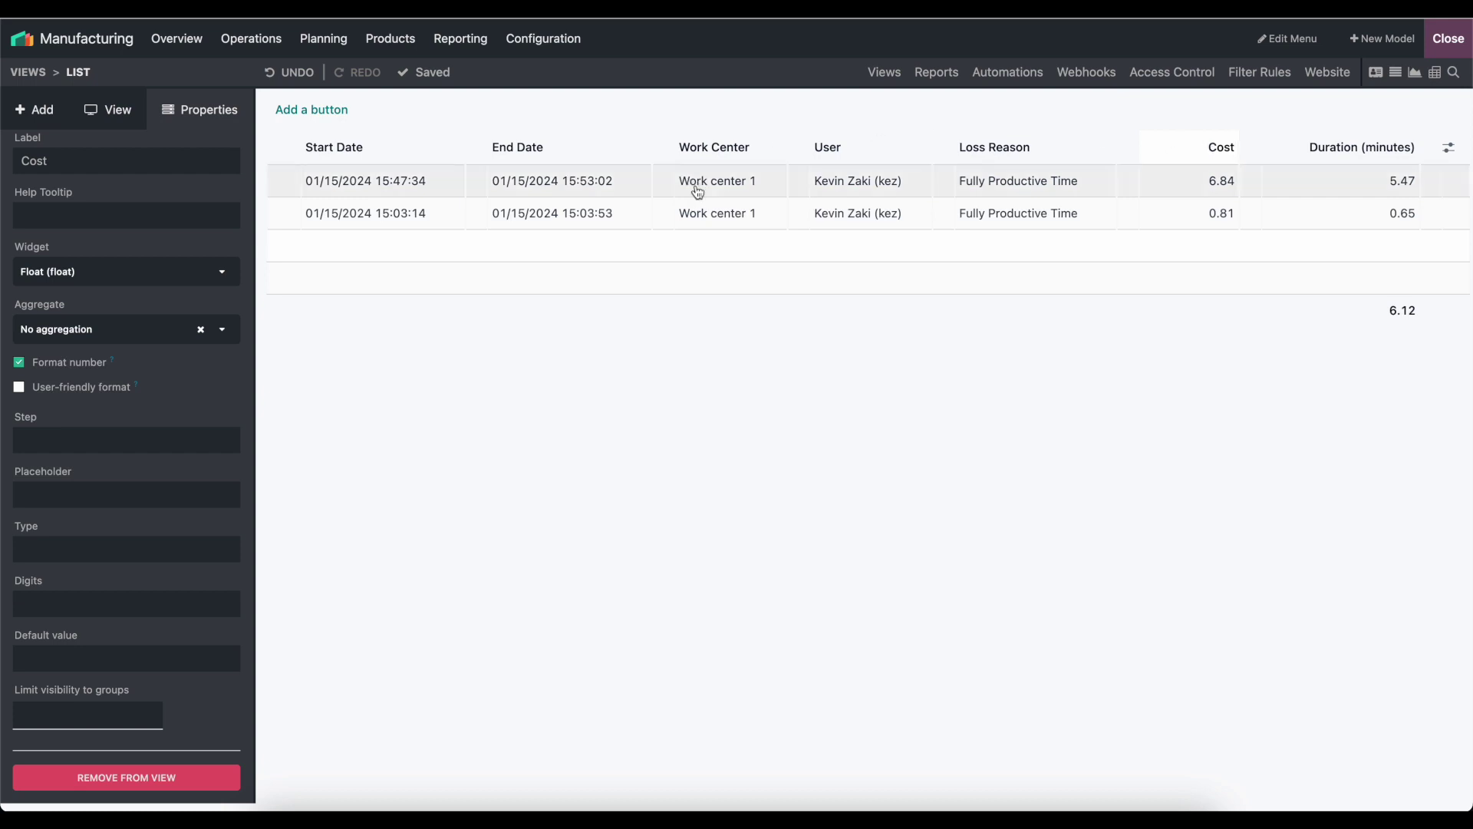
# Relabel the Cost column as Total Employee Cost.
pyautogui.scroll(3, 137, 284)
pyautogui.doubleClick(125, 316)
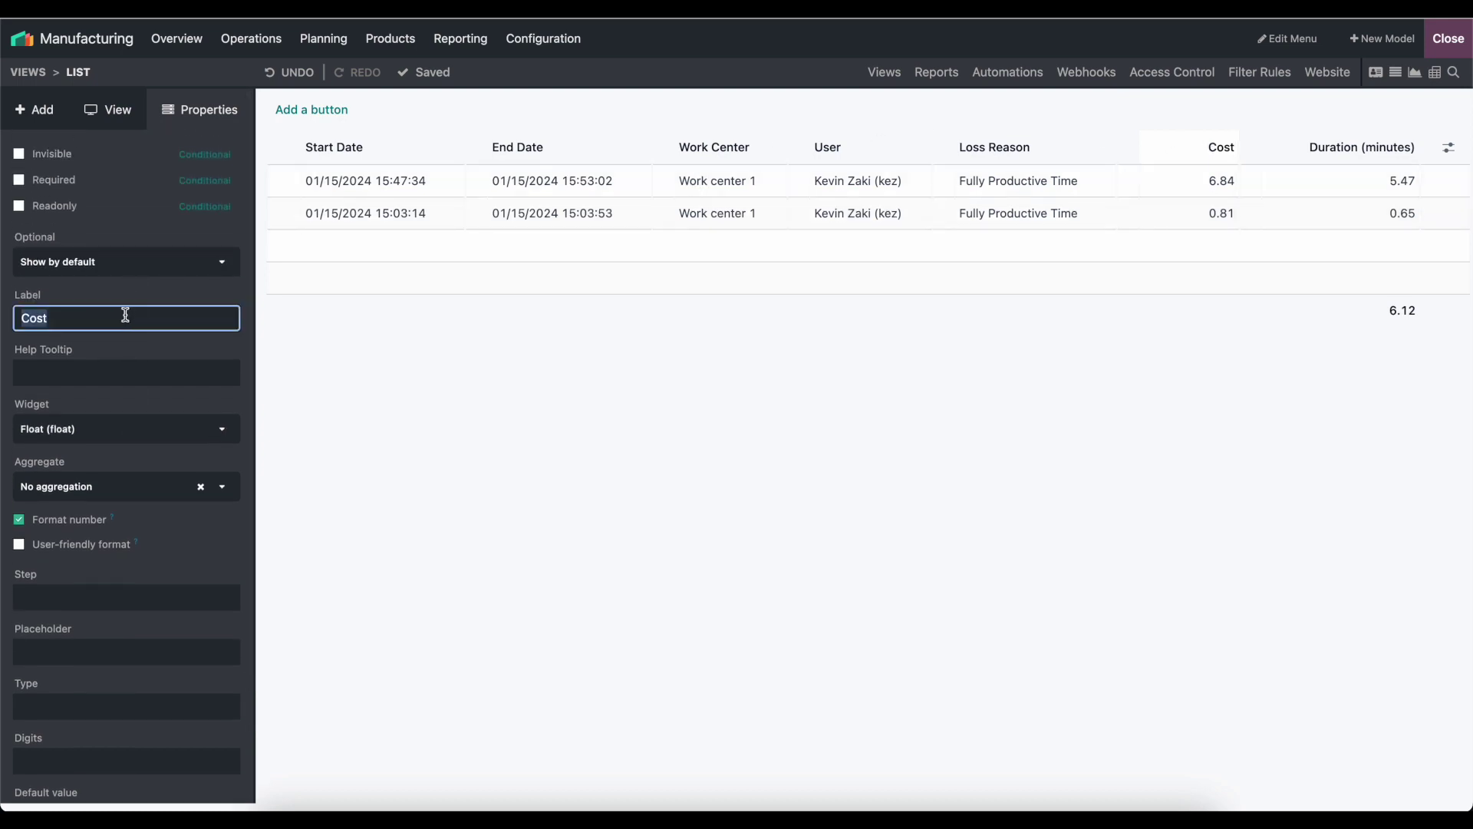
pyautogui.write('Total Employee Cost')
pyautogui.click(122, 352)
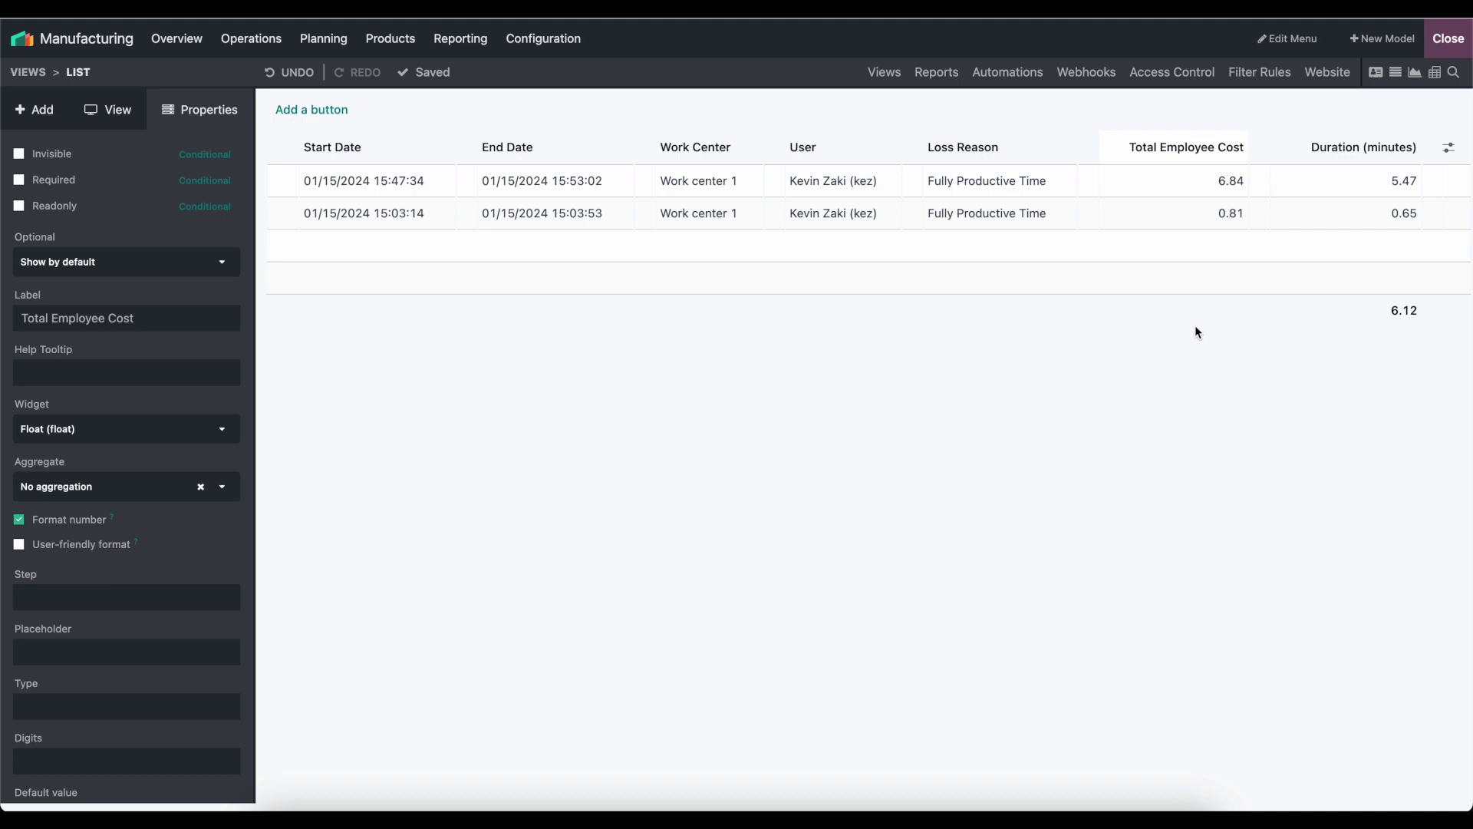
# Add a related field for Manufacturing Order > State between the End Date and Work Center columns.
pyautogui.click(127, 113)
pyautogui.click(33, 113)
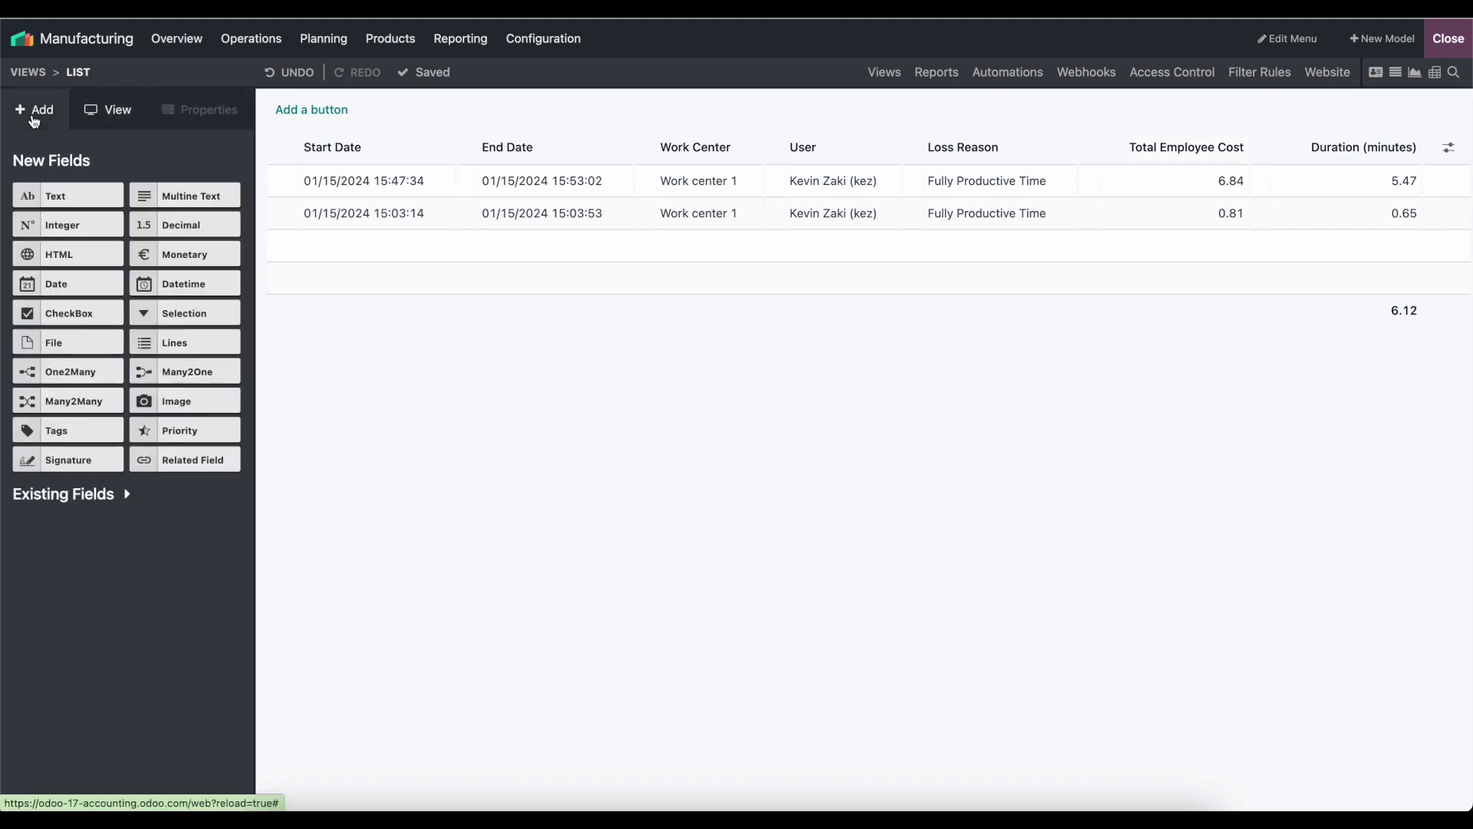
pyautogui.moveTo(146, 459)
pyautogui.mouseDown()
pyautogui.moveTo(894, 197)
pyautogui.moveTo(658, 212)
pyautogui.mouseUp()
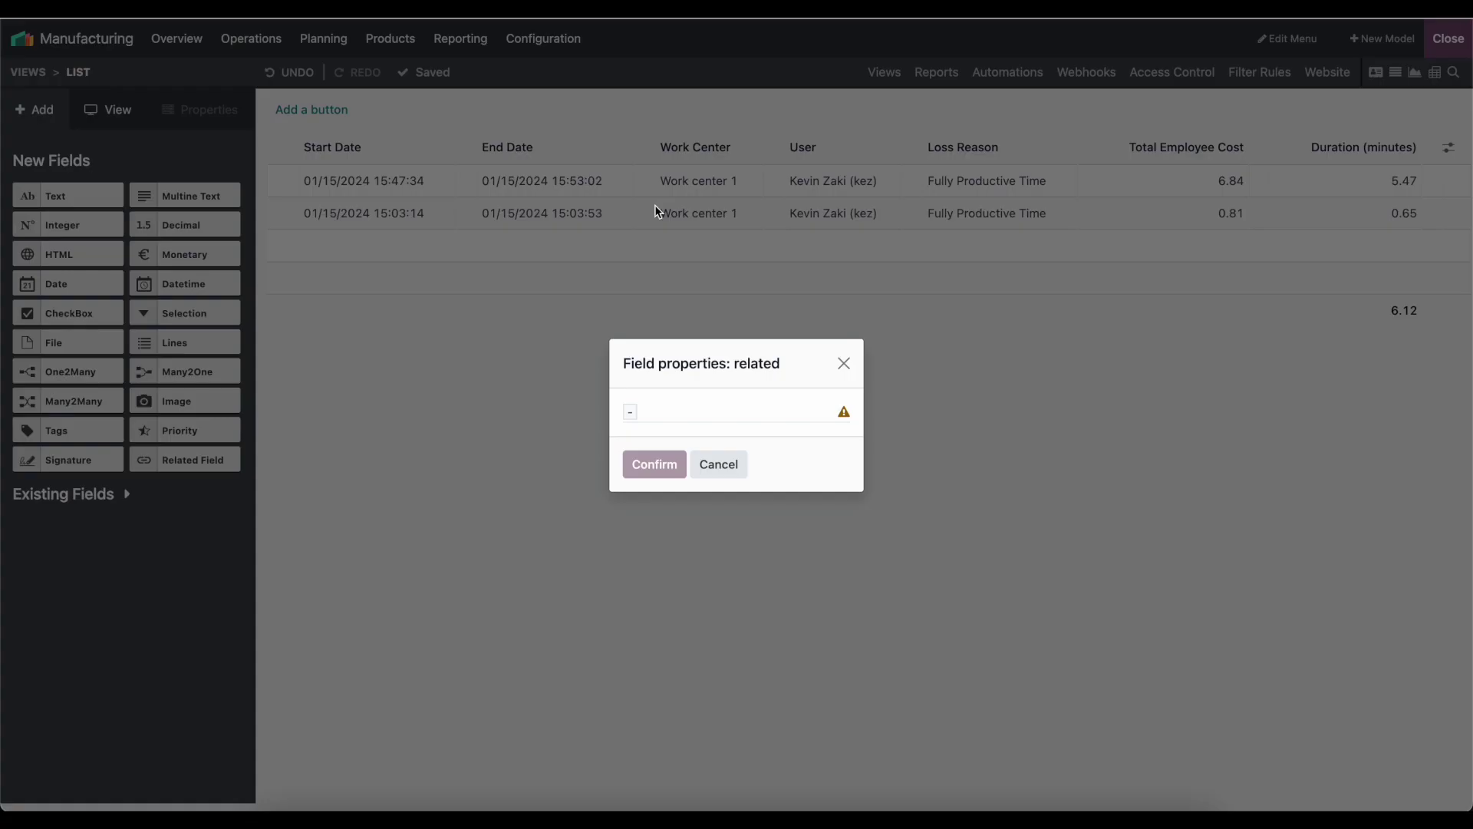
pyautogui.click(674, 418)
pyautogui.write('manu')
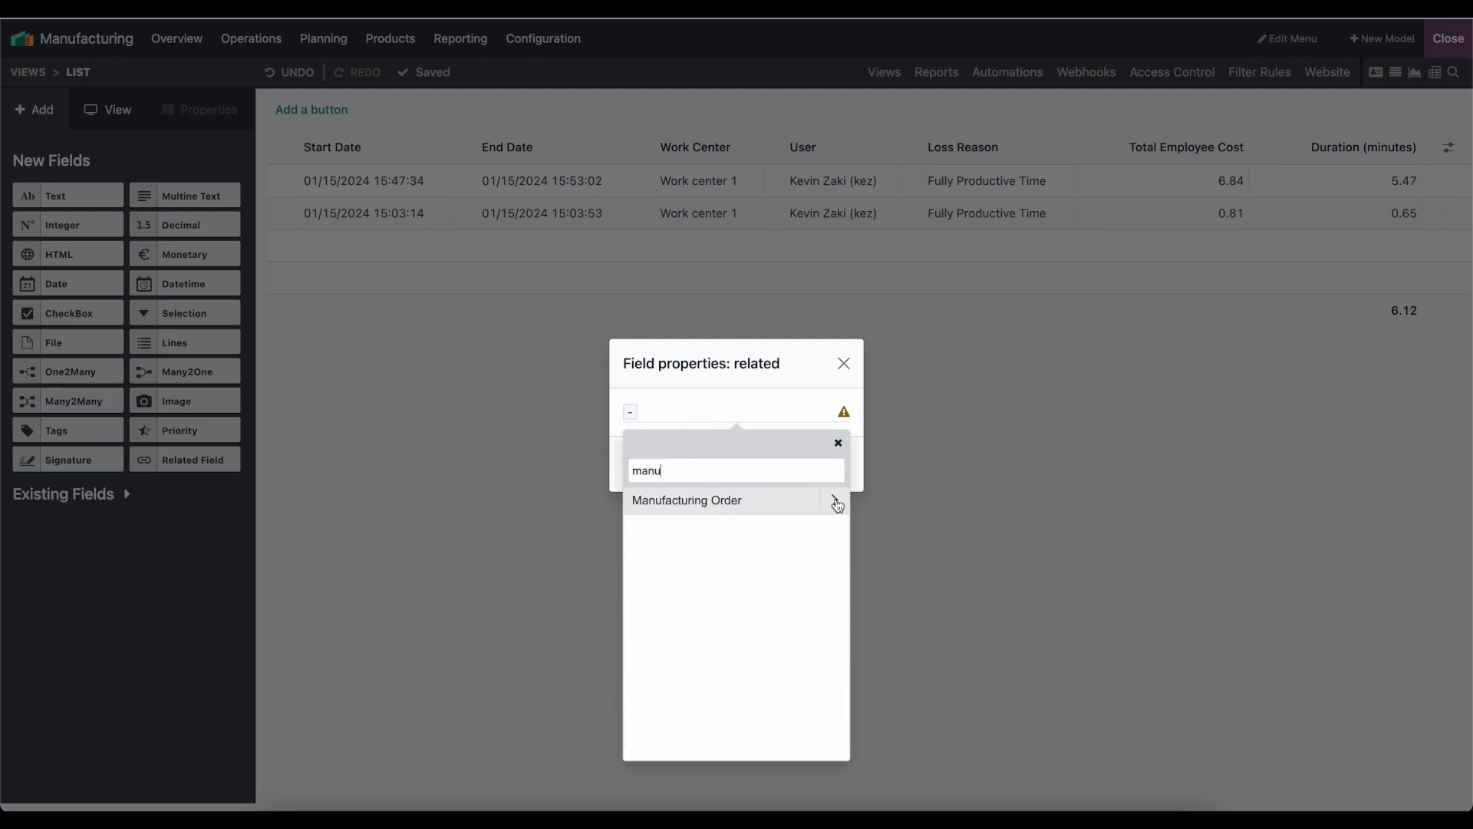
pyautogui.click(836, 502)
pyautogui.write('state')
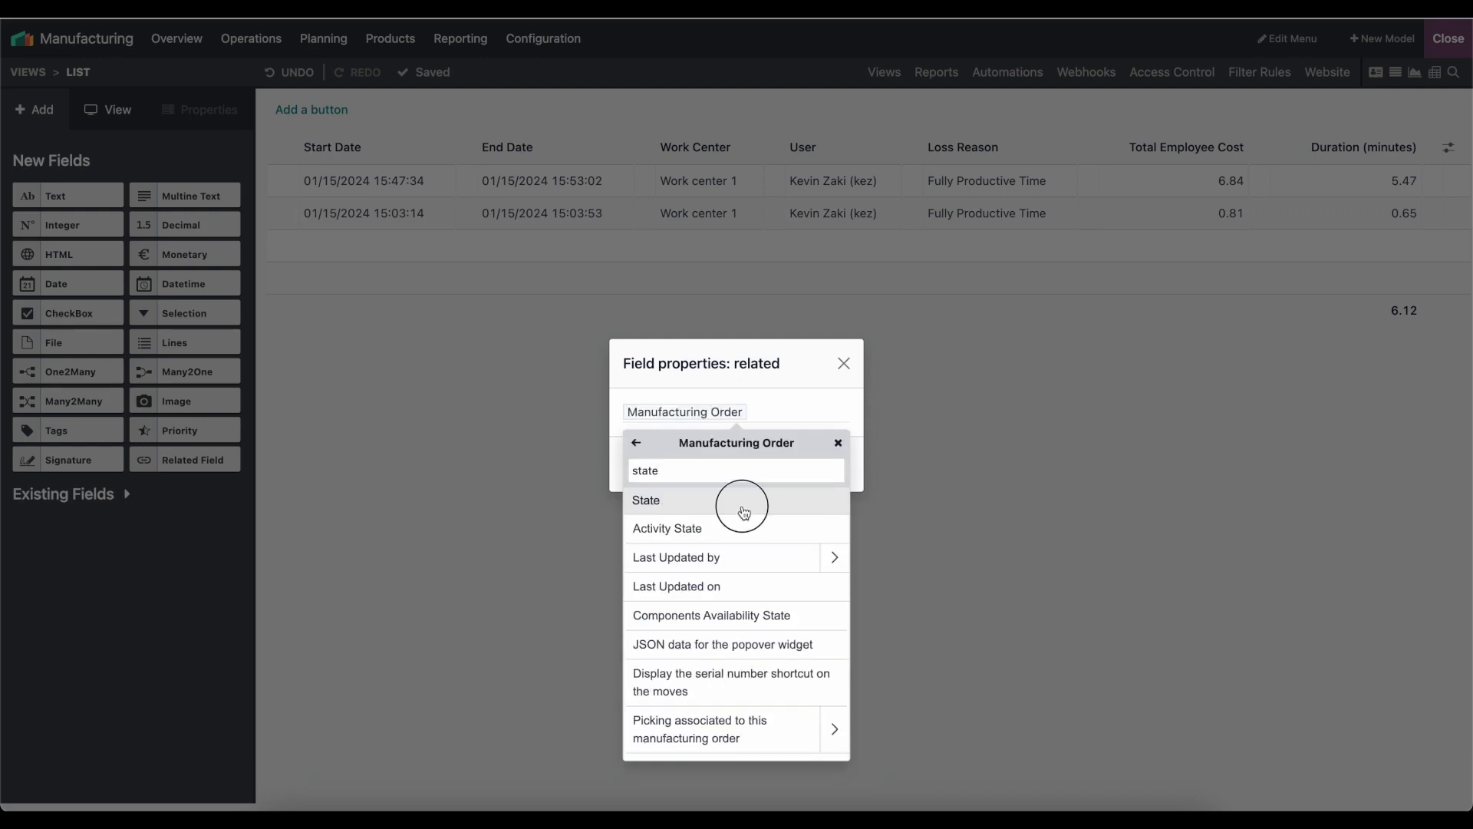
pyautogui.click(738, 500)
pyautogui.click(656, 466)
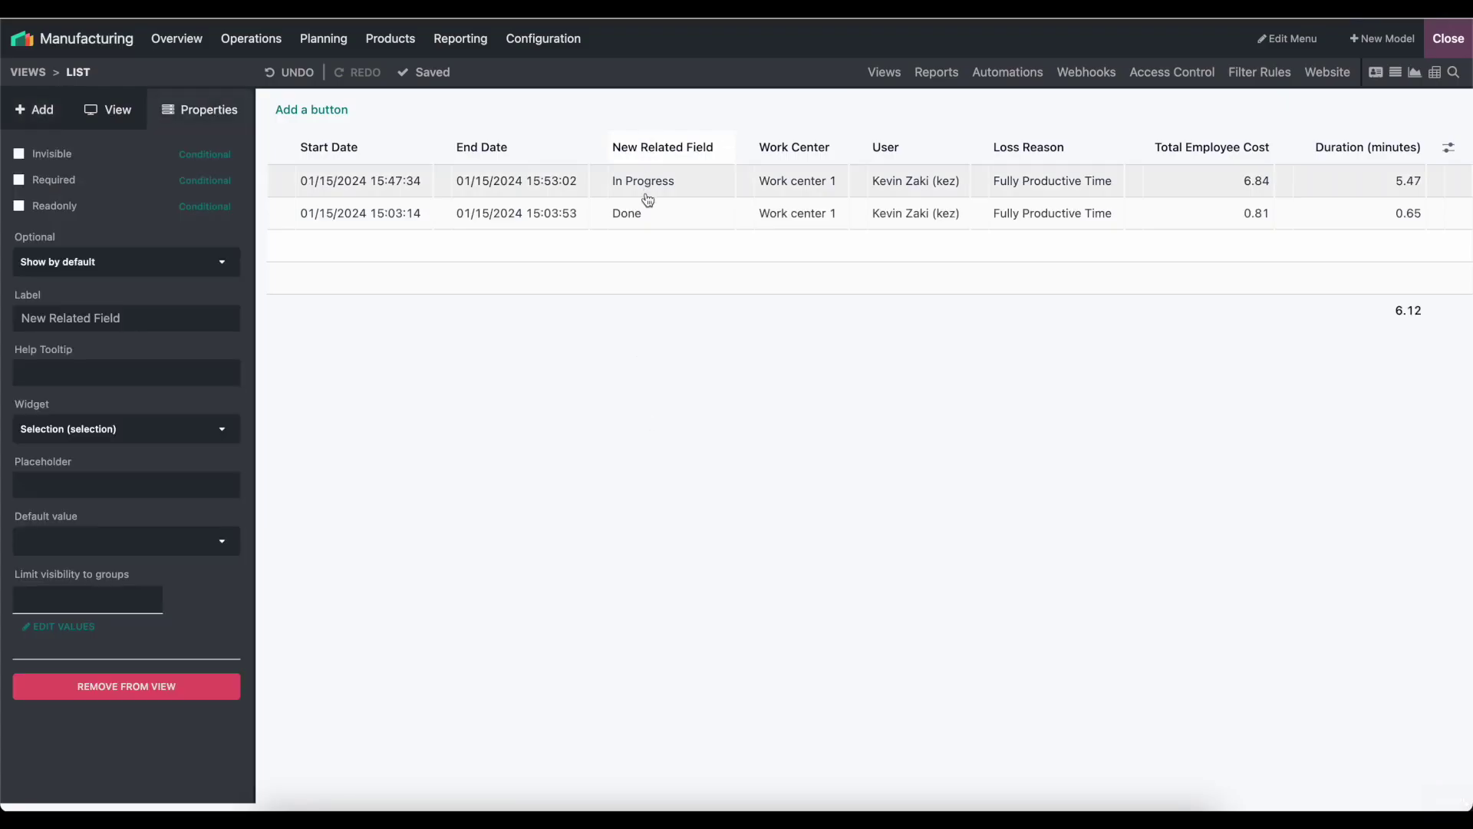
# Label the new related field column MO State.
pyautogui.tripleClick(151, 317)
pyautogui.write('M')
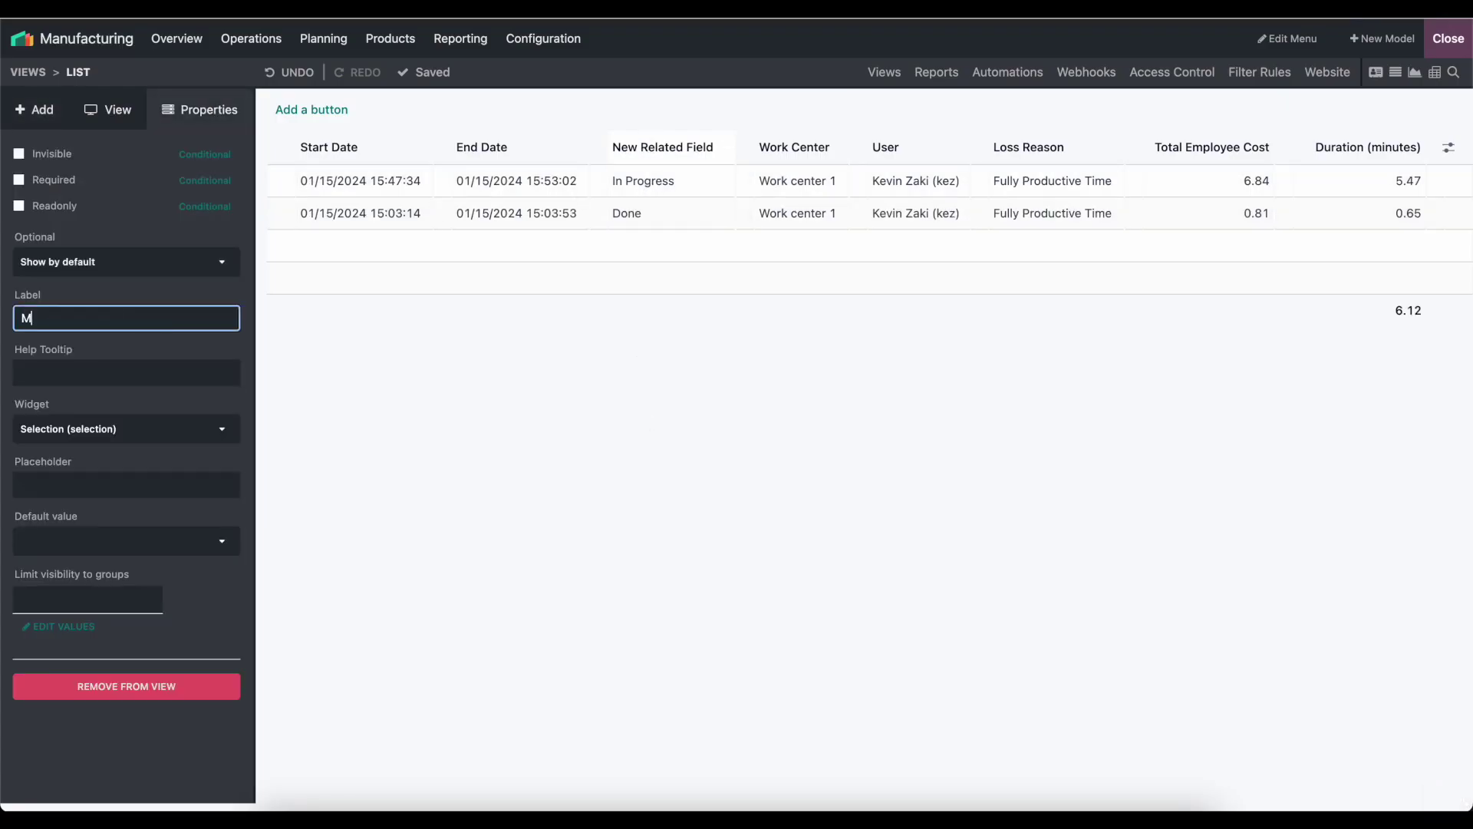
pyautogui.write('O State')
pyautogui.press('Return')
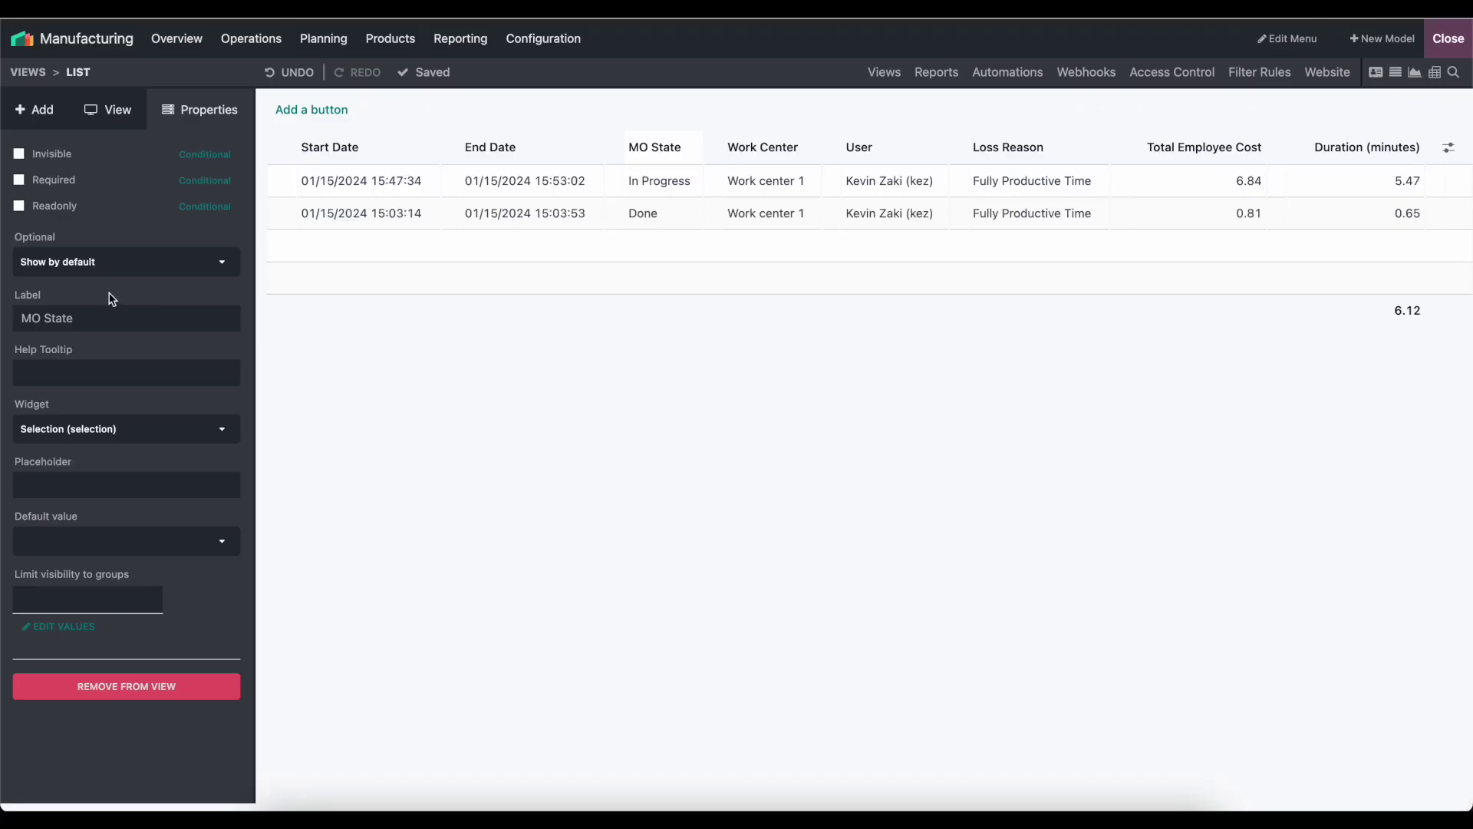
# Add a related field for Work Center > Cost per hour between the Work Center and User columns.
pyautogui.click(22, 106)
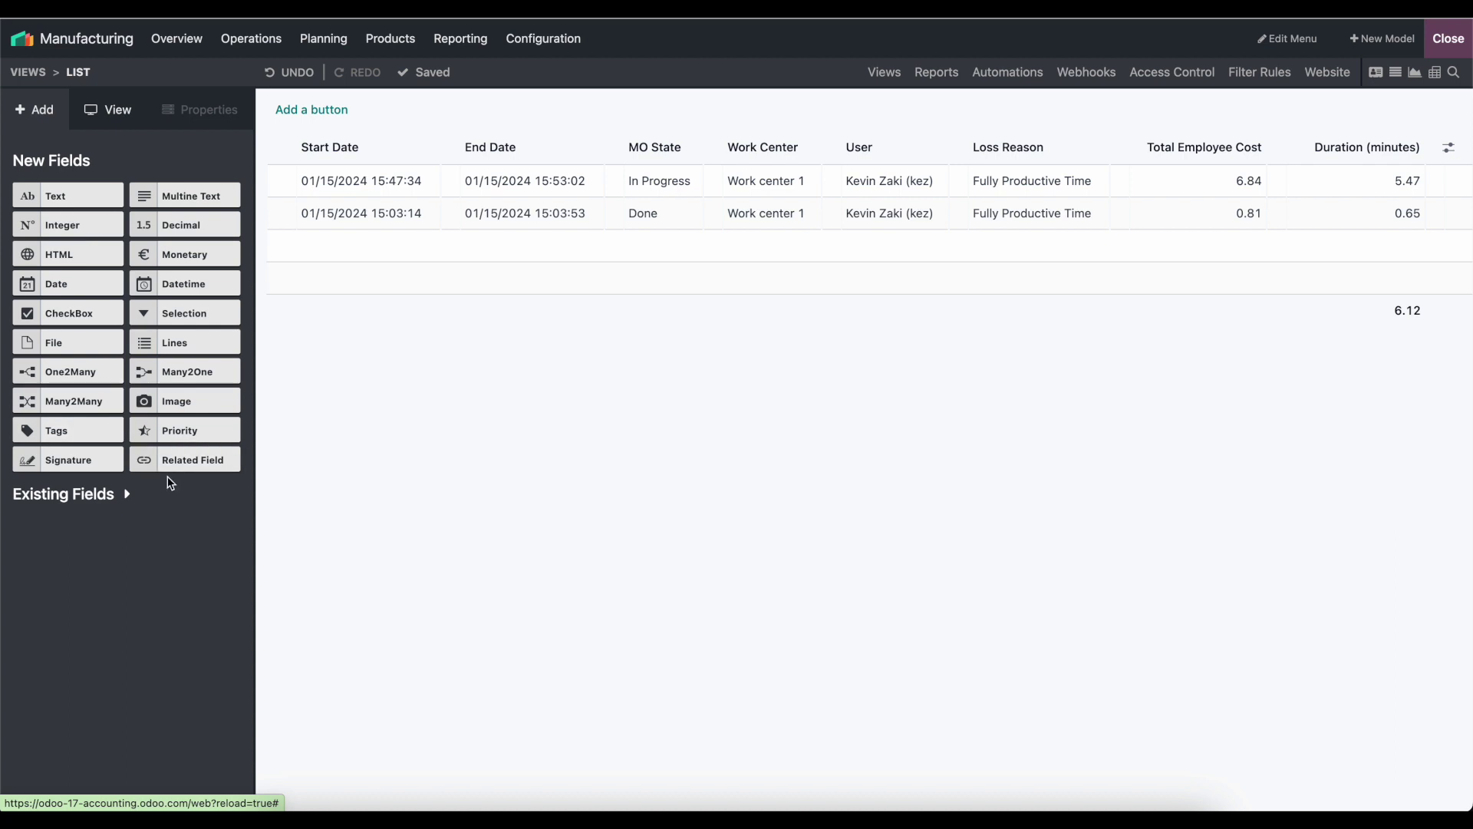
pyautogui.click(114, 498)
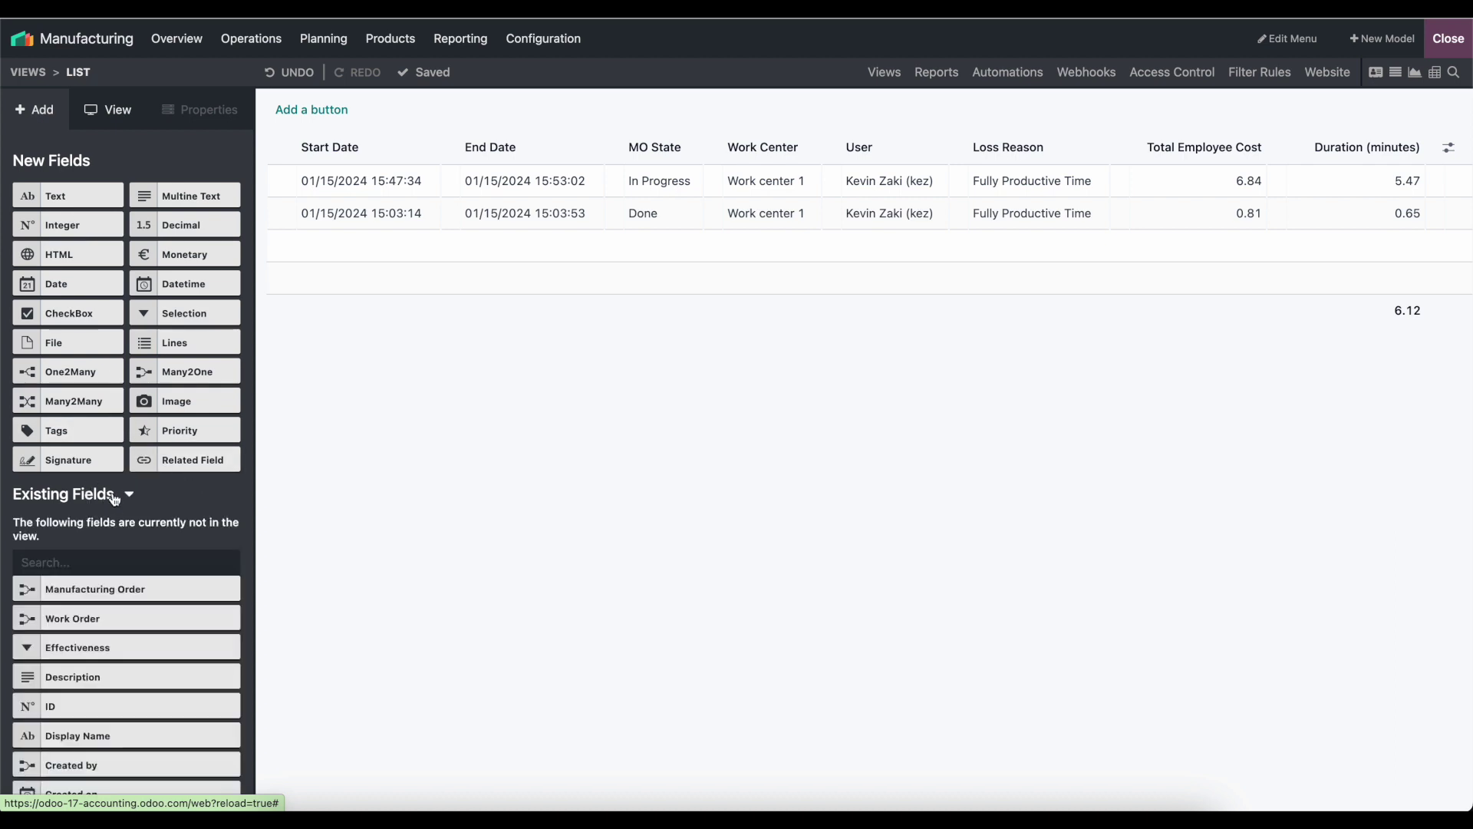
pyautogui.moveTo(173, 460); pyautogui.dragTo(823, 170)
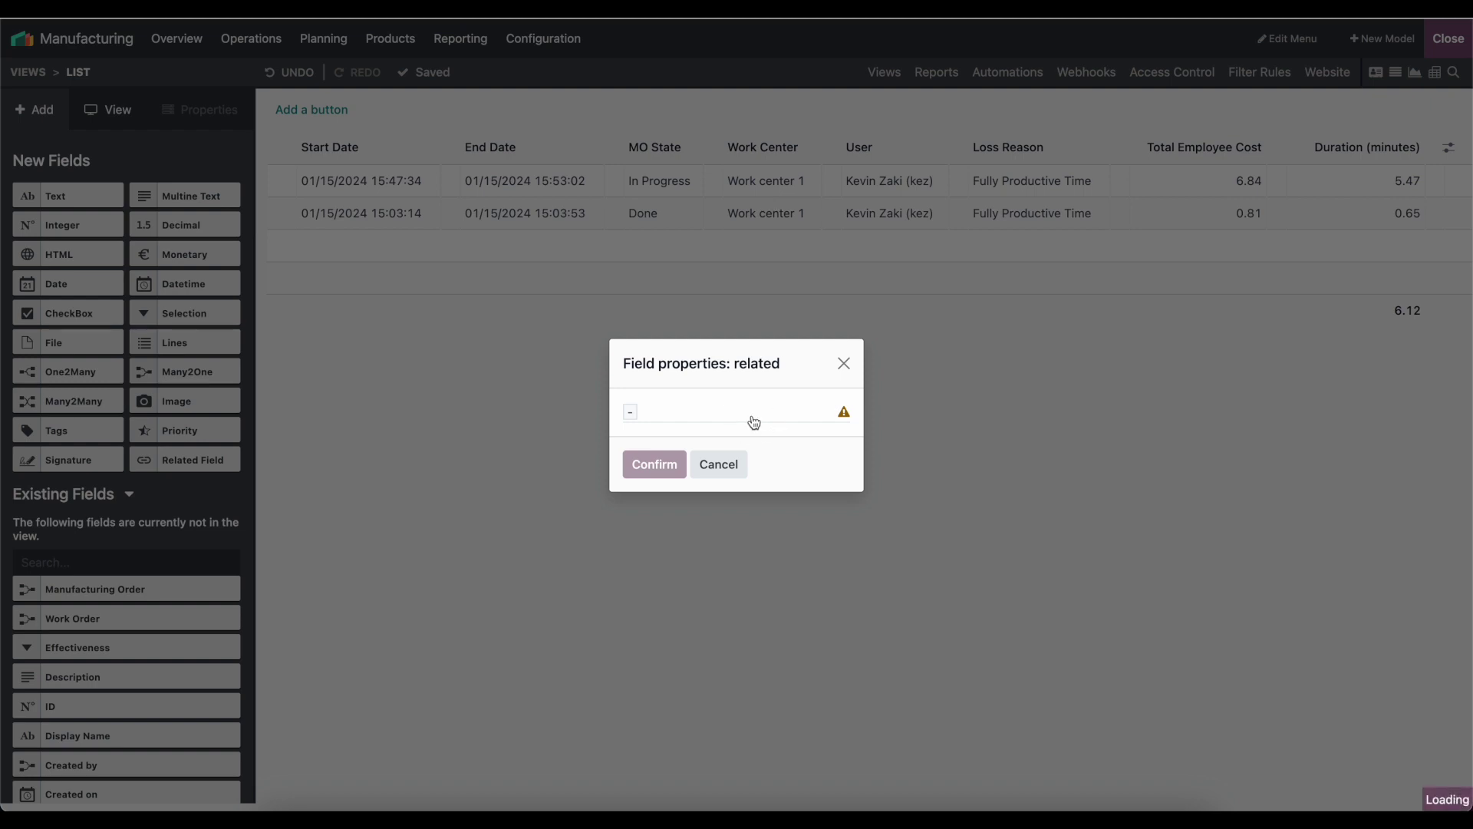
pyautogui.click(718, 414)
pyautogui.write('work')
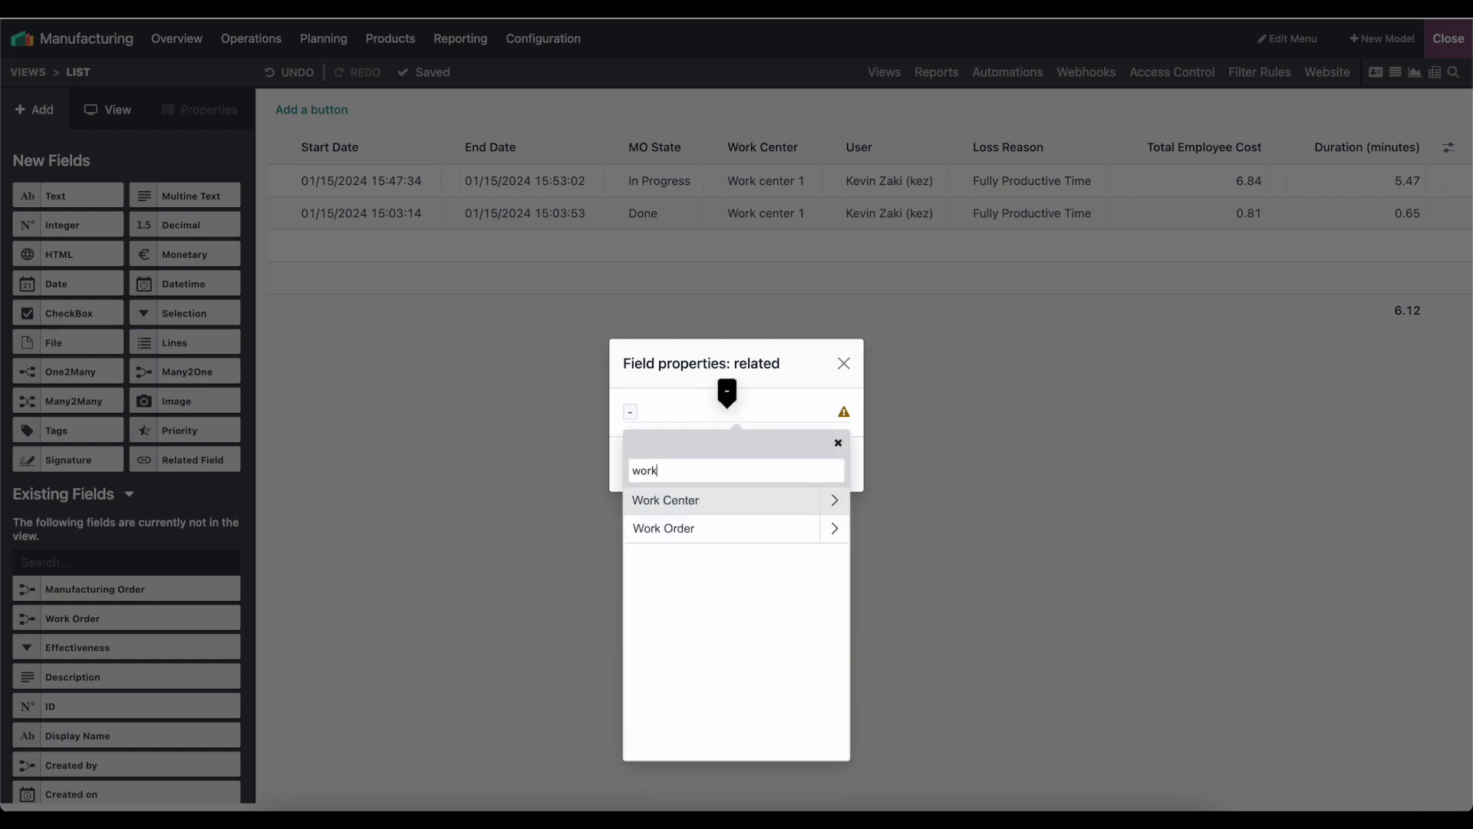
pyautogui.click(834, 501)
pyautogui.write('over')
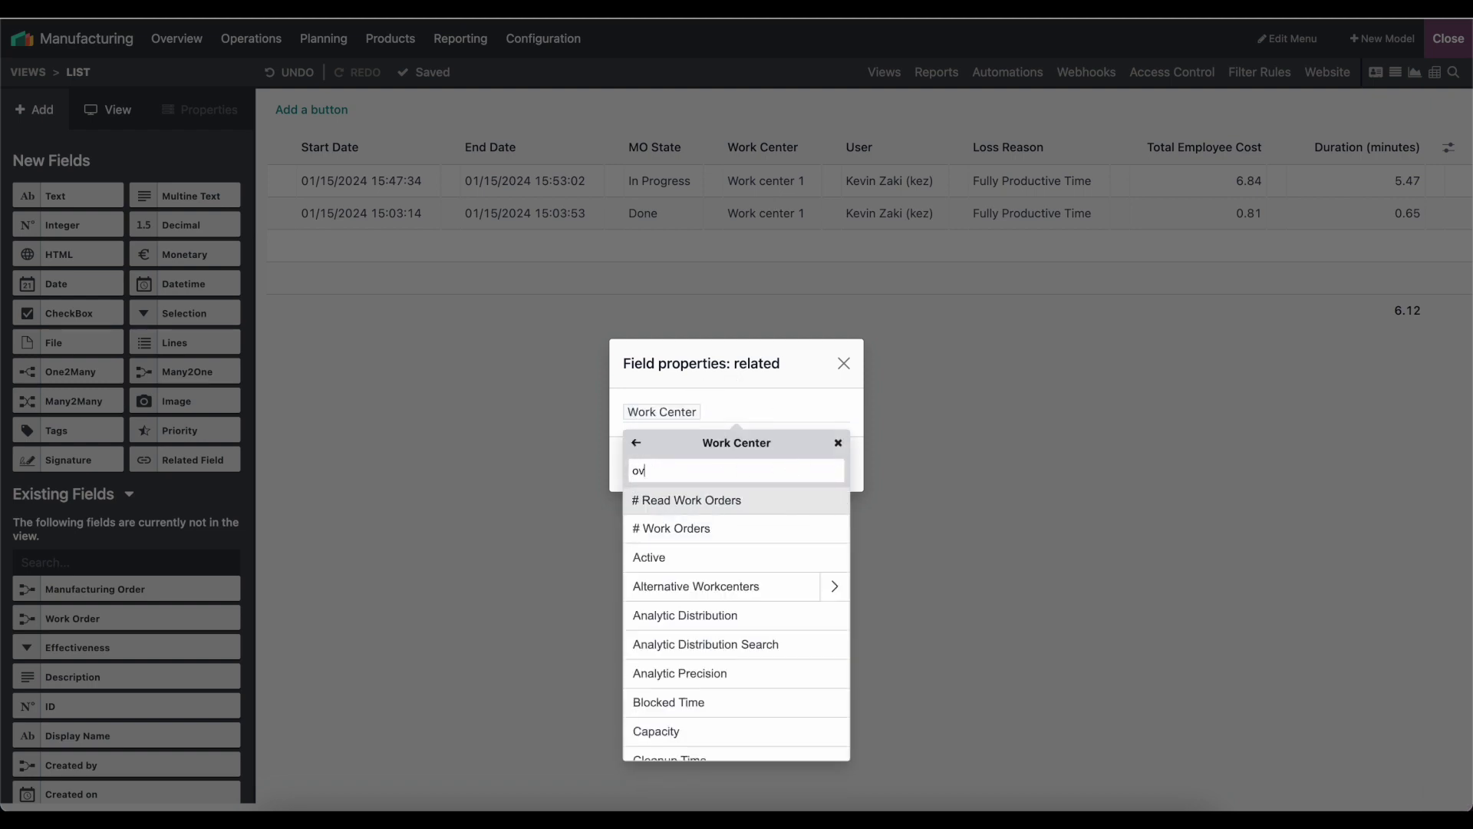
pyautogui.press('BackSpace')
pyautogui.press('BackSpace')
pyautogui.write('cost')
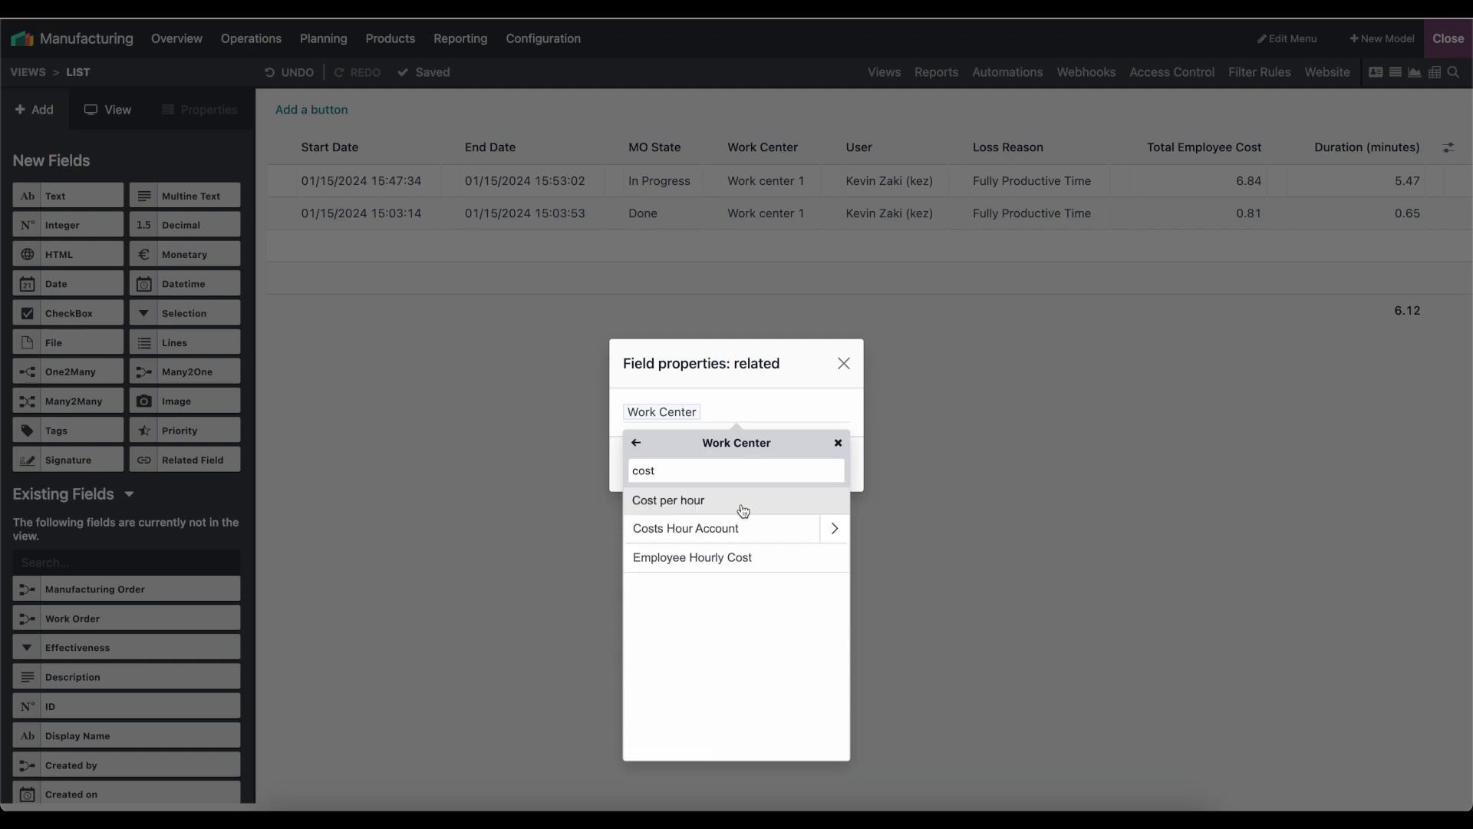
pyautogui.click(682, 510)
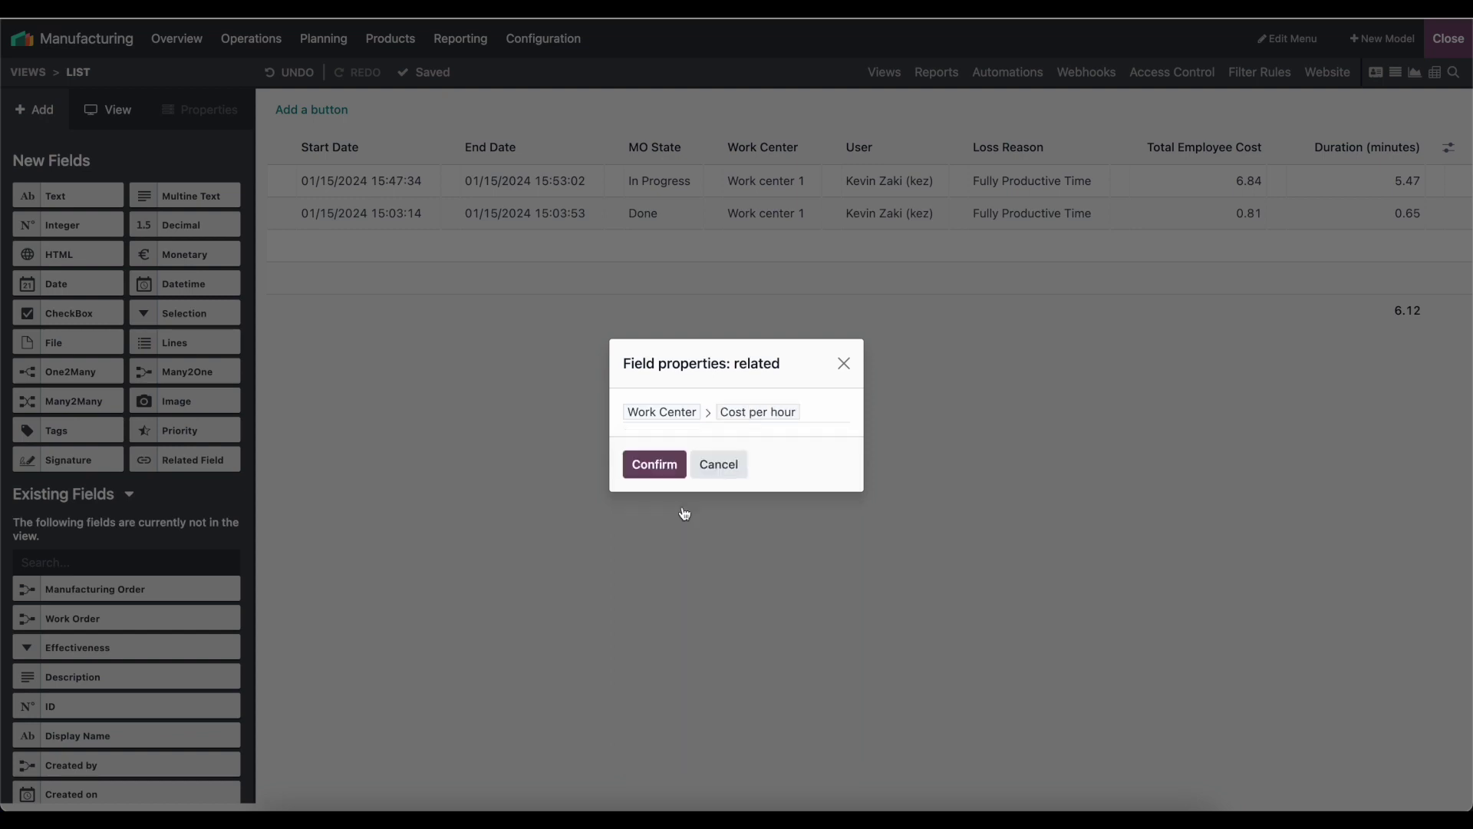
pyautogui.click(644, 467)
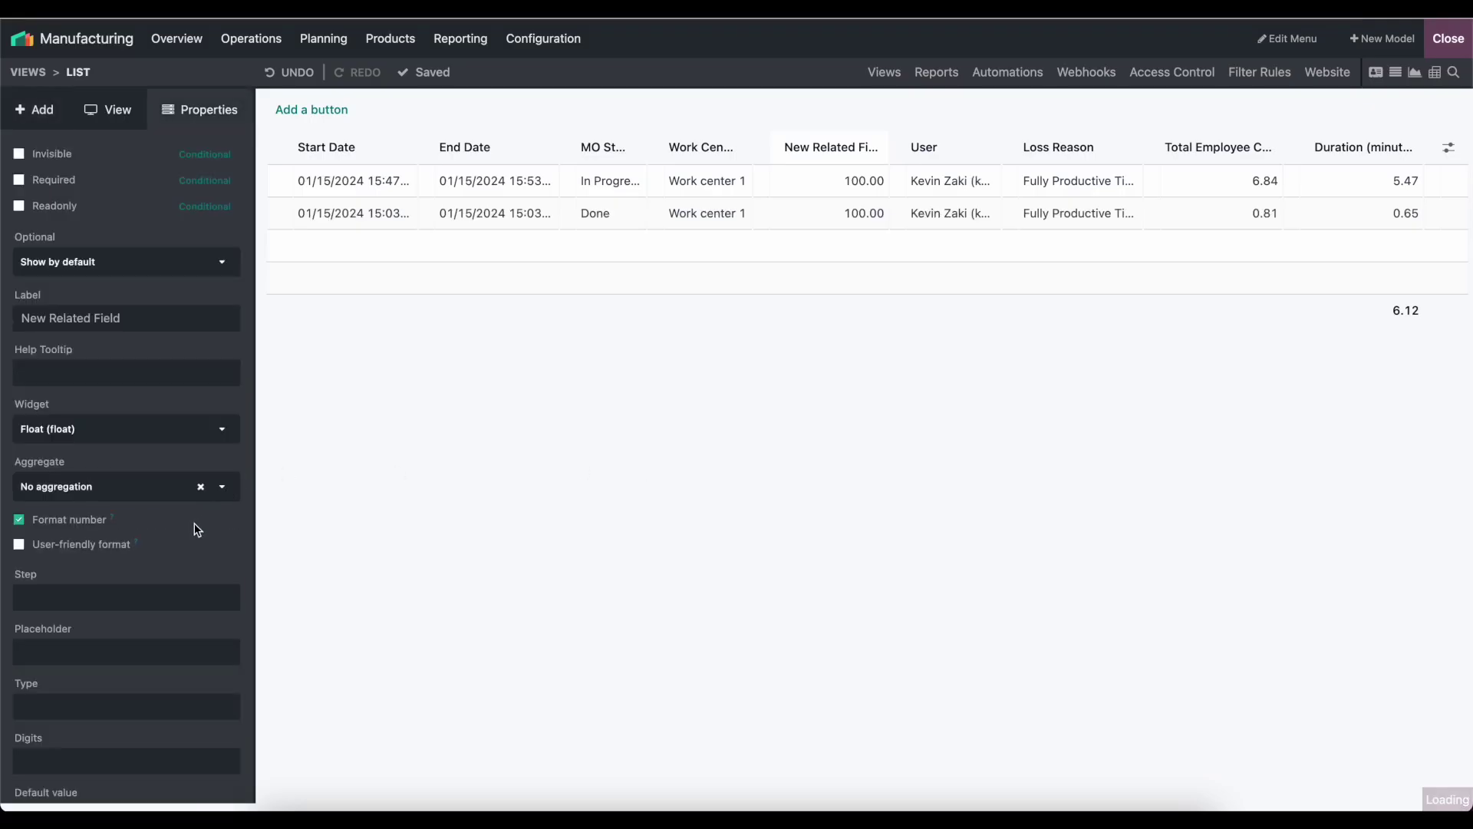
# Label the new related field column WC Cost Per Hour and exit Studio.
pyautogui.tripleClick(146, 316)
pyautogui.write('WC Cost Per H')
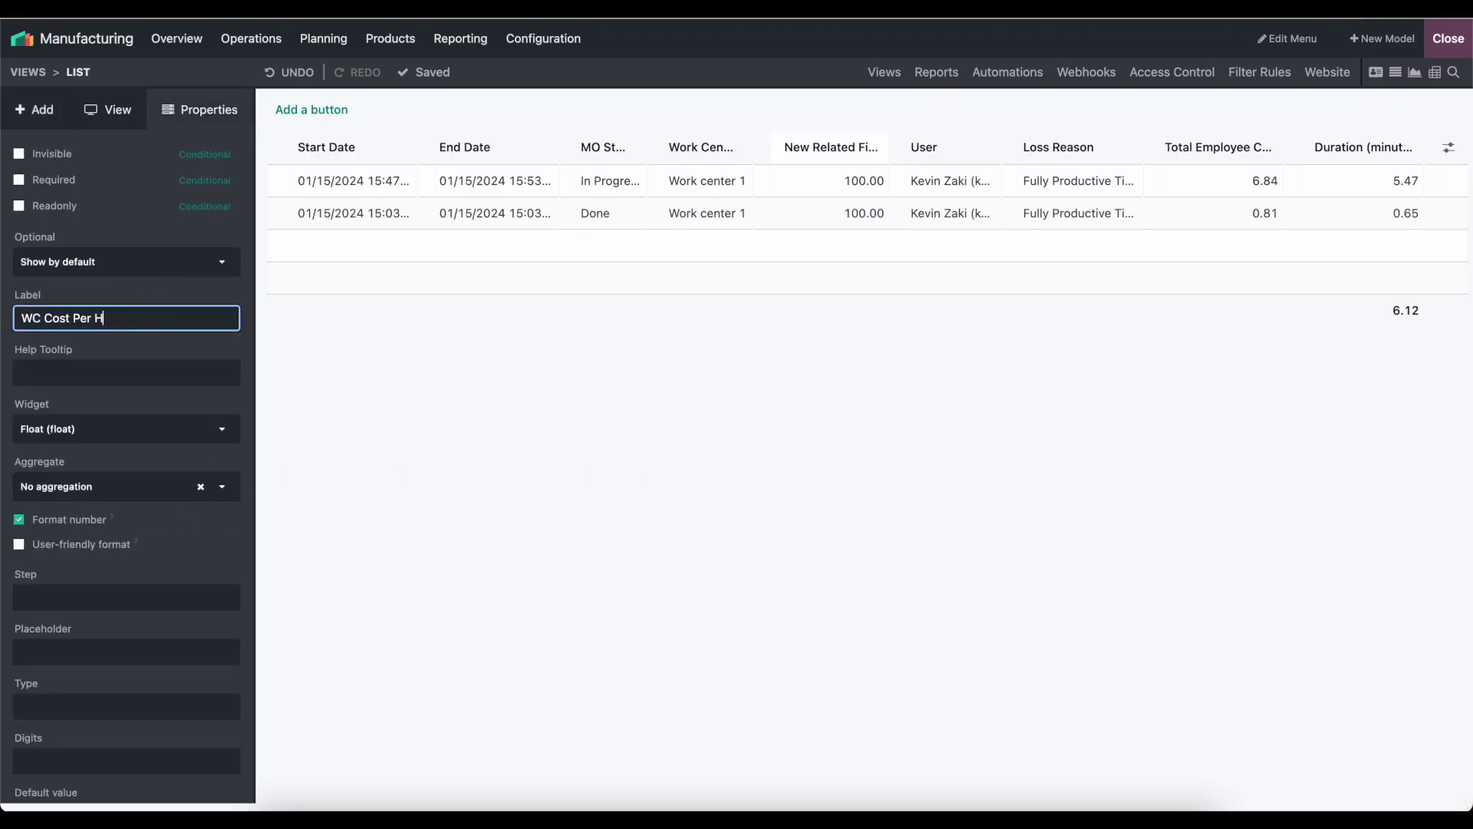
pyautogui.click(132, 348)
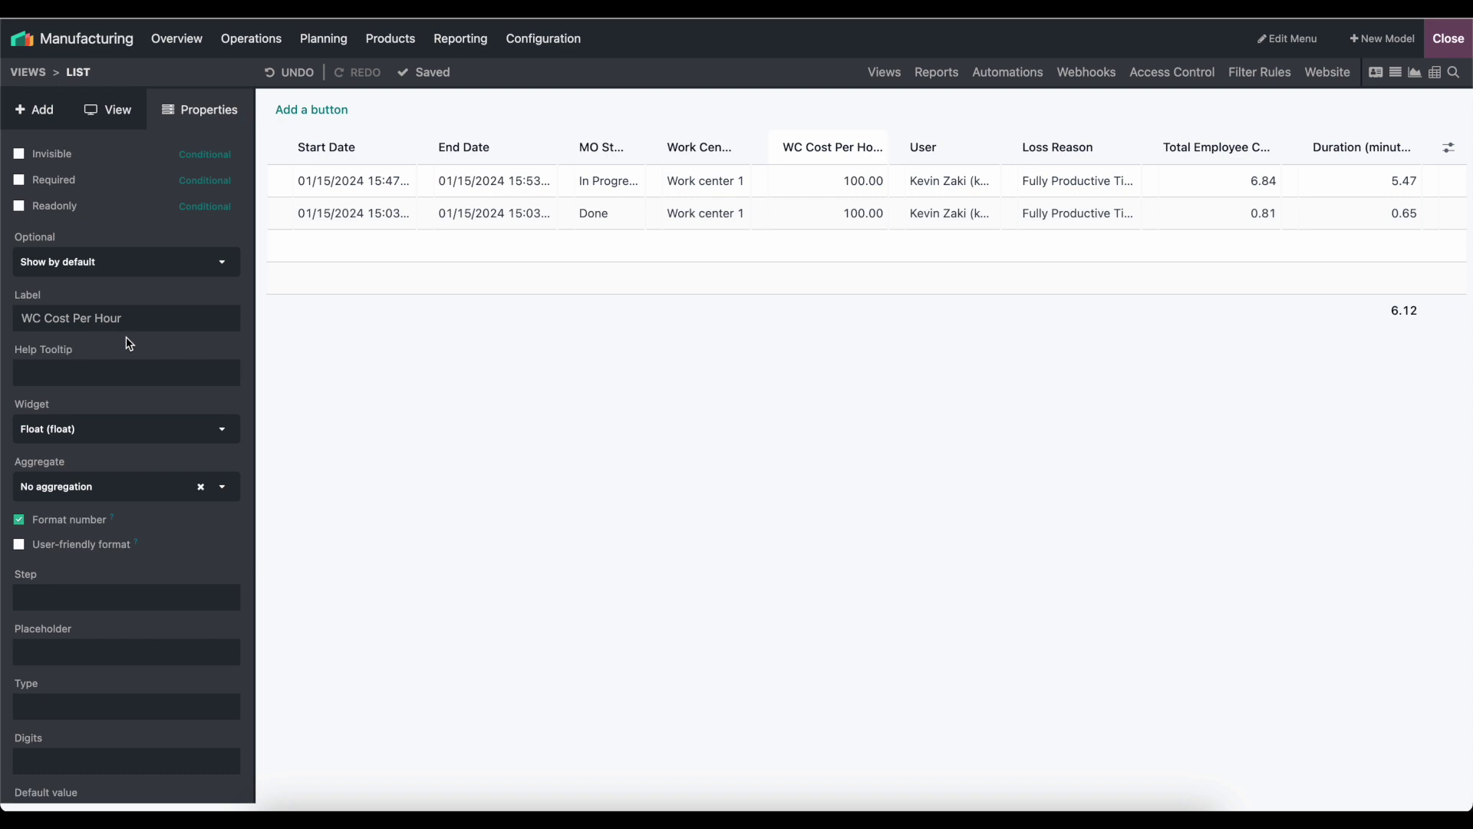
pyautogui.click(1460, 46)
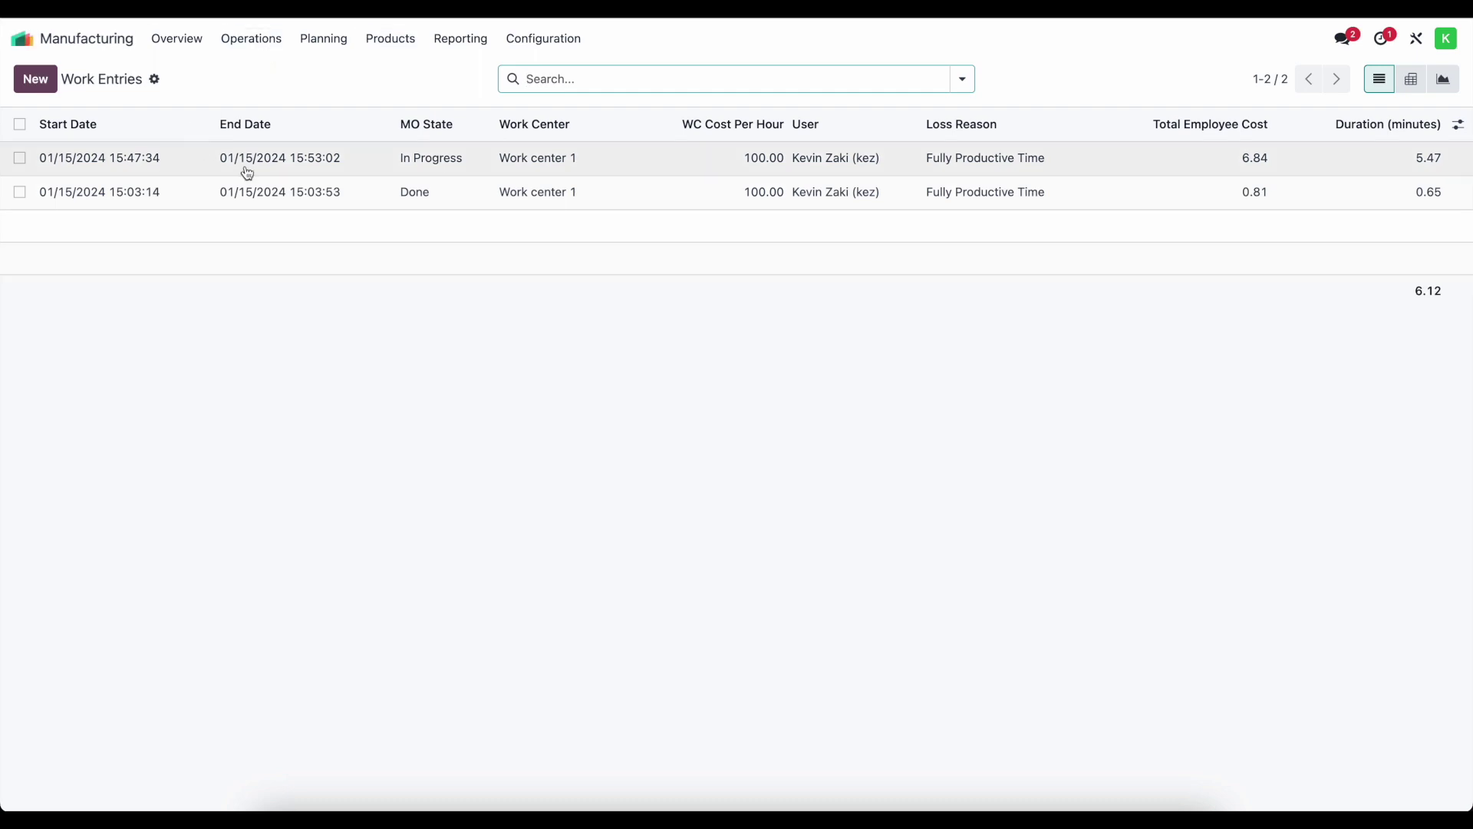
# In Shop Floor, start and stop the timer on Operation 1 of the in-progress manufacturing order at Work center 1, then close Shop Floor.
pyautogui.click(33, 42)
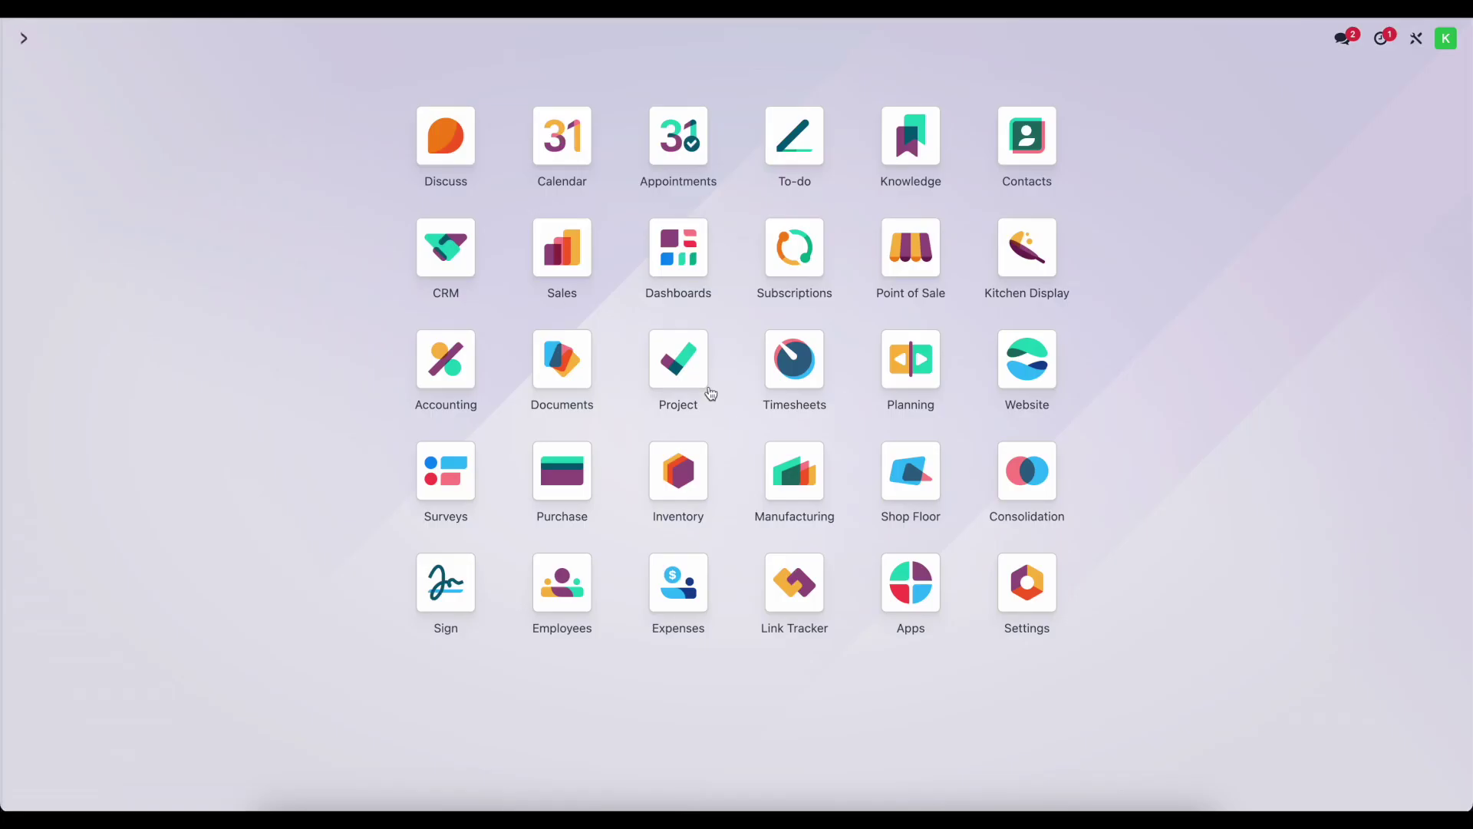
pyautogui.click(912, 476)
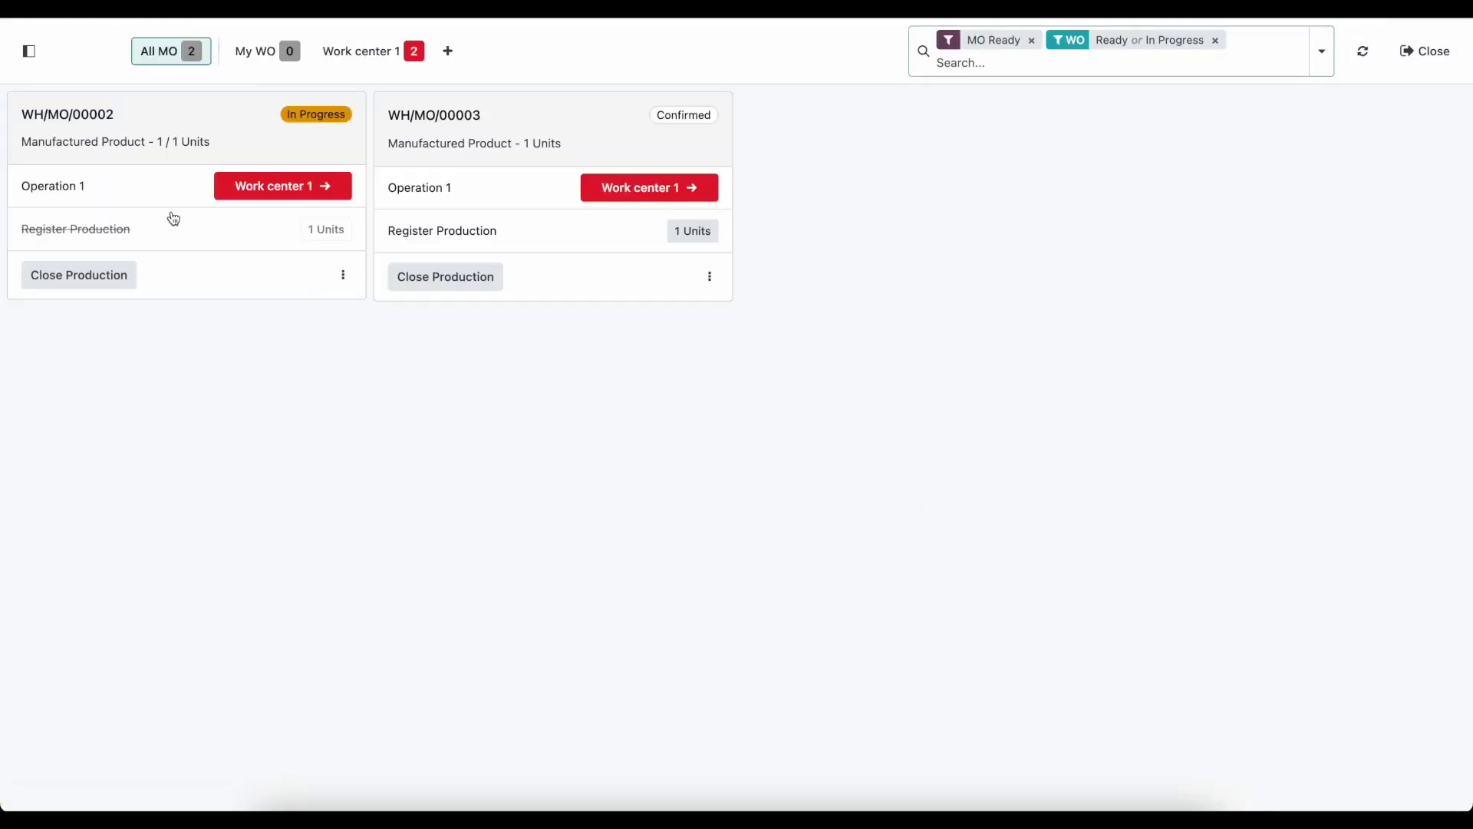
pyautogui.click(383, 51)
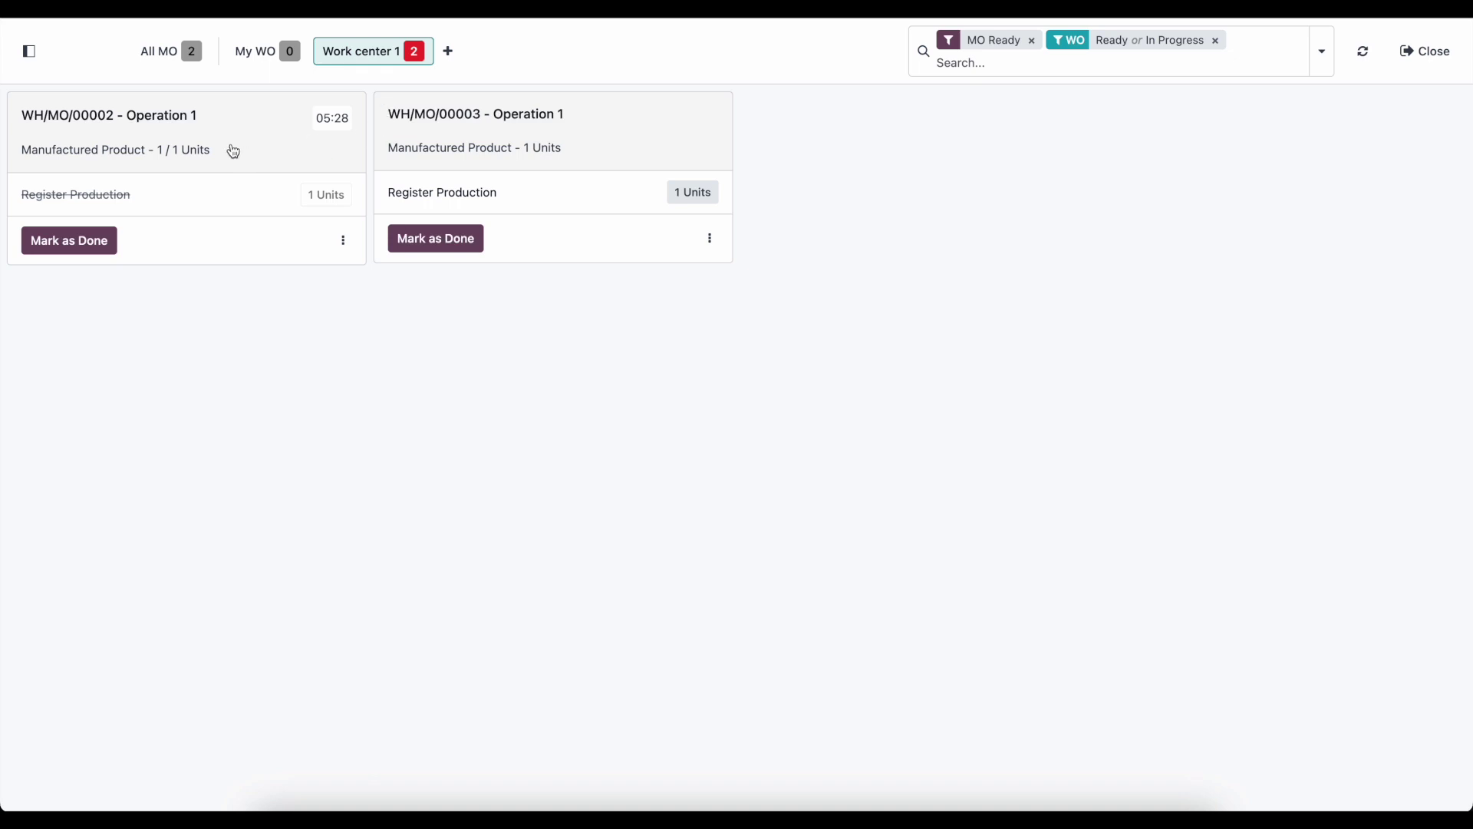
pyautogui.click(253, 159)
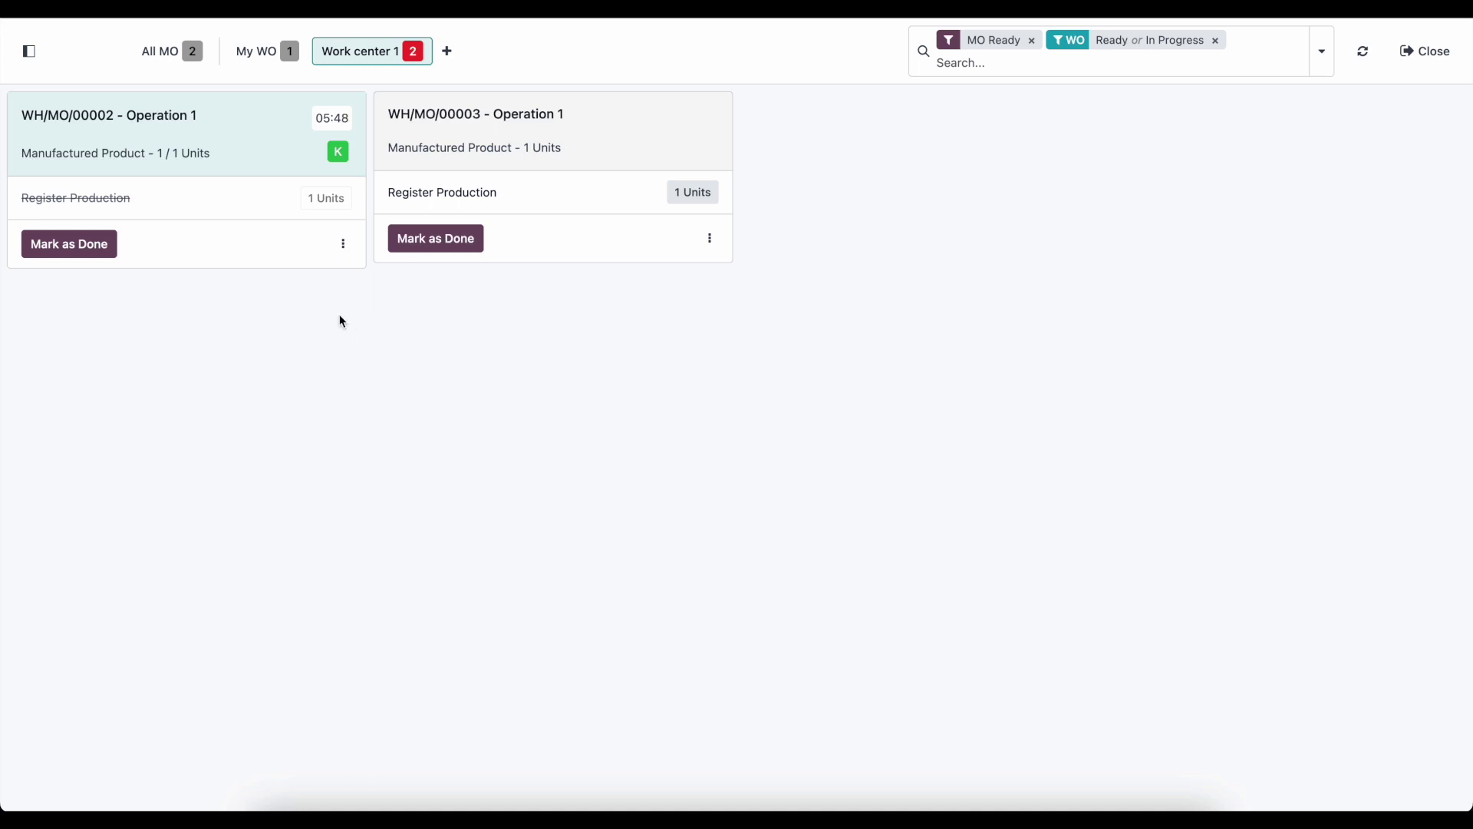
pyautogui.click(259, 138)
pyautogui.click(1437, 48)
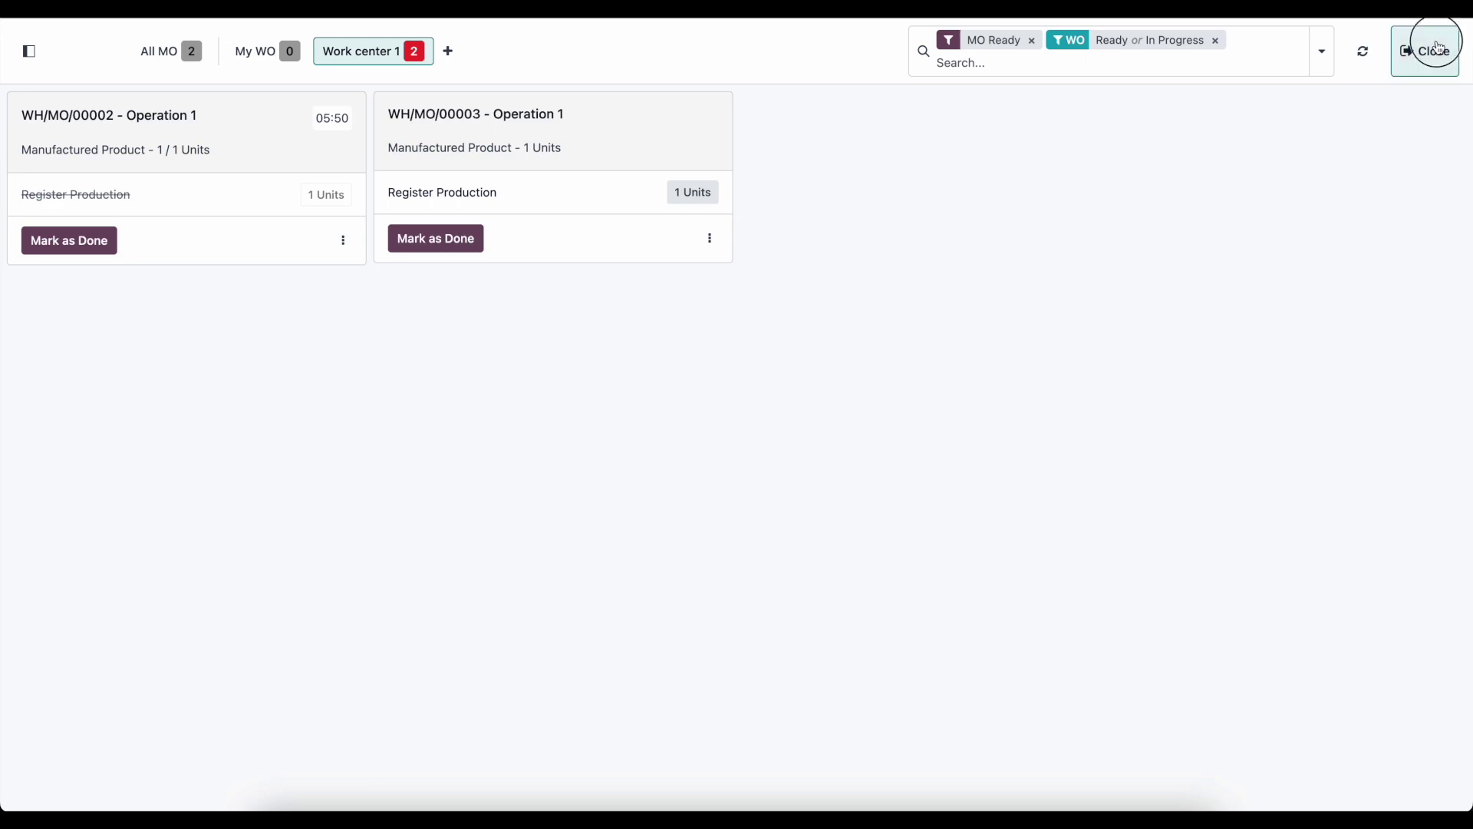
# Return to Manufacturing and open the Work Entries report.
pyautogui.click(777, 462)
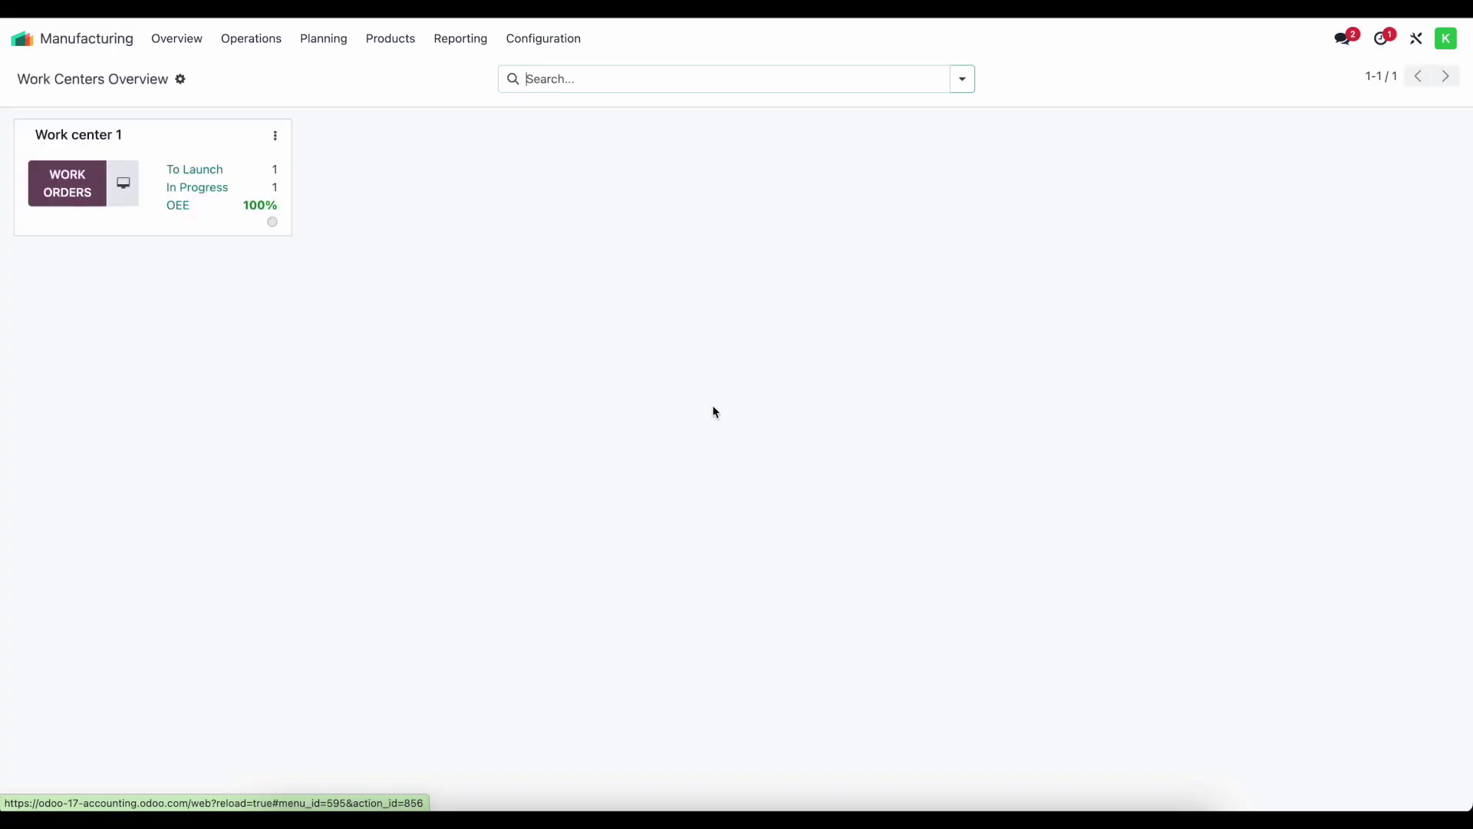
pyautogui.click(461, 38)
pyautogui.click(487, 142)
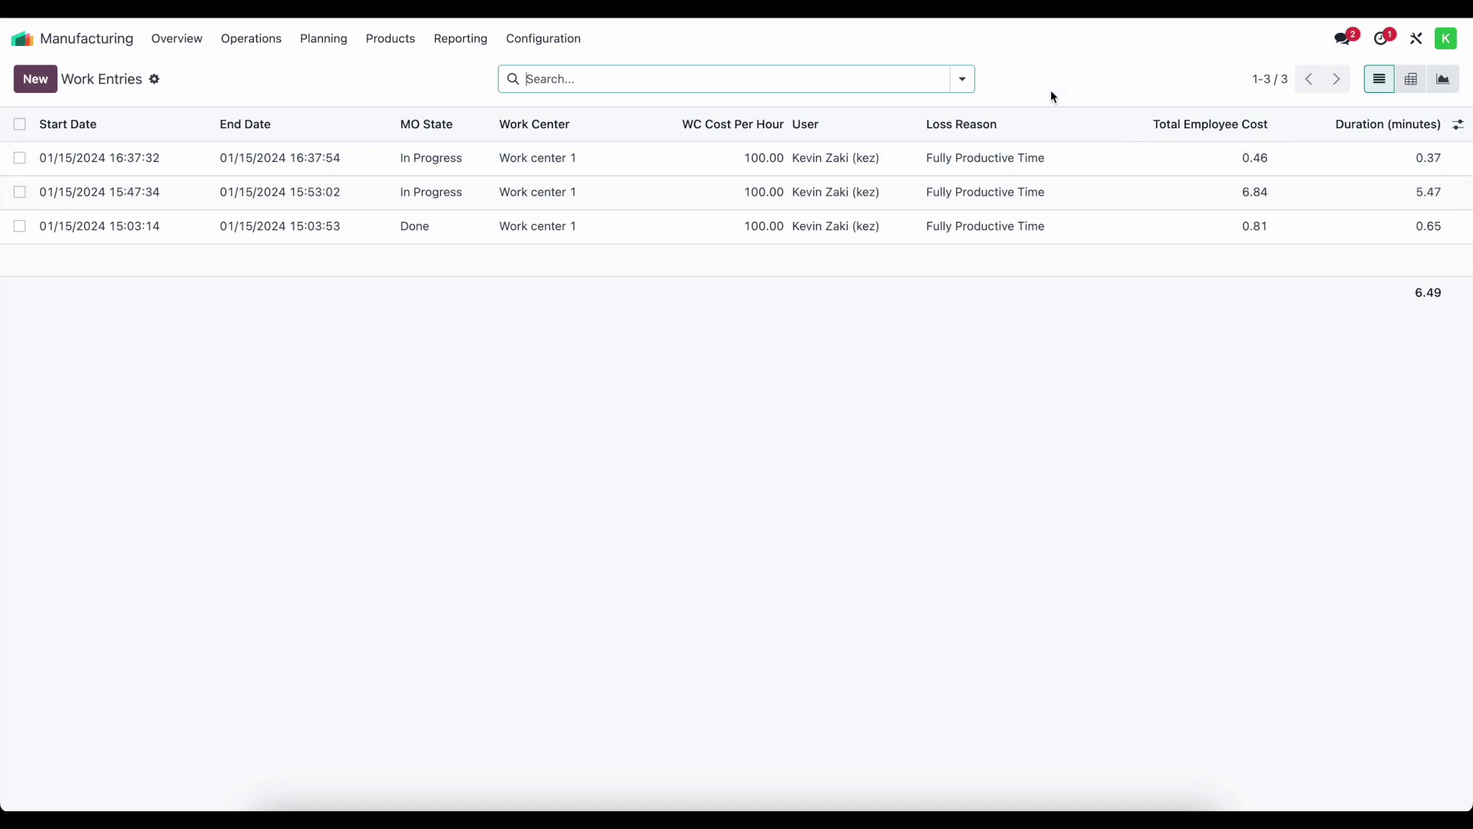
# Add a custom filter to the Work Entries list for MO State = In Progress.
pyautogui.click(964, 80)
pyautogui.click(526, 282)
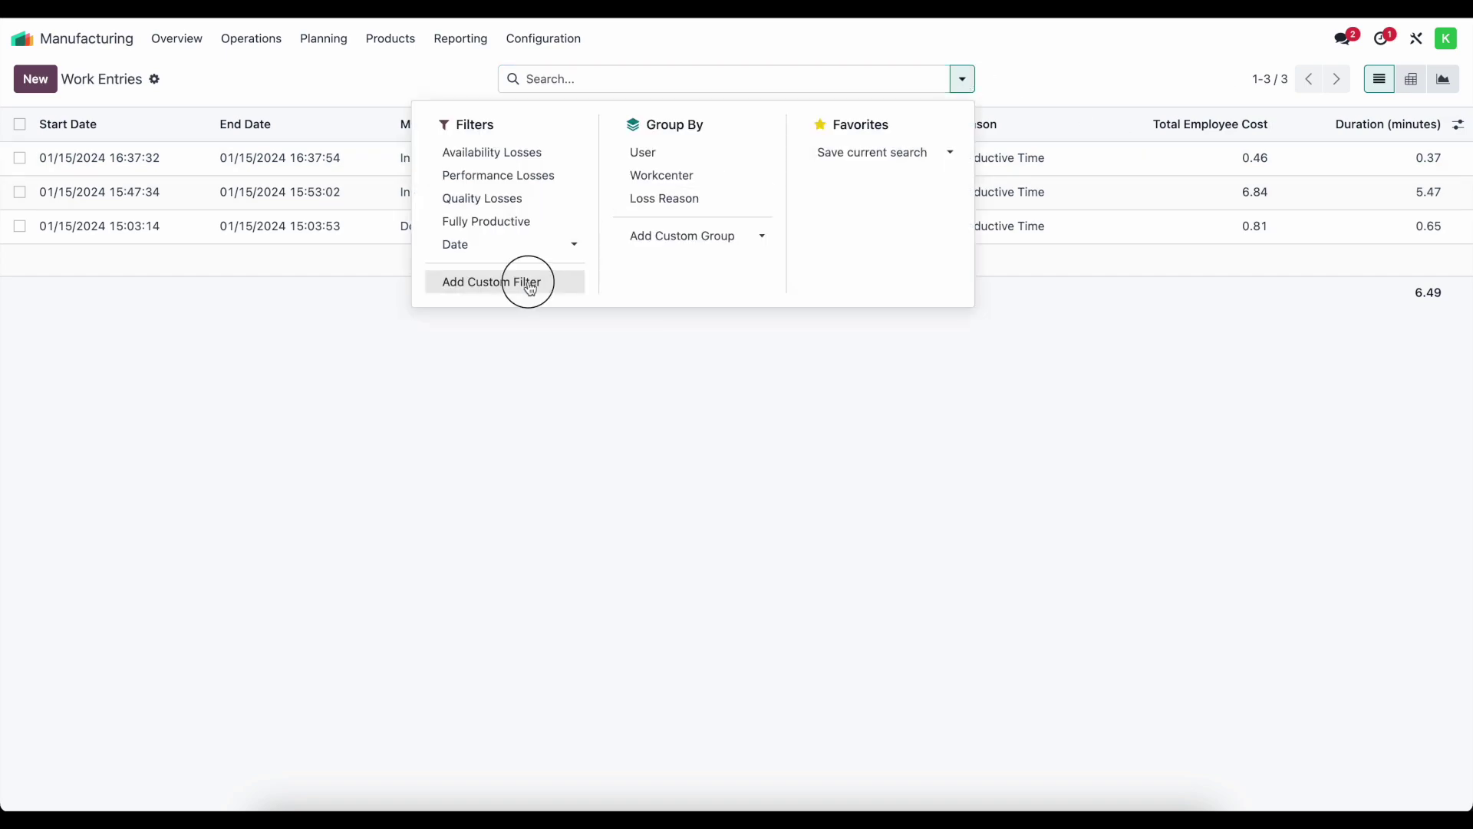
pyautogui.click(471, 415)
pyautogui.write('mo')
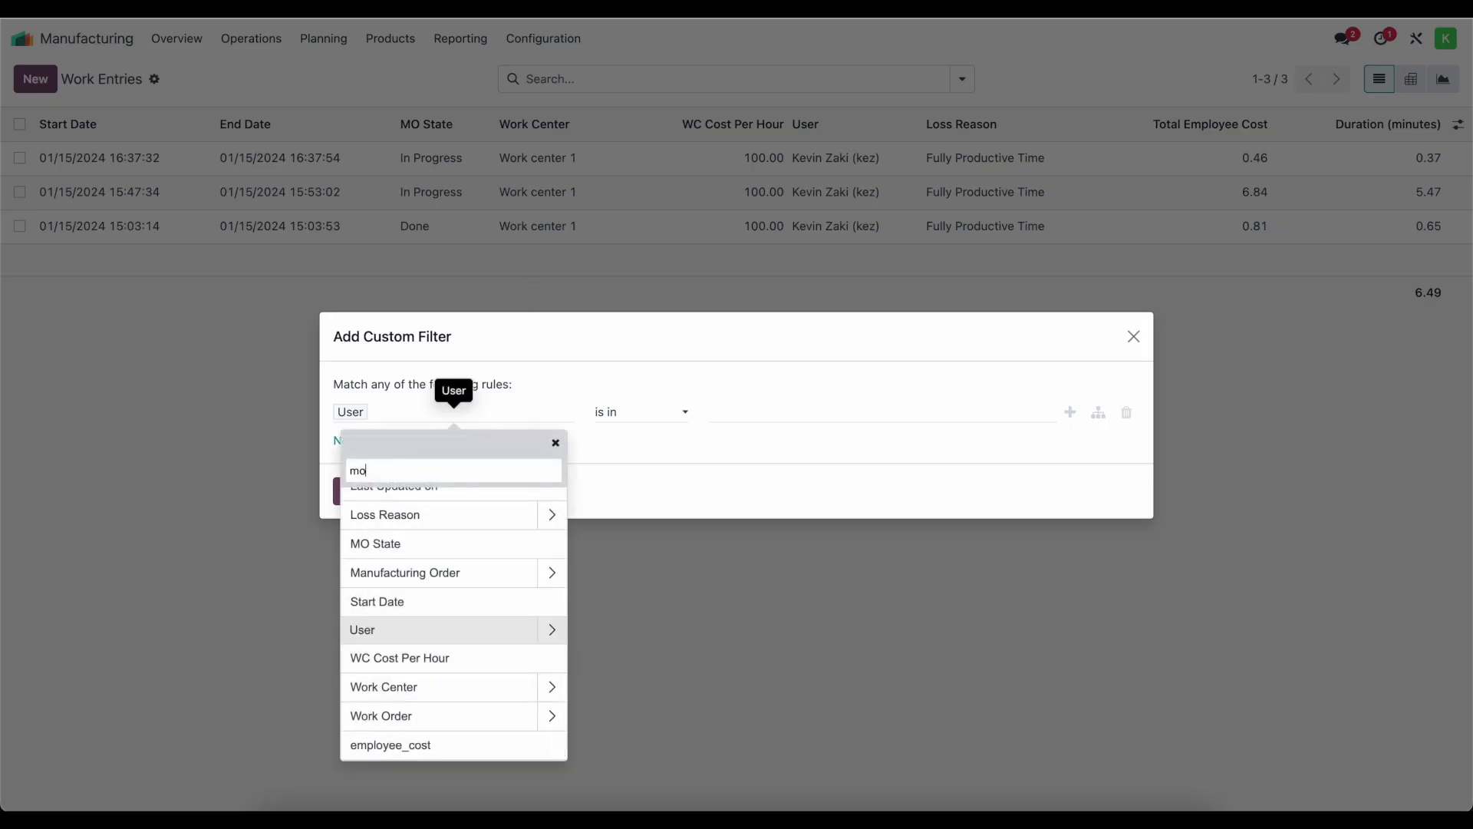
pyautogui.click(474, 500)
pyautogui.click(753, 420)
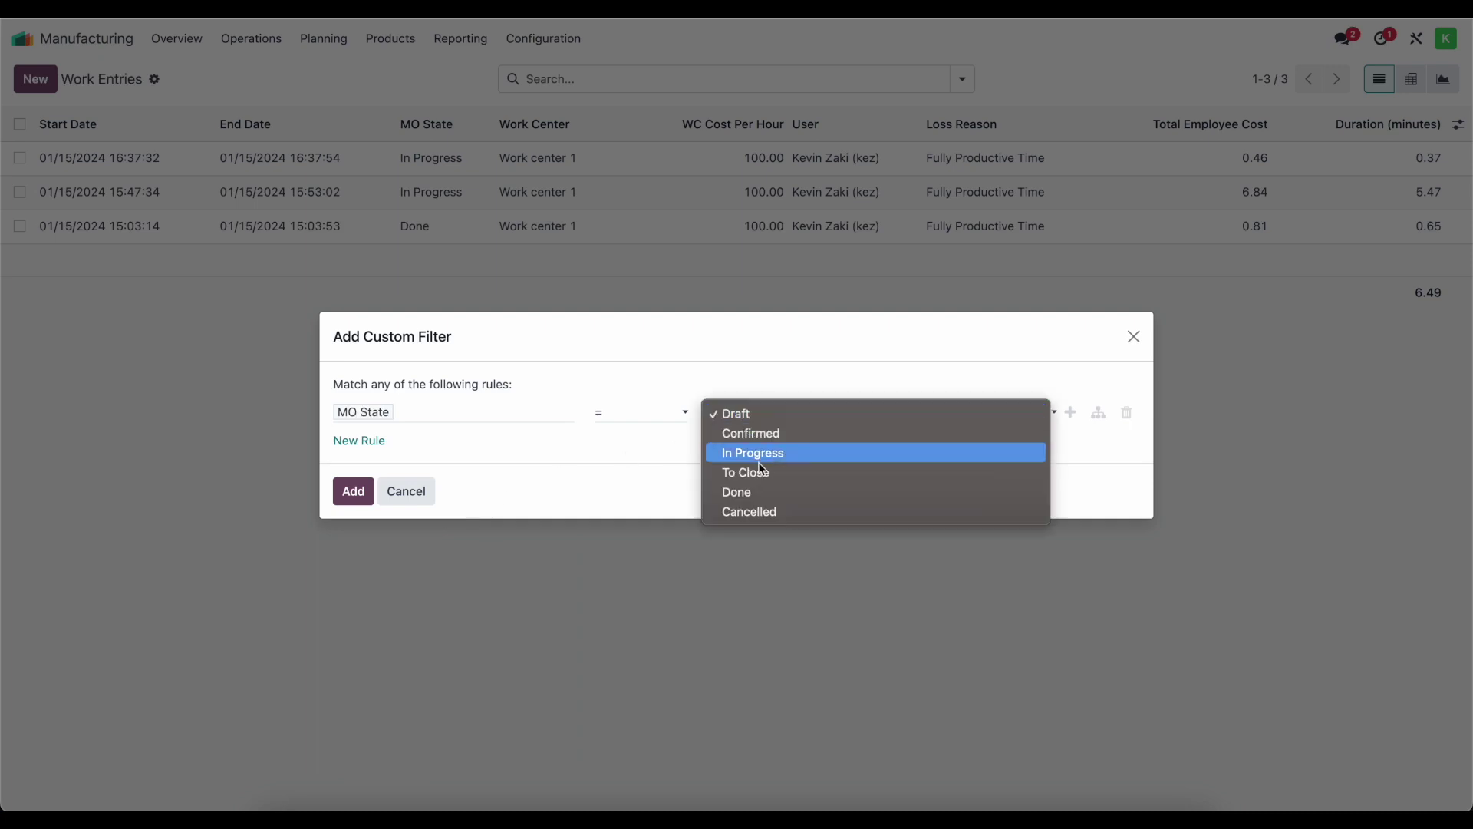
pyautogui.click(769, 460)
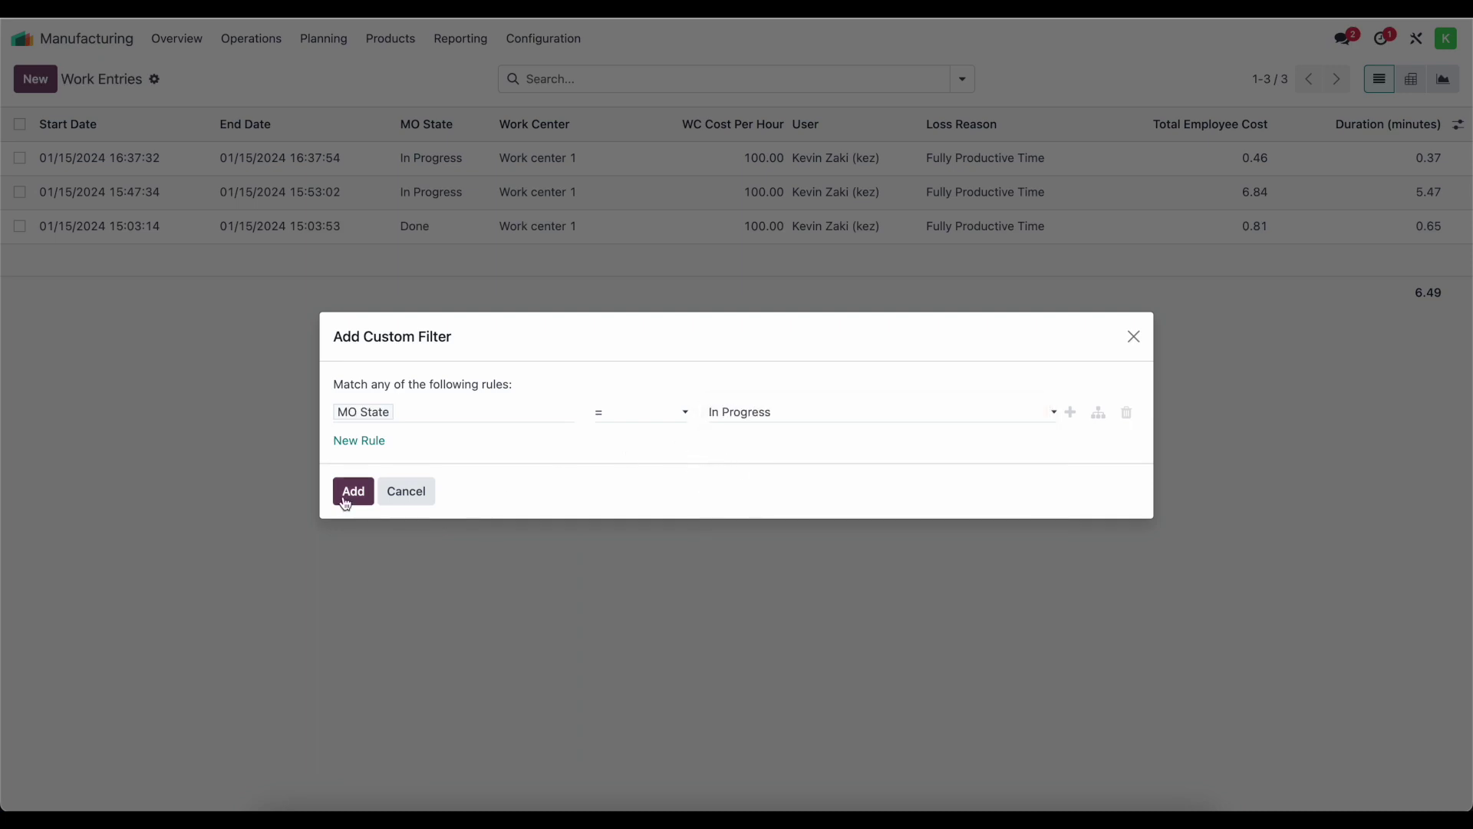
pyautogui.click(864, 414)
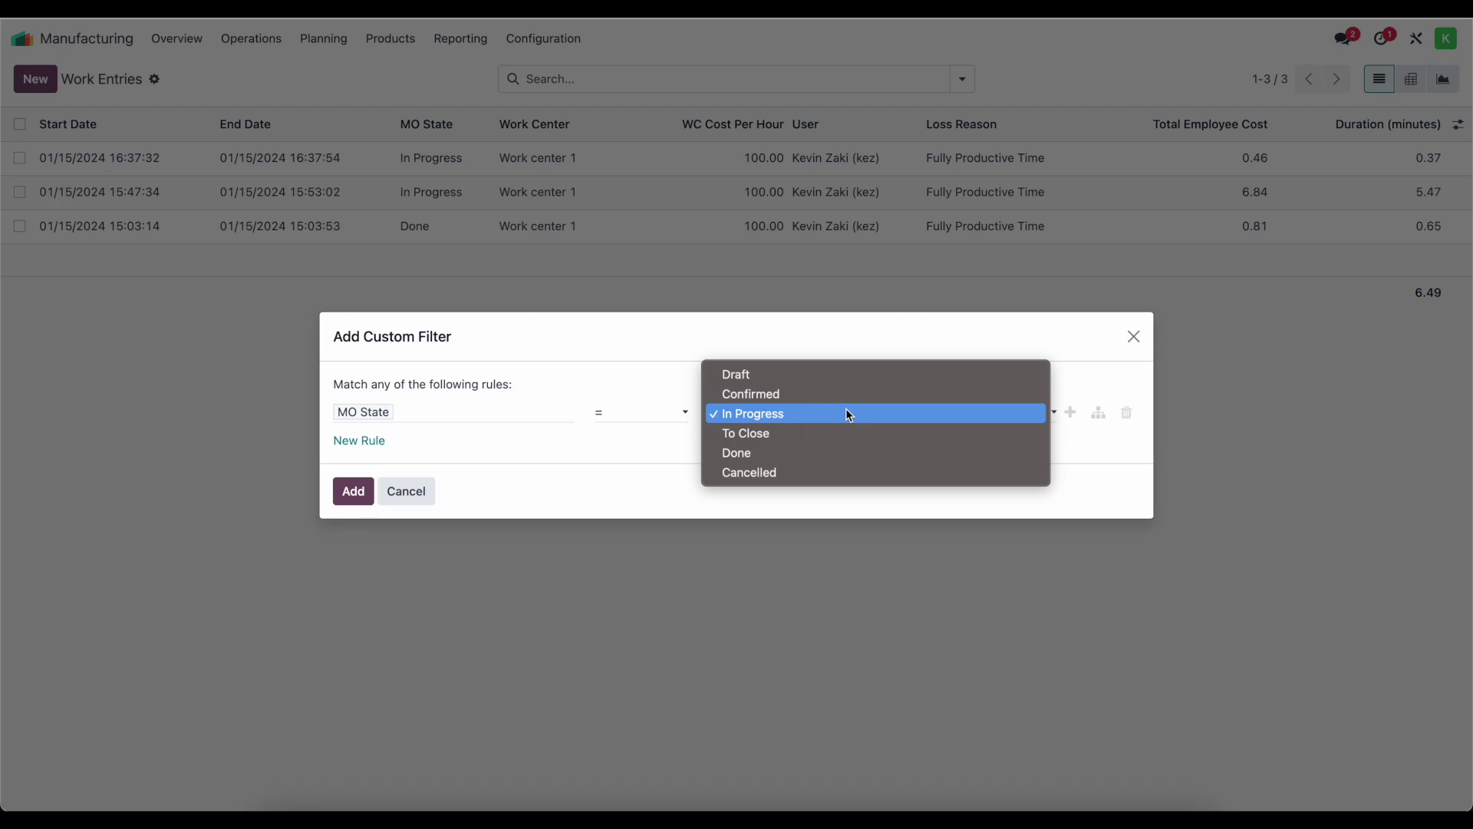
pyautogui.click(722, 419)
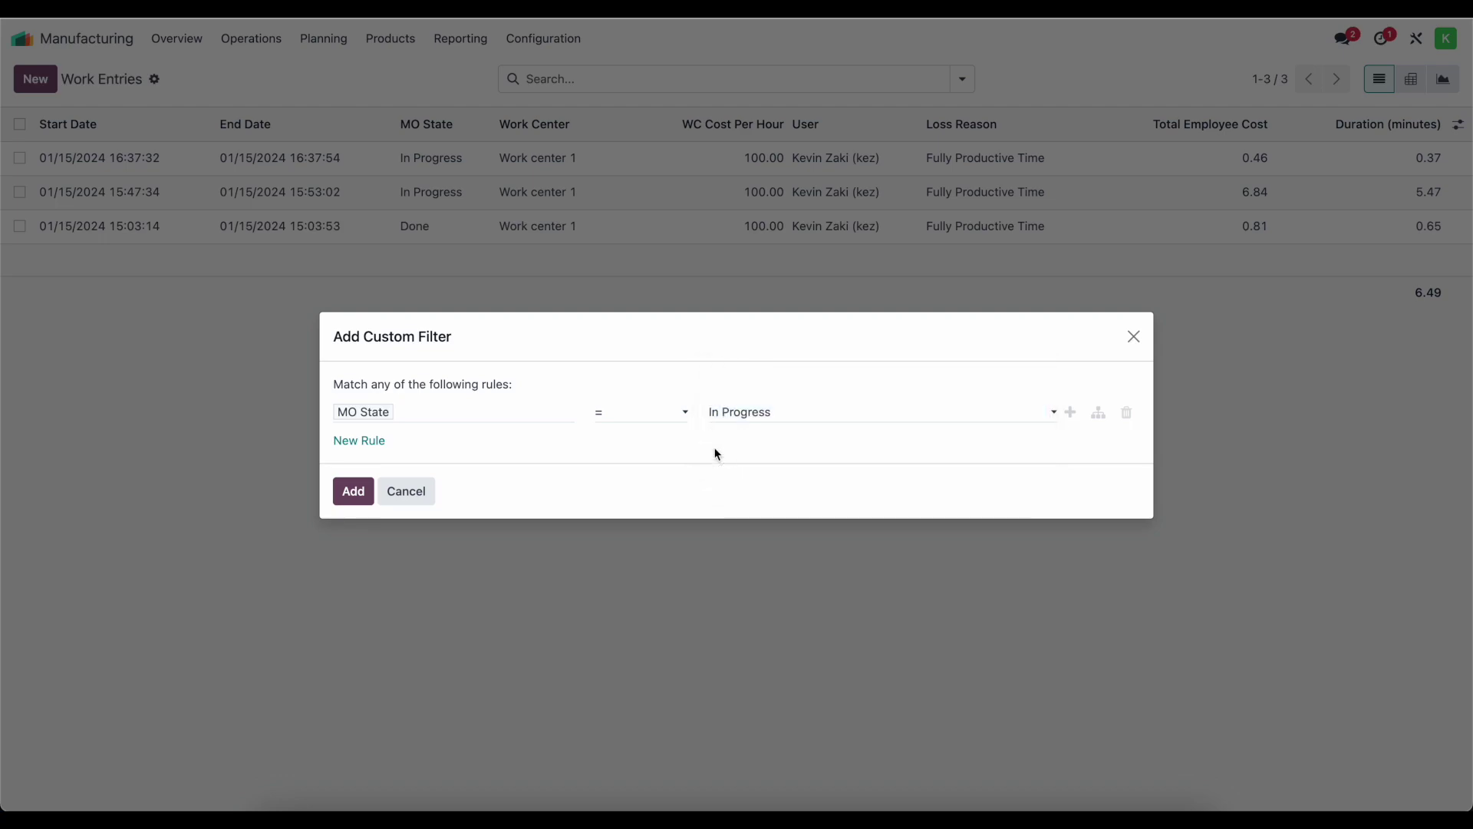
pyautogui.click(353, 490)
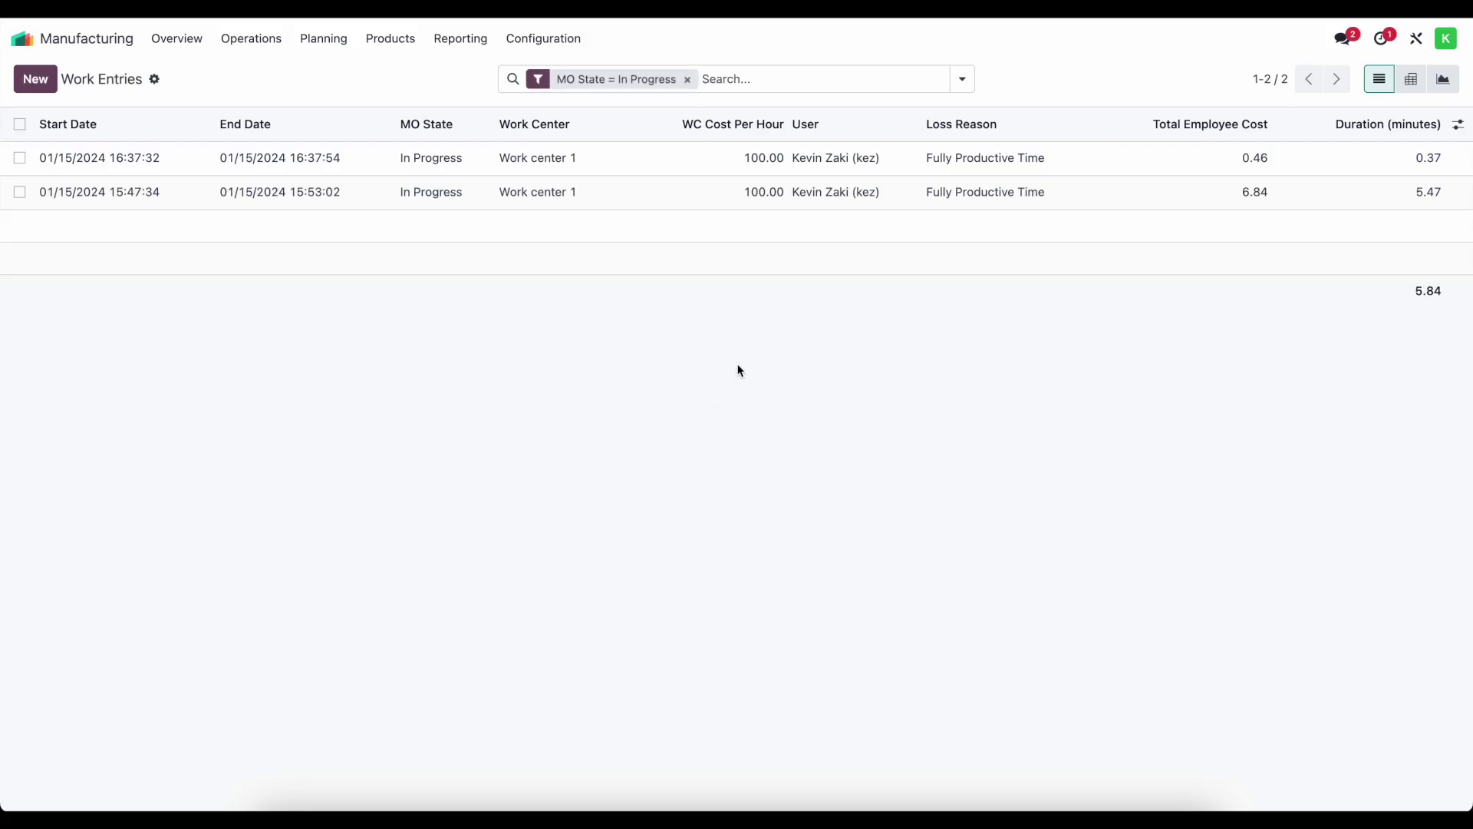
# Save the filtered Work Entries search as a favorite named WIP.
pyautogui.click(962, 79)
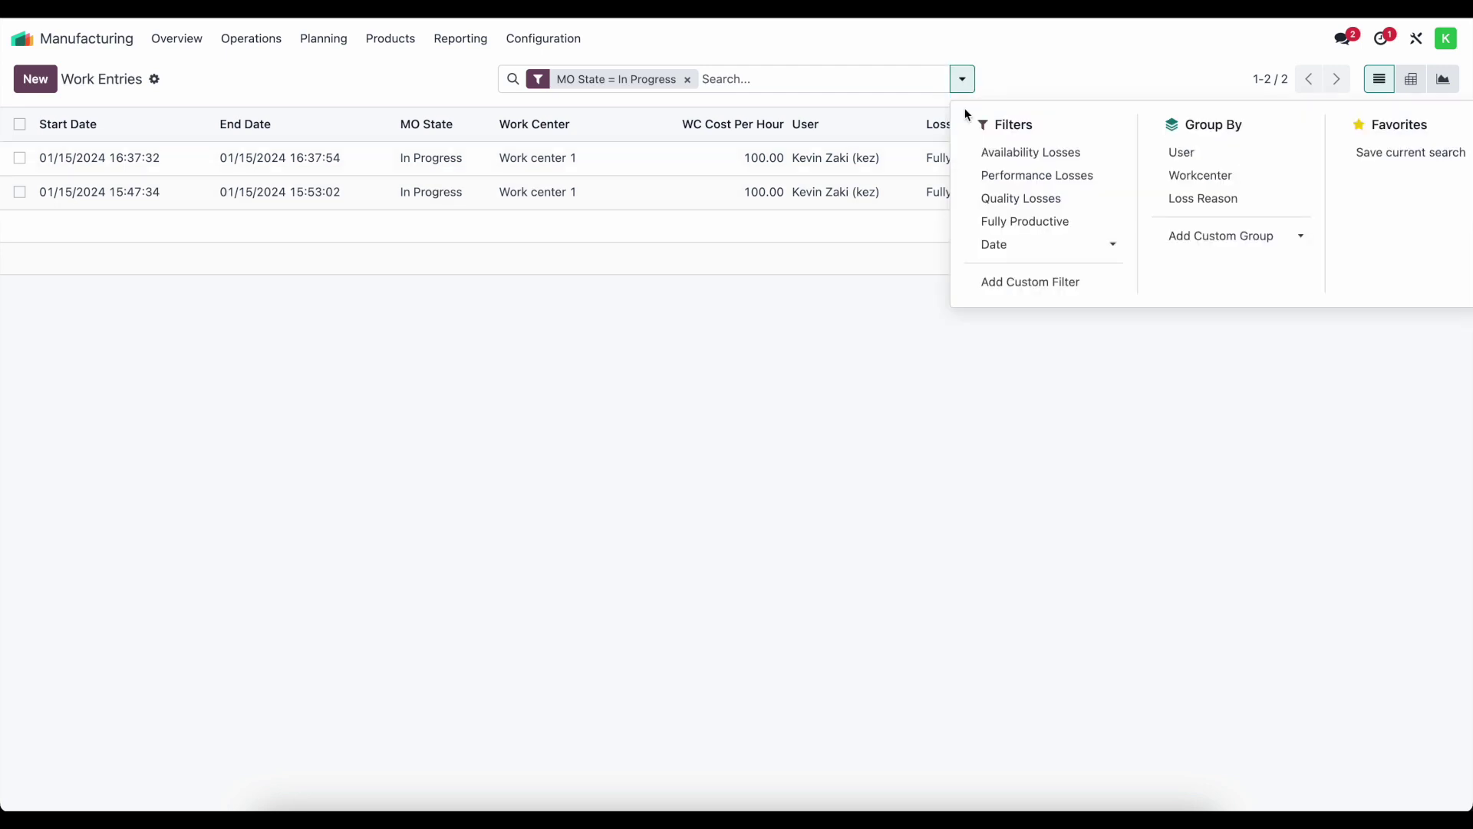
pyautogui.click(1371, 157)
pyautogui.tripleClick(1383, 178)
pyautogui.write('WIP')
pyautogui.click(1429, 258)
pyautogui.click(838, 351)
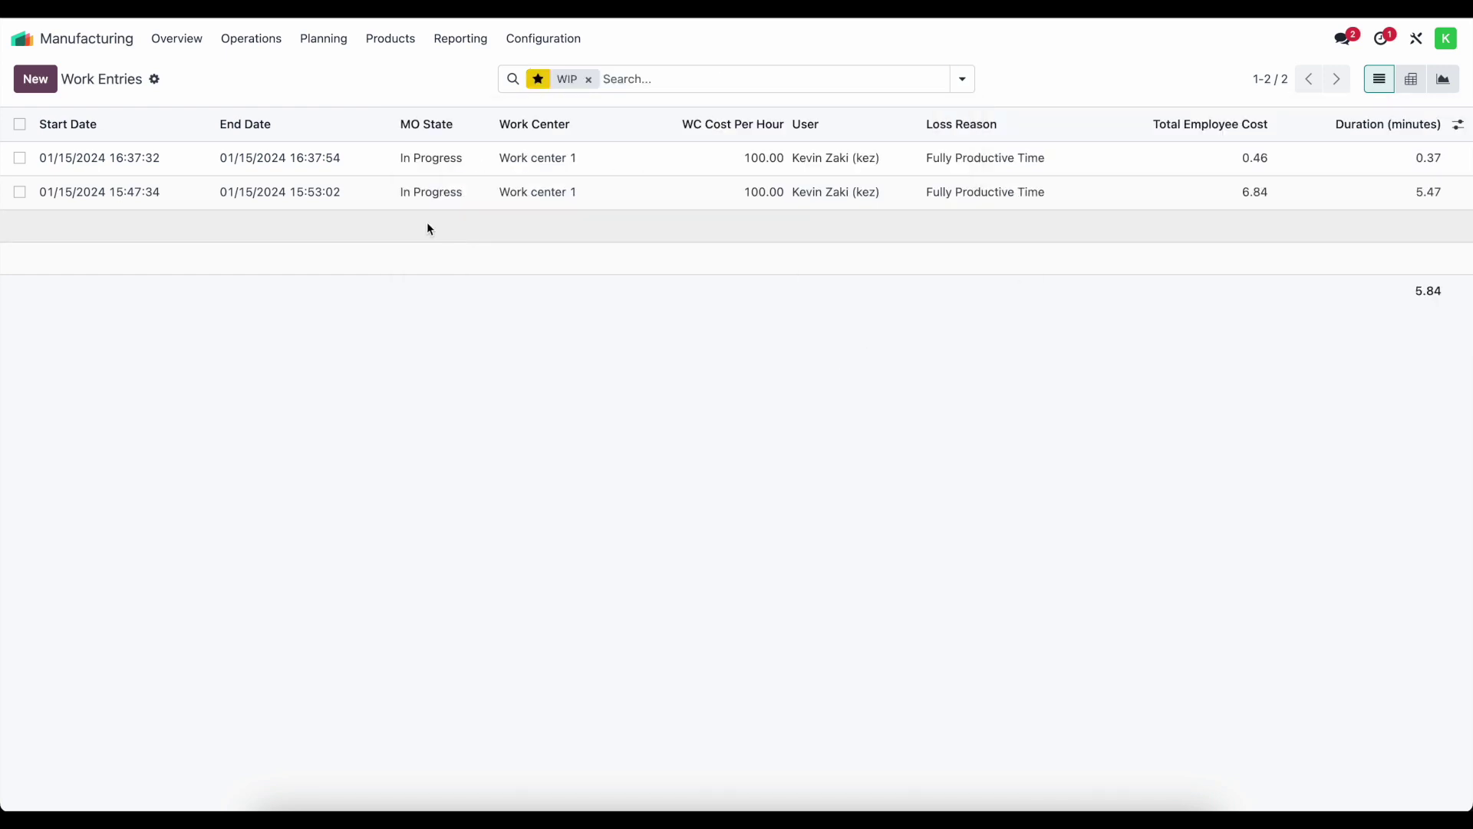
# Select all filtered work entries and open their data export settings.
pyautogui.click(23, 124)
pyautogui.click(788, 79)
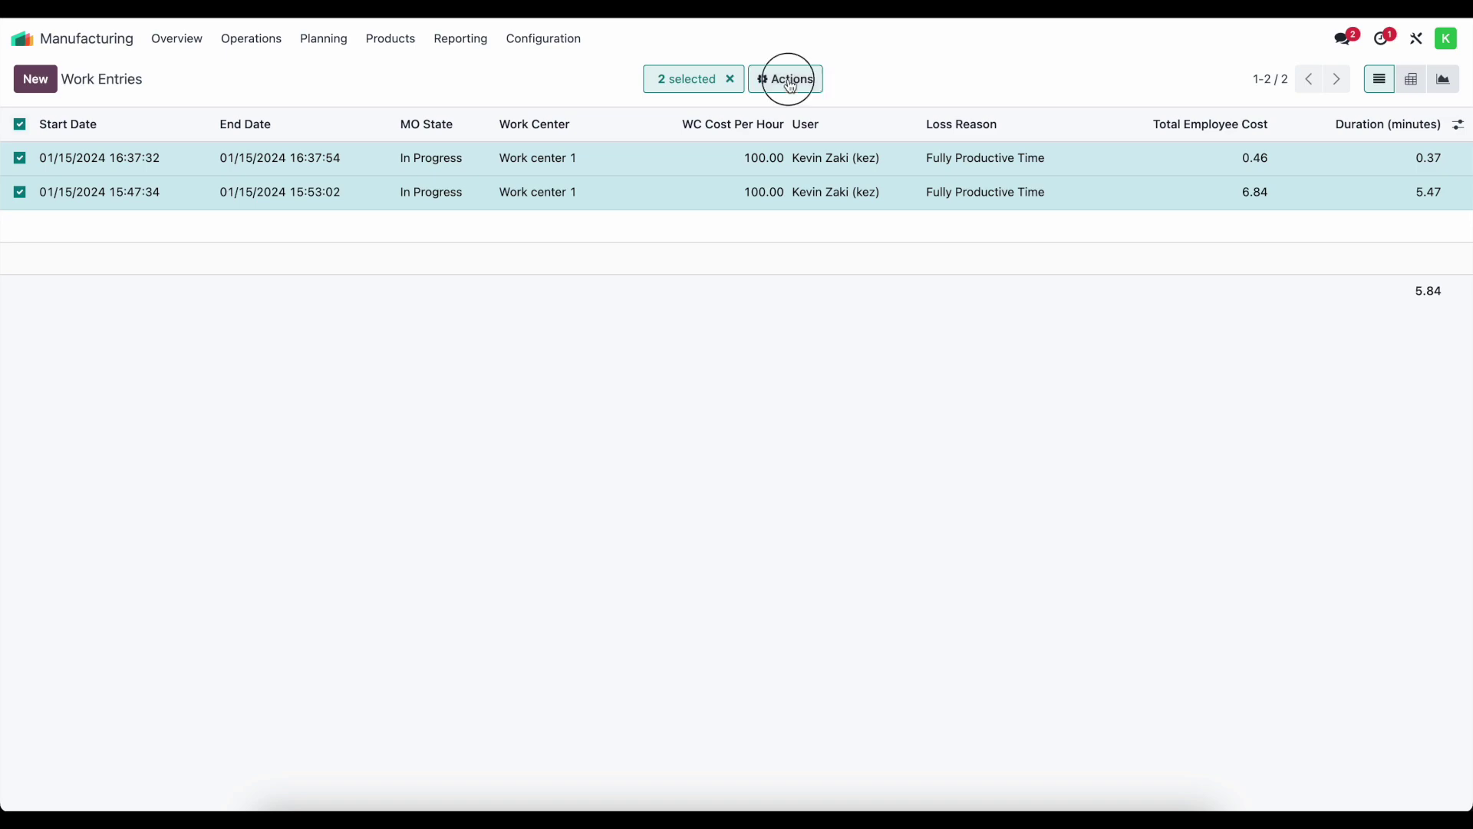
pyautogui.click(795, 116)
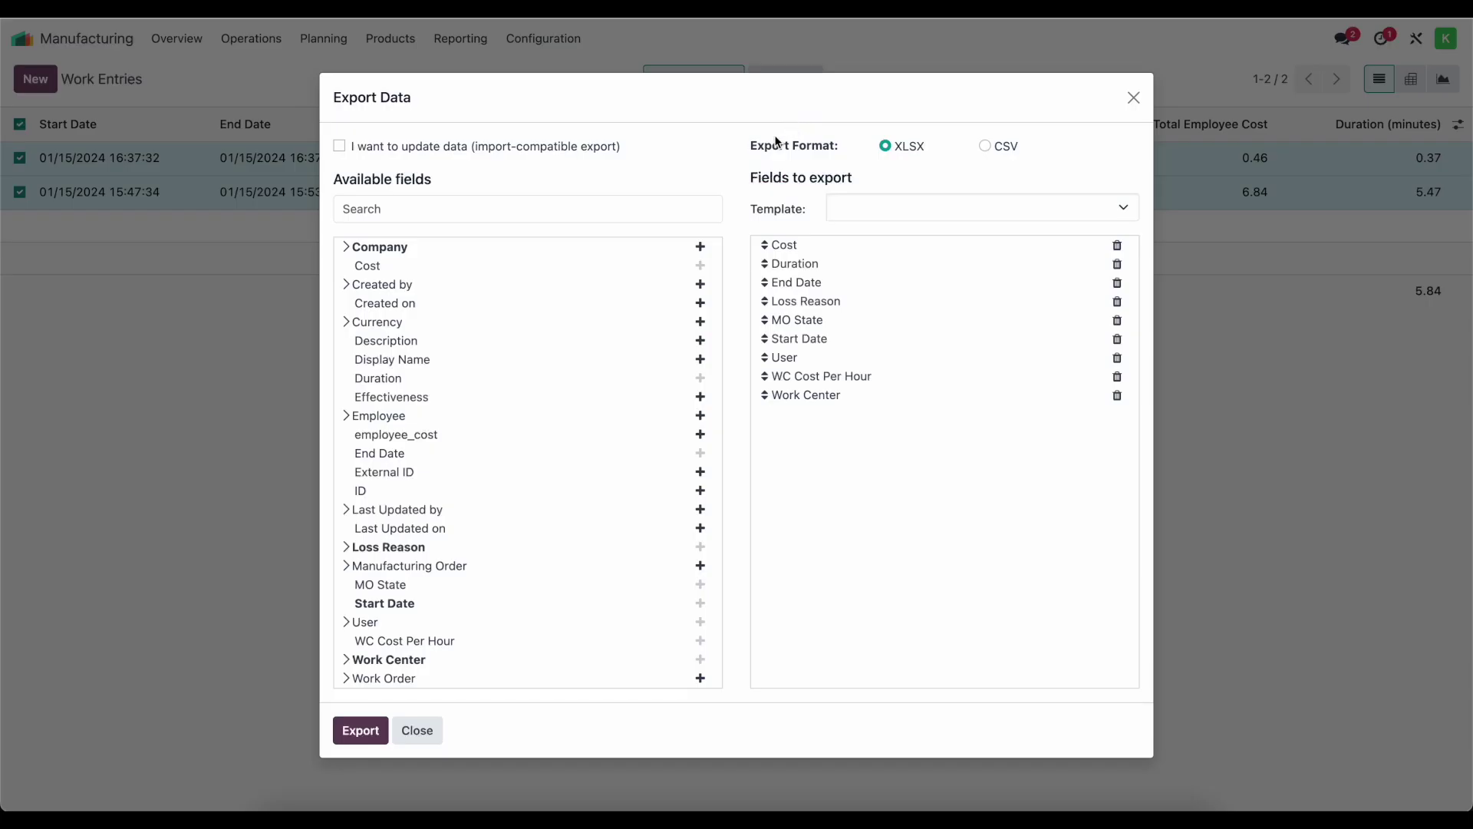
# Move the Export Data dialog lower and remove all default fields from the fields to export.
pyautogui.moveTo(906, 99); pyautogui.dragTo(852, 263)
pyautogui.click(1066, 414)
pyautogui.click(1065, 414)
pyautogui.click(1065, 414)
pyautogui.click(1065, 414)
pyautogui.click(1066, 415)
pyautogui.click(1066, 414)
pyautogui.click(1066, 415)
pyautogui.click(1066, 414)
pyautogui.click(1066, 414)
# Add the WC Cost Per Hour, Duration and employee_cost fields to the export.
pyautogui.click(541, 379)
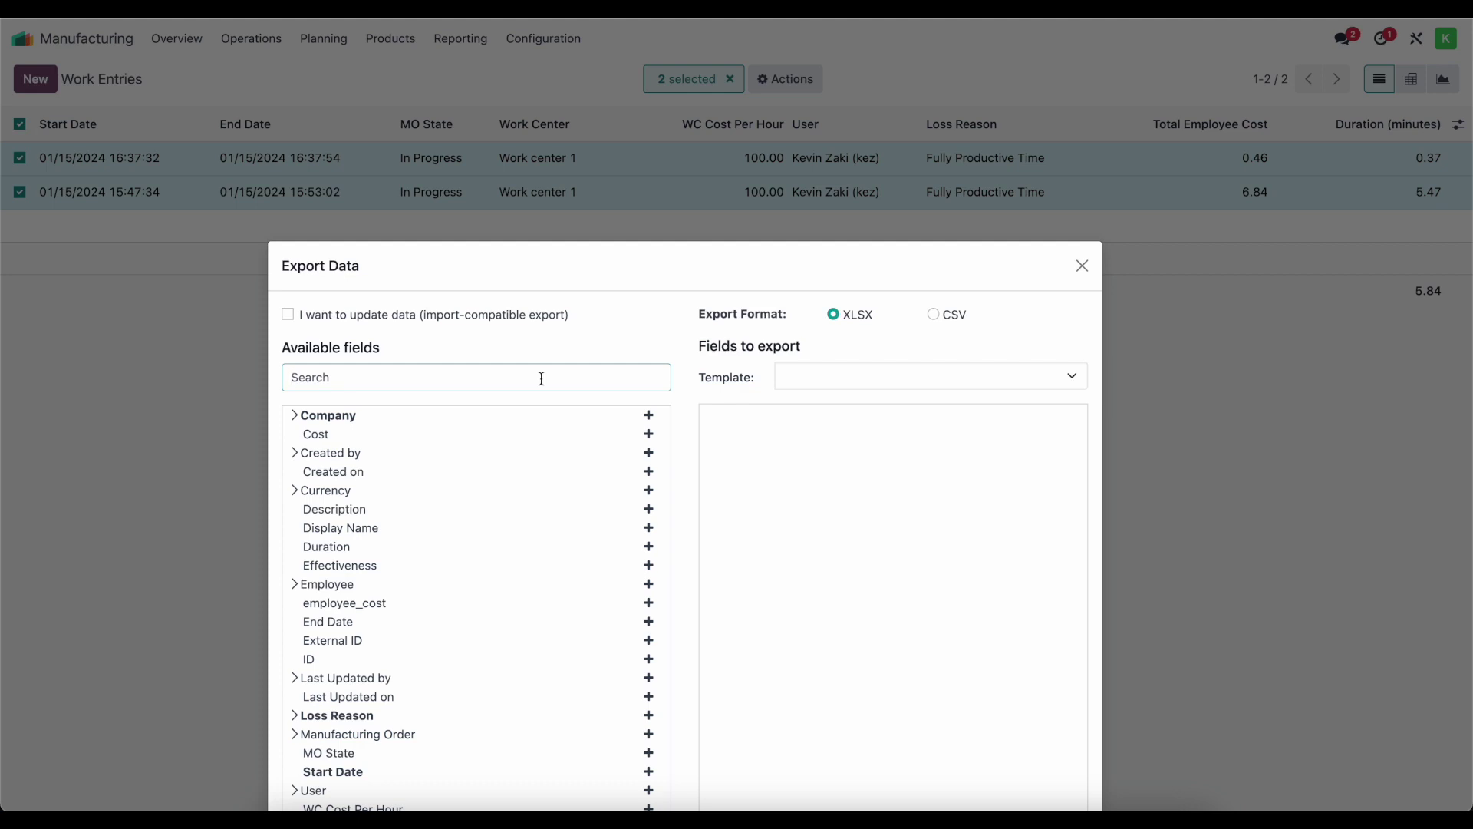
pyautogui.write('wc')
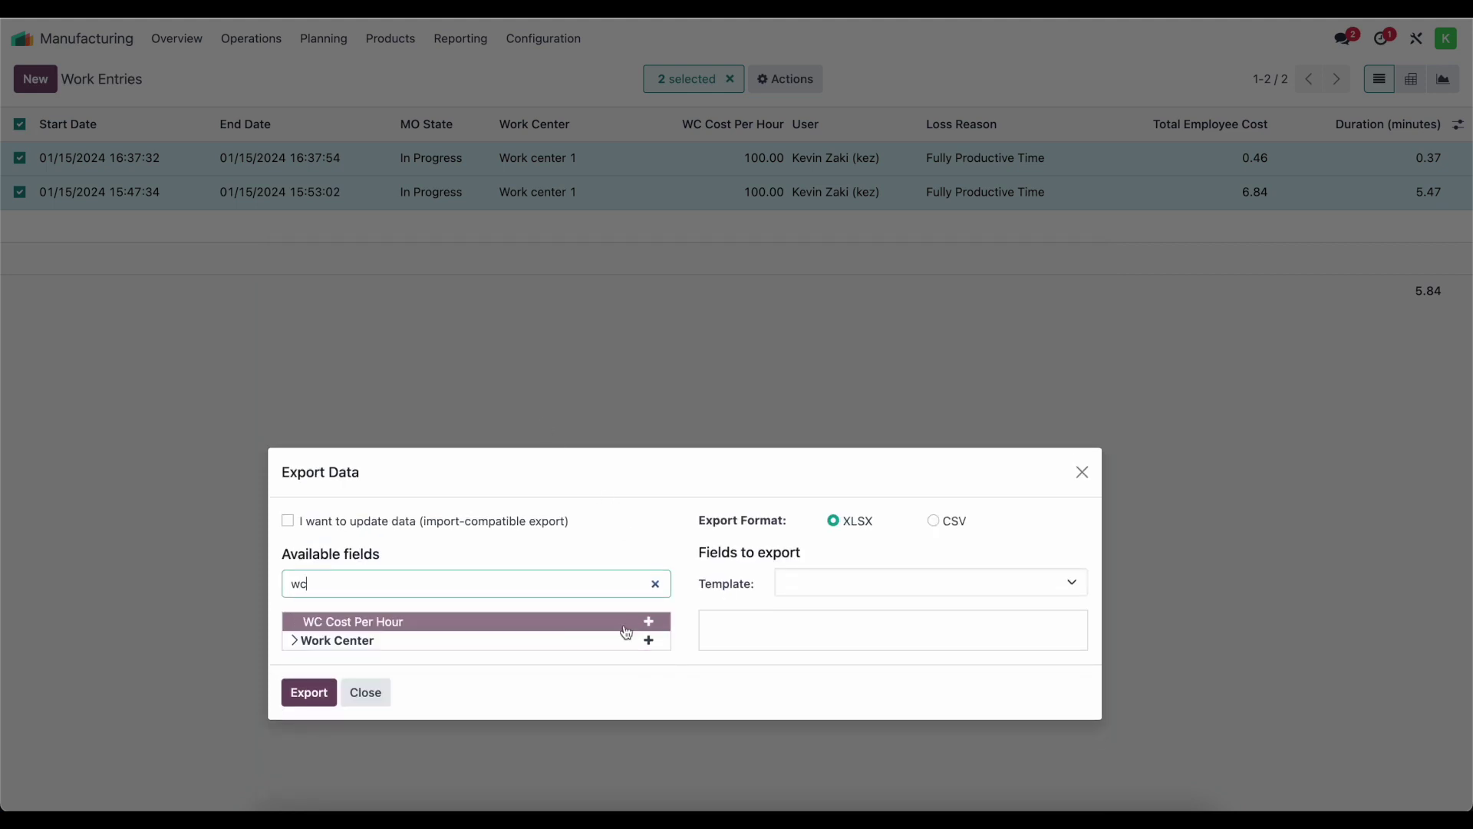
pyautogui.click(649, 620)
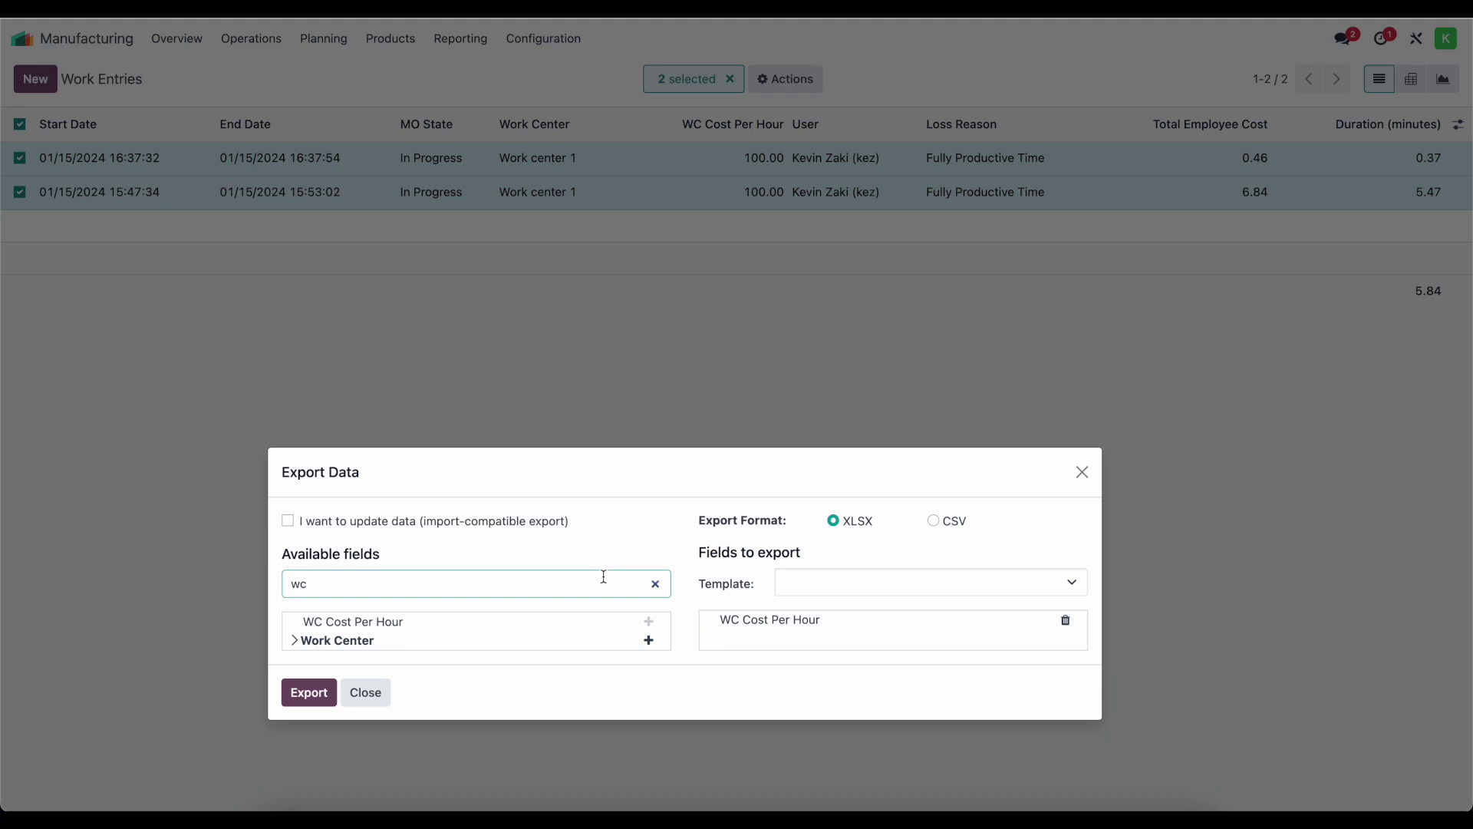
pyautogui.write('dur')
pyautogui.hotkey('ctrl', 'a')
pyautogui.write('dur')
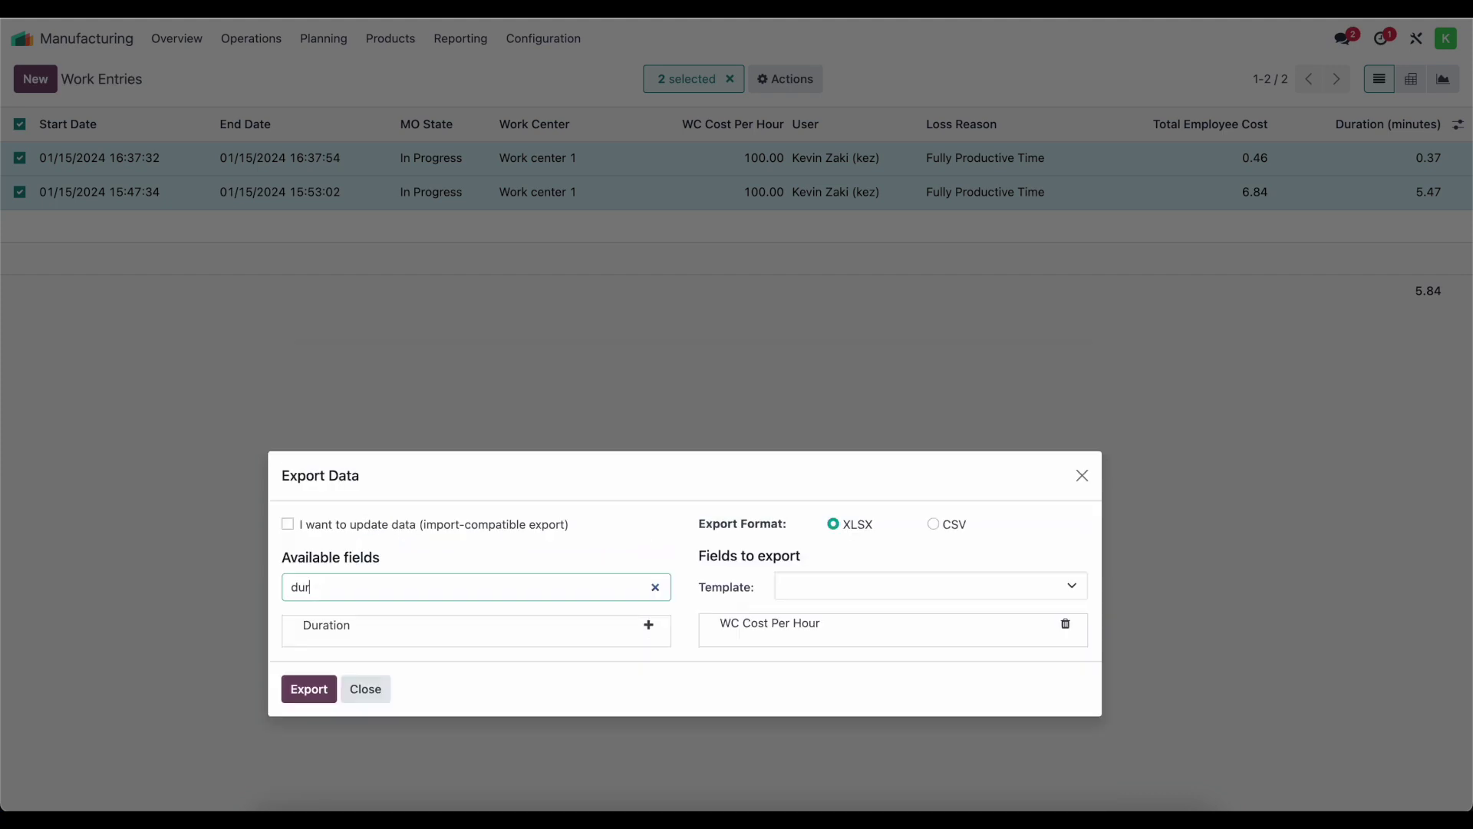
pyautogui.click(649, 625)
pyautogui.click(592, 577)
pyautogui.hotkey('ctrl', 'a')
pyautogui.write('emplo')
pyautogui.click(648, 634)
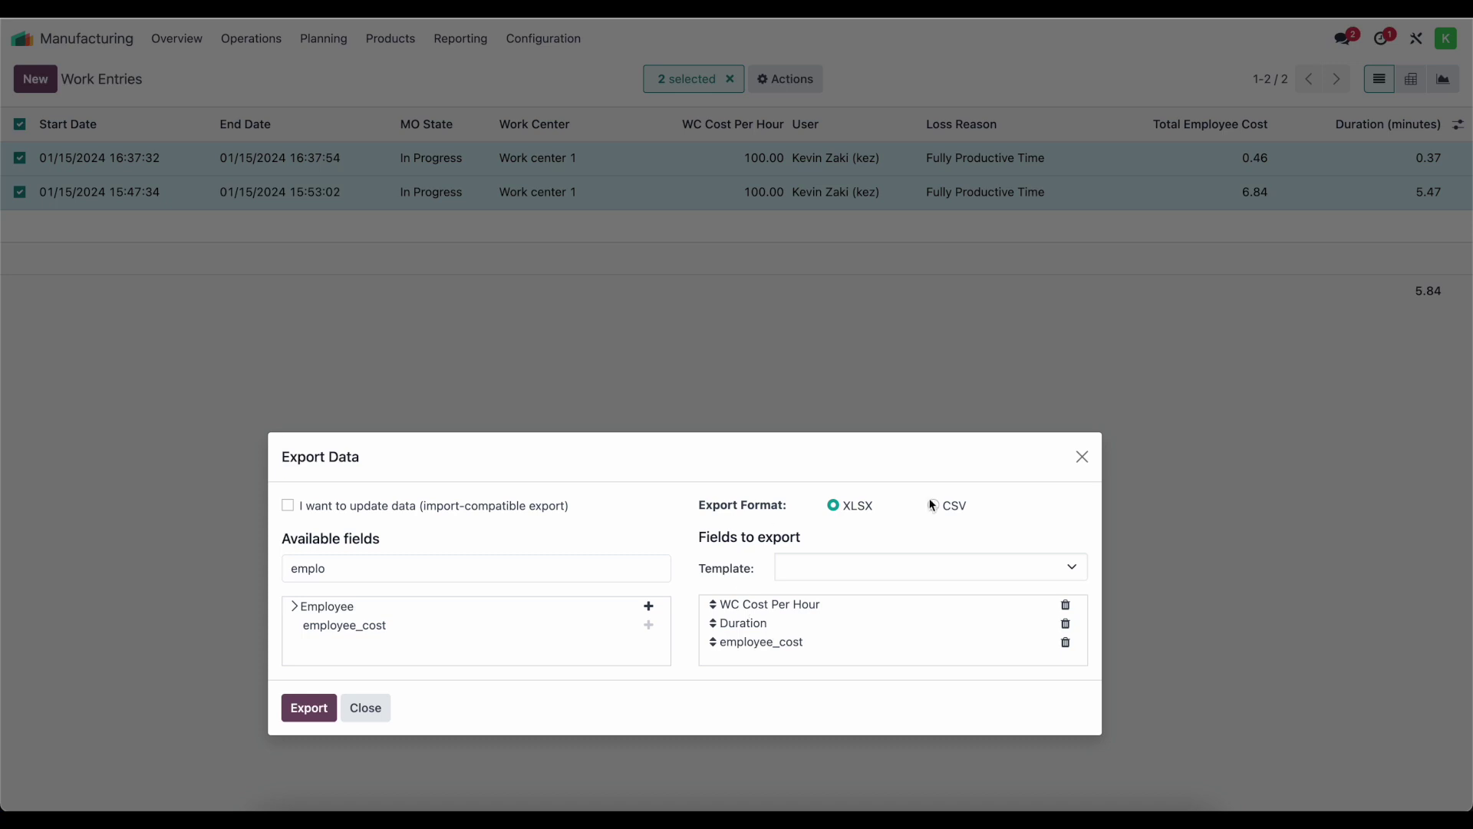
# Save the chosen export fields as a new template named WIP Export.
pyautogui.click(790, 566)
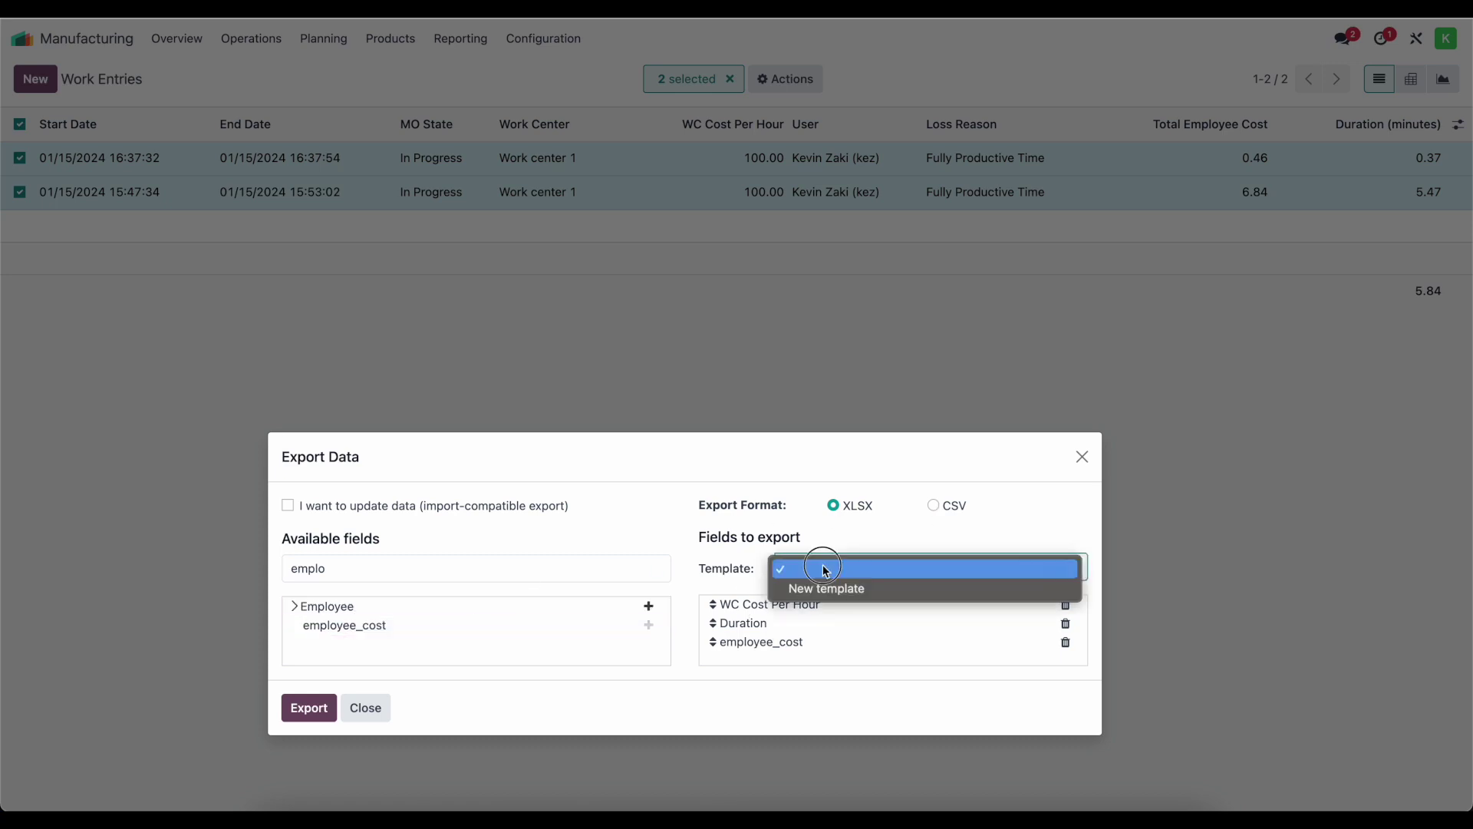
pyautogui.click(822, 585)
pyautogui.click(840, 567)
pyautogui.write('WIP Excport')
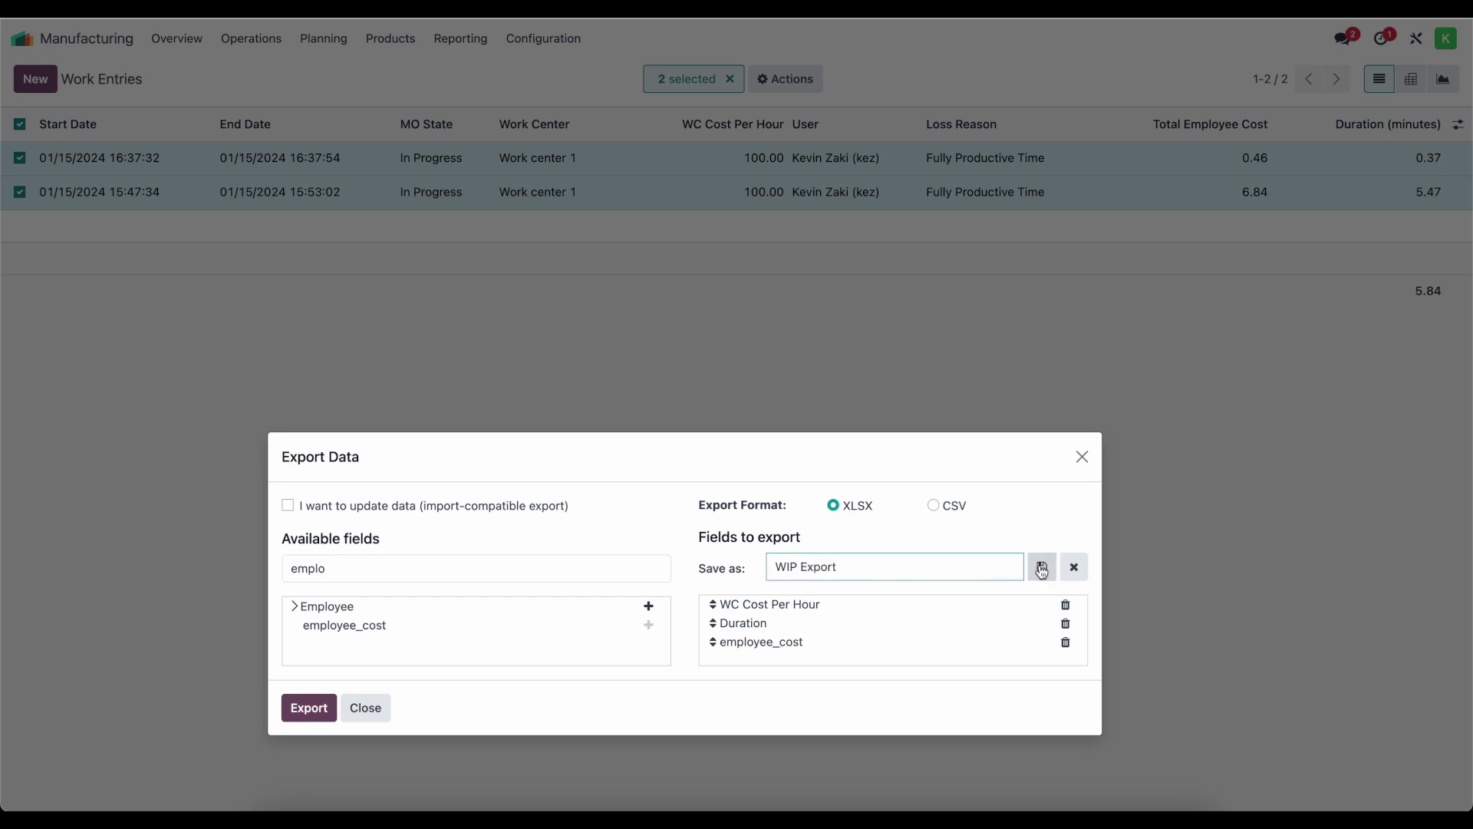
pyautogui.click(1042, 566)
# Export the selected work entries as XLSX and open the downloaded workbook in Excel, in an enlarged window.
pyautogui.click(309, 711)
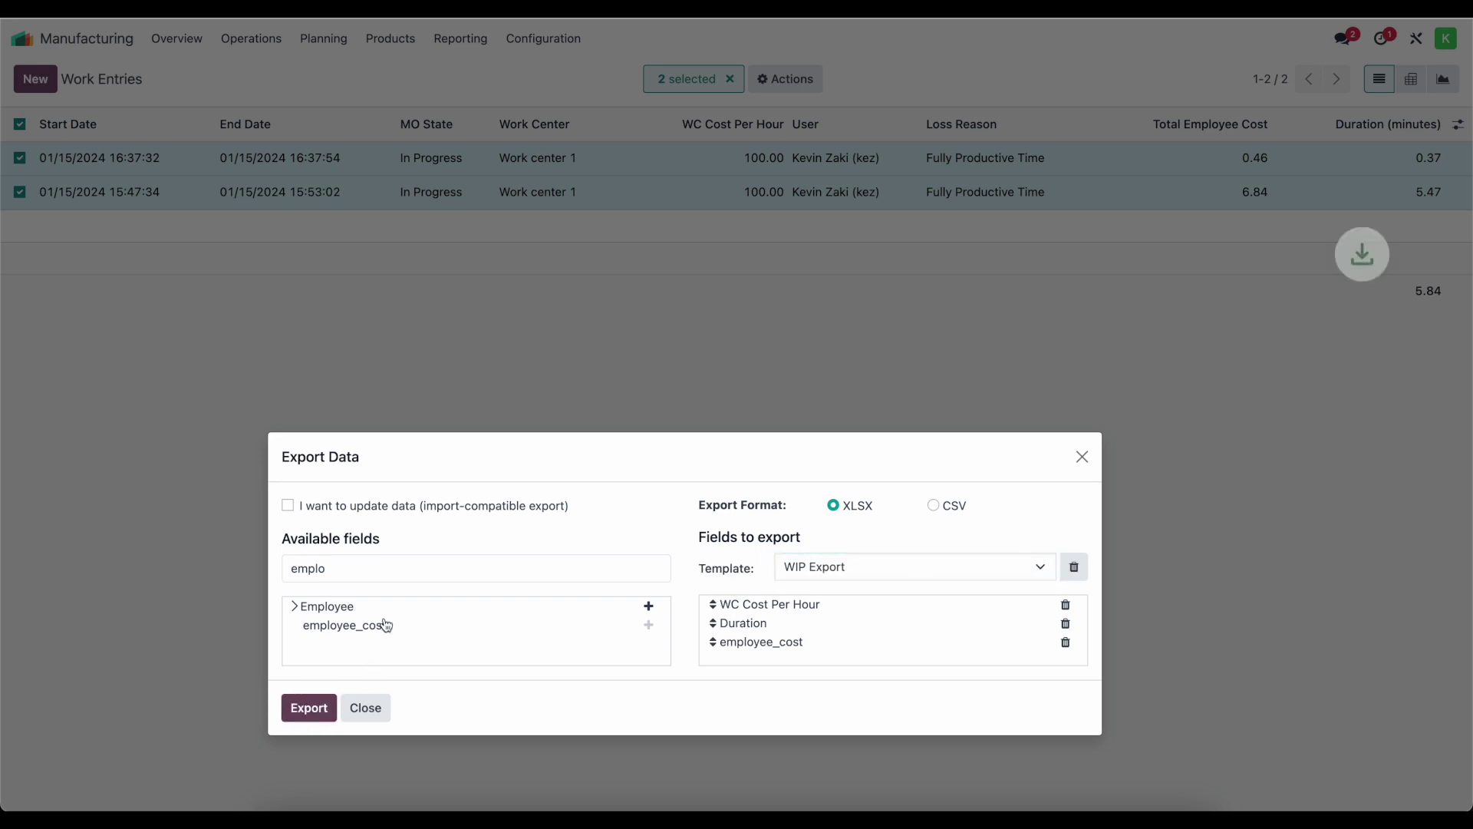
pyautogui.click(1079, 458)
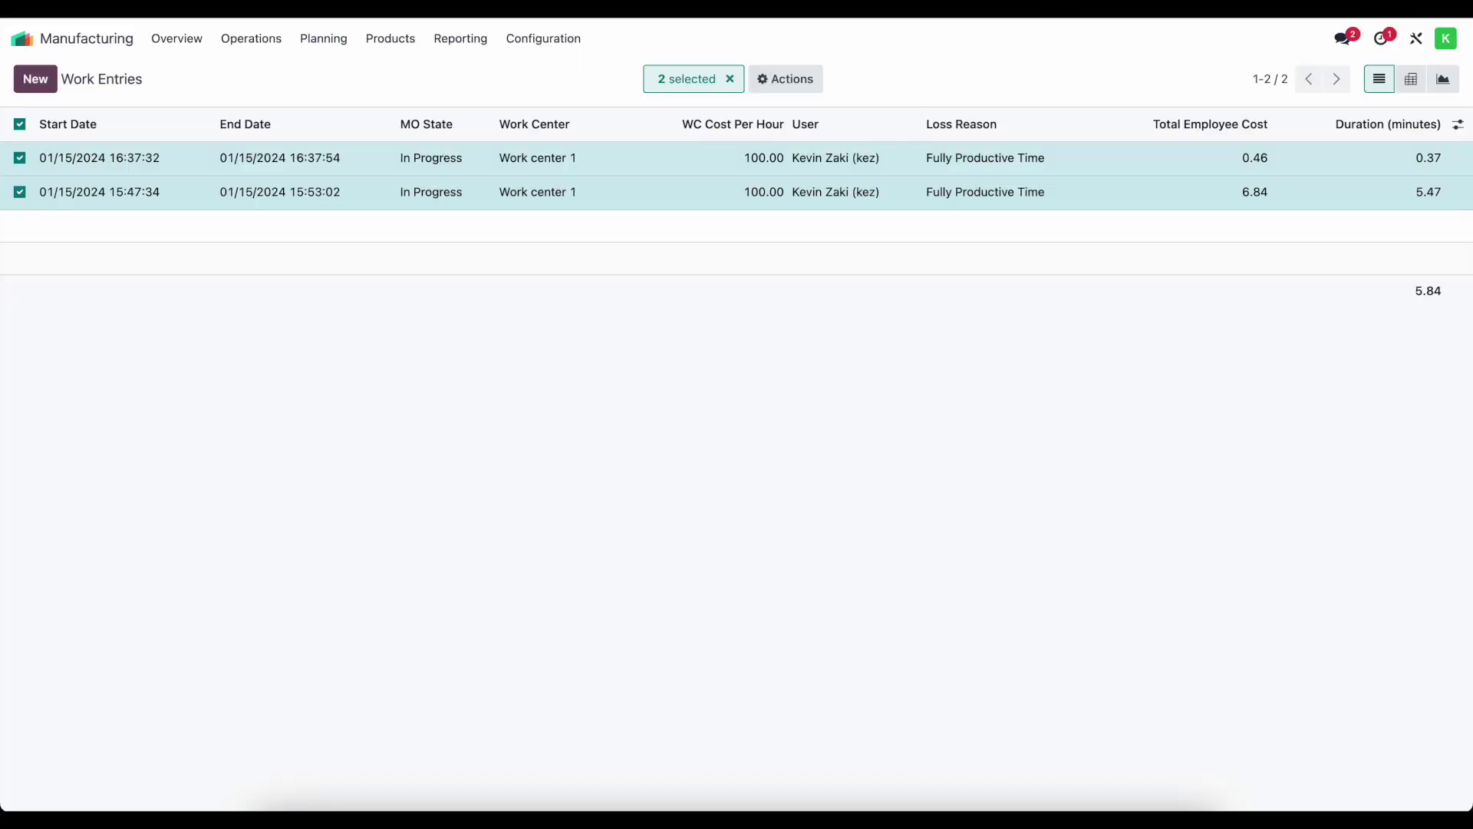
pyautogui.click(1368, 9)
pyautogui.click(1237, 69)
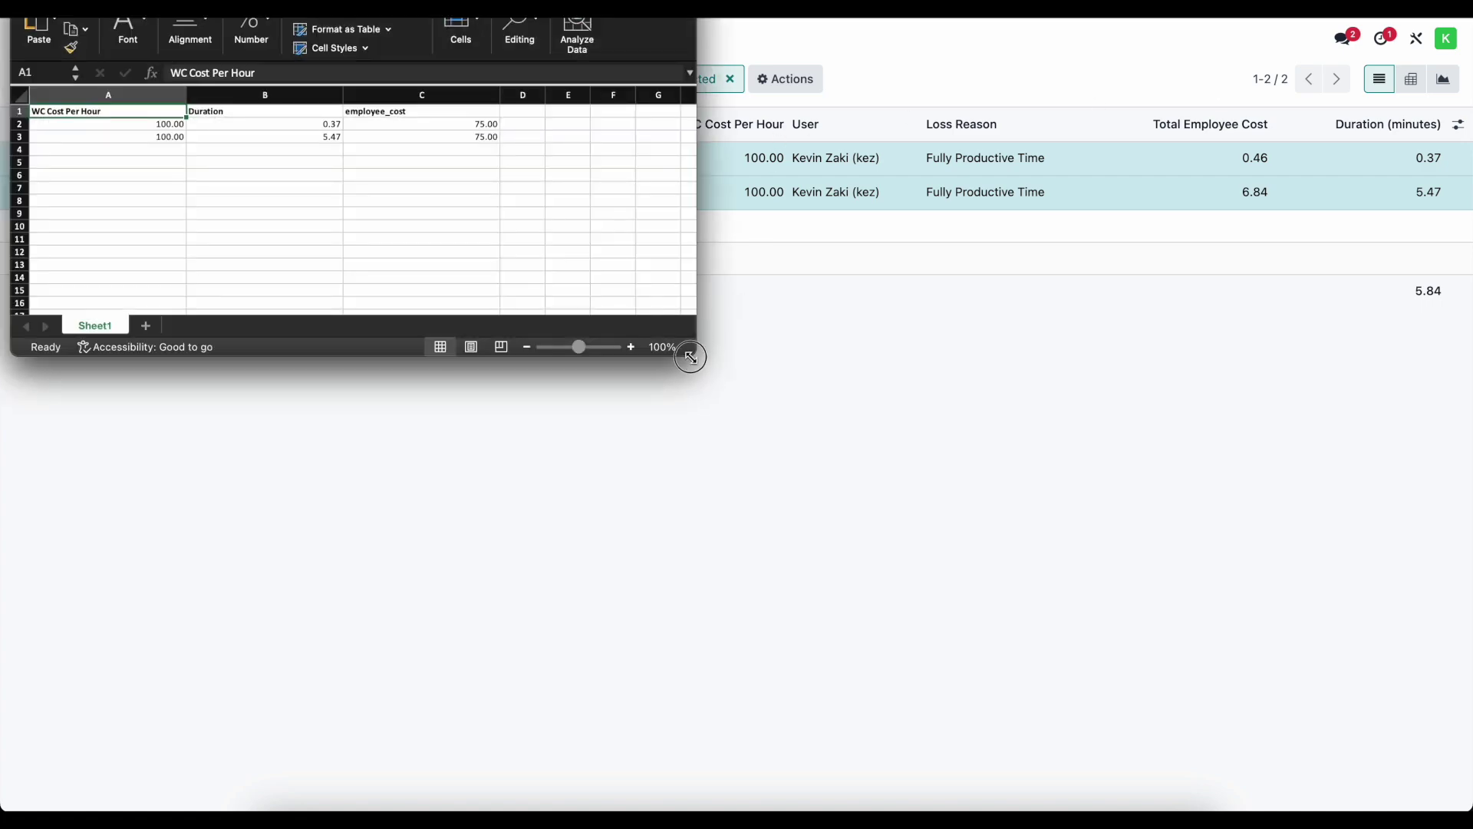
pyautogui.moveTo(694, 355); pyautogui.dragTo(976, 558)
pyautogui.moveTo(457, 0); pyautogui.dragTo(543, 89)
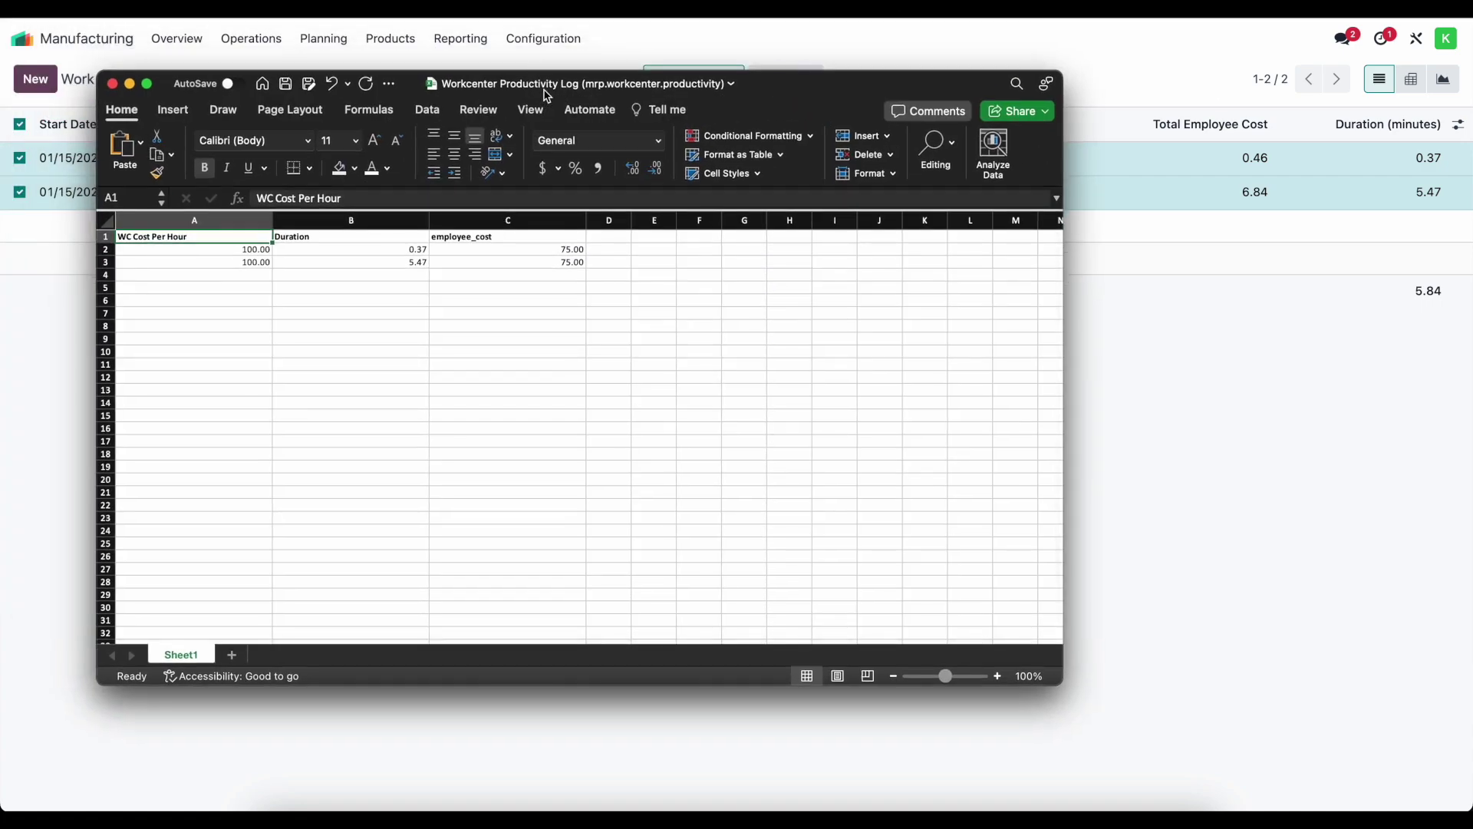
# Sum the employee_cost column in cell C7 with =SUM(C2:C4).
pyautogui.click(544, 317)
pyautogui.write('=sum(')
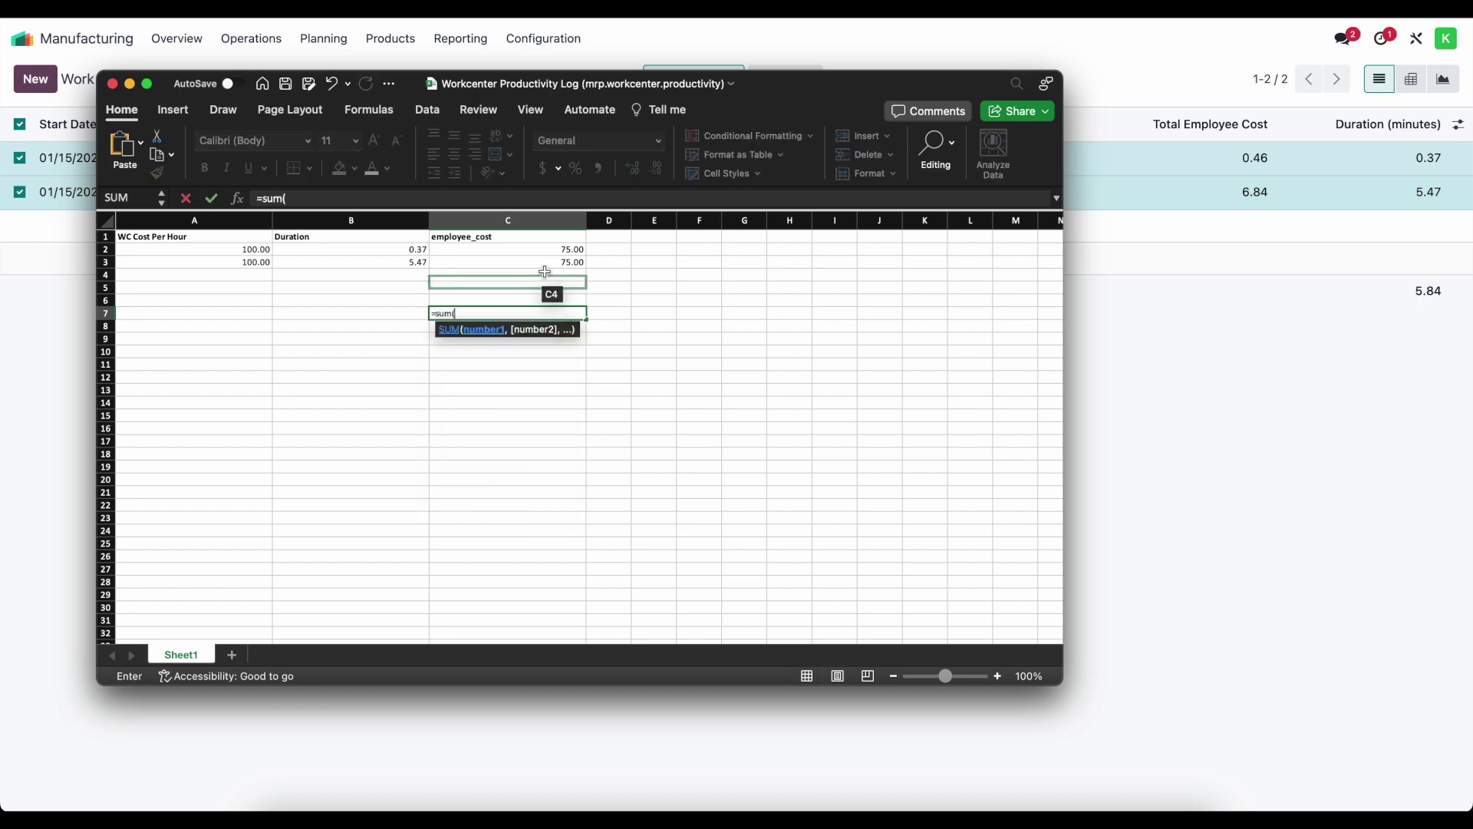
pyautogui.moveTo(543, 251); pyautogui.dragTo(542, 274)
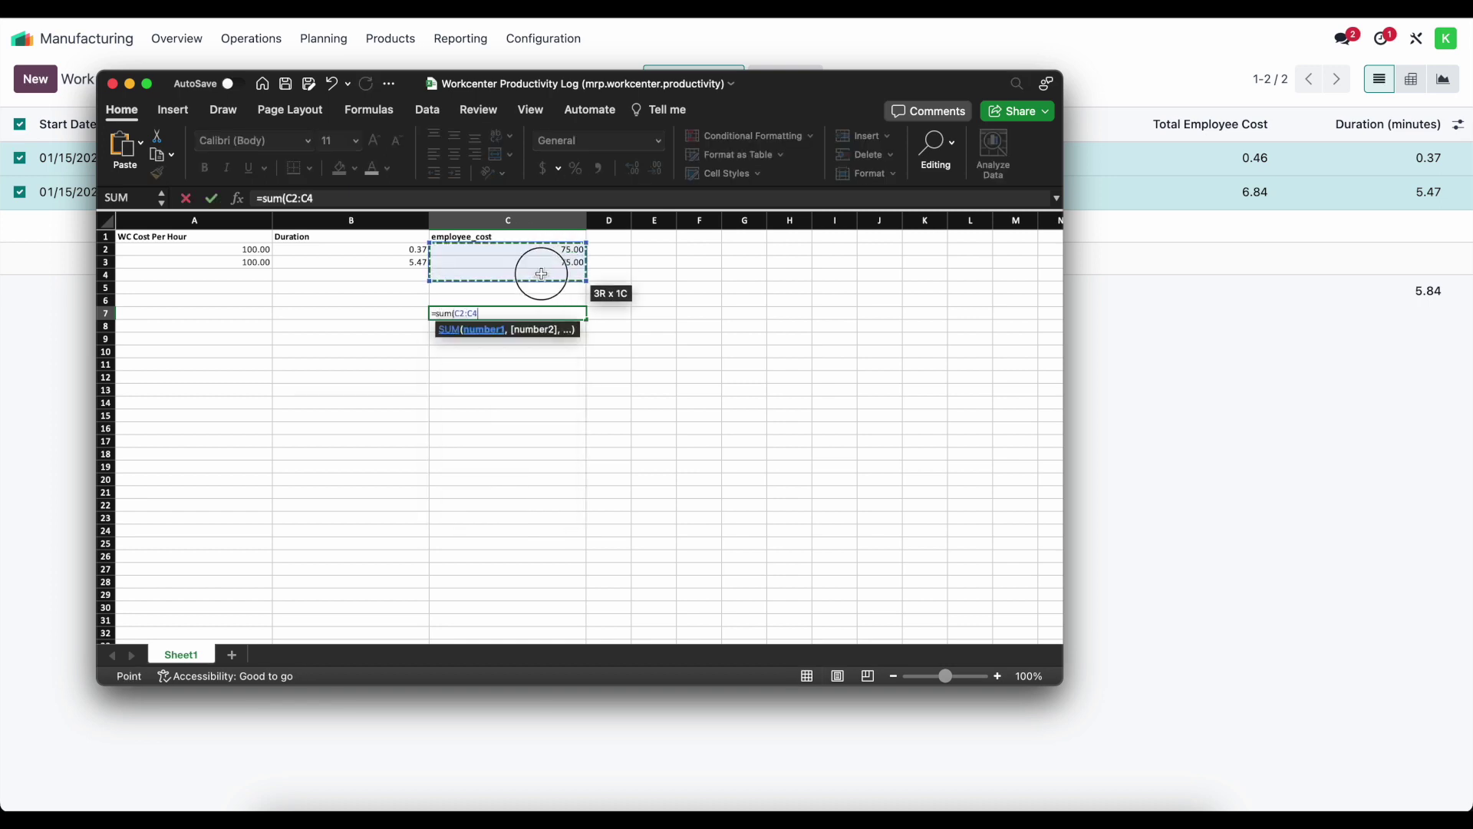
pyautogui.write(')')
pyautogui.press('Return')
pyautogui.click(529, 313)
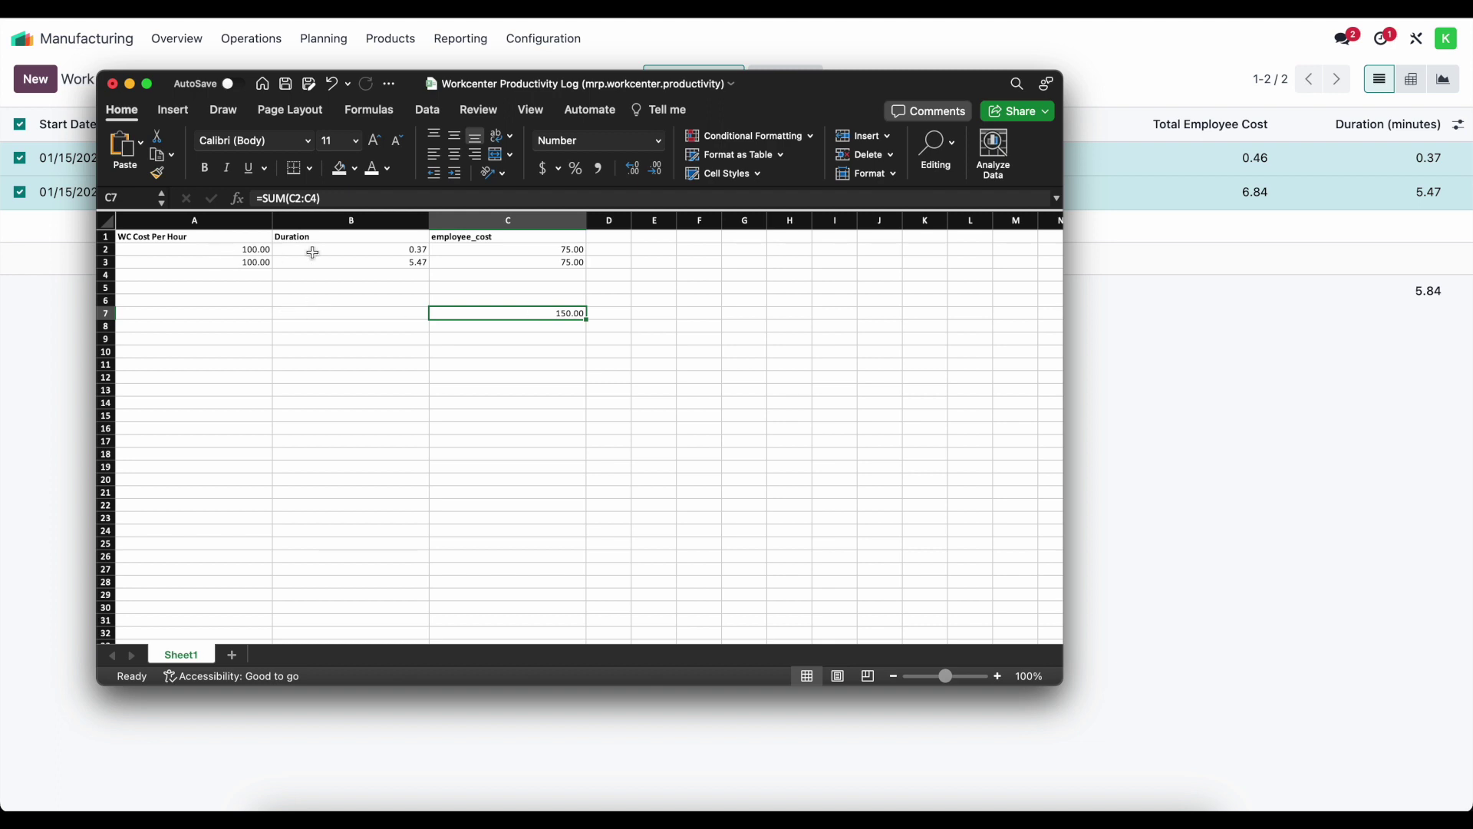
# Insert a column before employee_cost and give it the header Work Center Costs.
pyautogui.click(508, 220)
pyautogui.rightClick(503, 221)
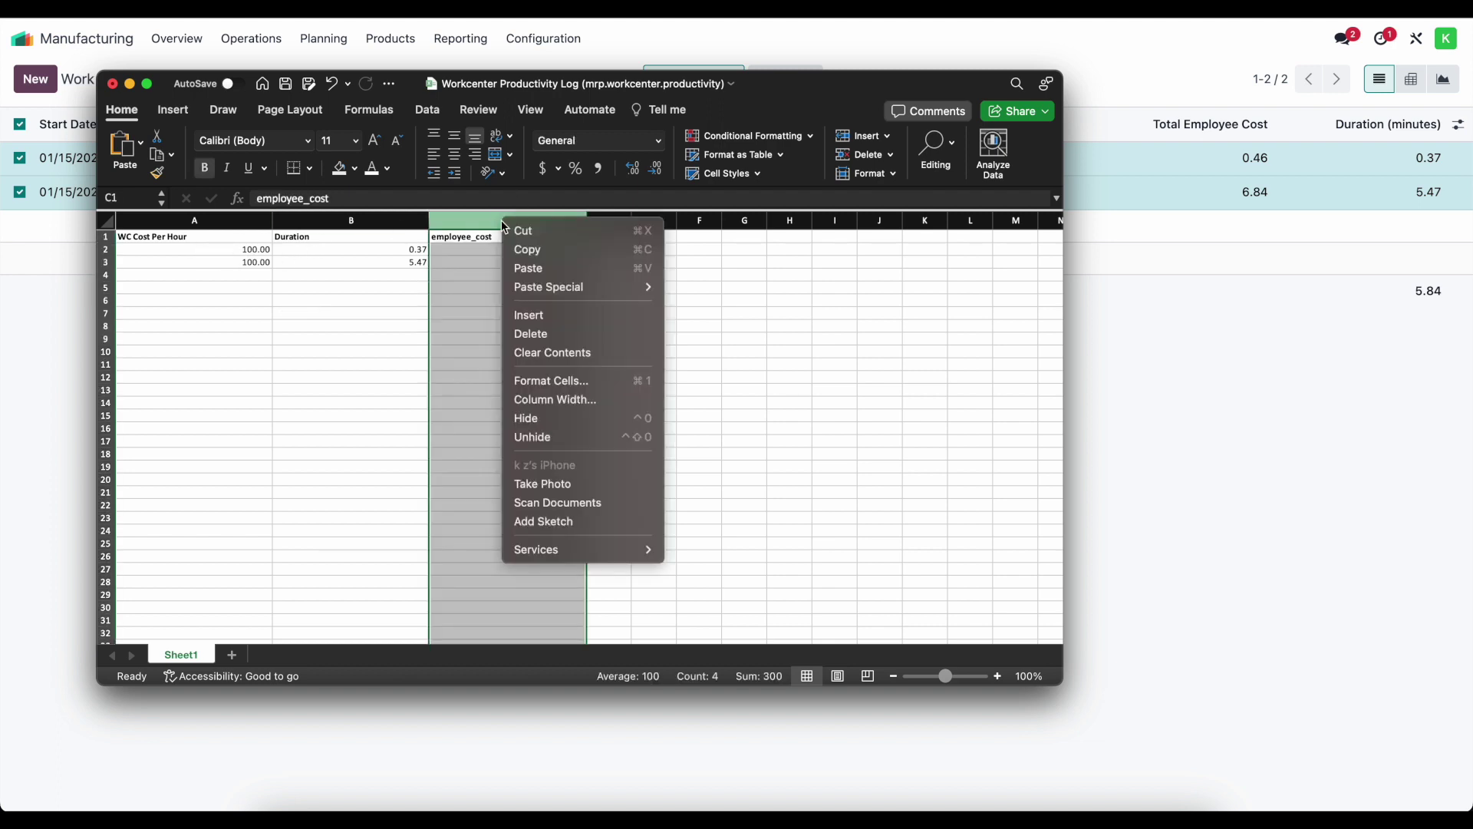
pyautogui.click(546, 316)
pyautogui.click(499, 237)
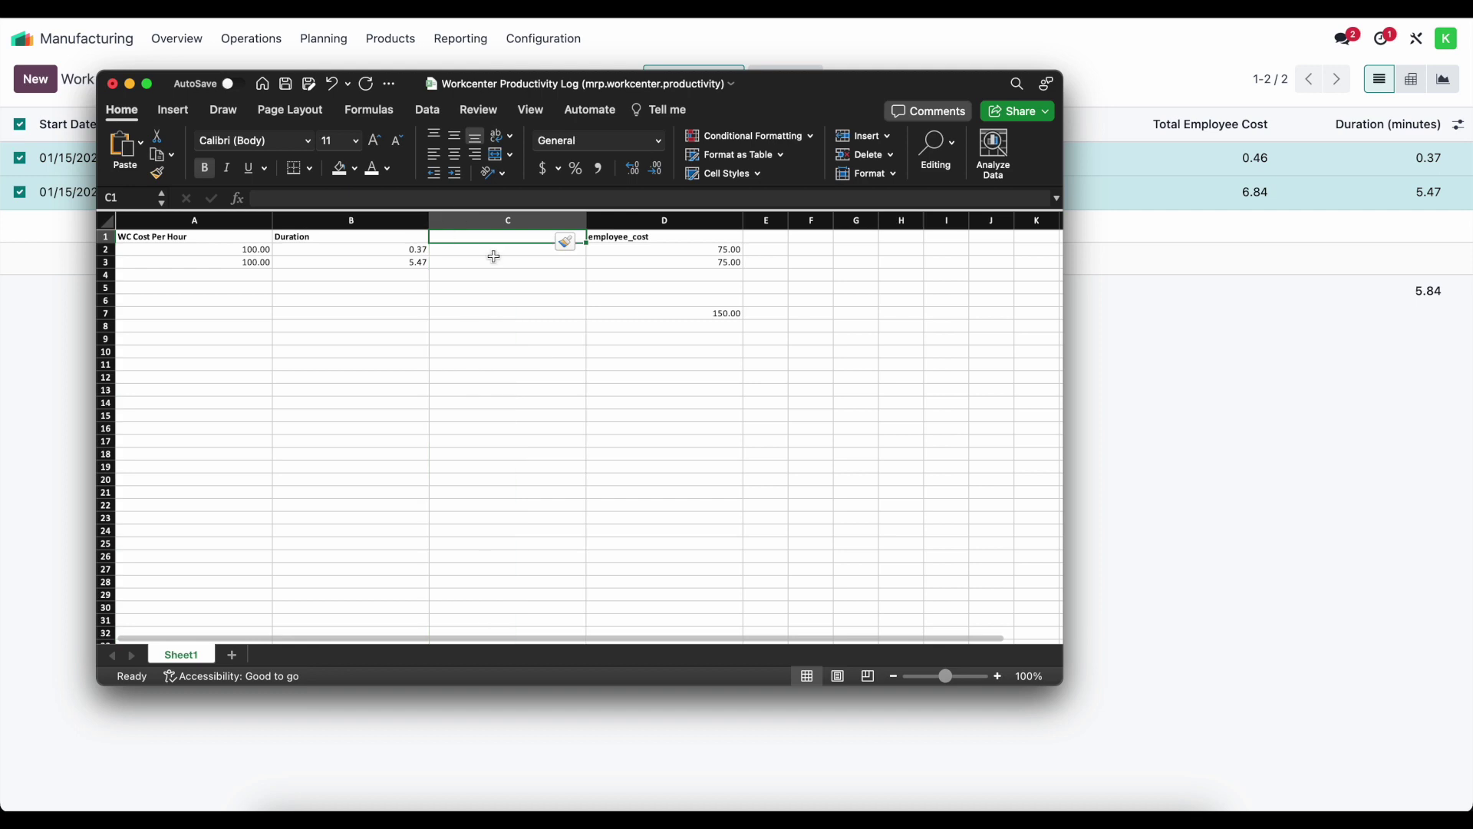
pyautogui.write('Work Center Costs')
pyautogui.press('Return')
# Calculate the first work center cost in C2 with =B2*(60/100) and fill the formula down to C3.
pyautogui.write('=')
pyautogui.click(412, 249)
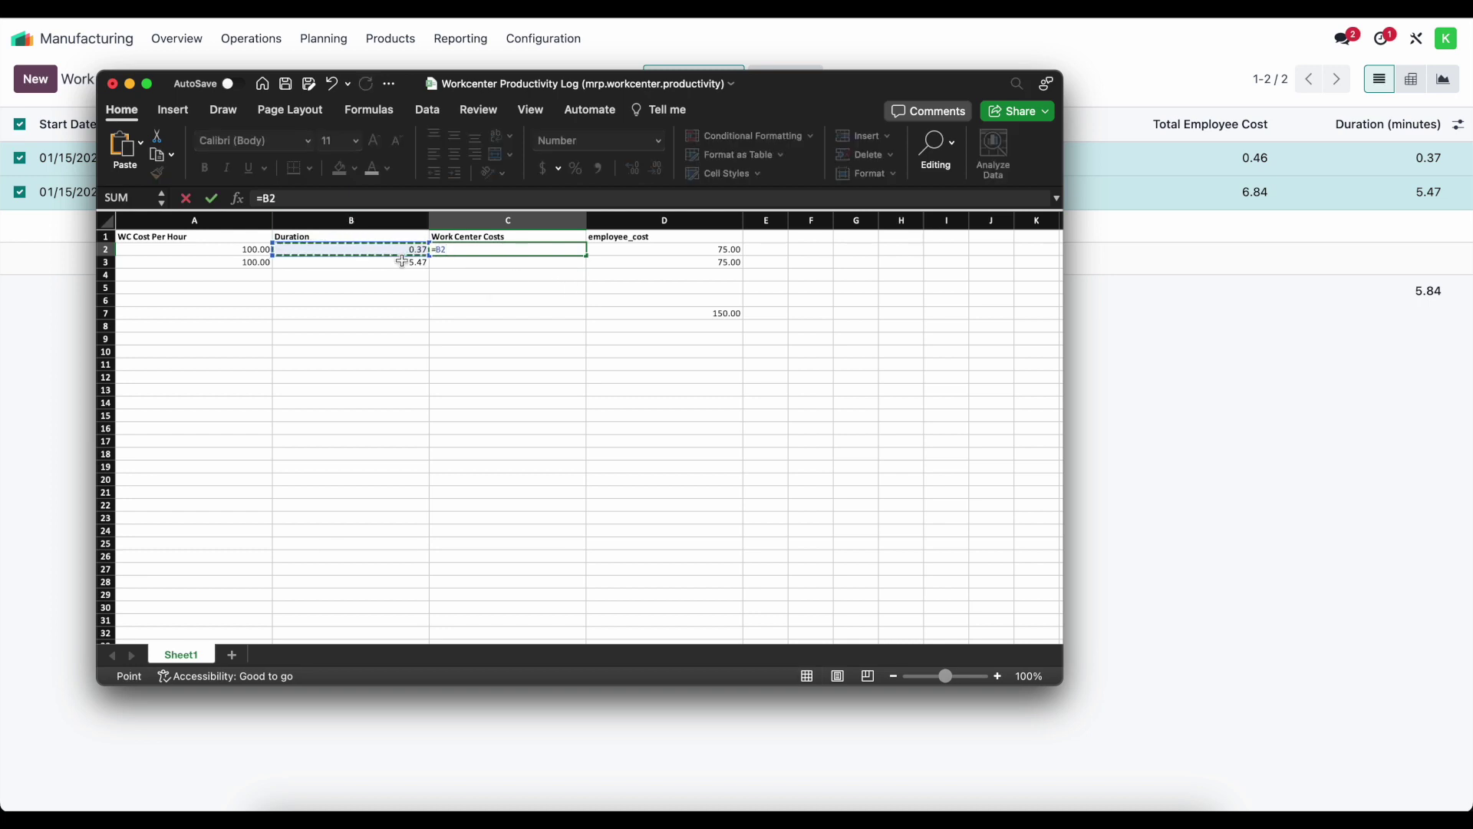
pyautogui.write('(')
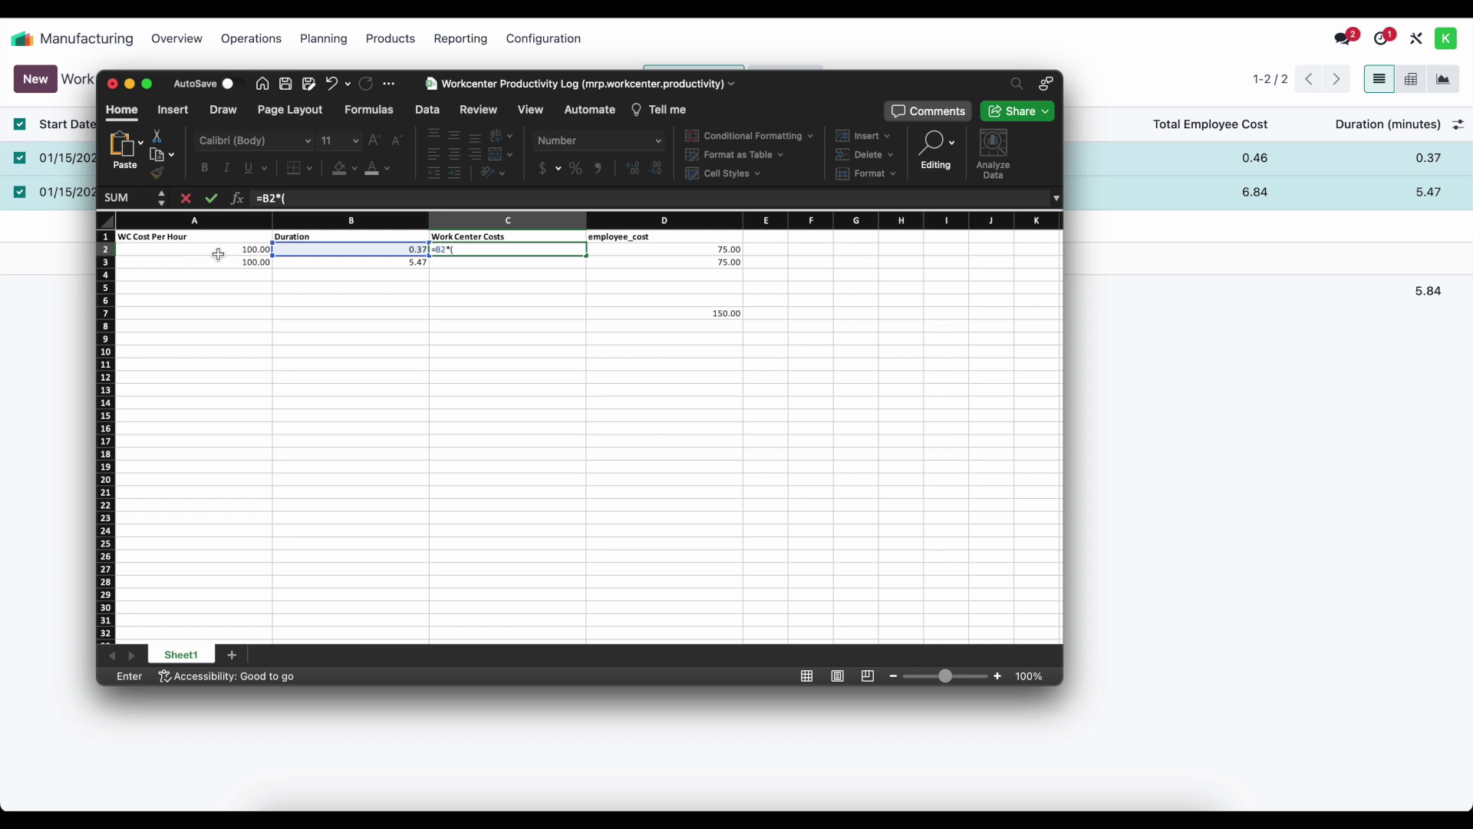
pyautogui.write('60/100)')
pyautogui.press('Return')
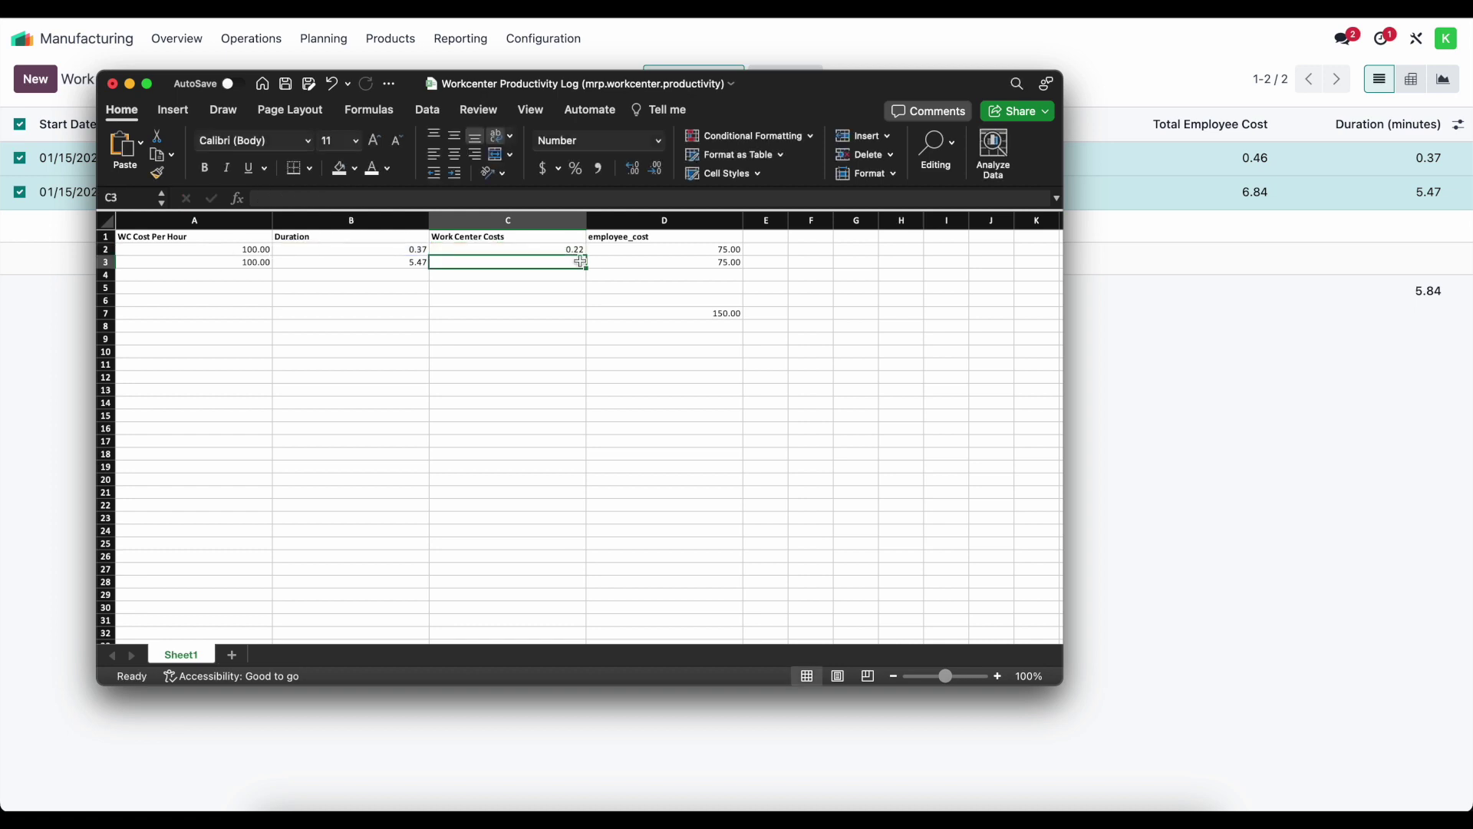
pyautogui.click(560, 243)
pyautogui.moveTo(587, 258); pyautogui.dragTo(591, 270)
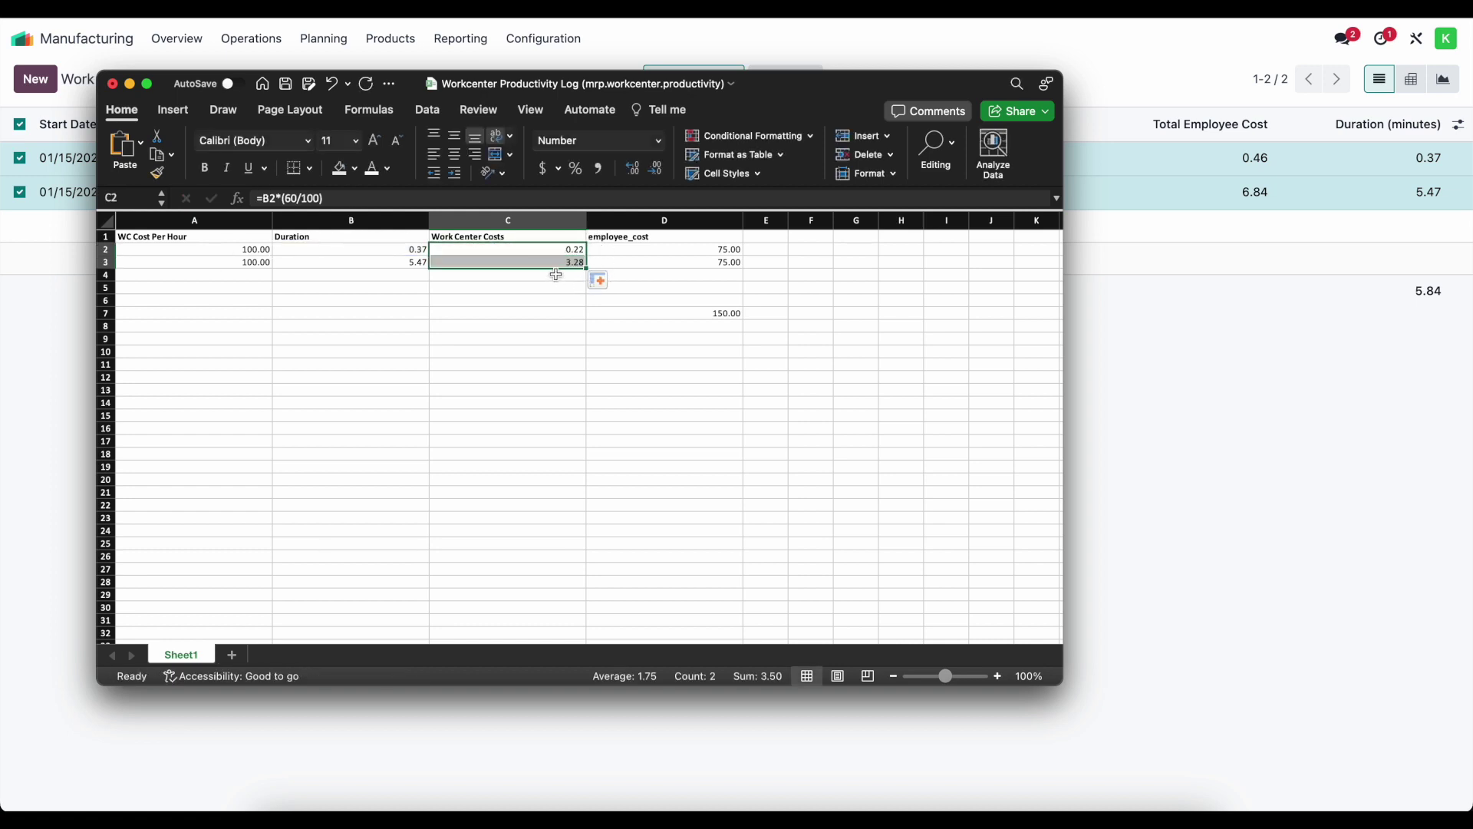
# Try shortening the work center cost formula in C2 to =B2*(6), and undo the edit.
pyautogui.click(554, 246)
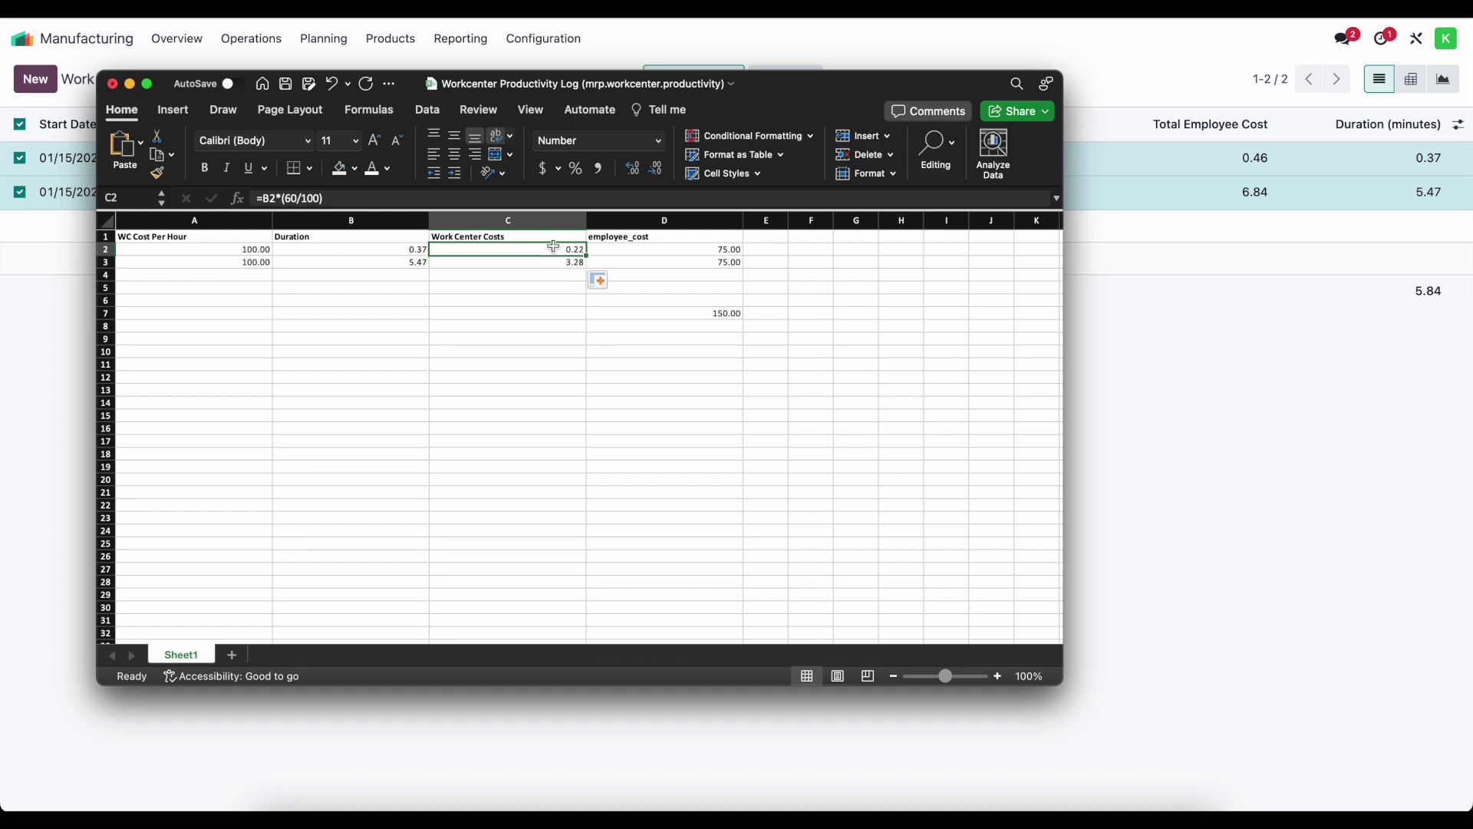
pyautogui.doubleClick(307, 199)
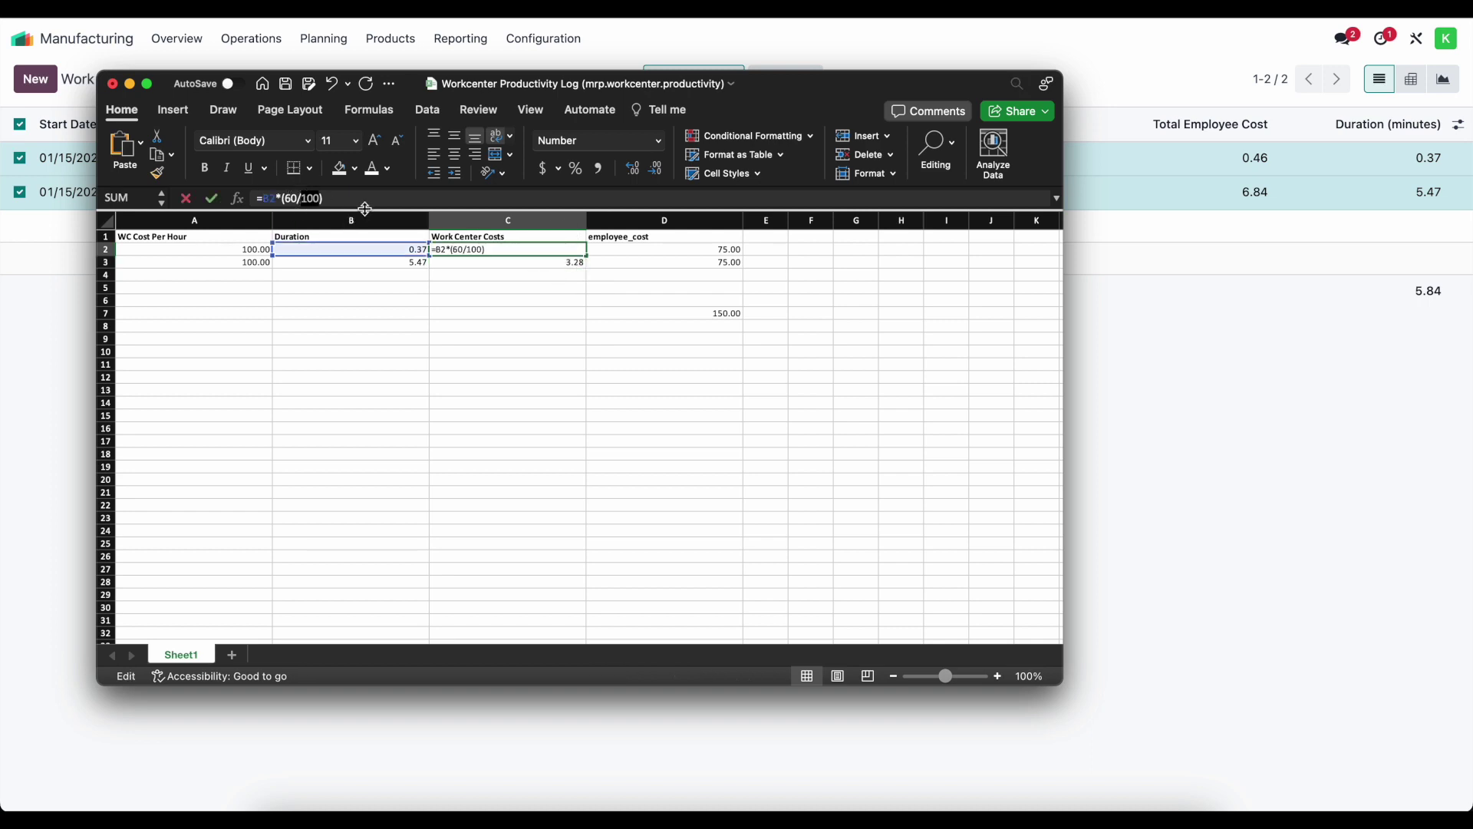
pyautogui.press('BackSpace')
pyautogui.press('BackSpace')
pyautogui.press('BackSpace')
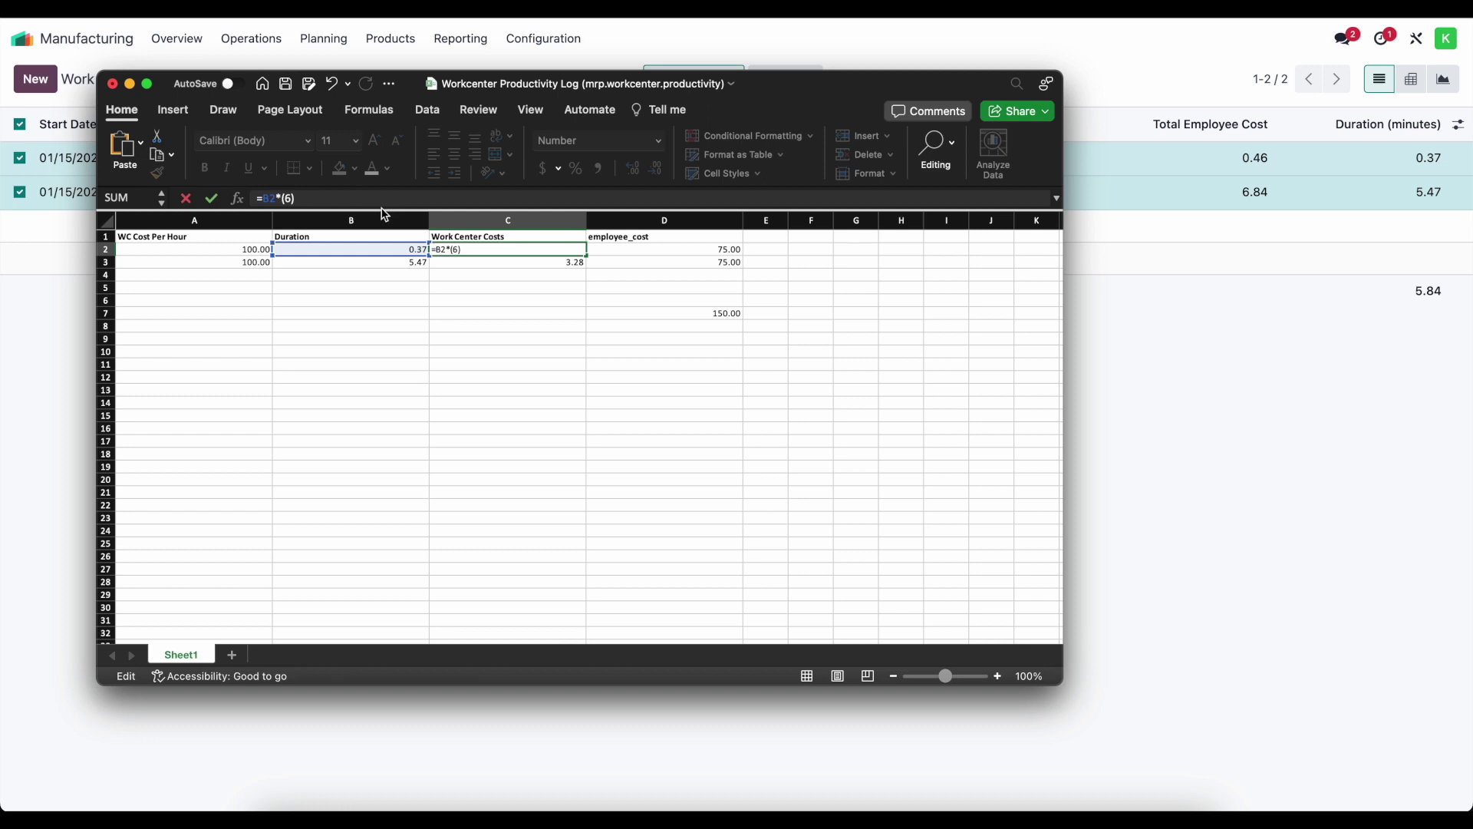
pyautogui.press('Return')
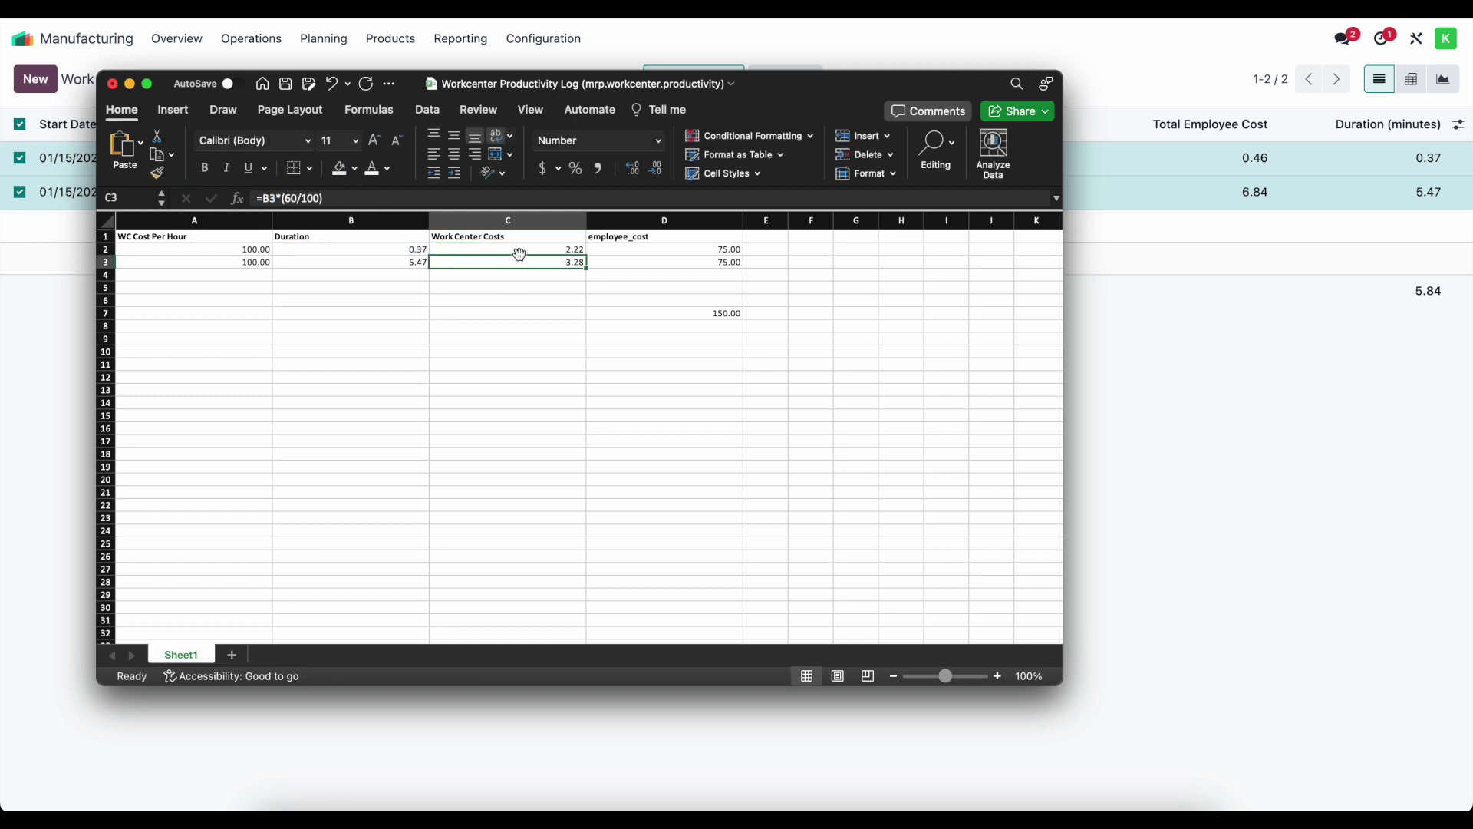
pyautogui.press('super+z')
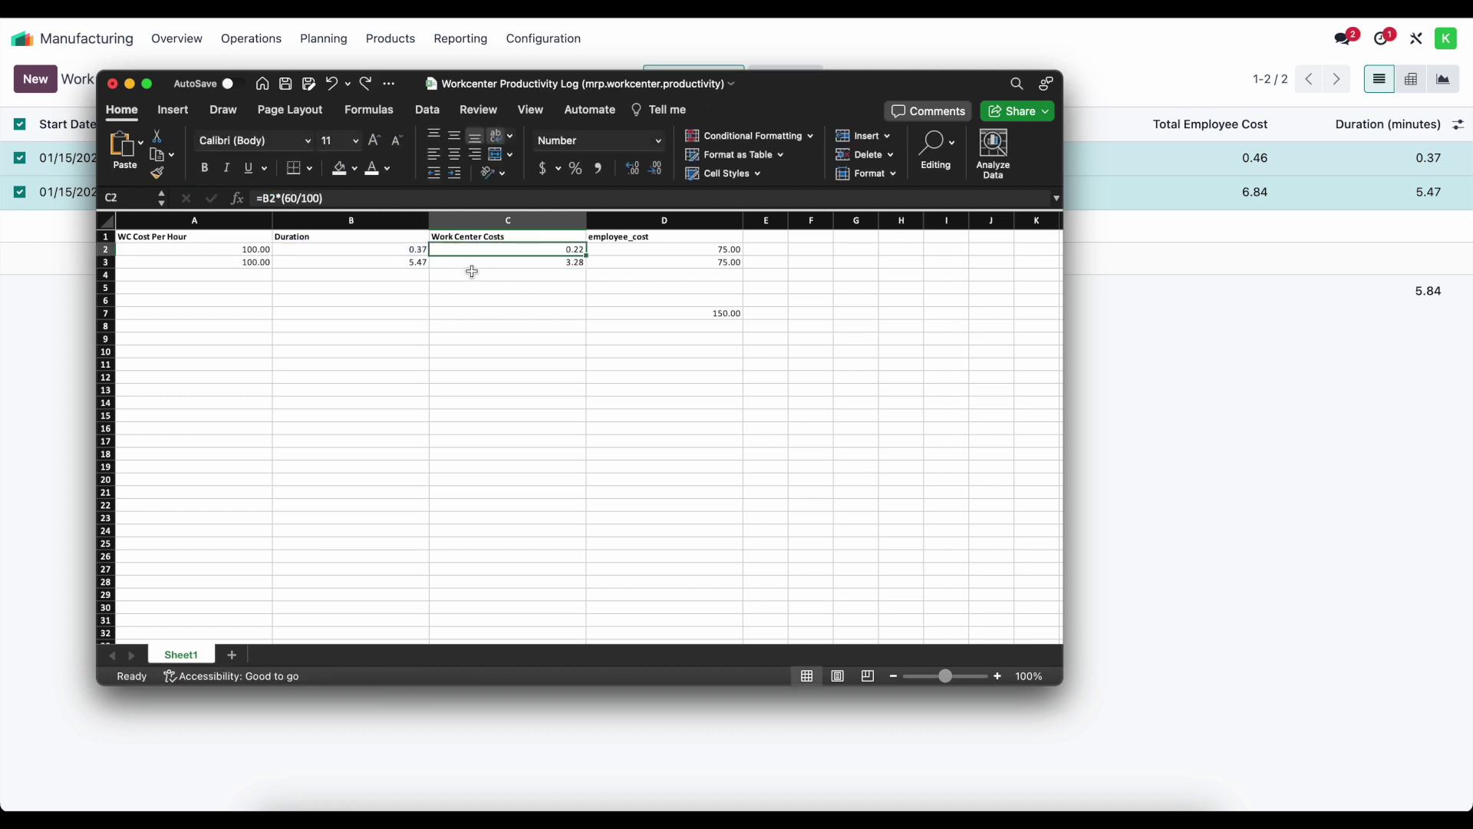
# Return to Odoo, reopen the data export settings for the selected work entries and load the WIP Export template.
pyautogui.moveTo(237, 250); pyautogui.dragTo(361, 248)
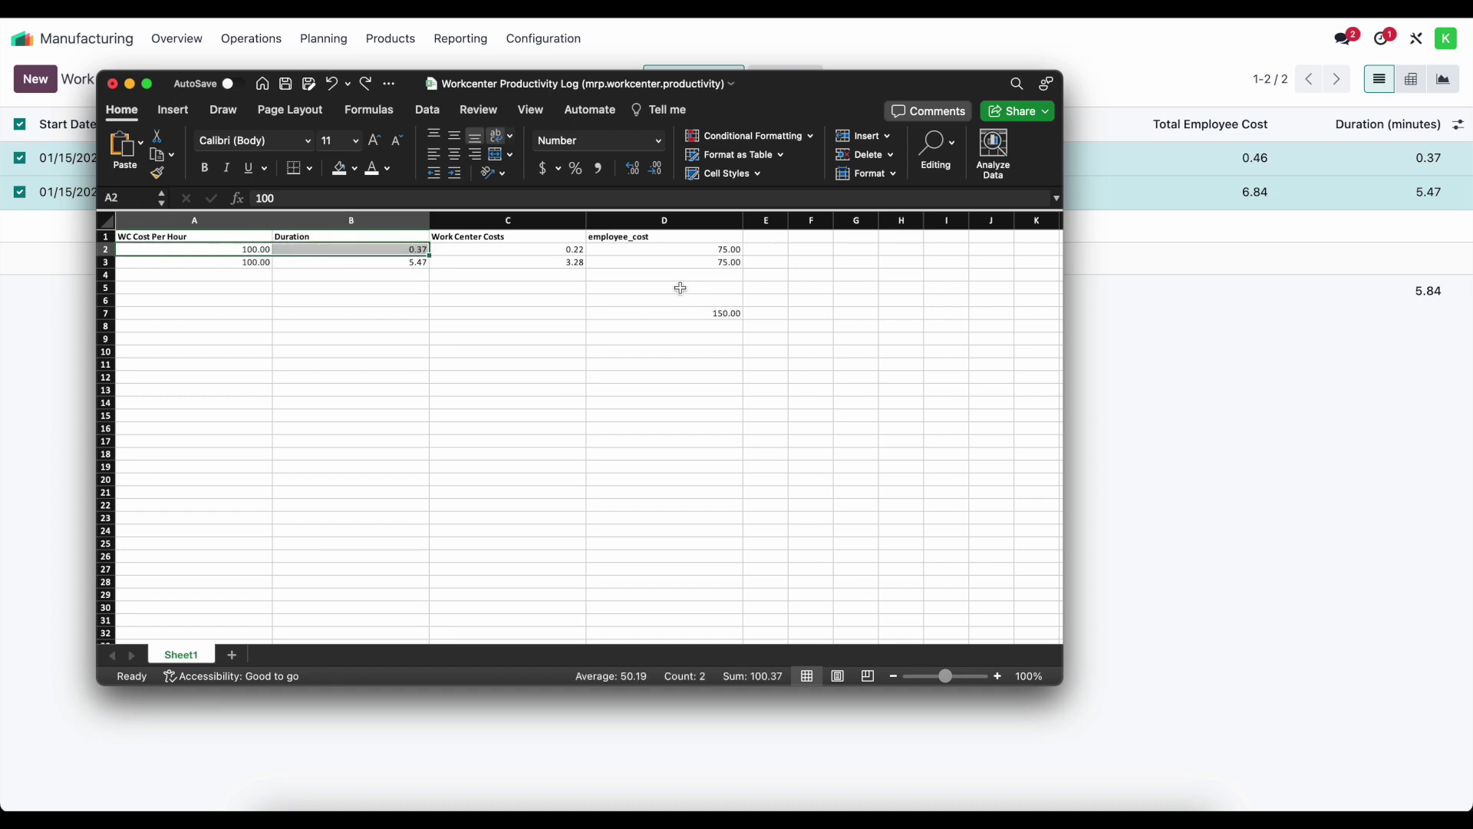
pyautogui.click(681, 276)
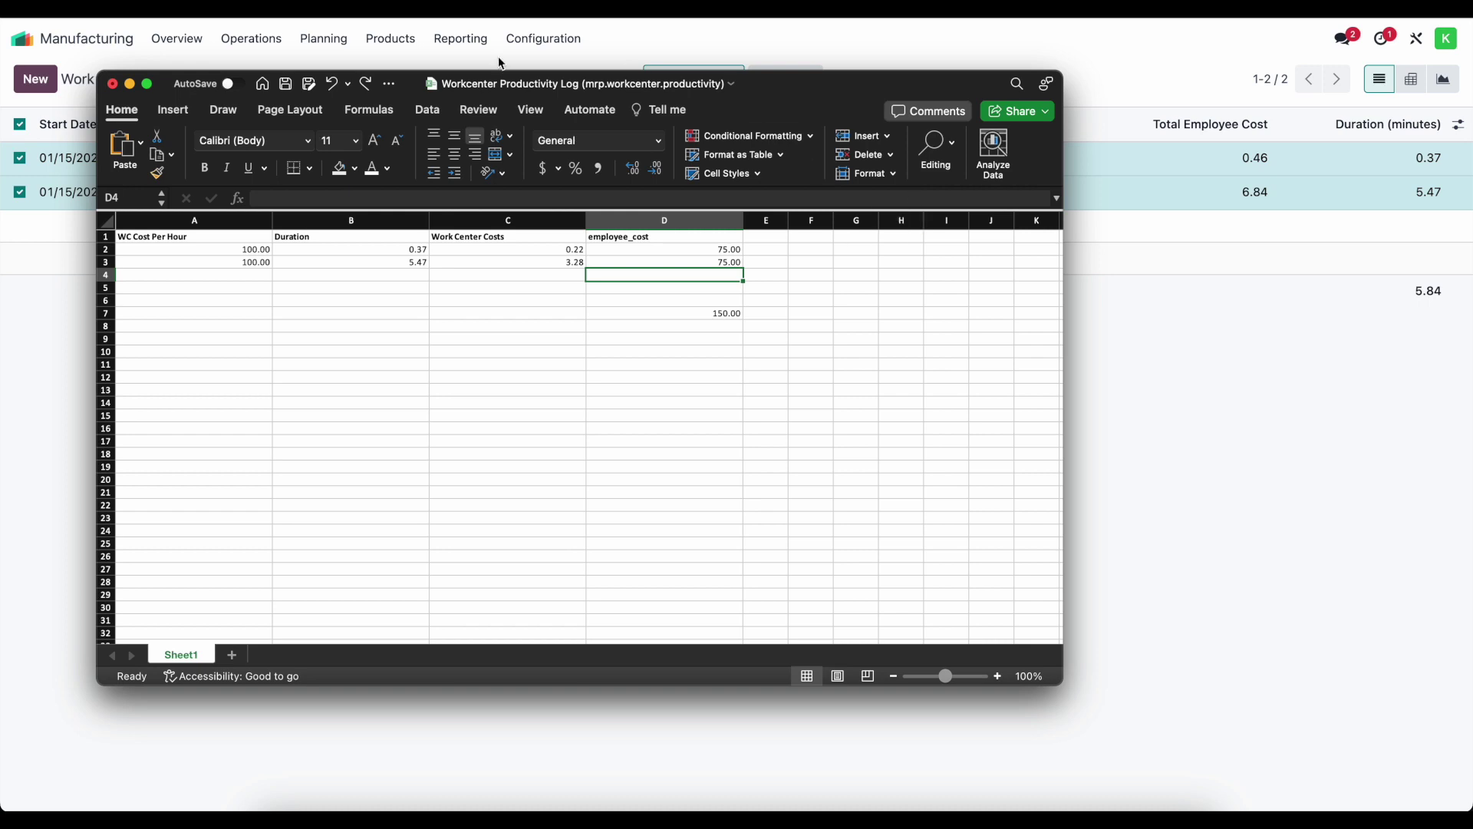
pyautogui.click(114, 83)
pyautogui.click(786, 79)
pyautogui.click(798, 120)
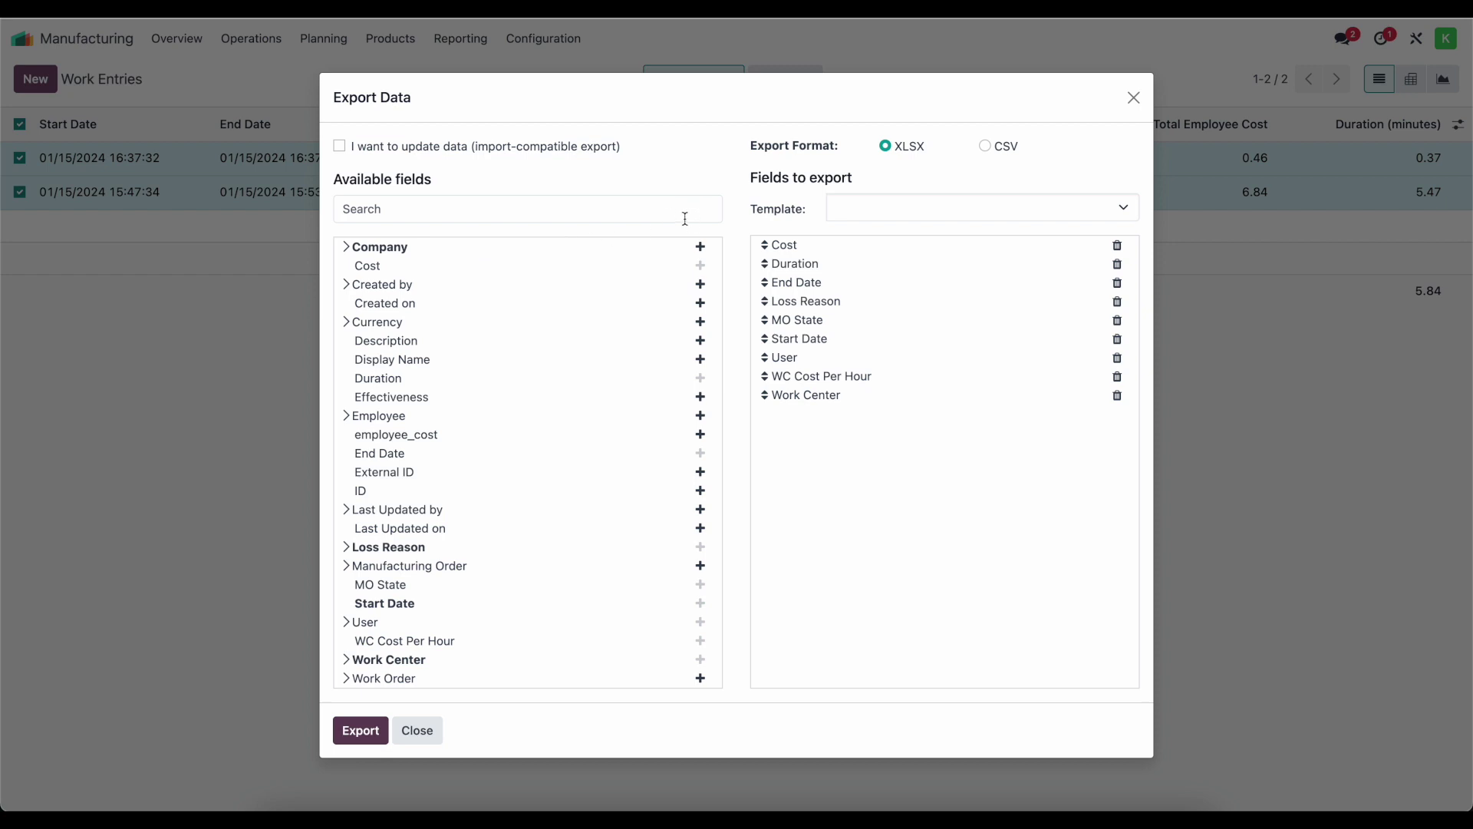
pyautogui.click(851, 209)
pyautogui.click(874, 231)
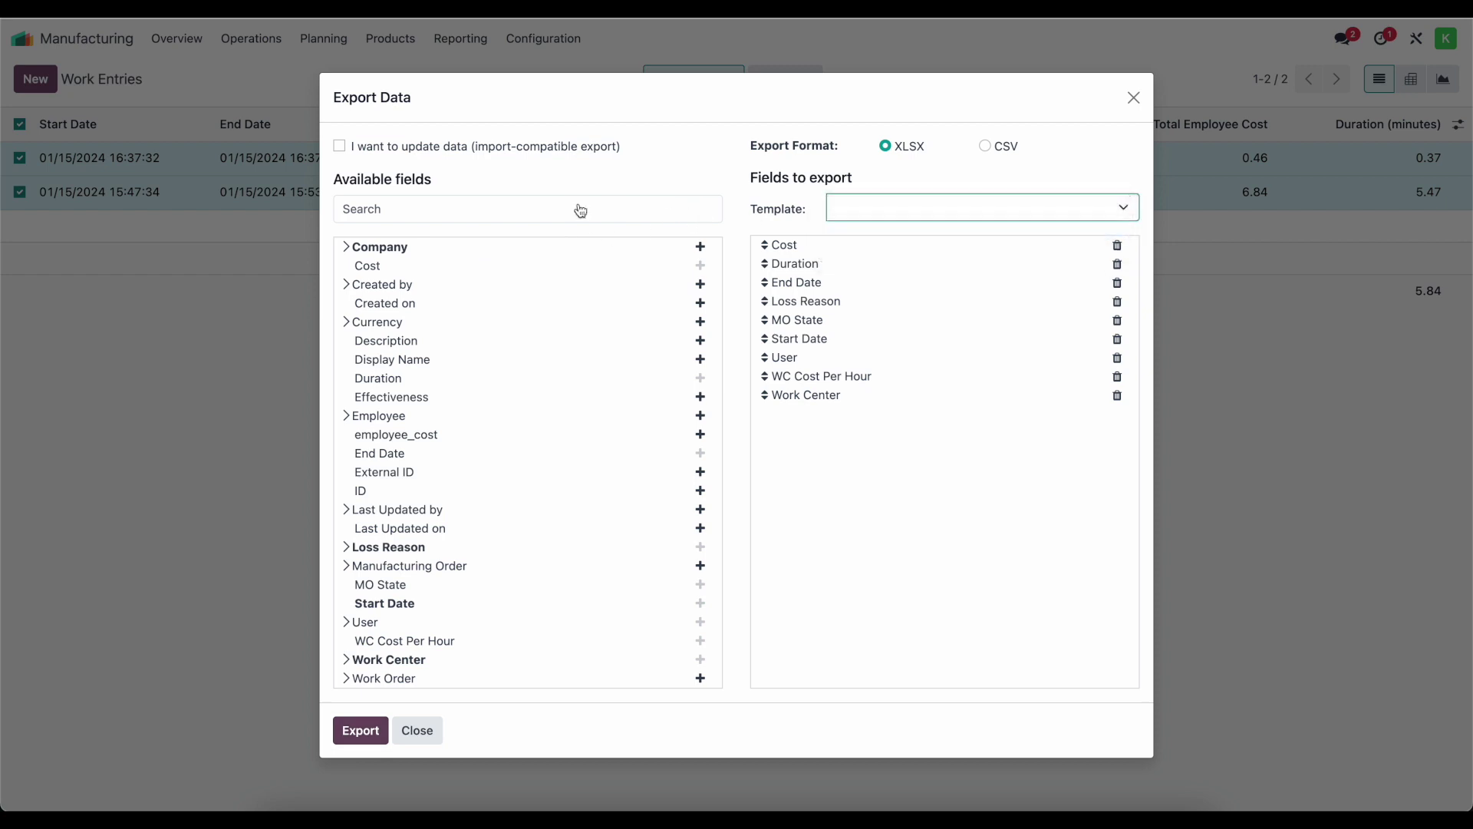
# Search the available export fields for an employee or total cost field, and close the export settings without exporting.
pyautogui.click(565, 211)
pyautogui.write('tot')
pyautogui.hotkey('ctrl', 'a')
pyautogui.press('BackSpace')
pyautogui.write('empl')
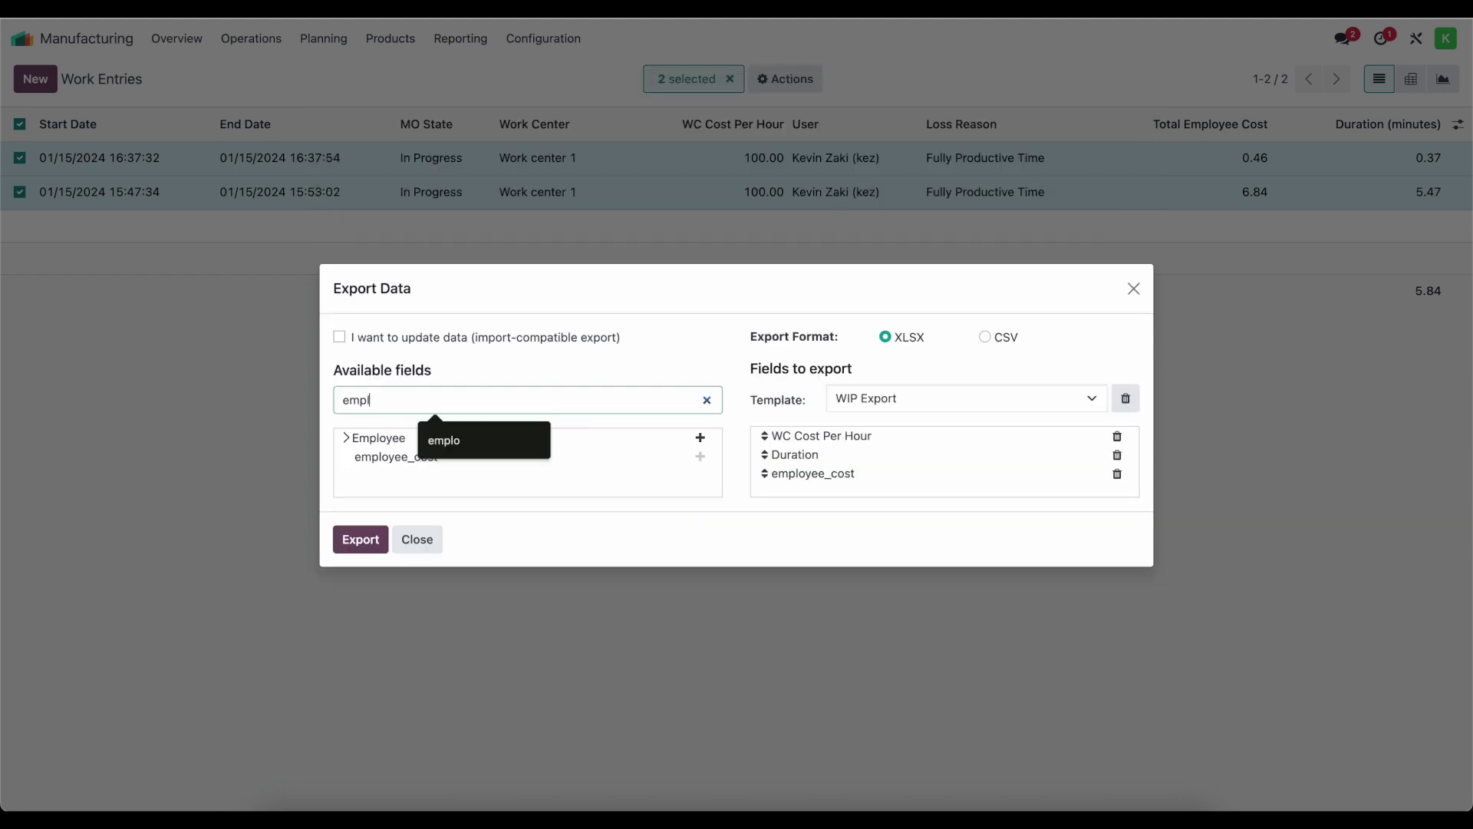
pyautogui.hotkey('ctrl', 'a')
pyautogui.write('to')
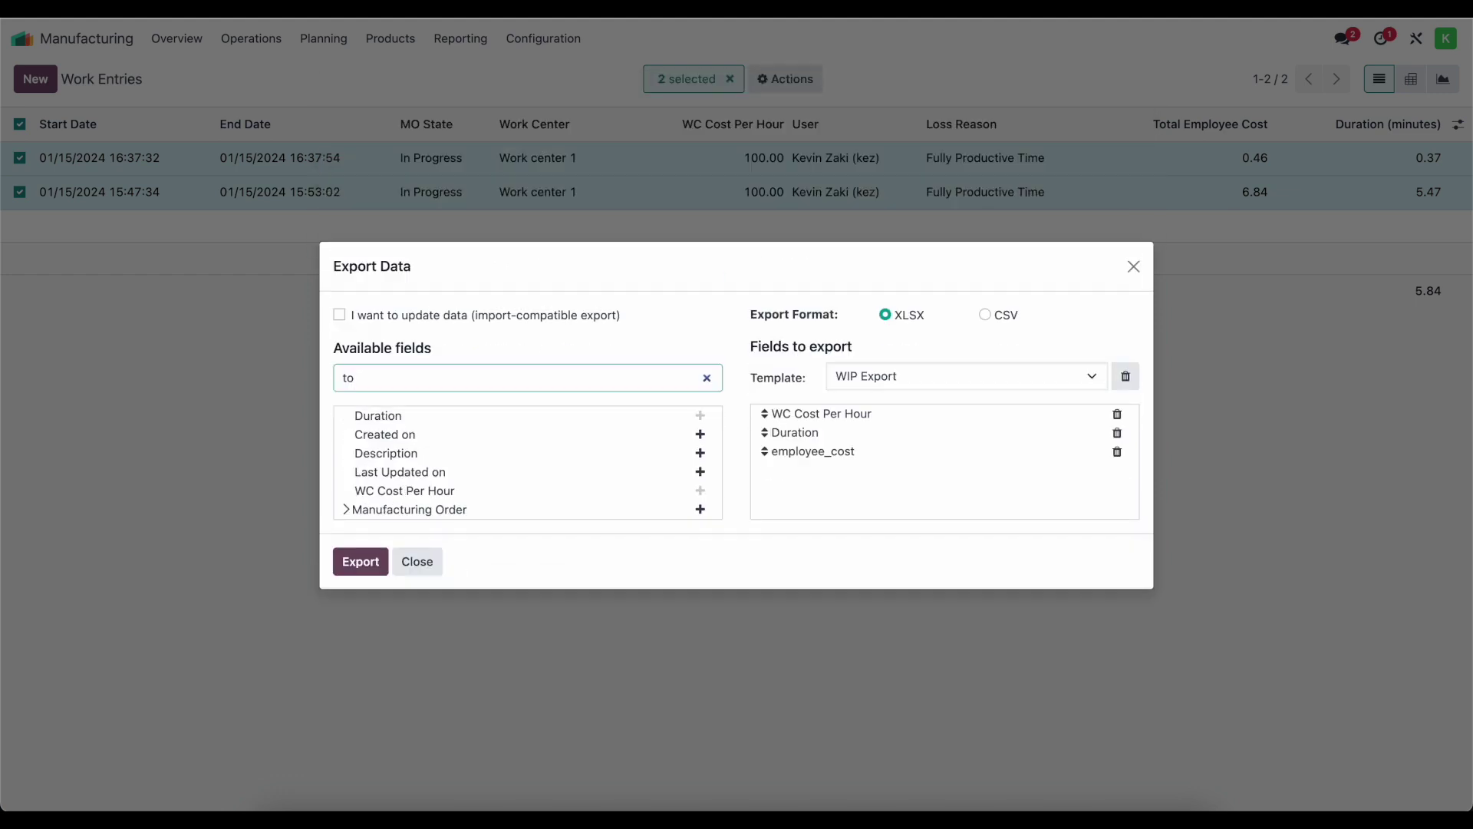
pyautogui.write('tal')
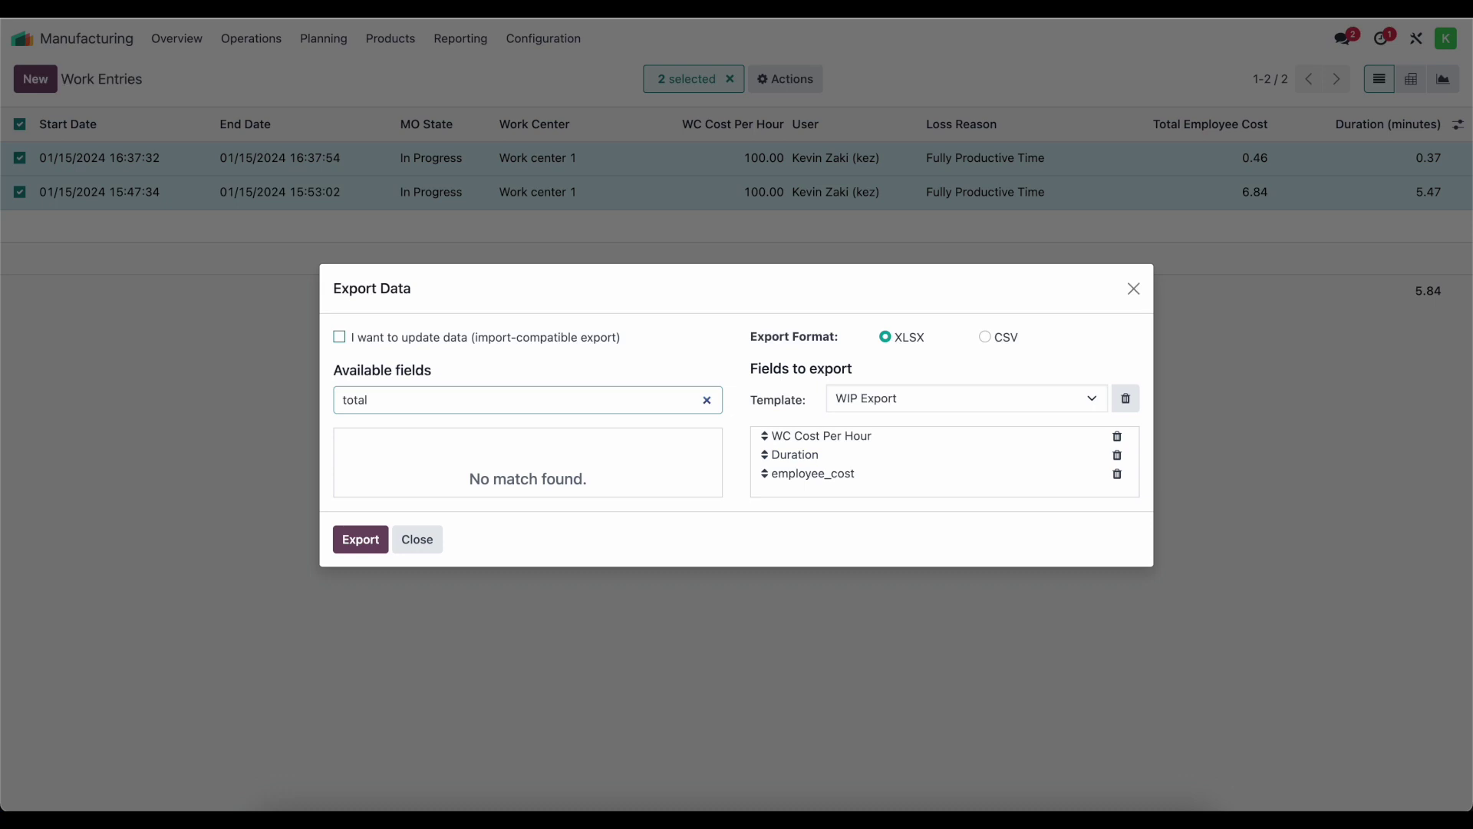
pyautogui.hotkey('ctrl', 'a')
pyautogui.press('BackSpace')
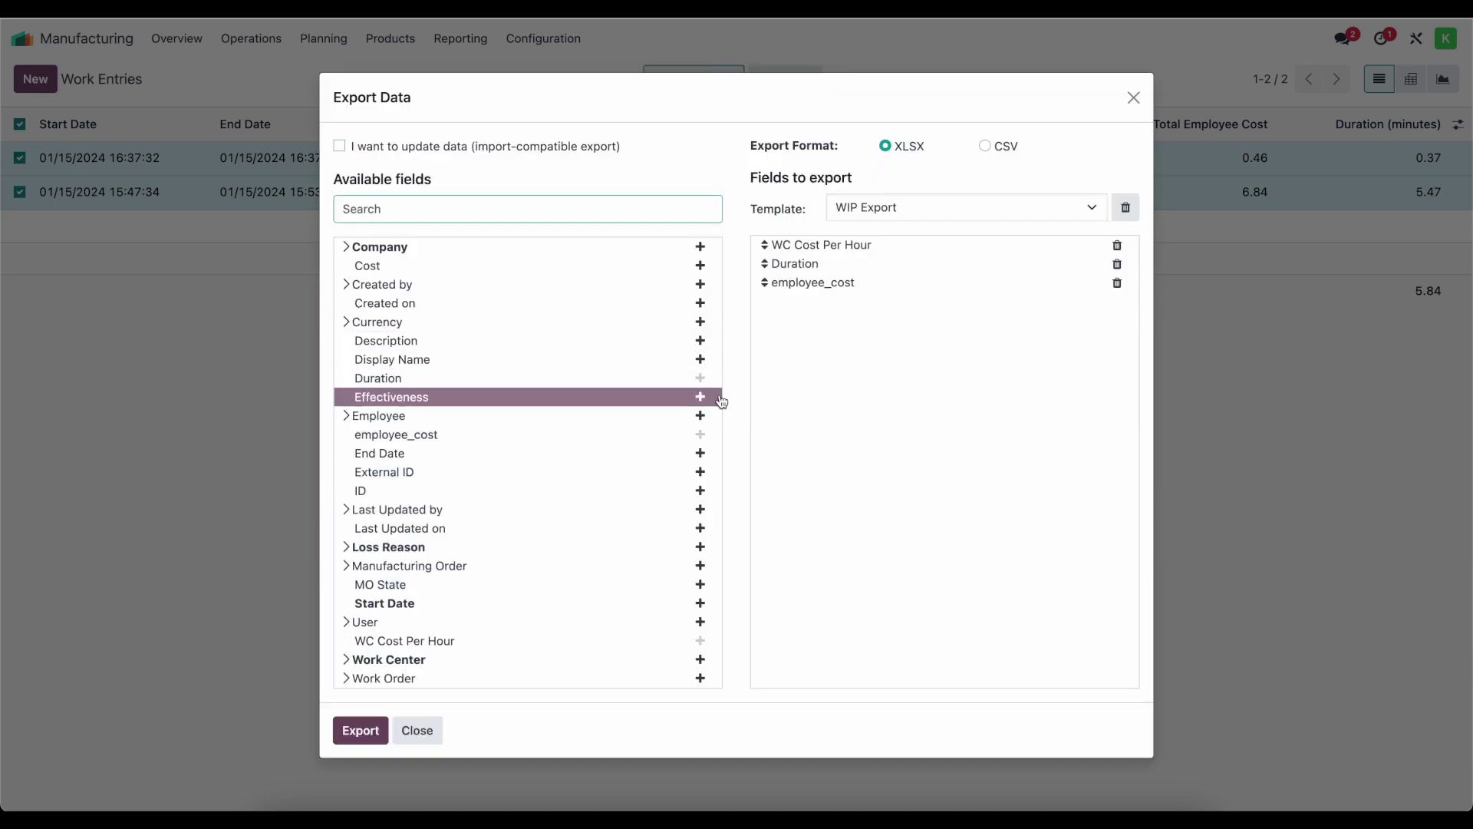
pyautogui.click(1133, 103)
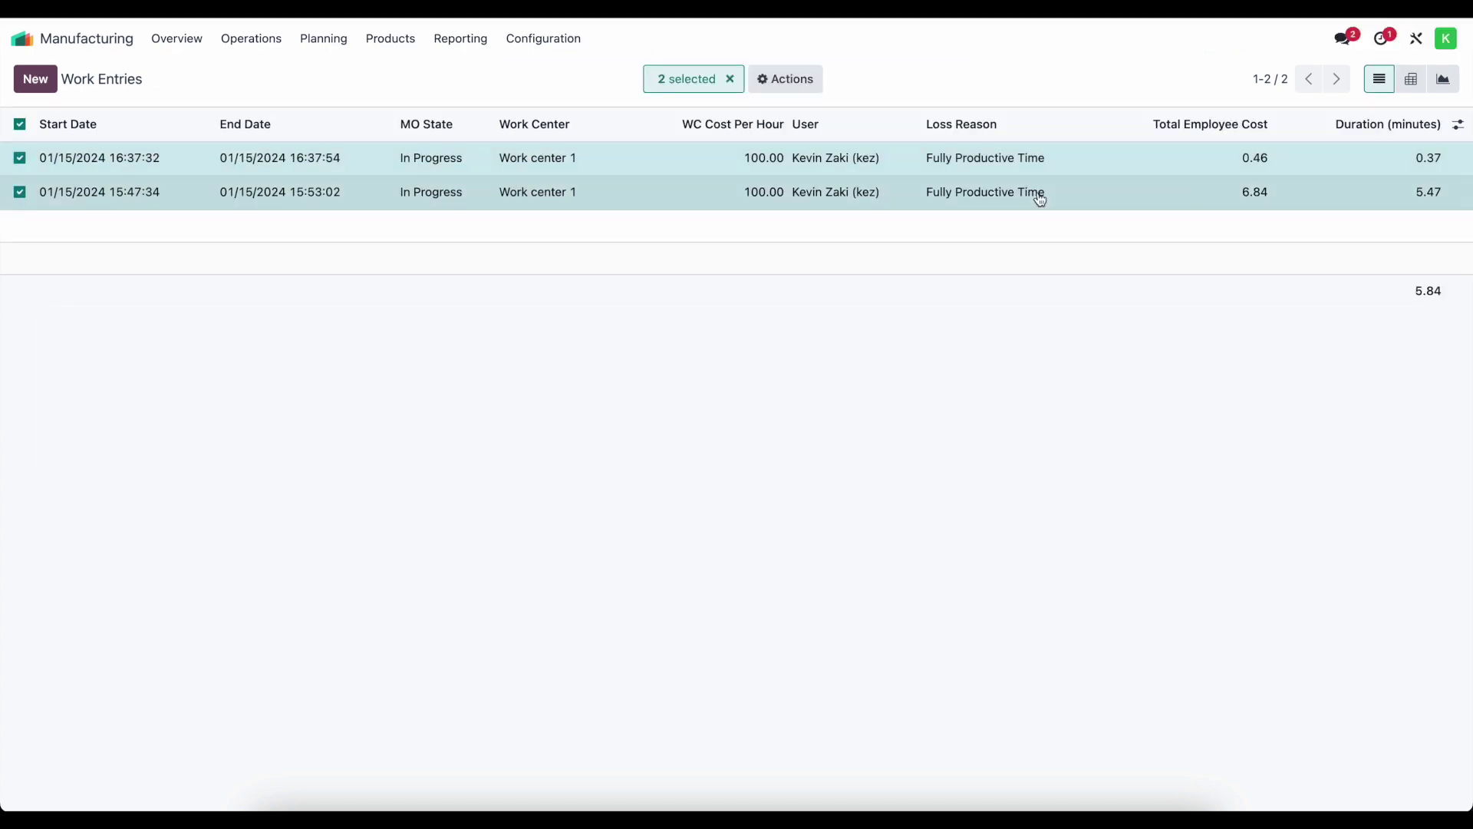
# Switch back to the Excel workbook and calculate the first entry's employee cost in E2 with =B2*(75/60).
pyautogui.press('super+Tab')
pyautogui.click(773, 252)
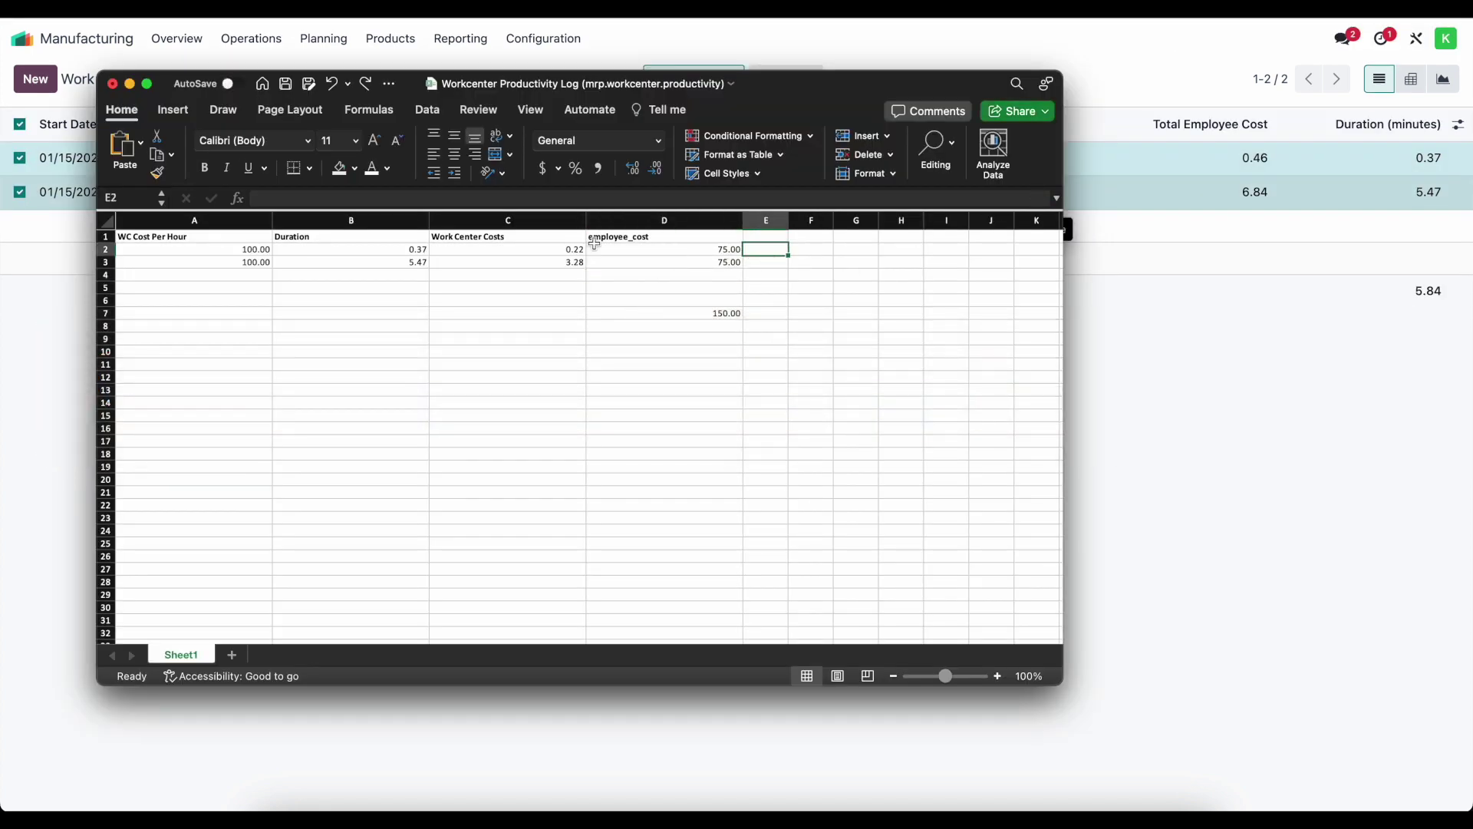
pyautogui.click(565, 249)
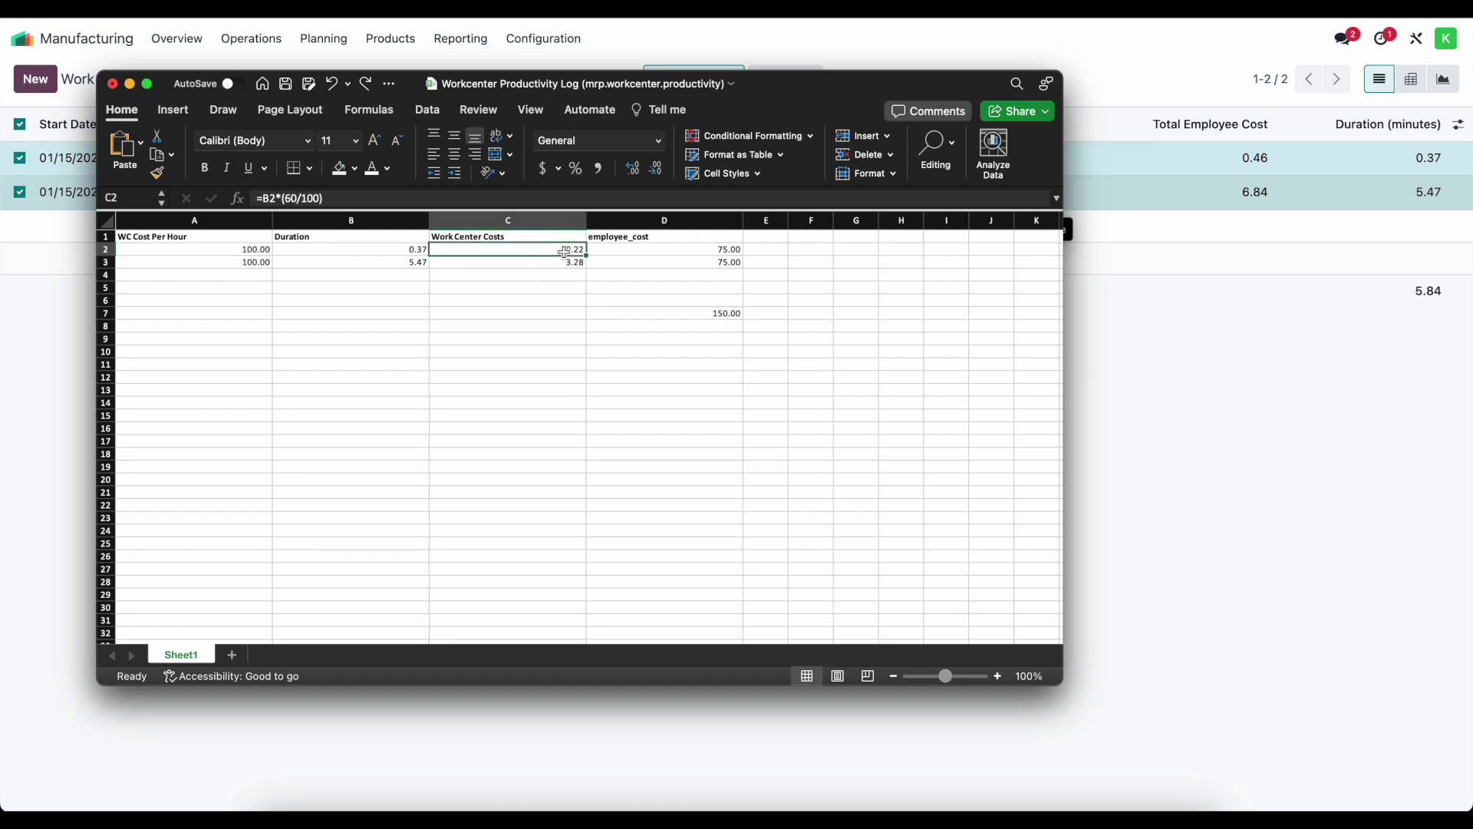
pyautogui.click(767, 251)
pyautogui.write('=')
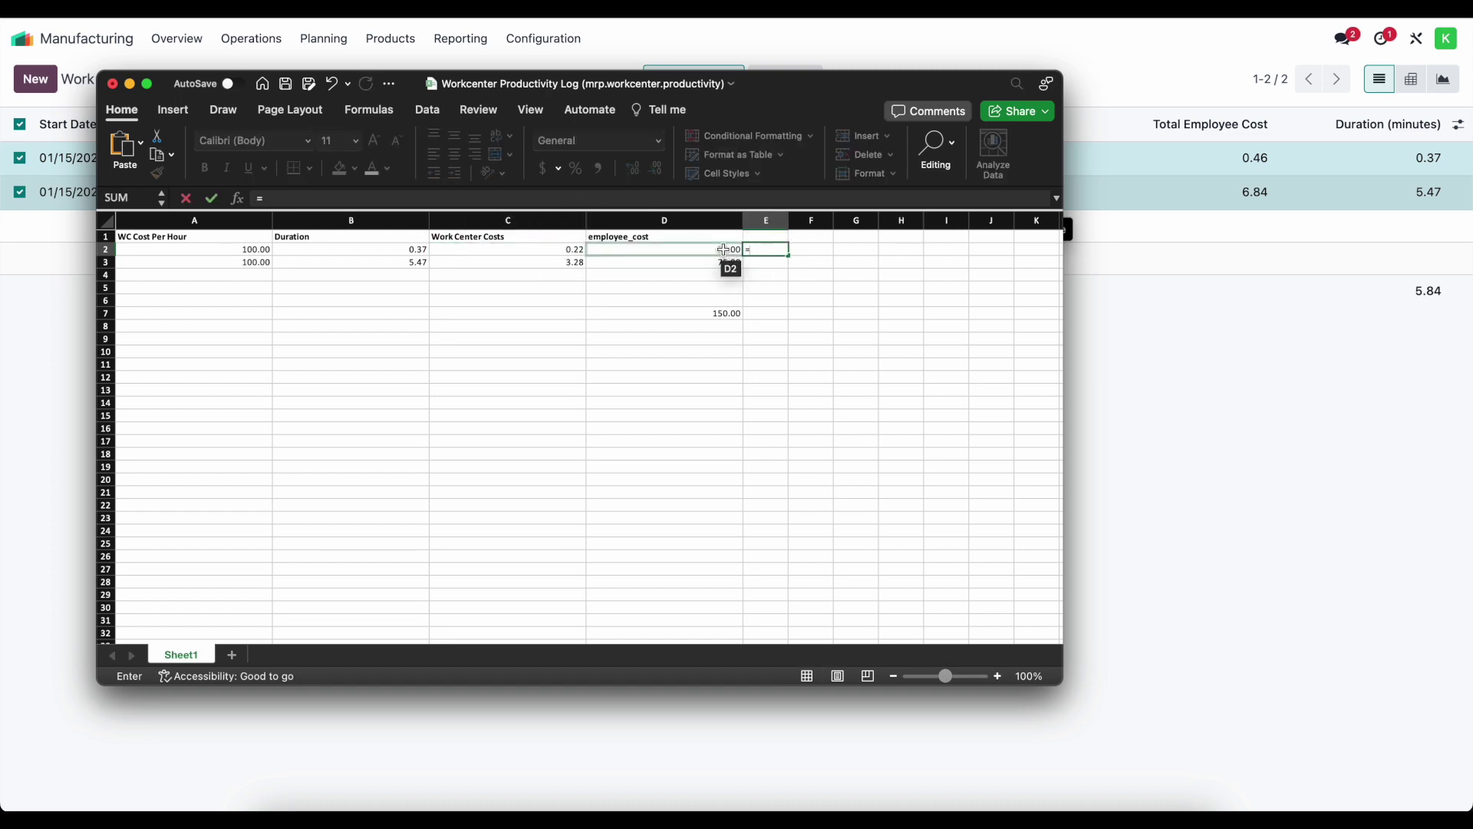
pyautogui.click(413, 249)
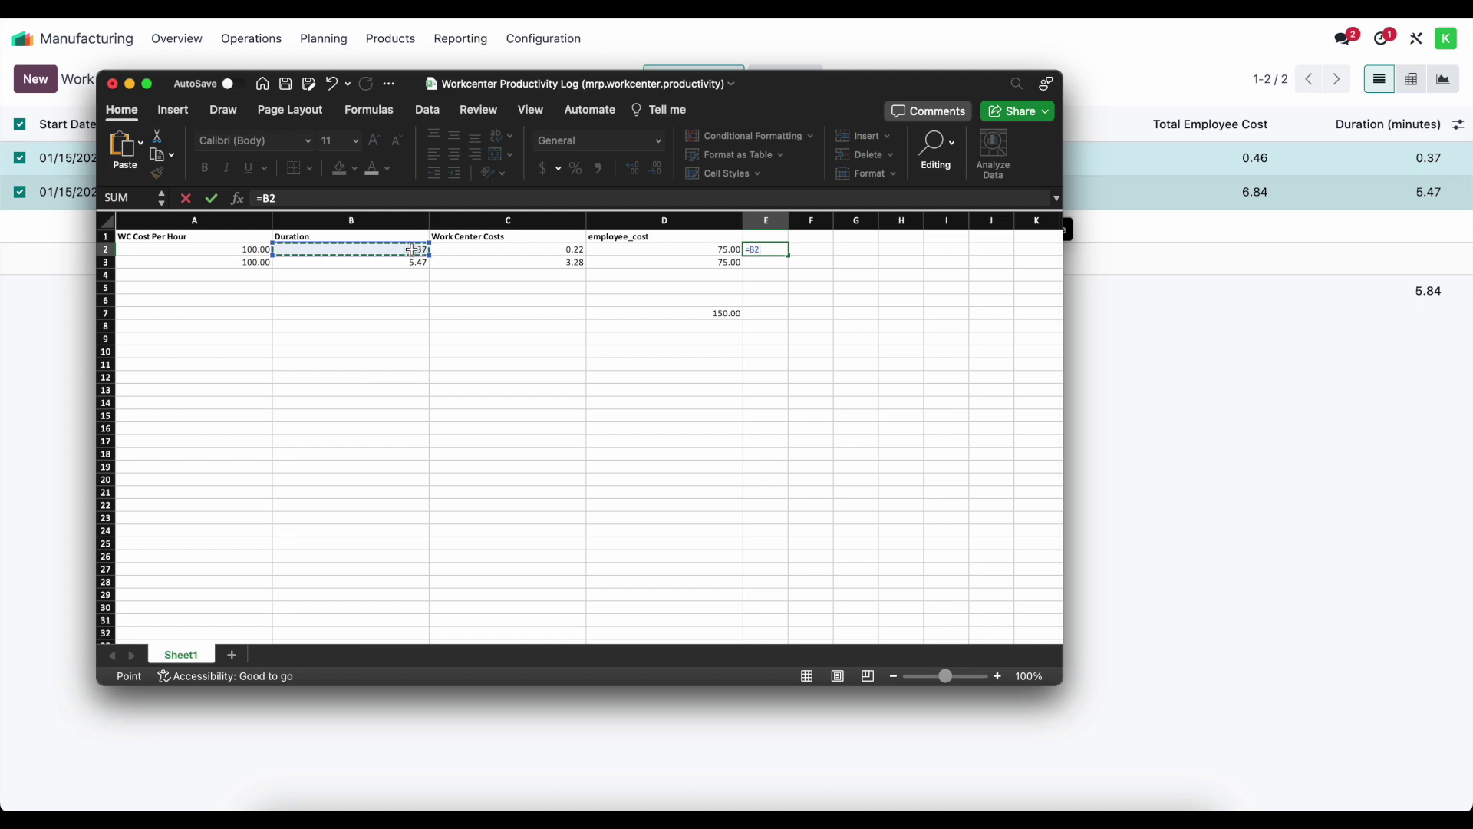
pyautogui.write('*')
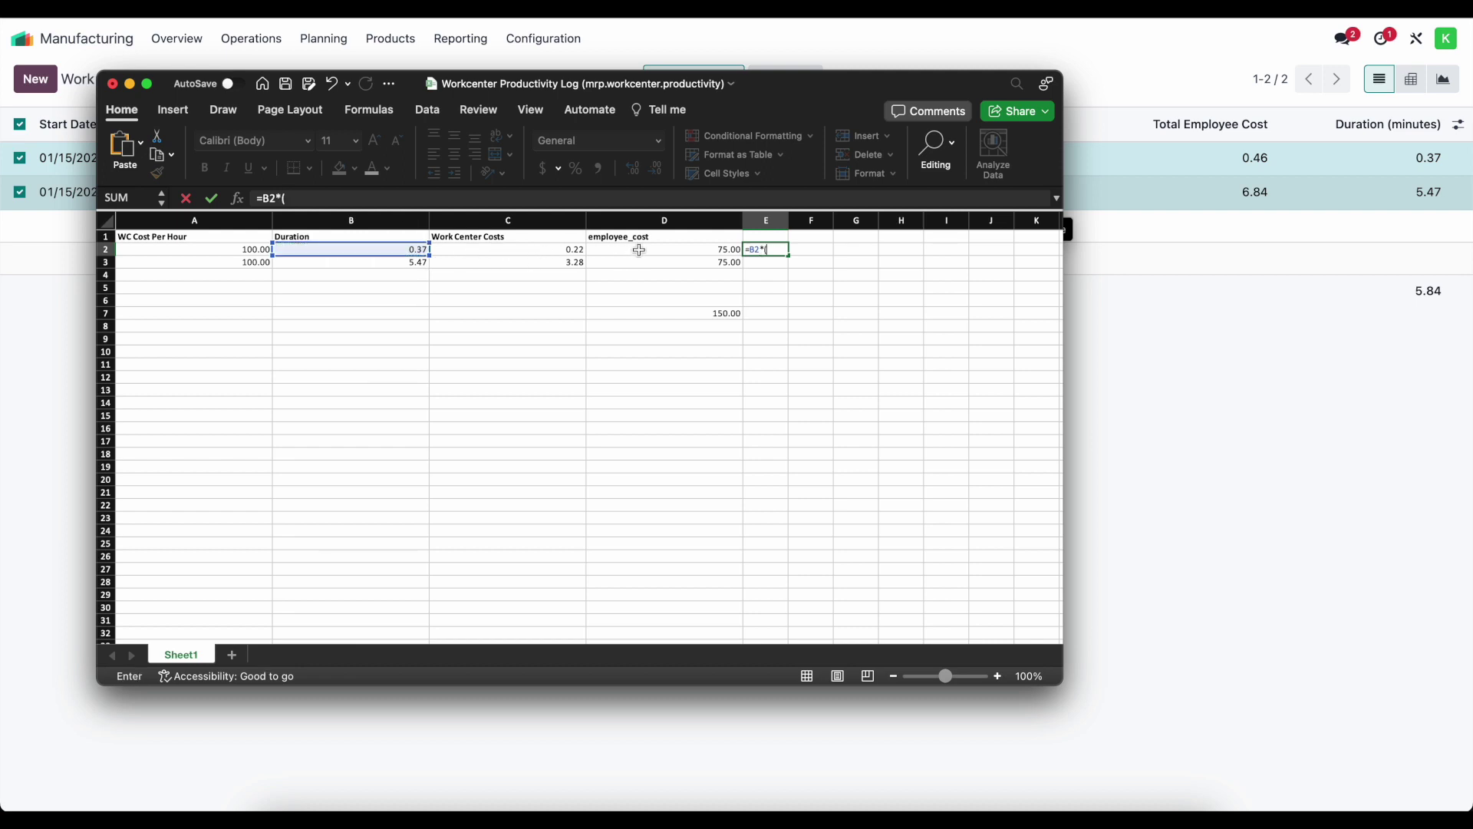
pyautogui.write('(75/60')
pyautogui.press('Return')
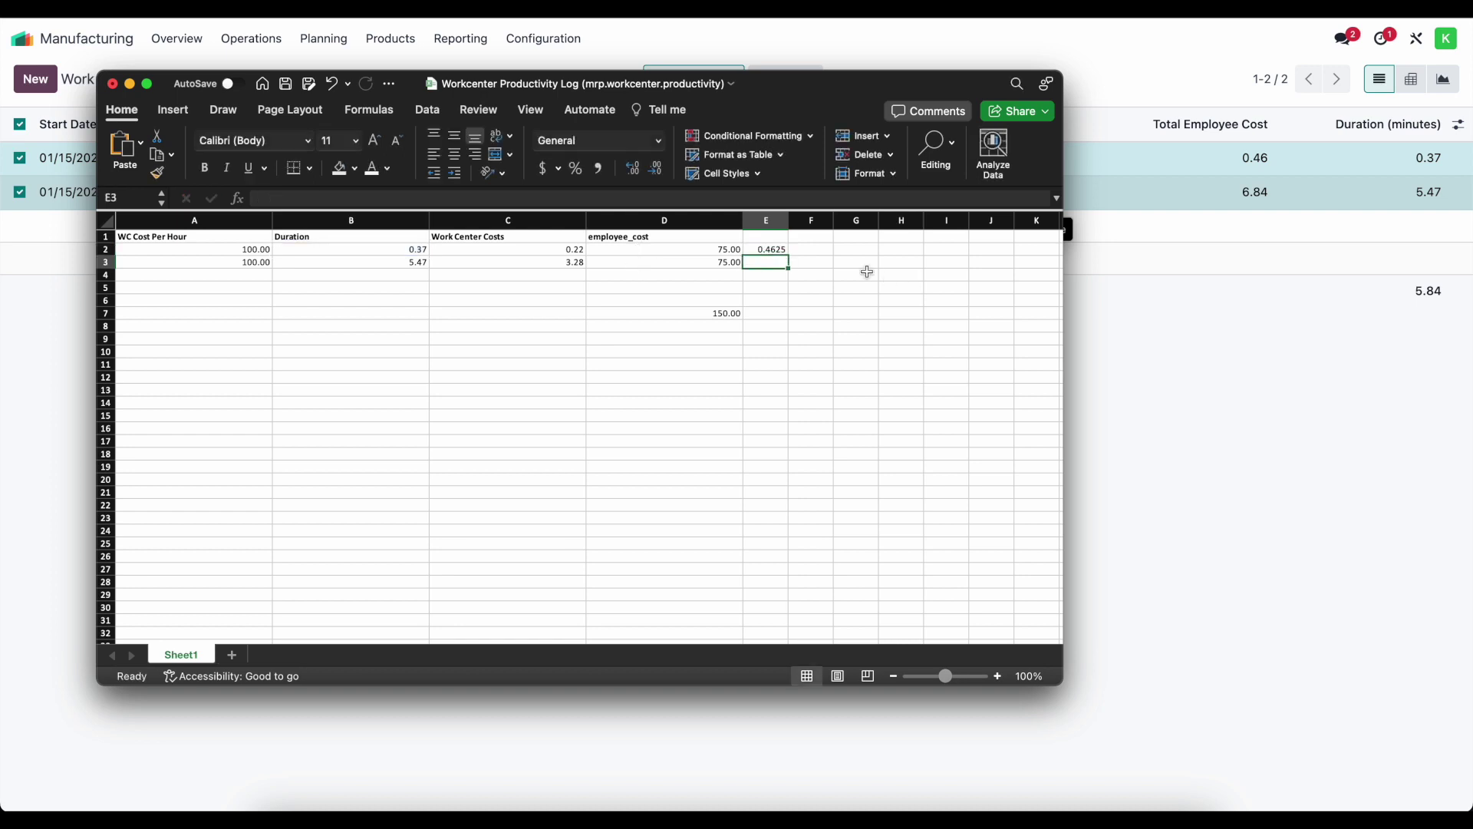
# Copy the employee cost formula from E2 down to E3 and check the copied formula.
pyautogui.click(778, 247)
pyautogui.moveTo(789, 256); pyautogui.dragTo(840, 220)
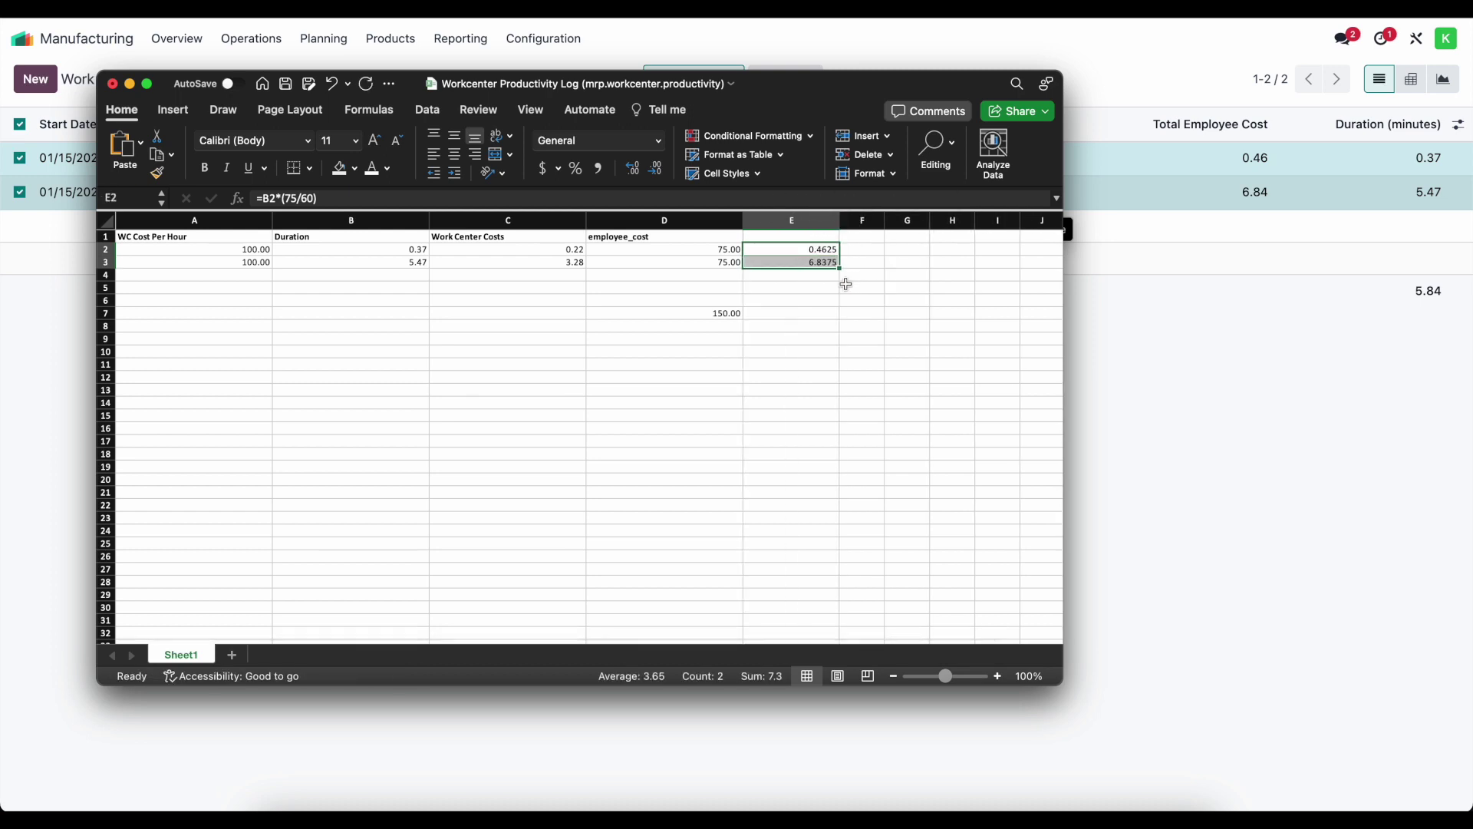
pyautogui.doubleClick(794, 265)
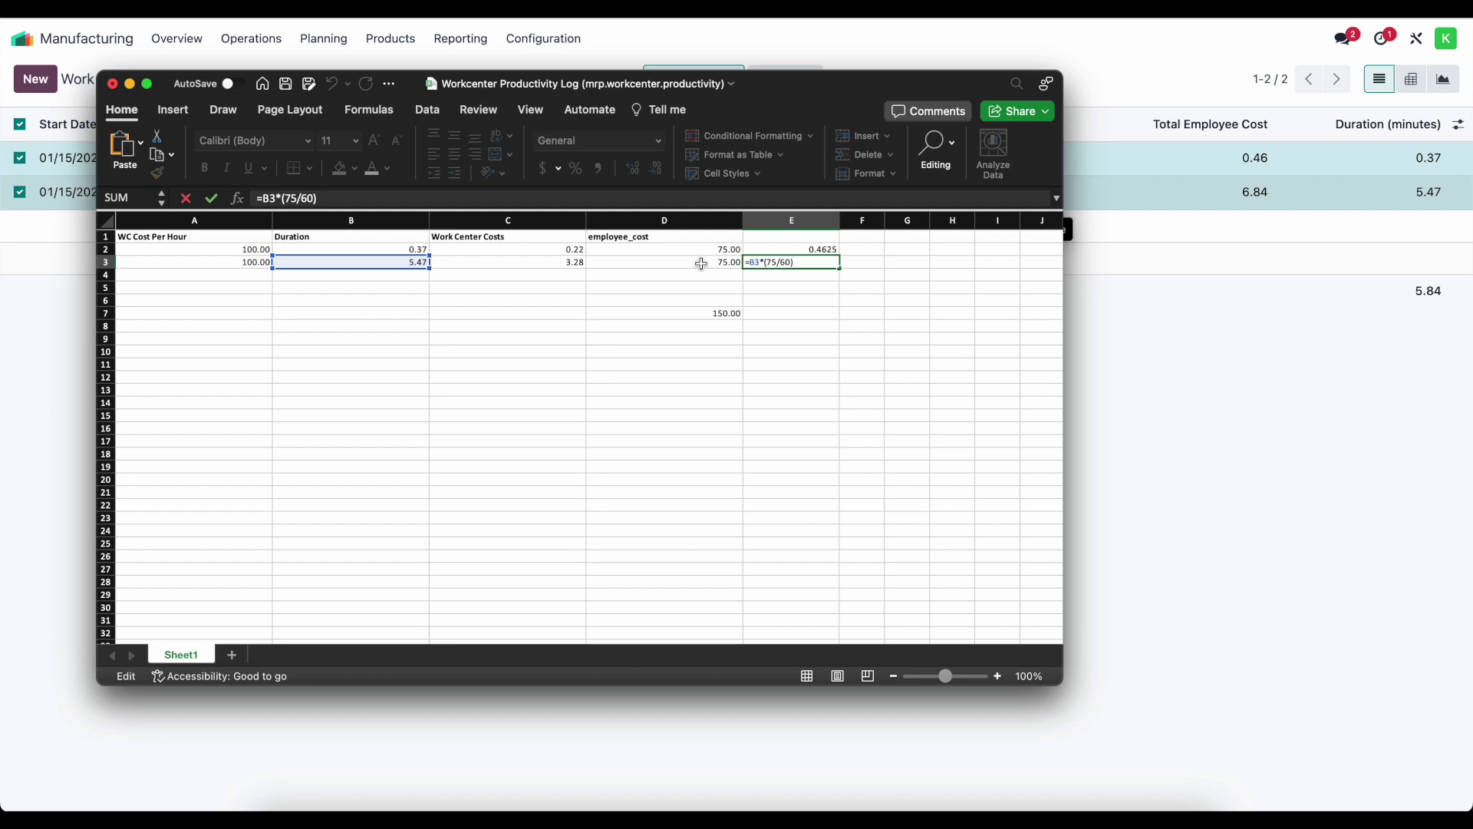
pyautogui.press('Return')
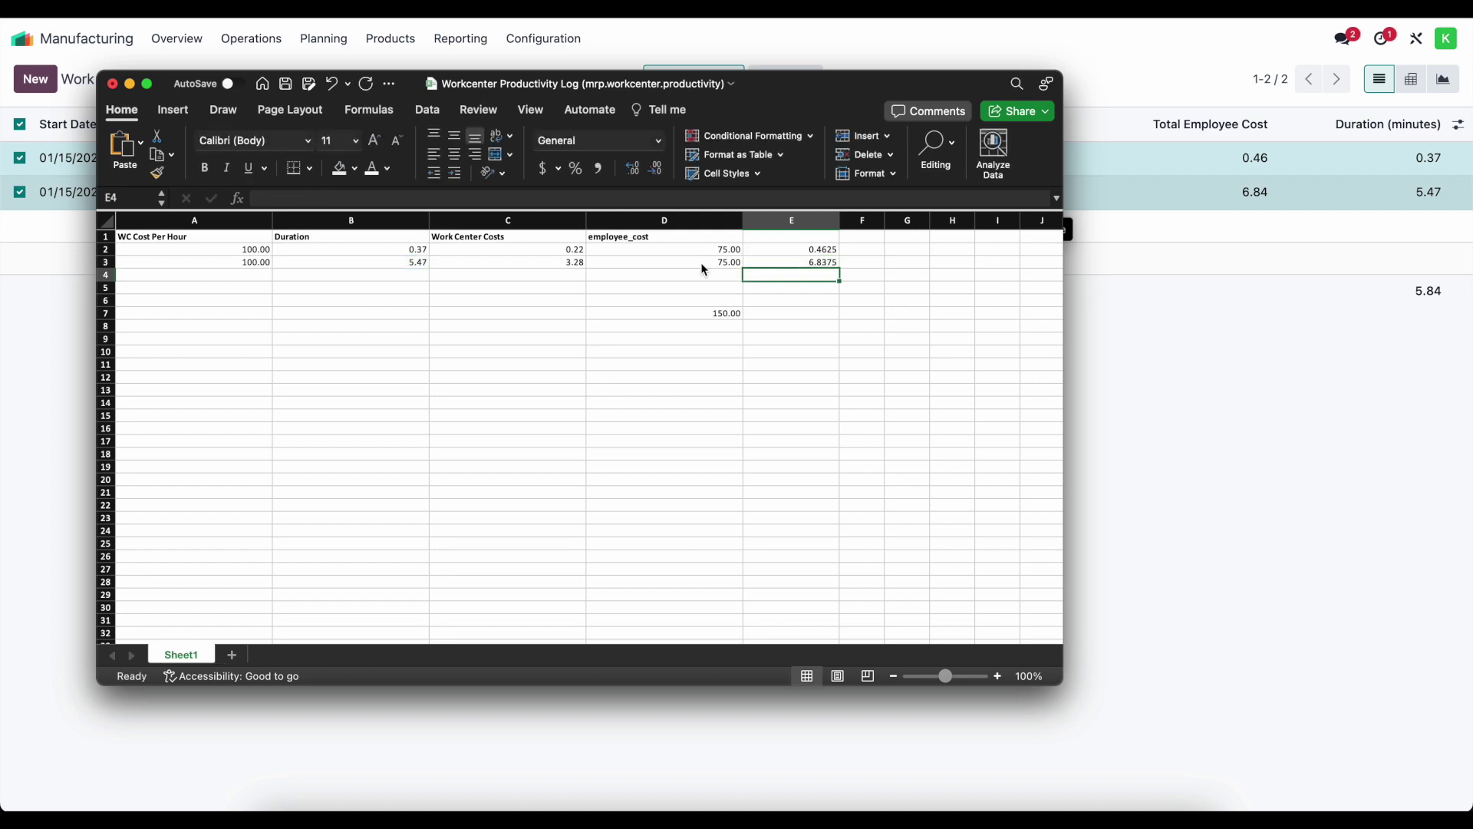
pyautogui.click(776, 250)
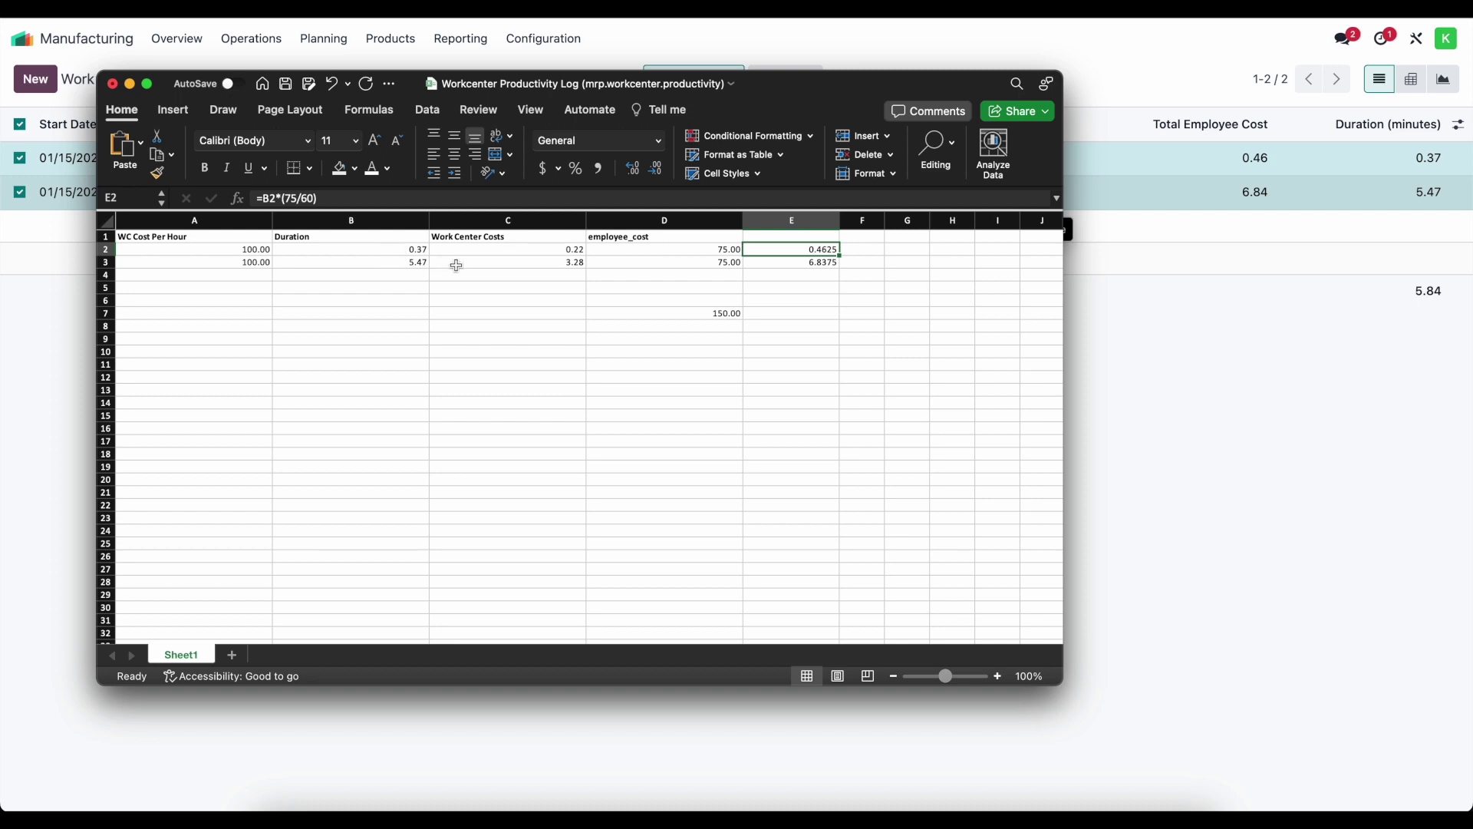
# Clear the stray total in D7 and sum the calculated employee costs E2:E3 in E7.
pyautogui.click(687, 311)
pyautogui.press('Delete')
pyautogui.click(786, 310)
pyautogui.write('=sum(')
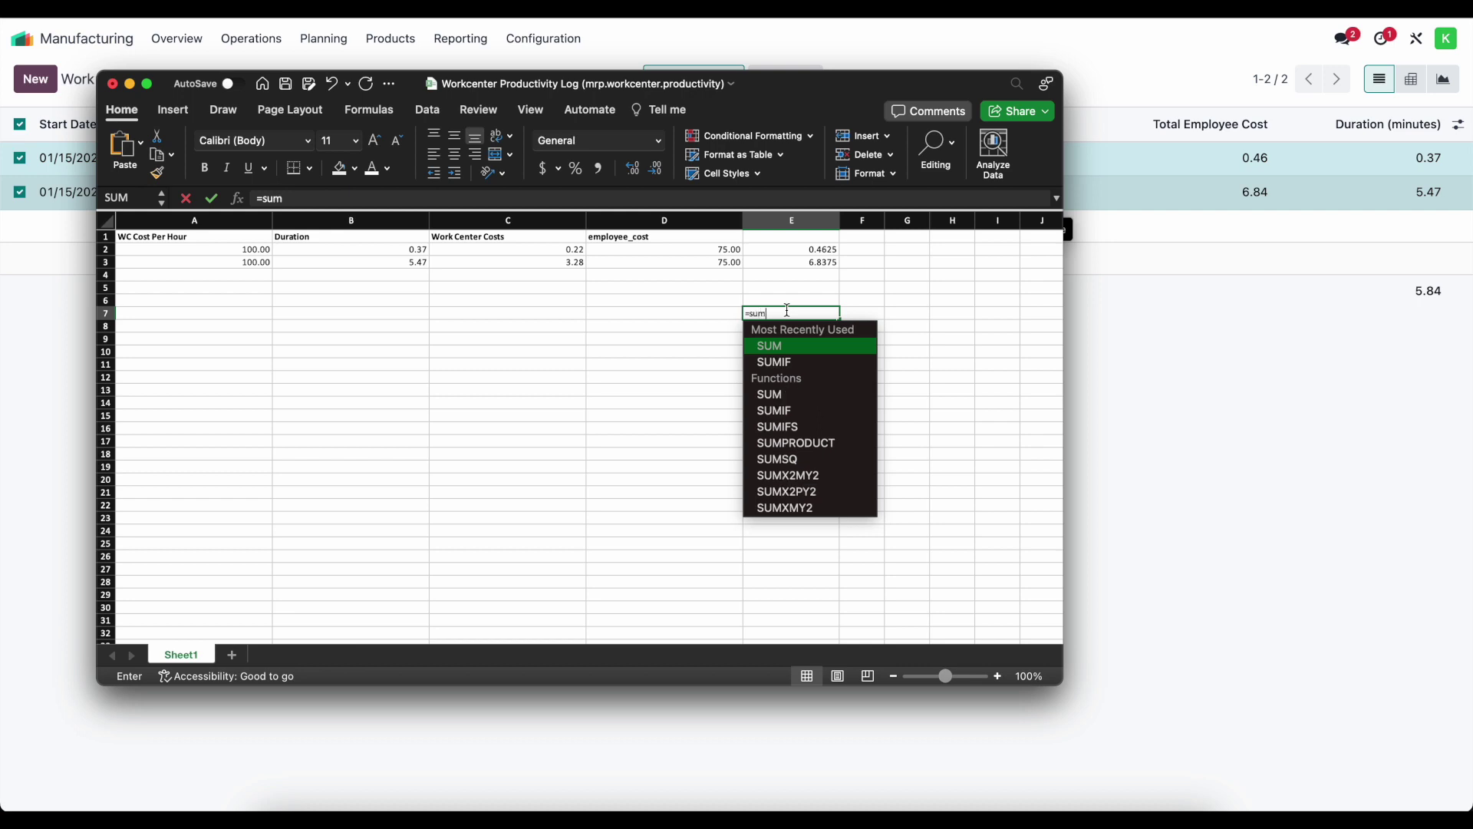
pyautogui.moveTo(786, 247); pyautogui.dragTo(787, 262)
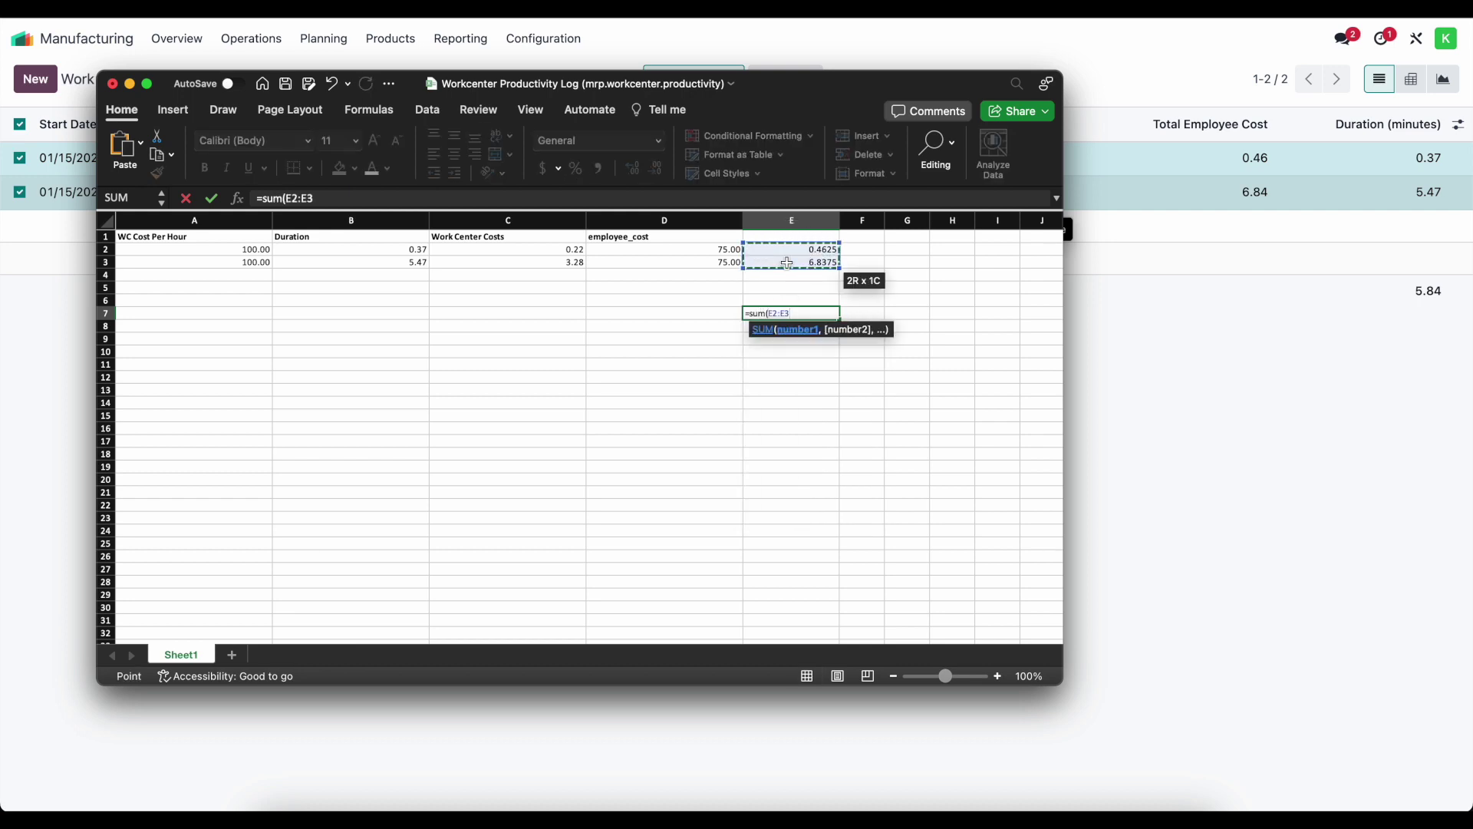
pyautogui.press('Return')
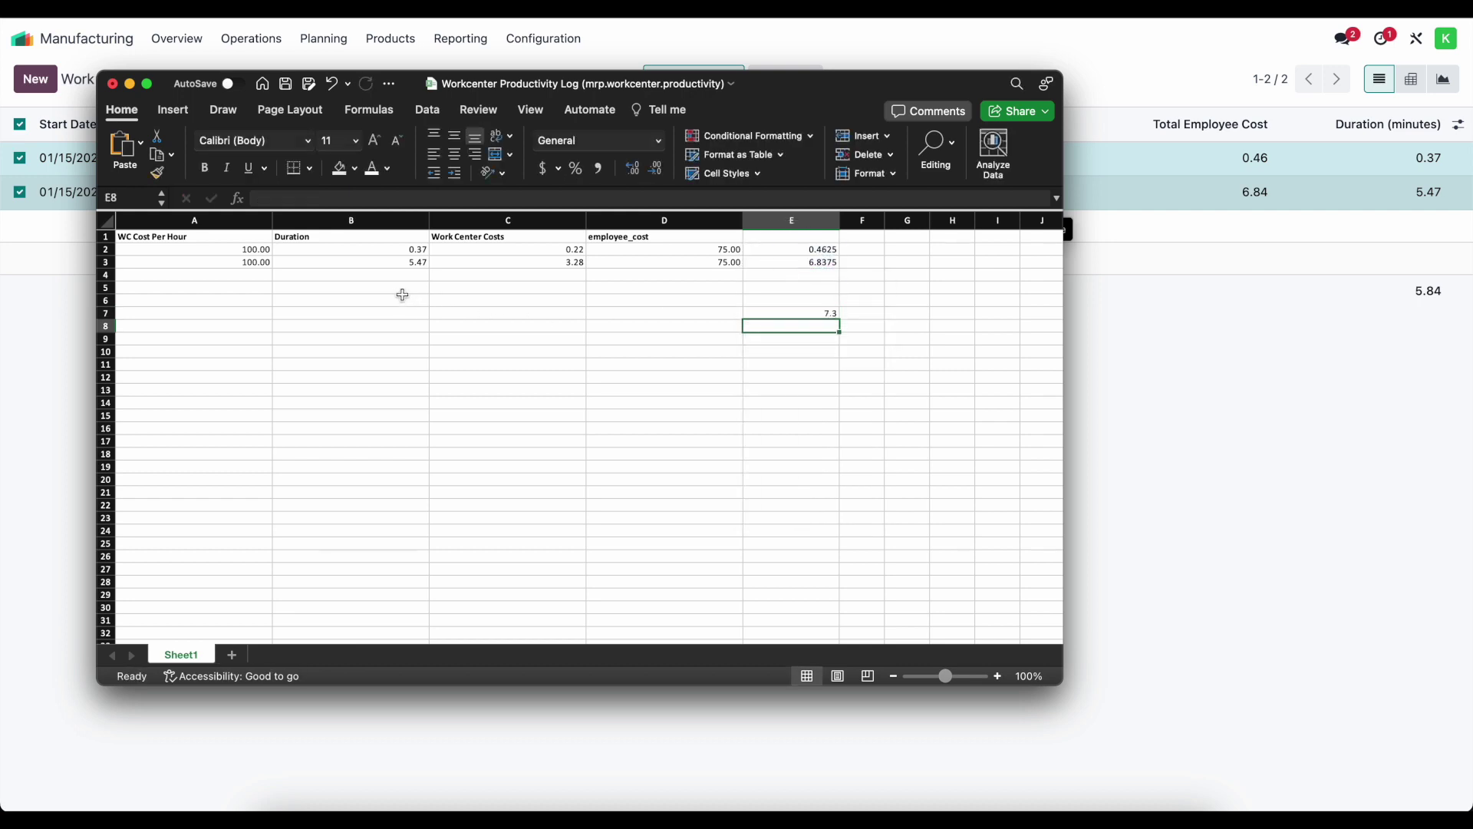
# Sum the work center costs C2:C3 in C6.
pyautogui.click(519, 295)
pyautogui.write('=sum(')
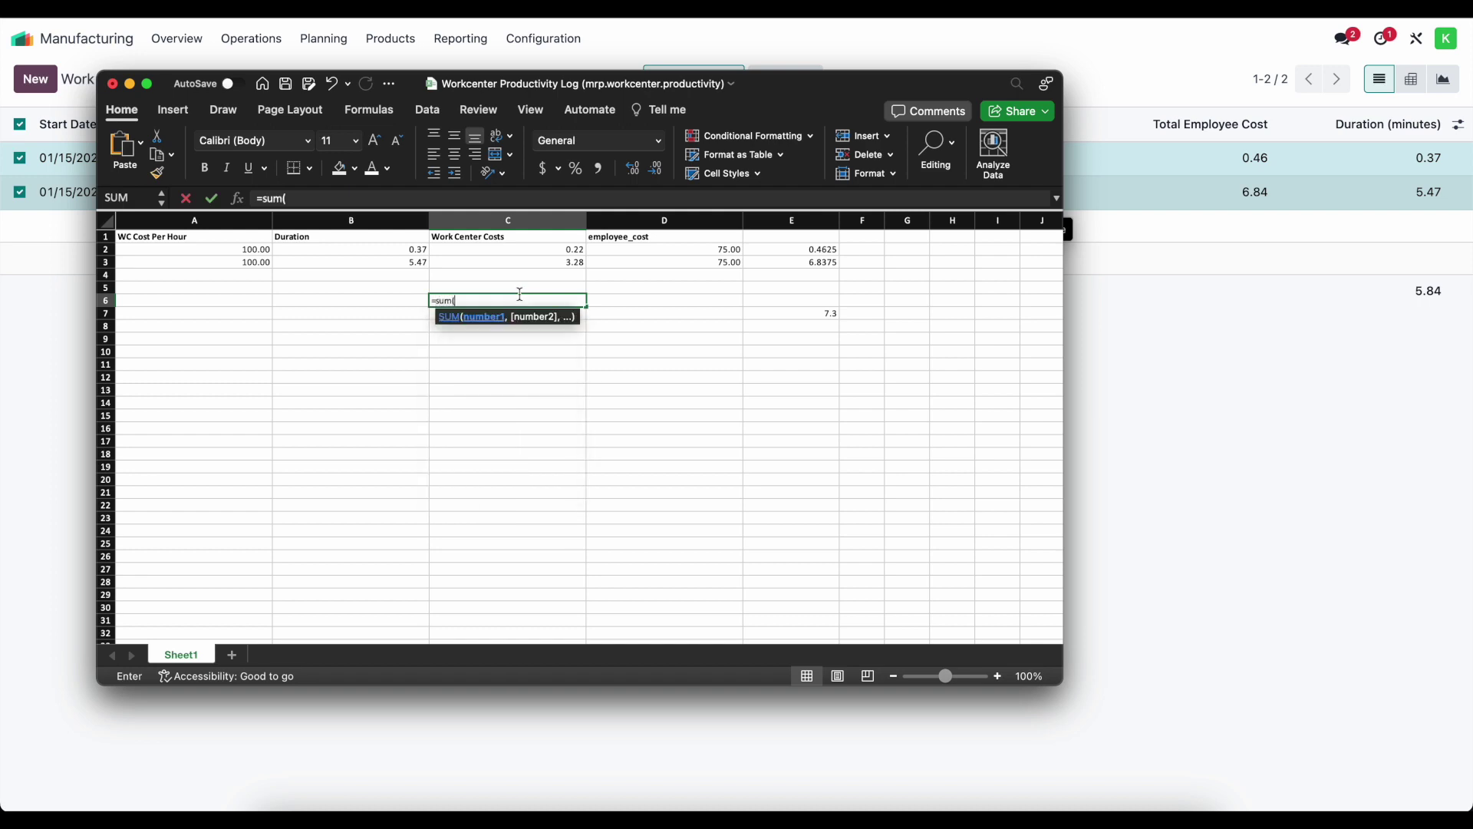
pyautogui.moveTo(539, 252); pyautogui.dragTo(539, 260)
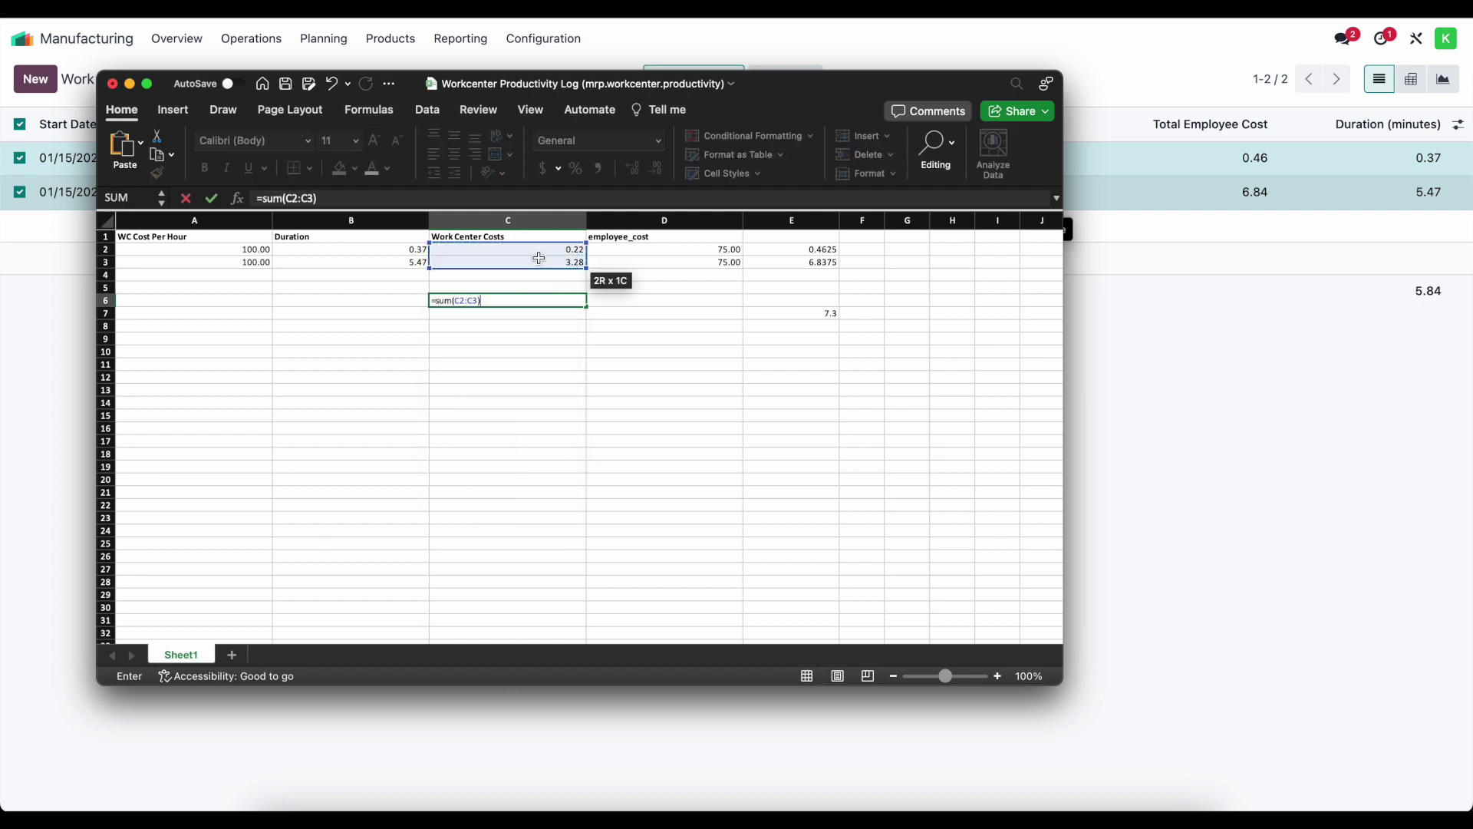
pyautogui.press('Return')
pyautogui.click(614, 324)
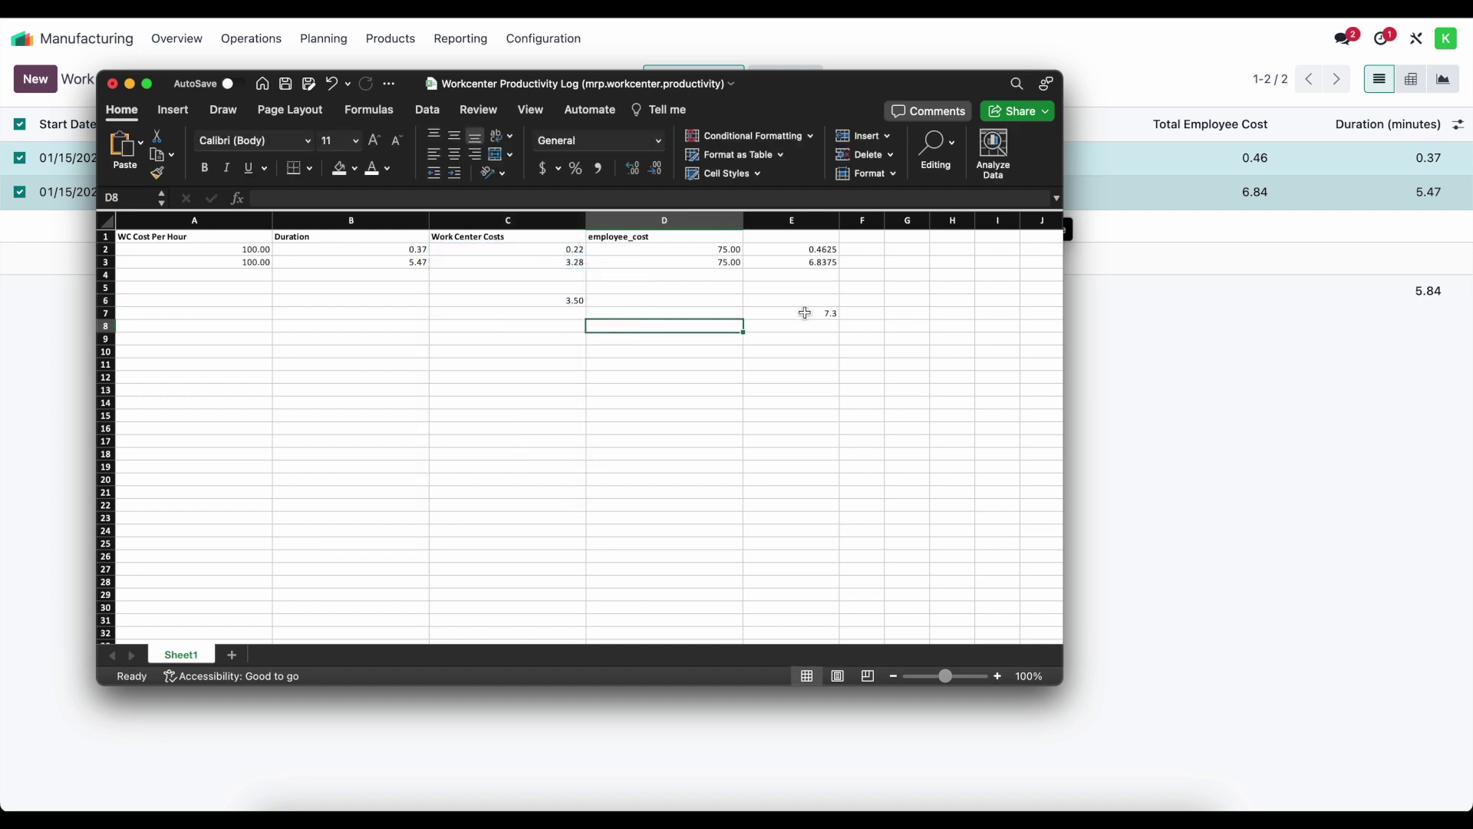
pyautogui.click(651, 374)
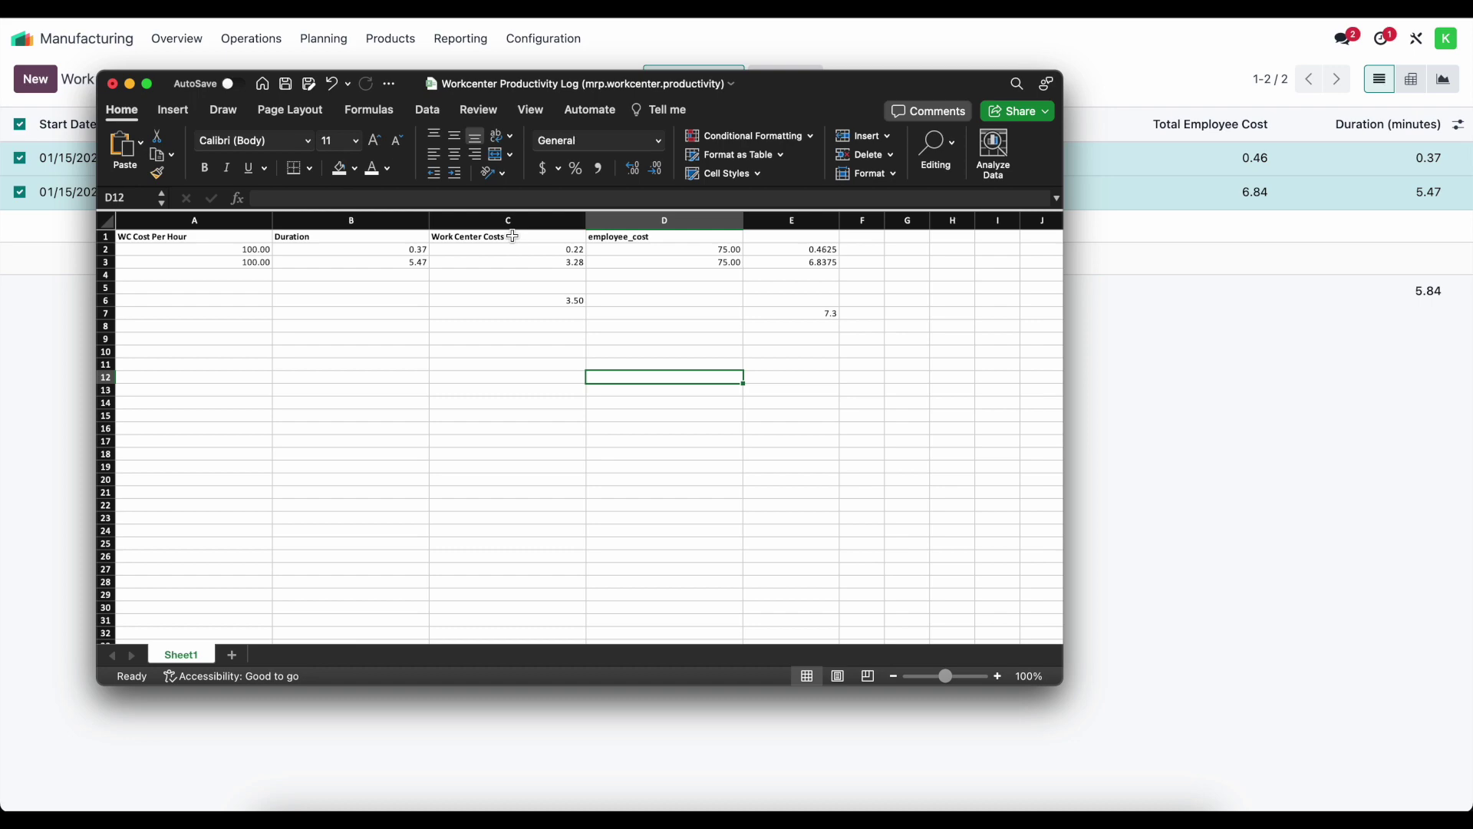
# Return to Odoo, go to the Accounting app's journal entries and start a new entry.
pyautogui.click(609, 20)
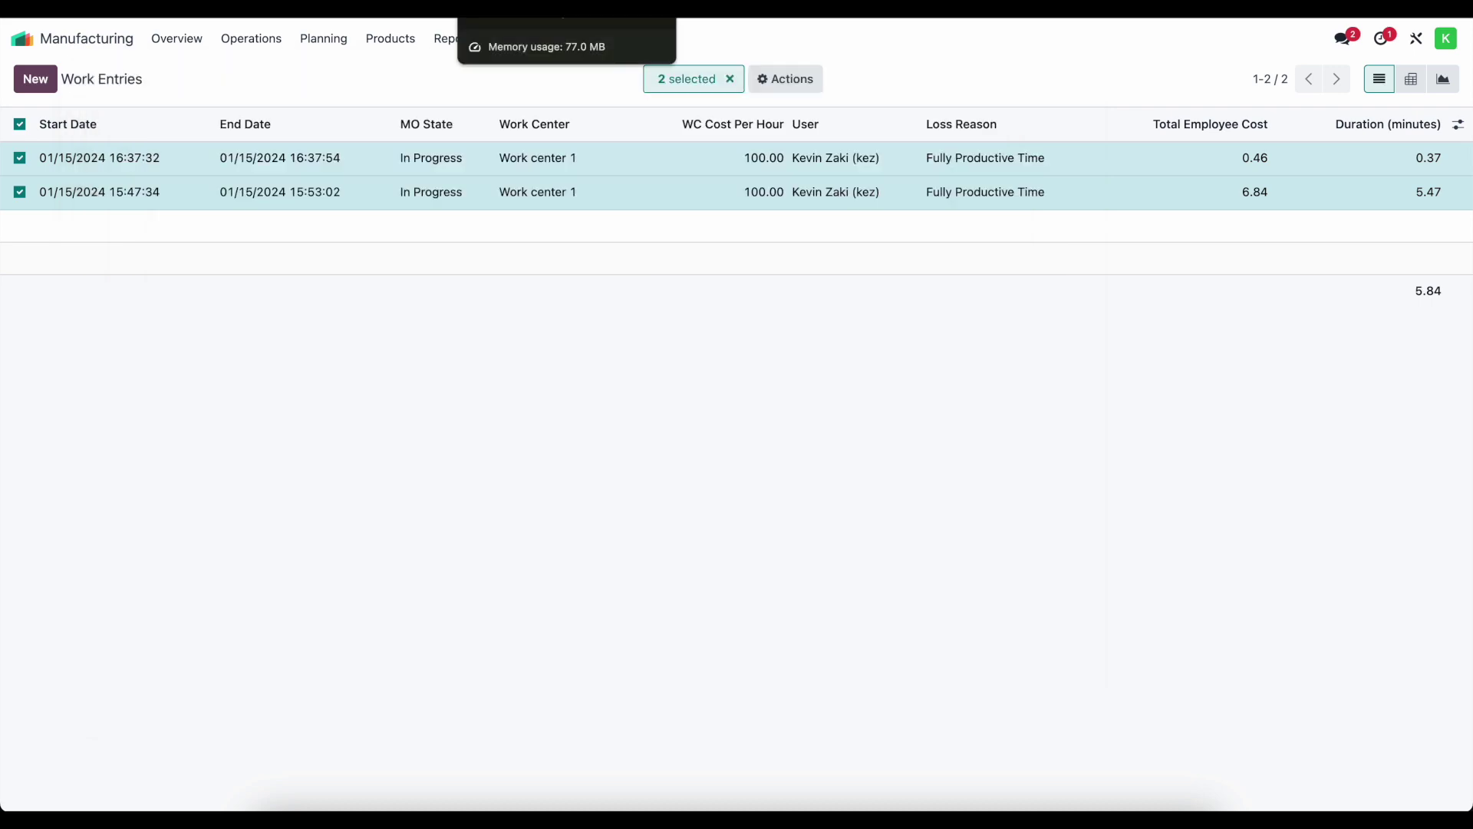
pyautogui.click(83, 41)
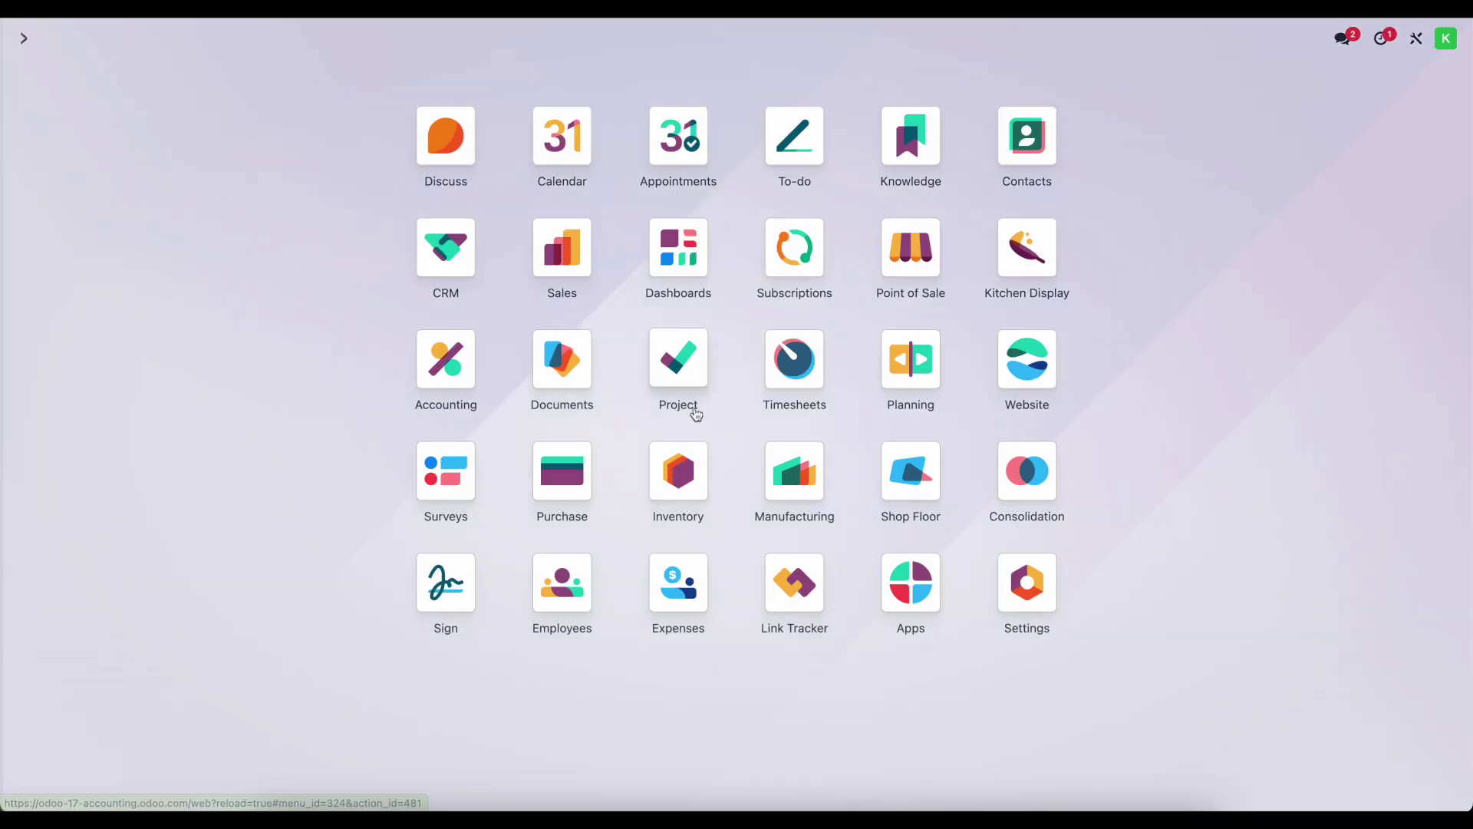
pyautogui.click(457, 378)
pyautogui.click(379, 46)
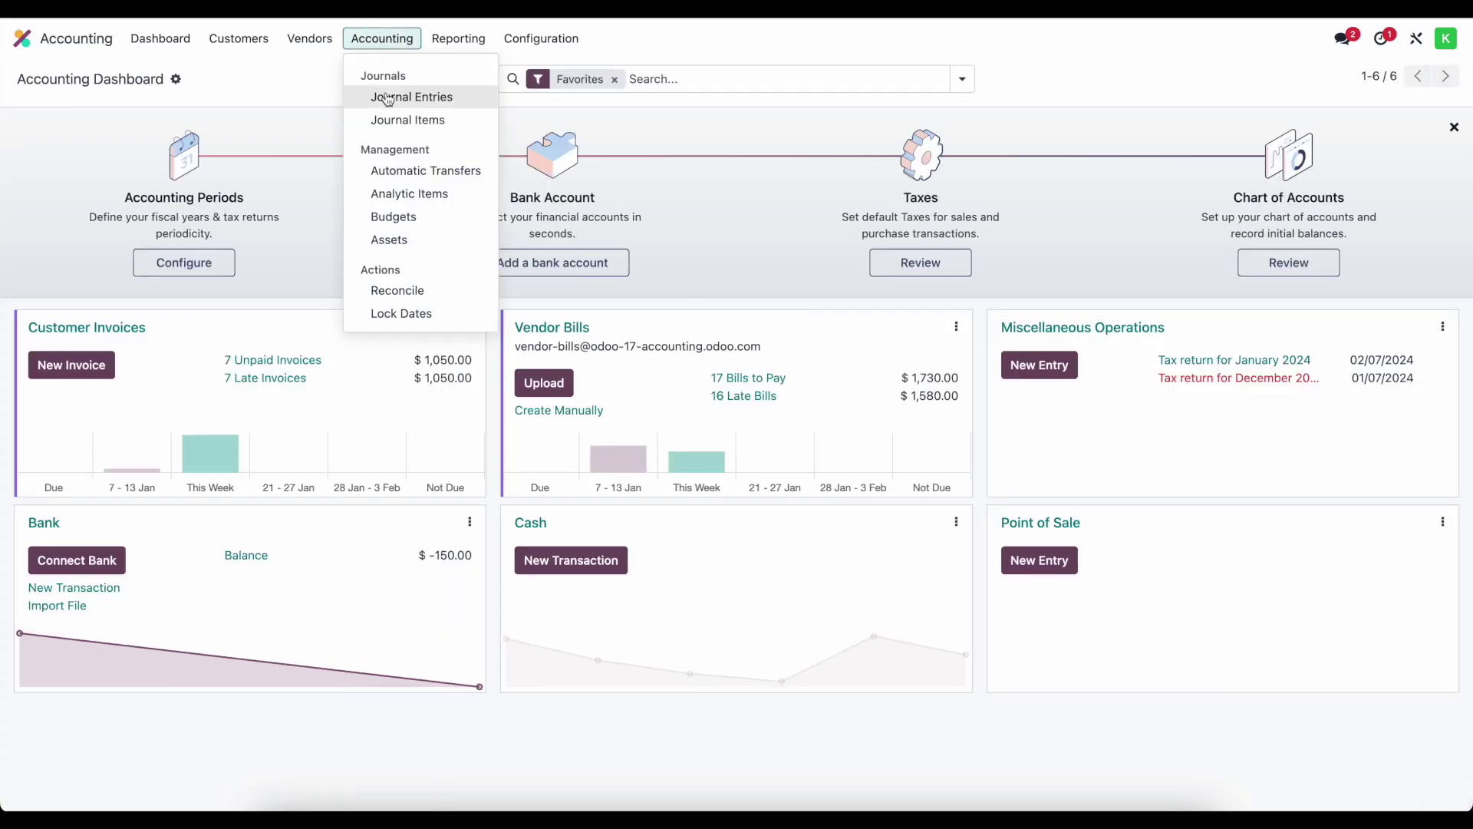
pyautogui.click(385, 96)
pyautogui.click(31, 81)
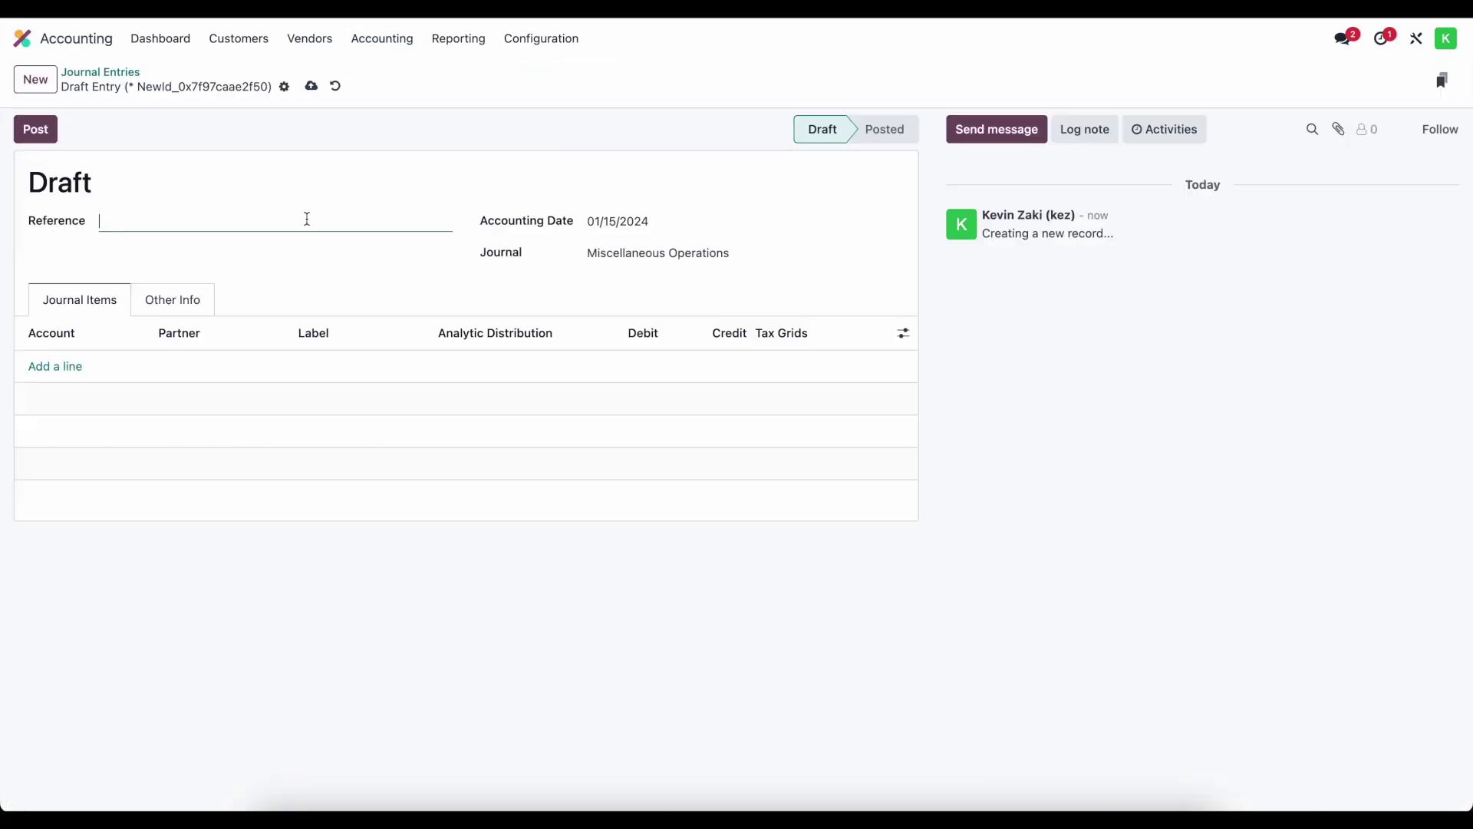
# Give the entry the reference WIP Entry and the accounting date 01/31/2024, and save it as a draft.
pyautogui.write('WIP Entry')
pyautogui.click(618, 221)
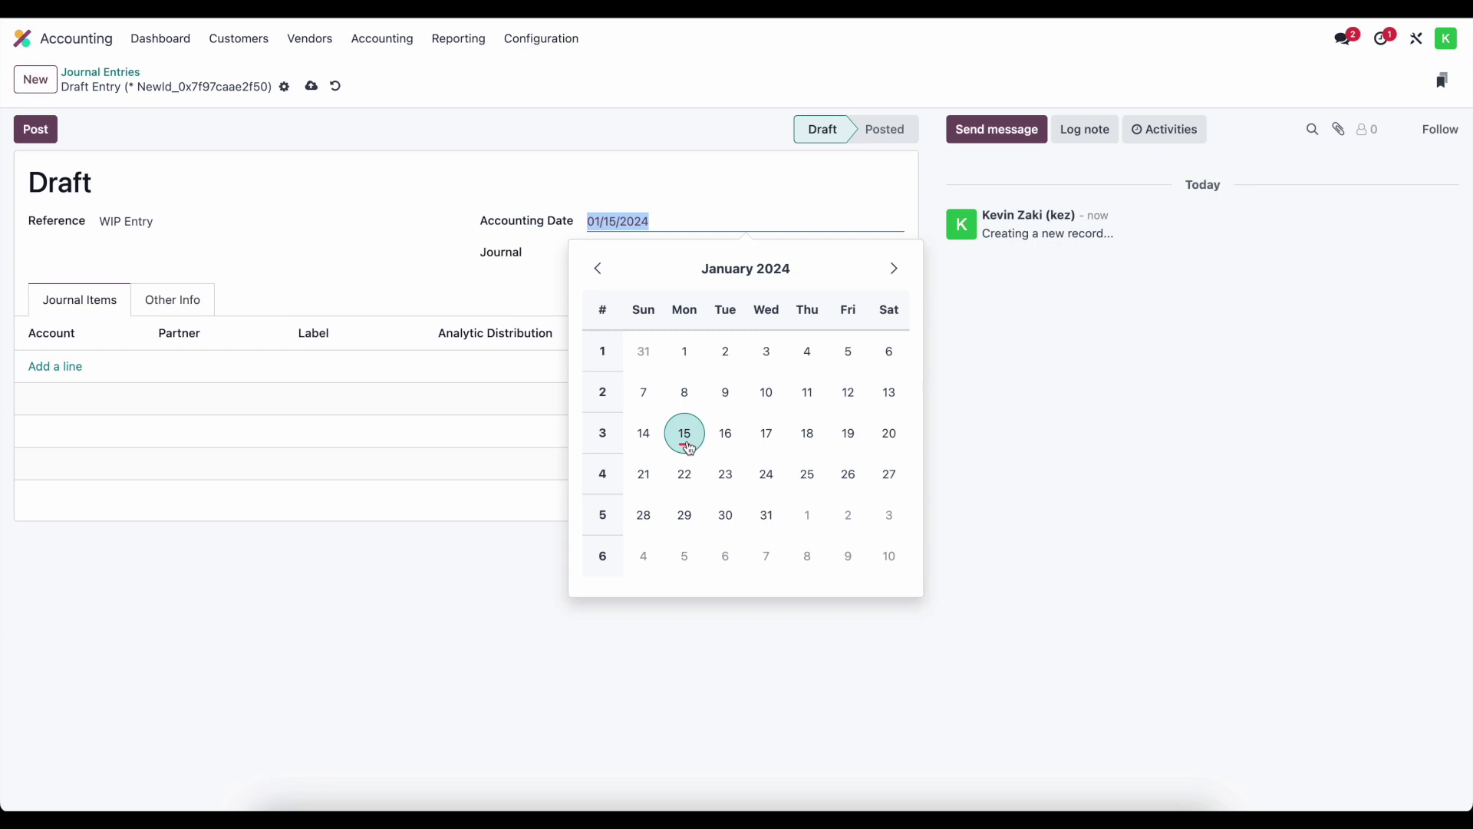
pyautogui.click(765, 517)
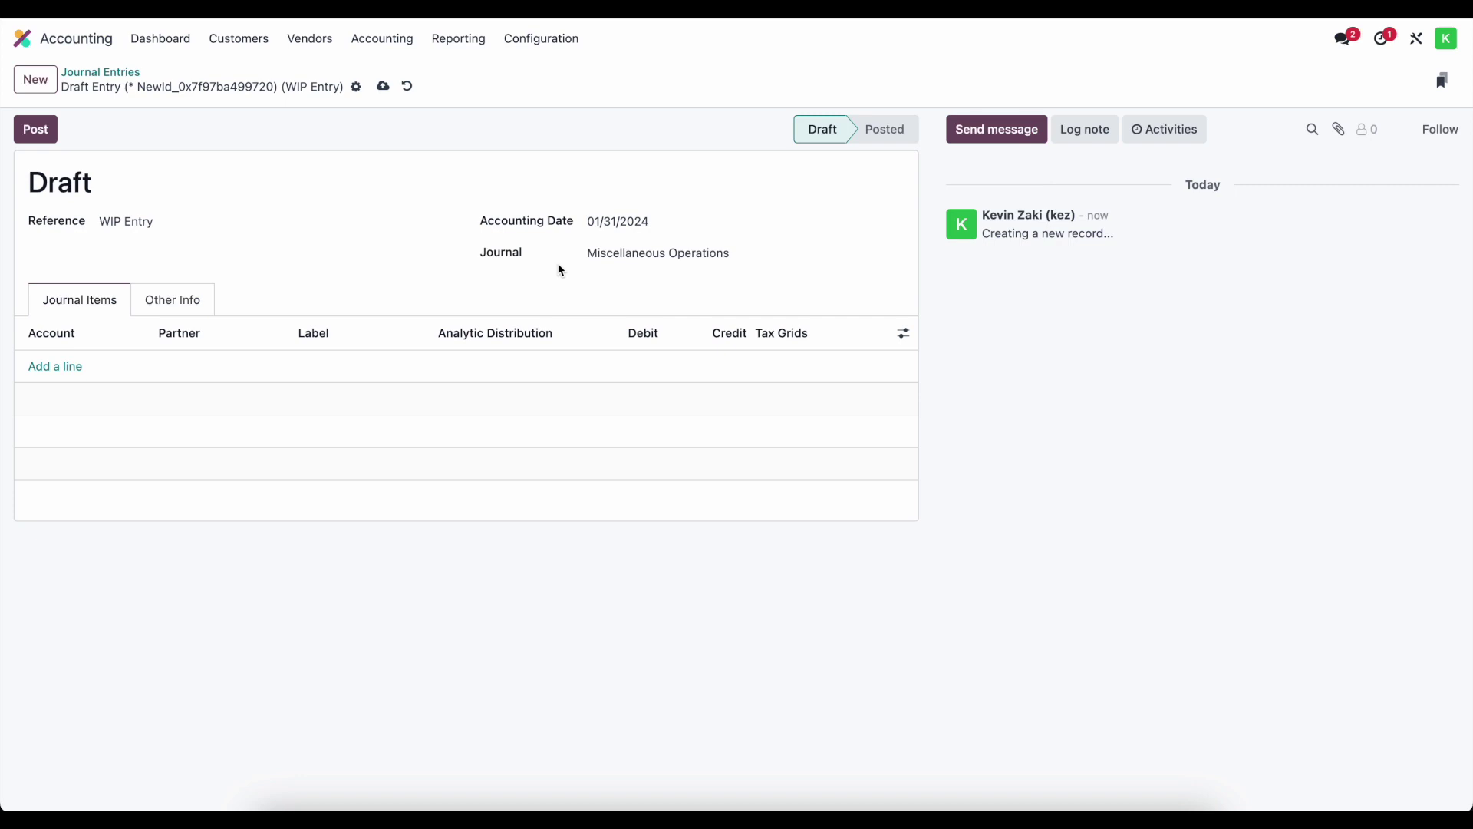
pyautogui.click(59, 375)
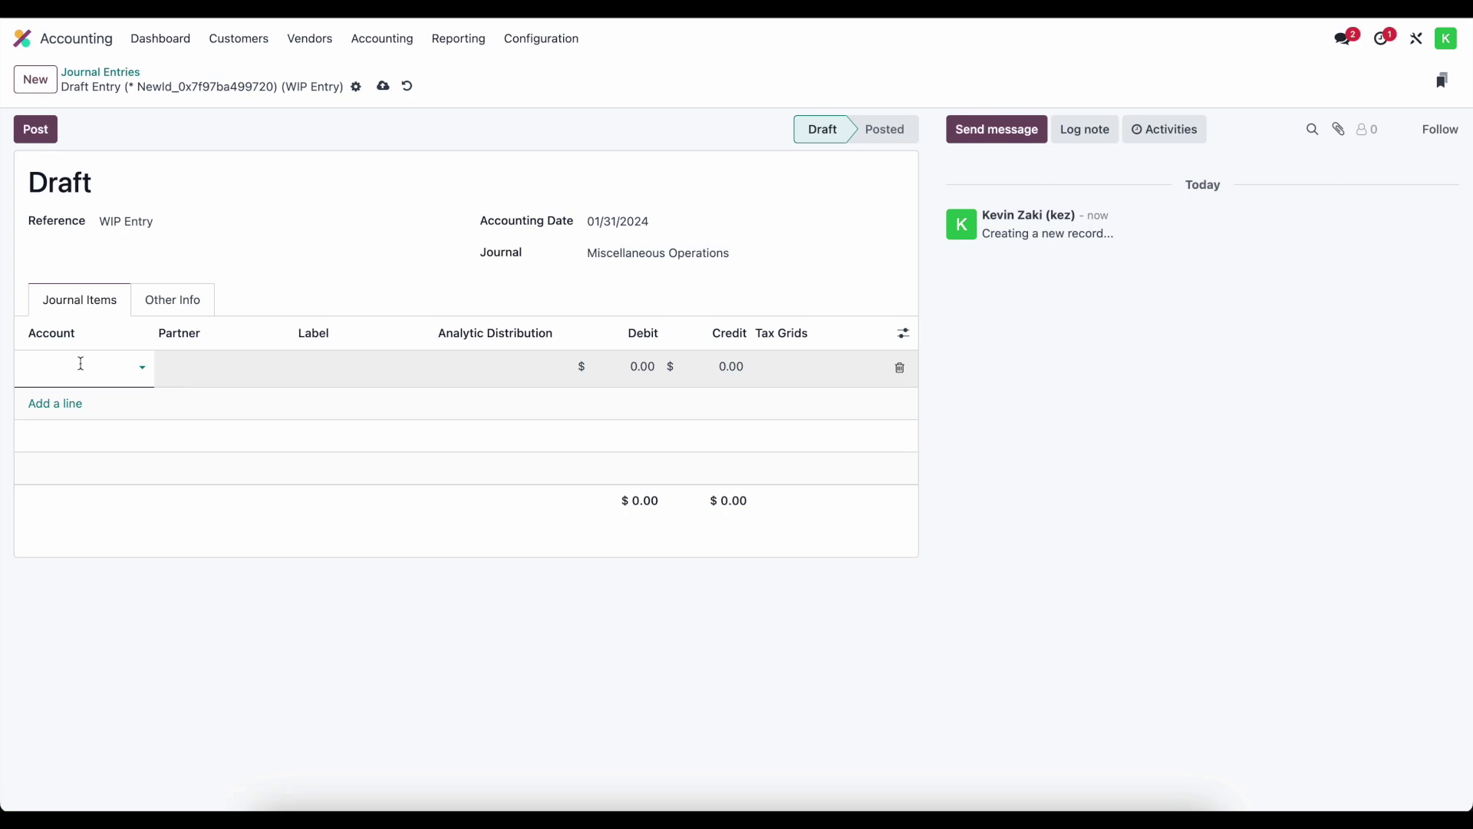
pyautogui.click(383, 85)
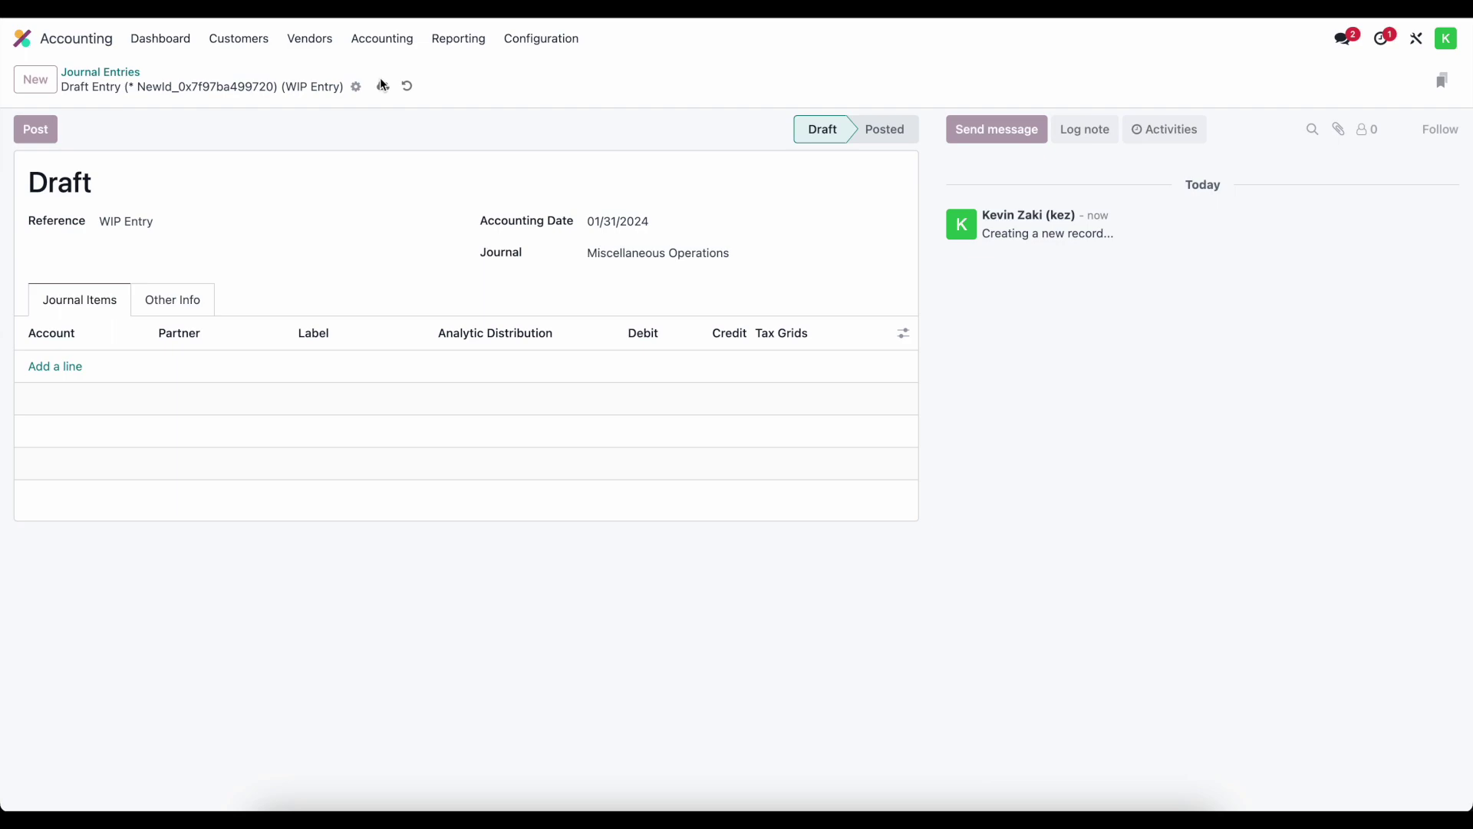
# Add a new account with code 110101 and name WIP to the chart of accounts.
pyautogui.click(458, 39)
pyautogui.moveTo(394, 41)
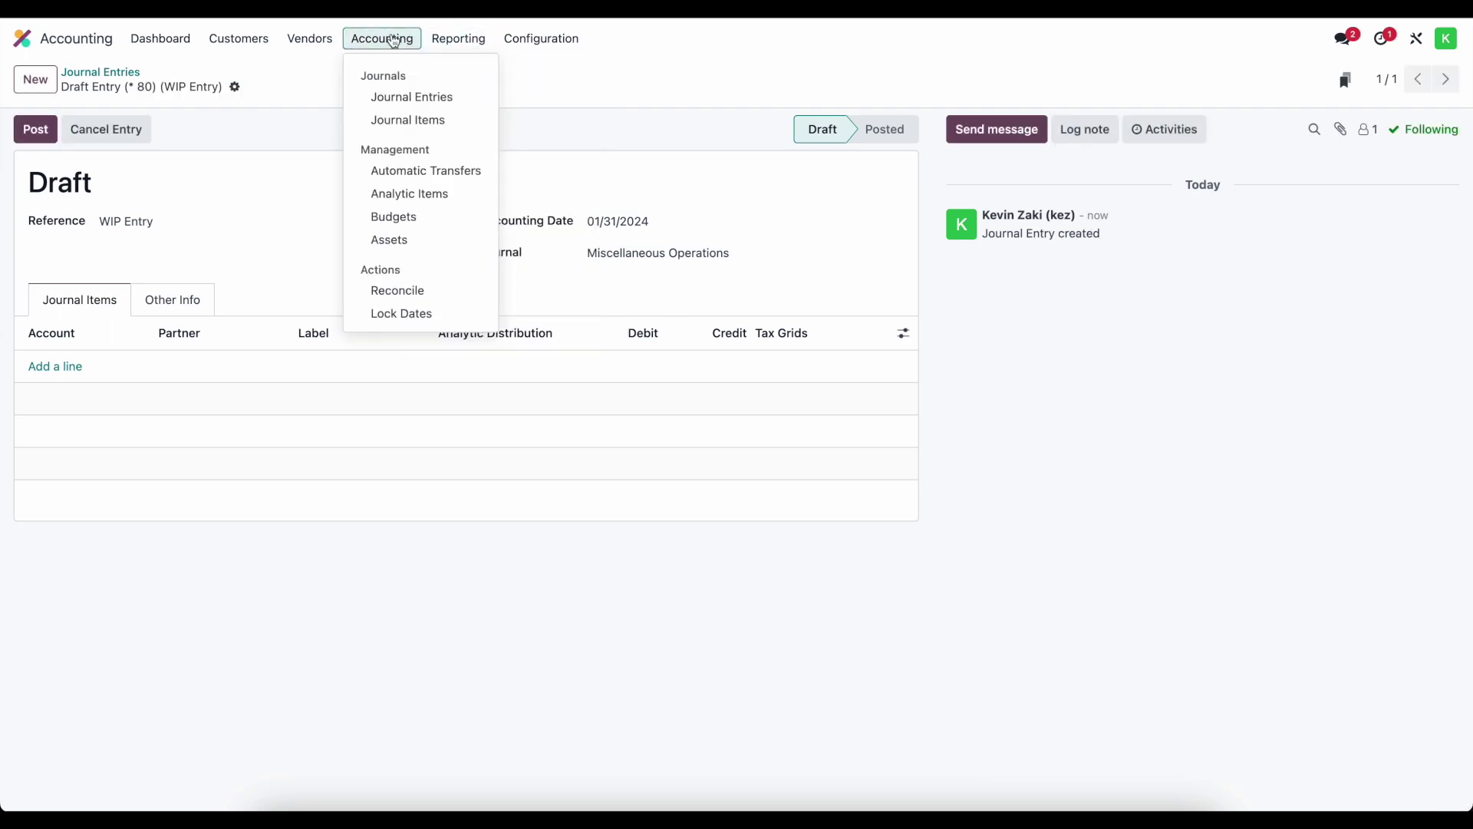
pyautogui.moveTo(541, 38)
pyautogui.click(566, 317)
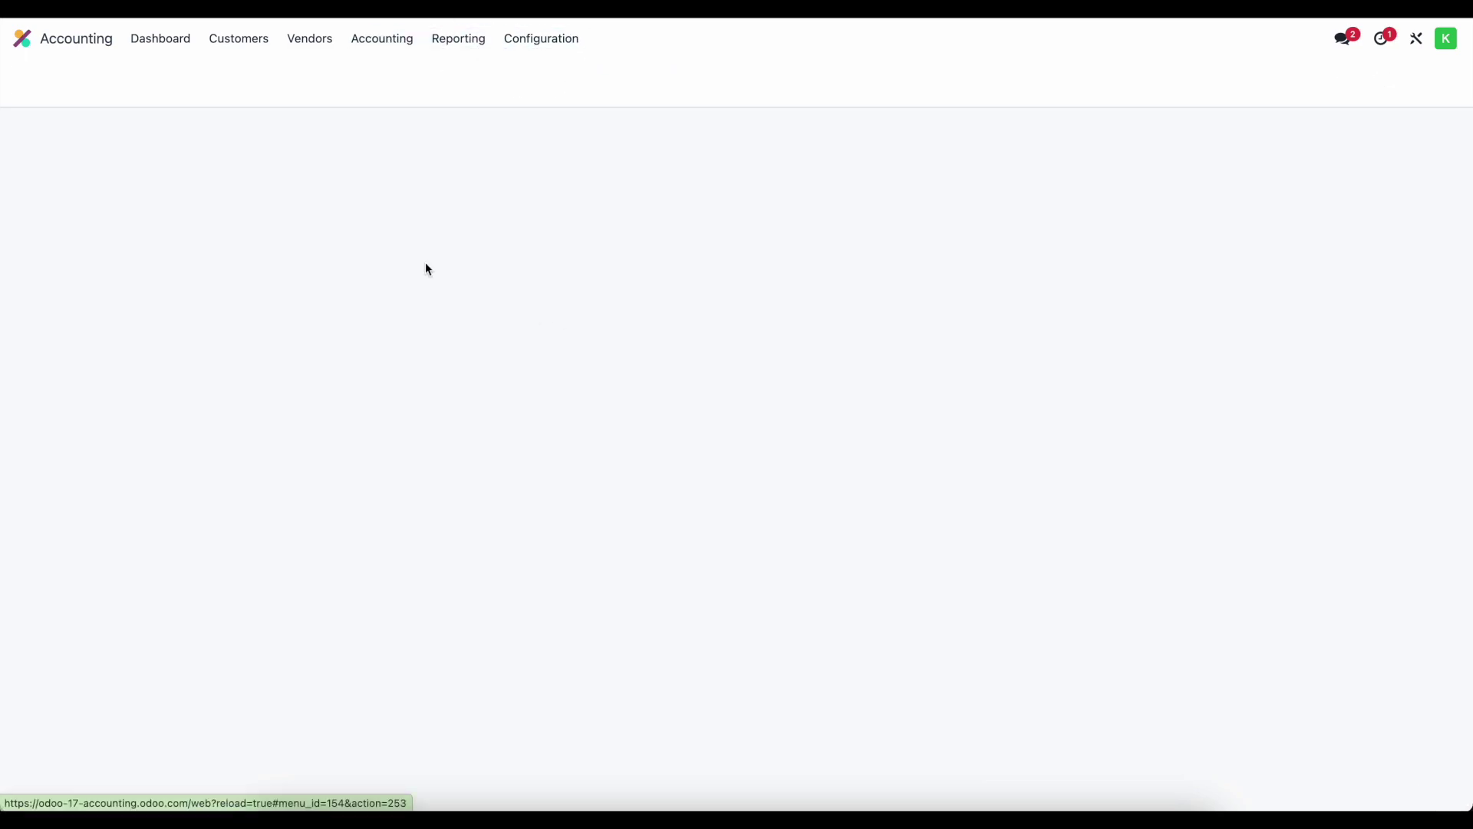
pyautogui.click(47, 80)
pyautogui.scroll(-1, 257, 393)
pyautogui.scroll(1, 257, 394)
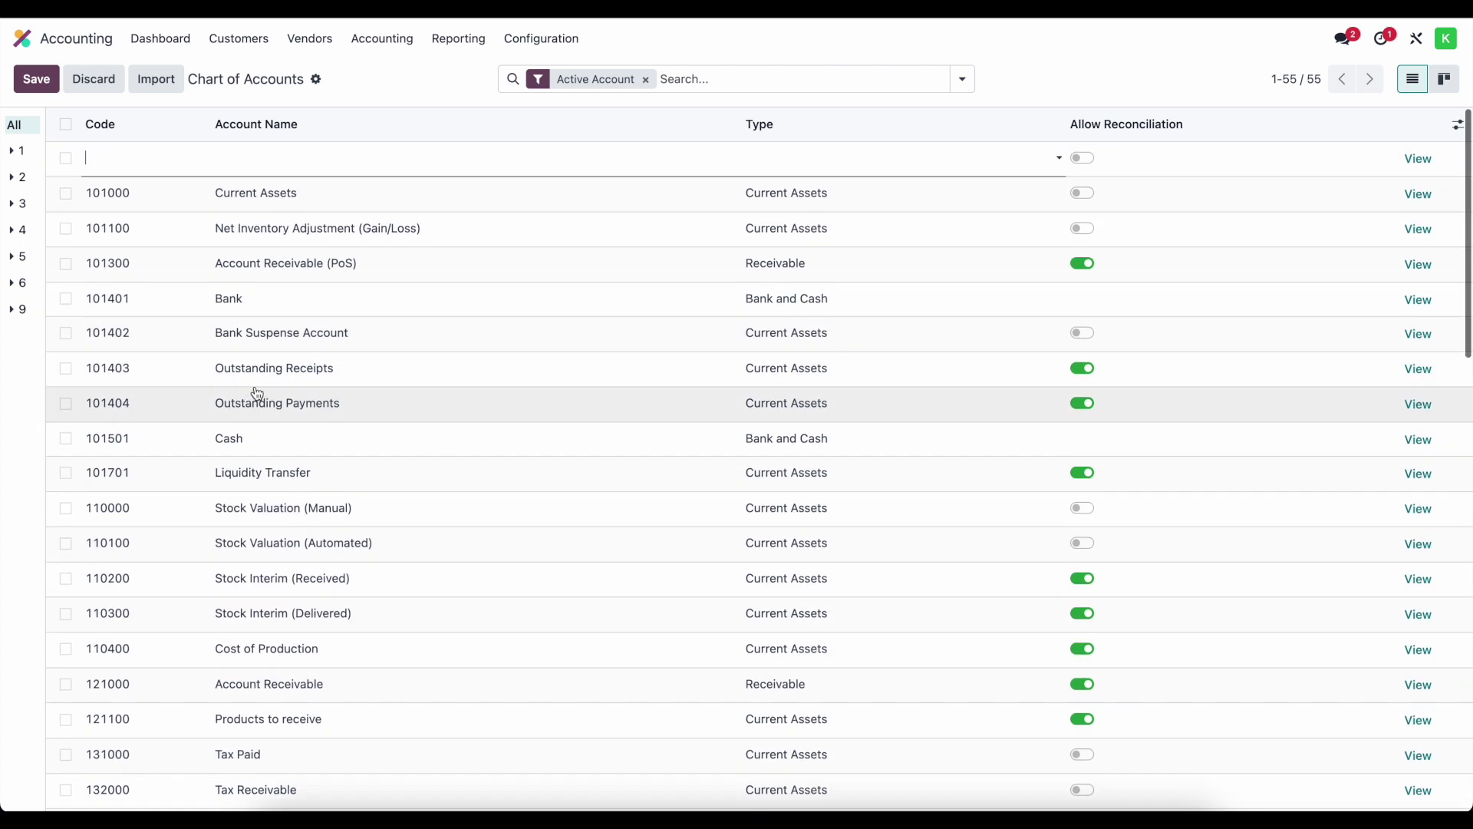
pyautogui.write('110101')
pyautogui.press('Tab')
pyautogui.write('WIP')
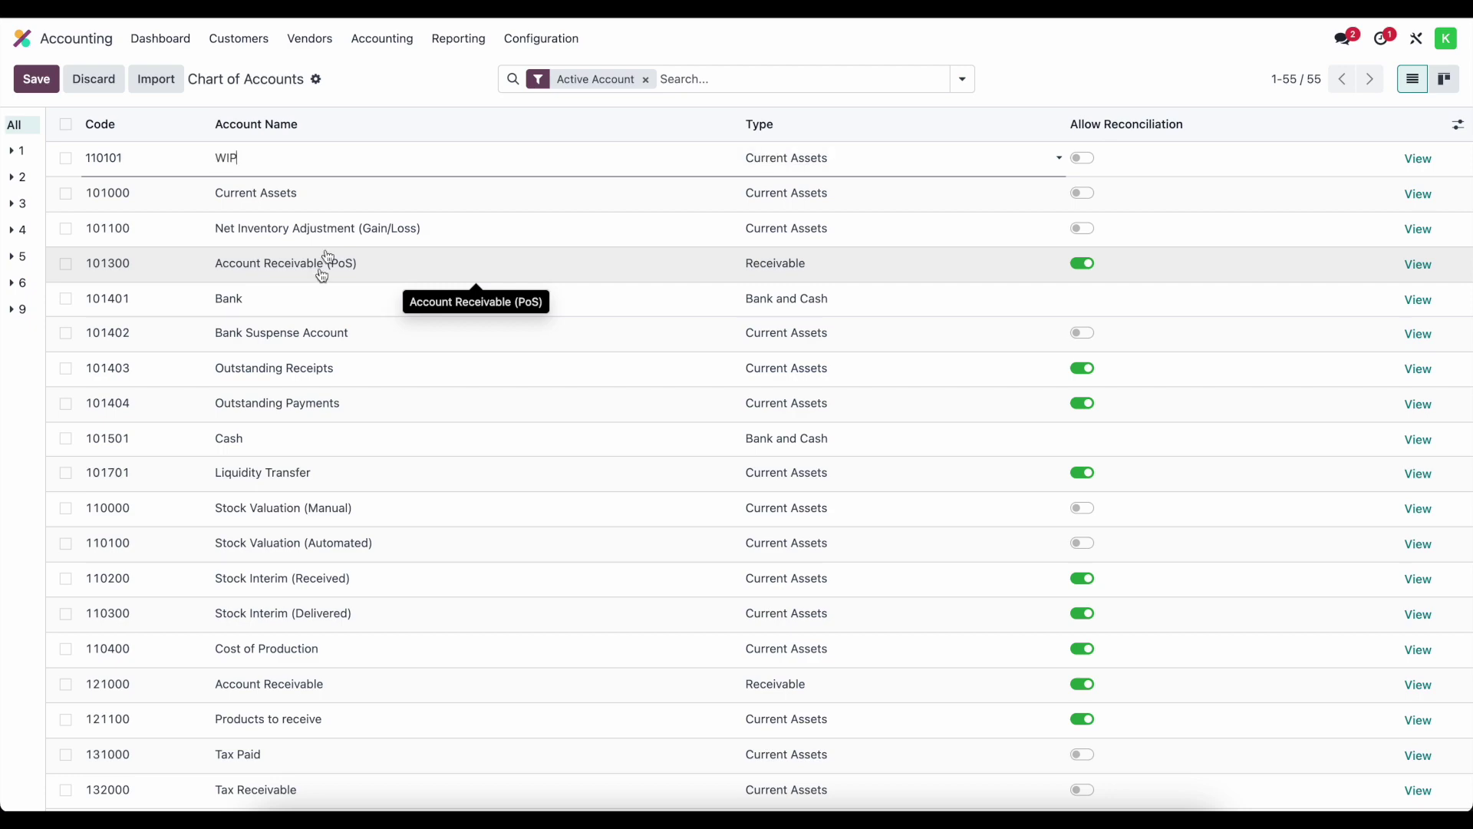
pyautogui.click(369, 74)
# Go back to the journal entries, remove the Posted filter and open the draft WIP Entry.
pyautogui.click(365, 46)
pyautogui.click(380, 95)
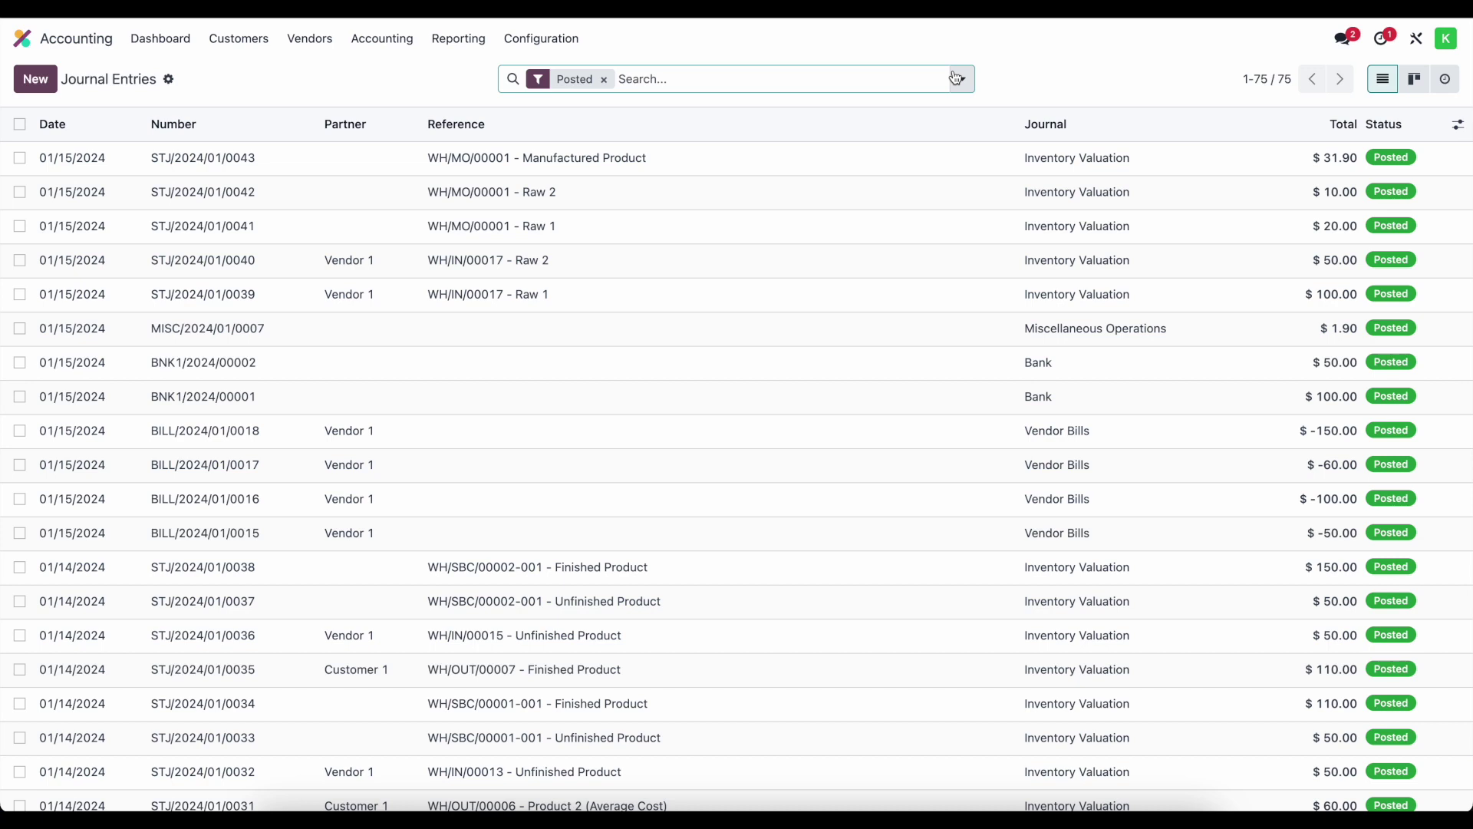
pyautogui.press('BackSpace')
pyautogui.write('wip')
pyautogui.press('BackSpace')
pyautogui.press('BackSpace')
pyautogui.press('BackSpace')
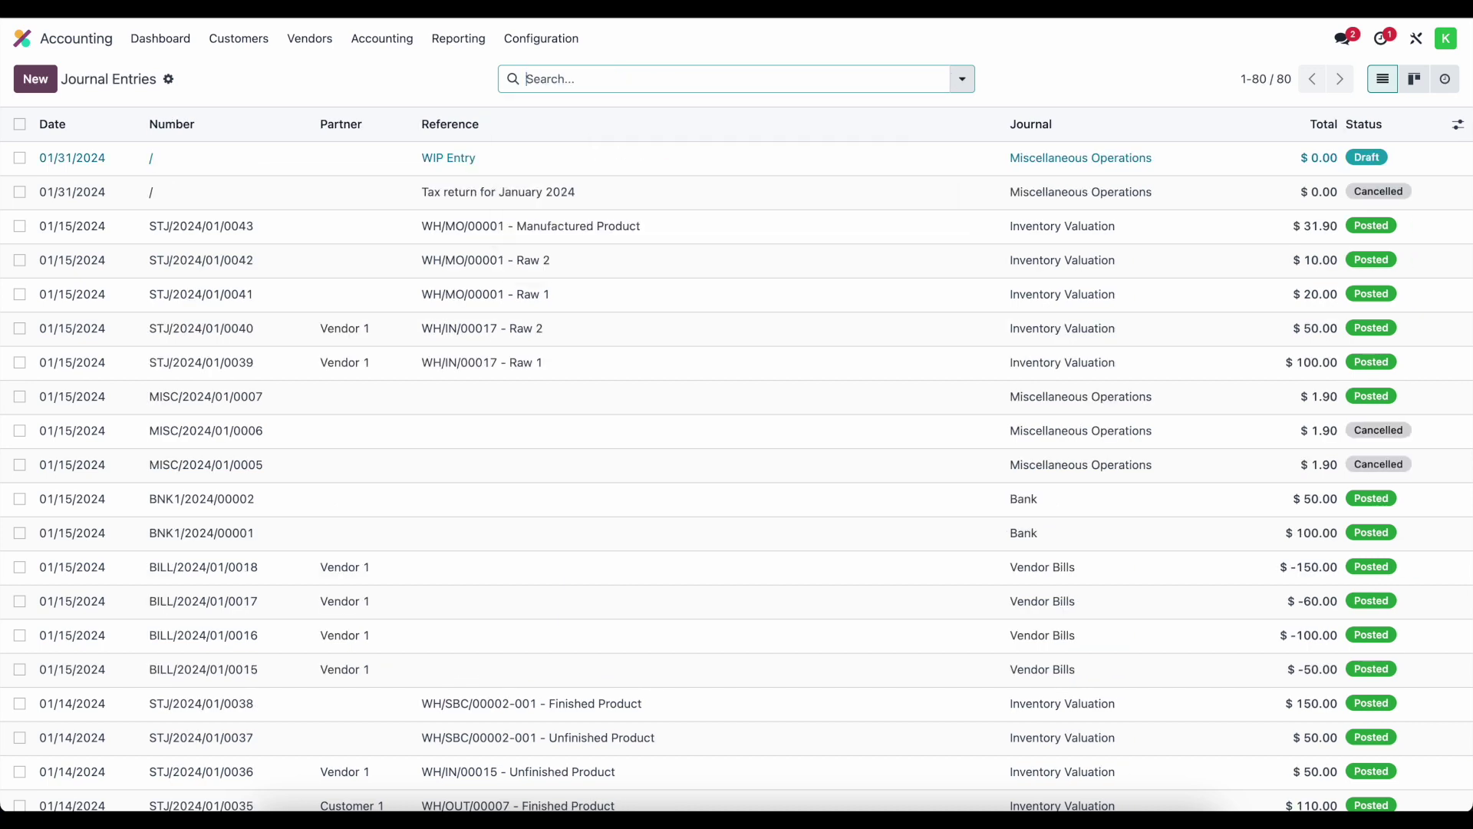
pyautogui.click(733, 175)
# Add a journal item line with the account 110101 WIP.
pyautogui.click(66, 367)
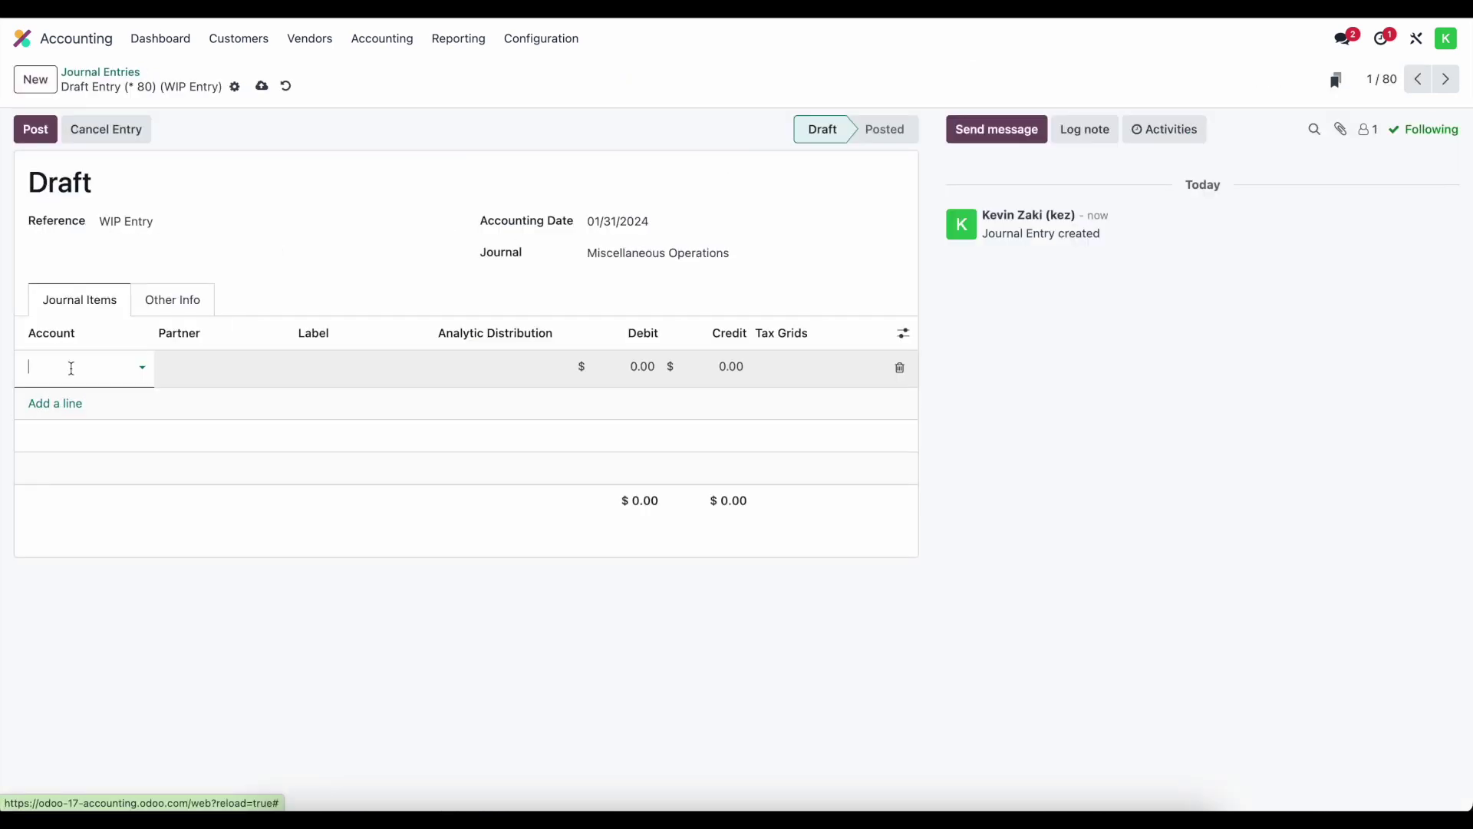
pyautogui.write('wip')
pyautogui.click(75, 395)
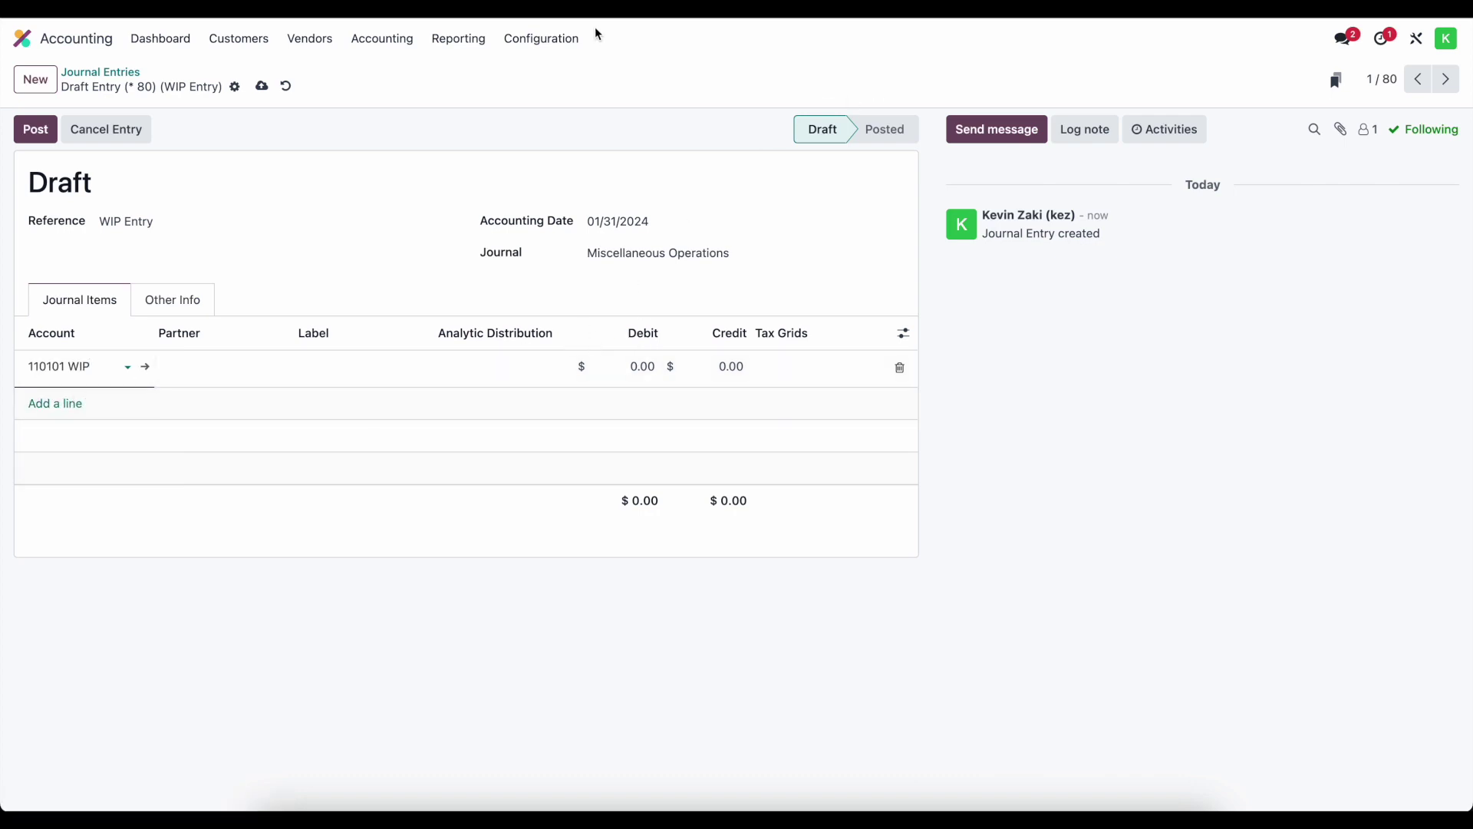
# Switch to the Excel workbook and list the cost totals 3.5 and 7.3 beneath each other in column D below the data.
pyautogui.press('super+Tab')
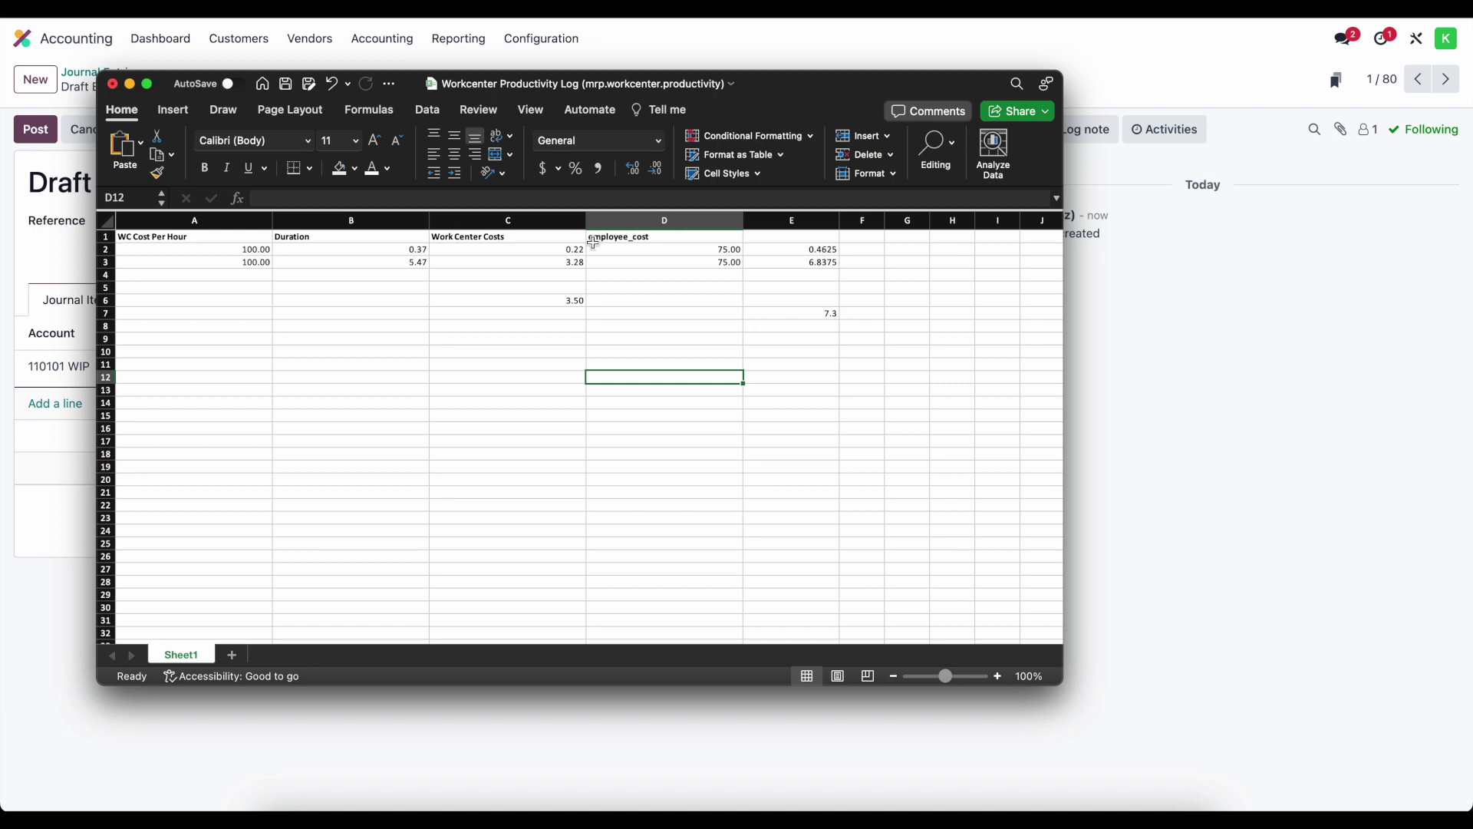
pyautogui.click(531, 312)
pyautogui.click(637, 438)
pyautogui.write('3.5')
pyautogui.press('Return')
pyautogui.write('7.3')
pyautogui.press('Return')
# Look up the component total in Odoo's Jan Entry spreadsheet, add 30 to the Excel list and select the three values to total them.
pyautogui.press('super+Tab')
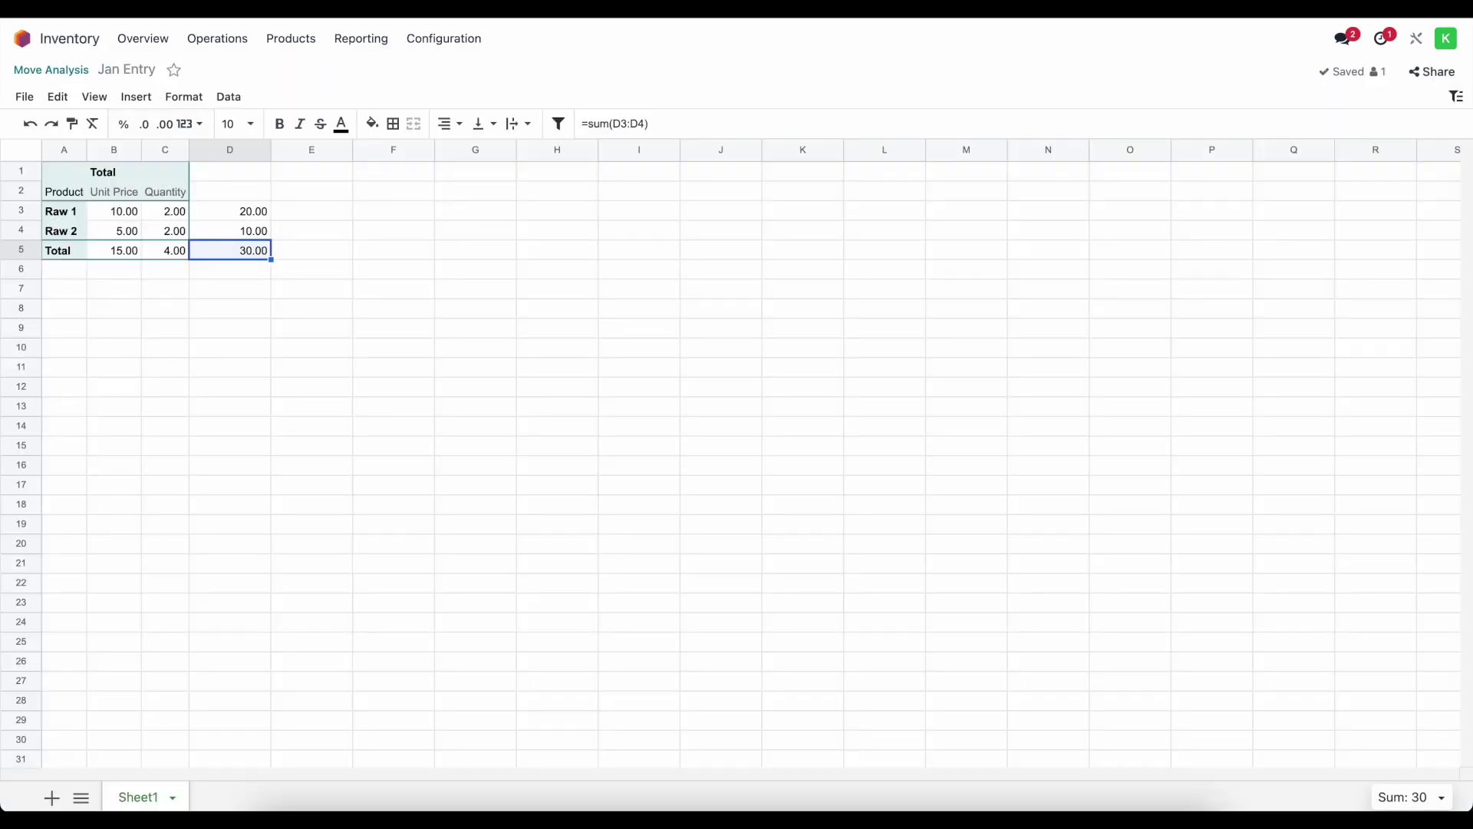
pyautogui.press('super+Tab')
pyautogui.write('30')
pyautogui.press('Return')
pyautogui.moveTo(706, 442); pyautogui.dragTo(708, 465)
# Return to the draft entry in Odoo and set the WIP line's debit to 40.80.
pyautogui.press('super+Tab')
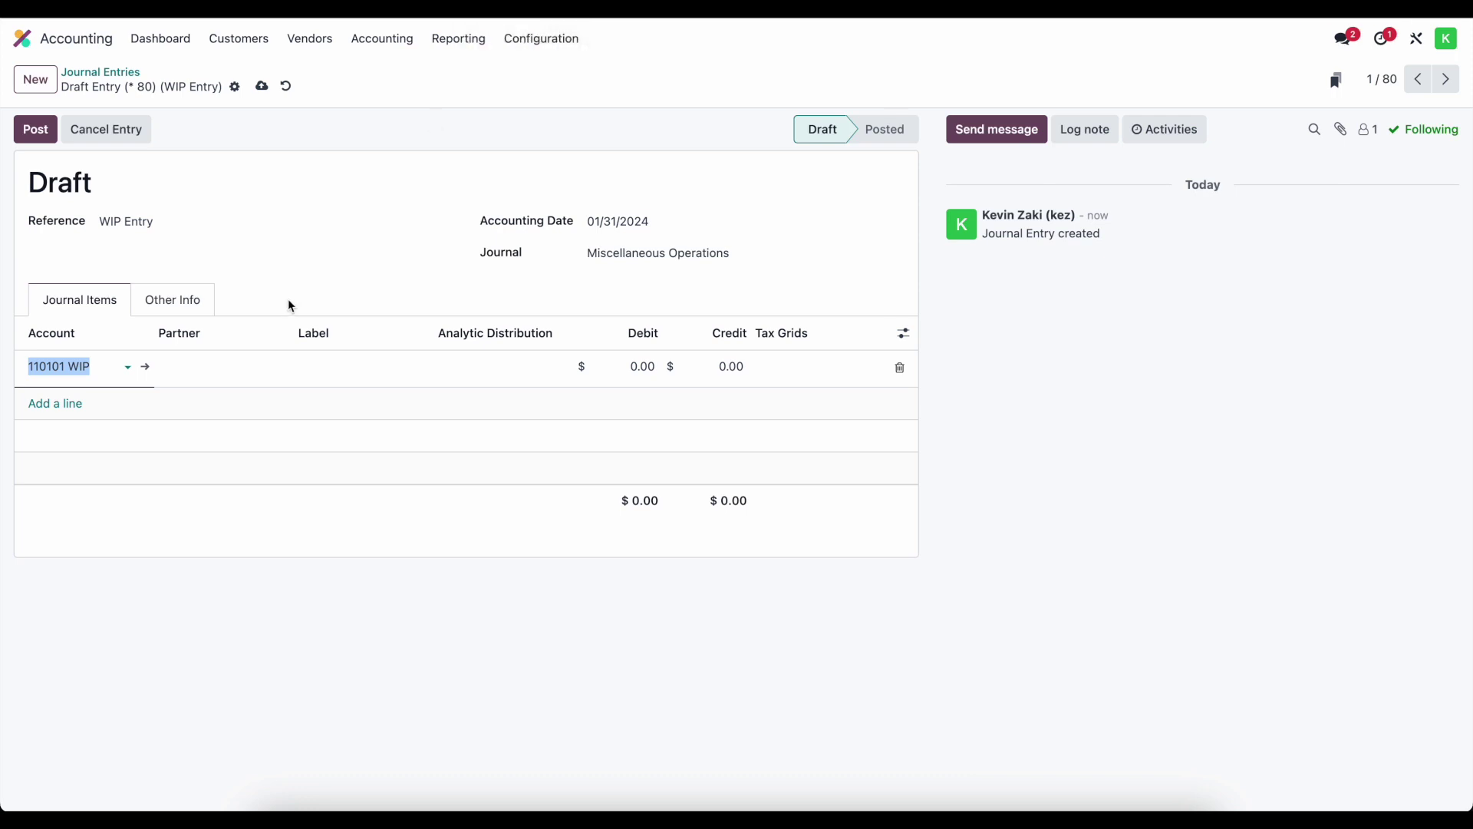
pyautogui.click(628, 366)
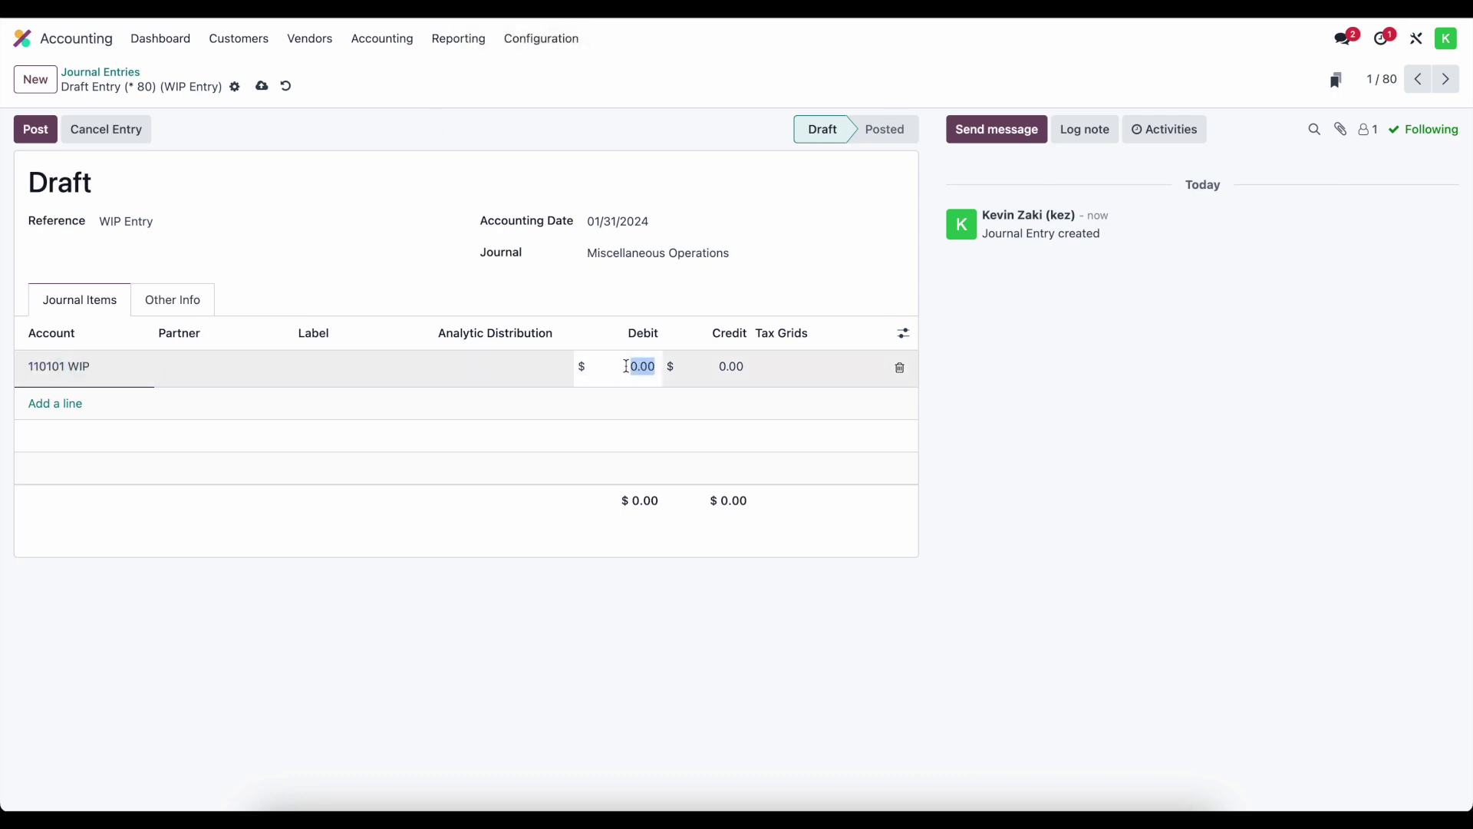
pyautogui.press('super+Tab')
pyautogui.press('super+Tab')
pyautogui.write('40.80')
pyautogui.click(609, 402)
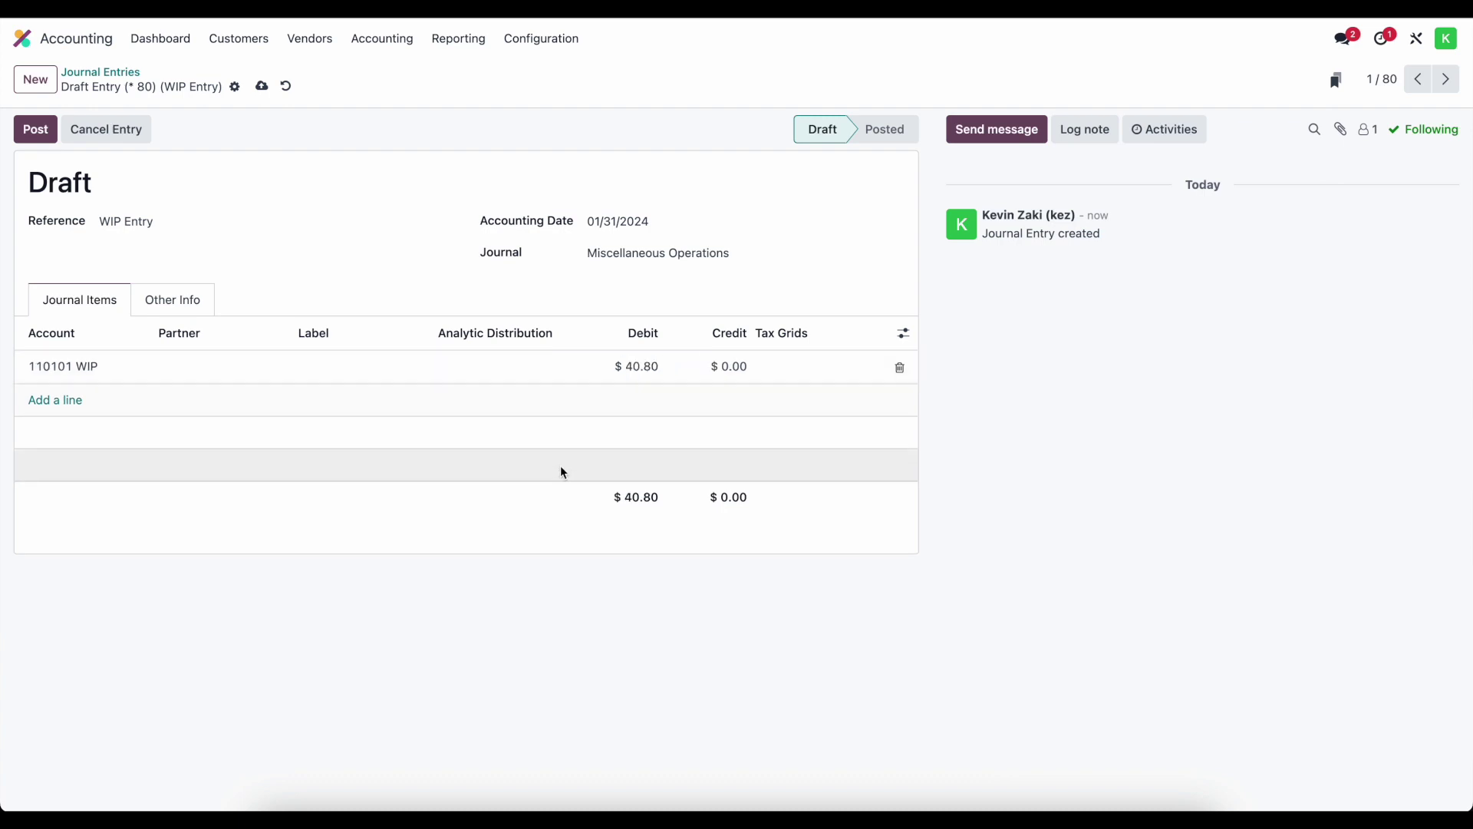
# Add a second journal item line with the account 110100 Stock Valuation (Automated).
pyautogui.click(73, 407)
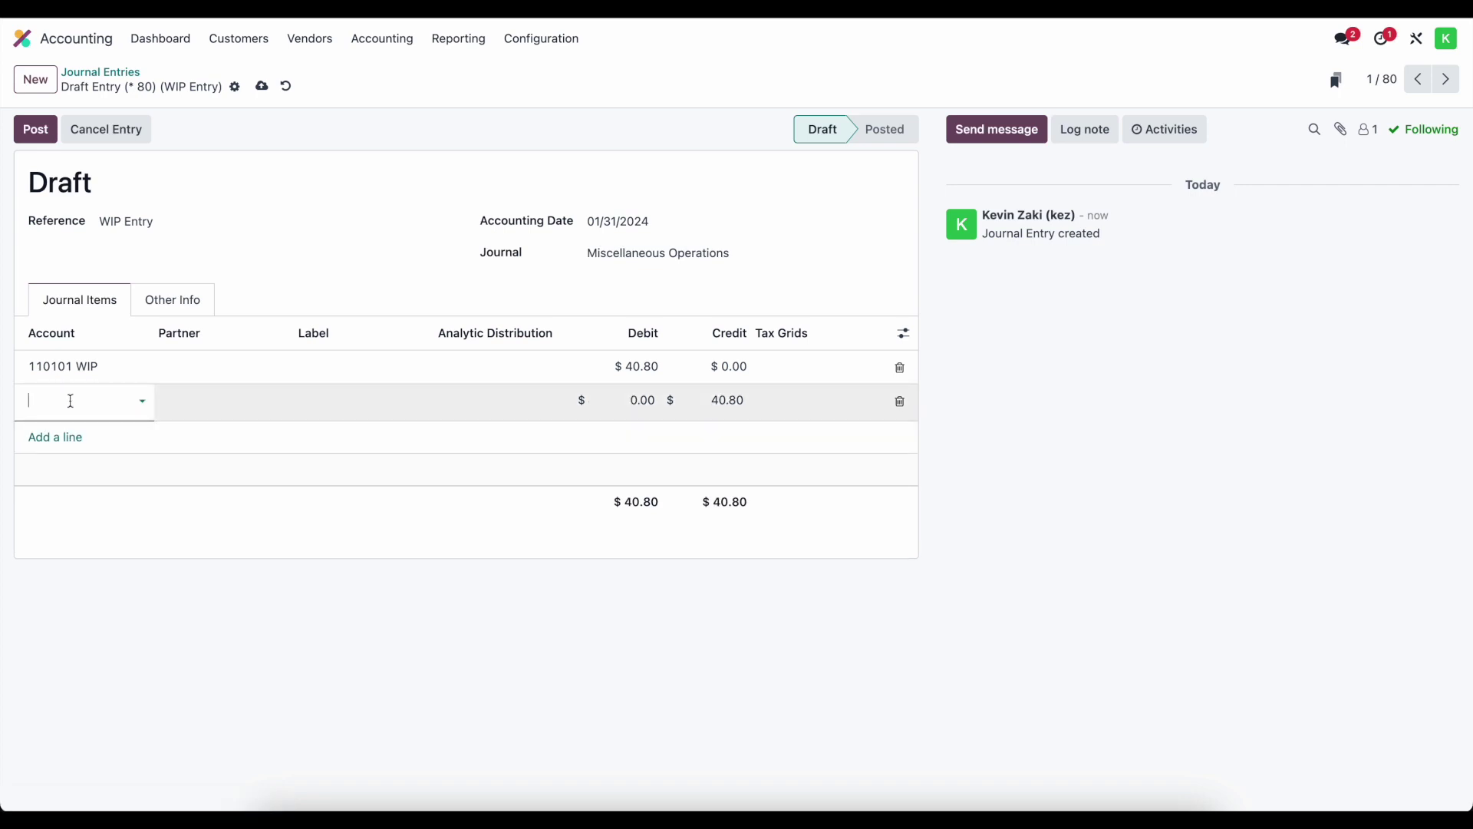
pyautogui.write('cur')
pyautogui.hotkey('ctrl', 'a')
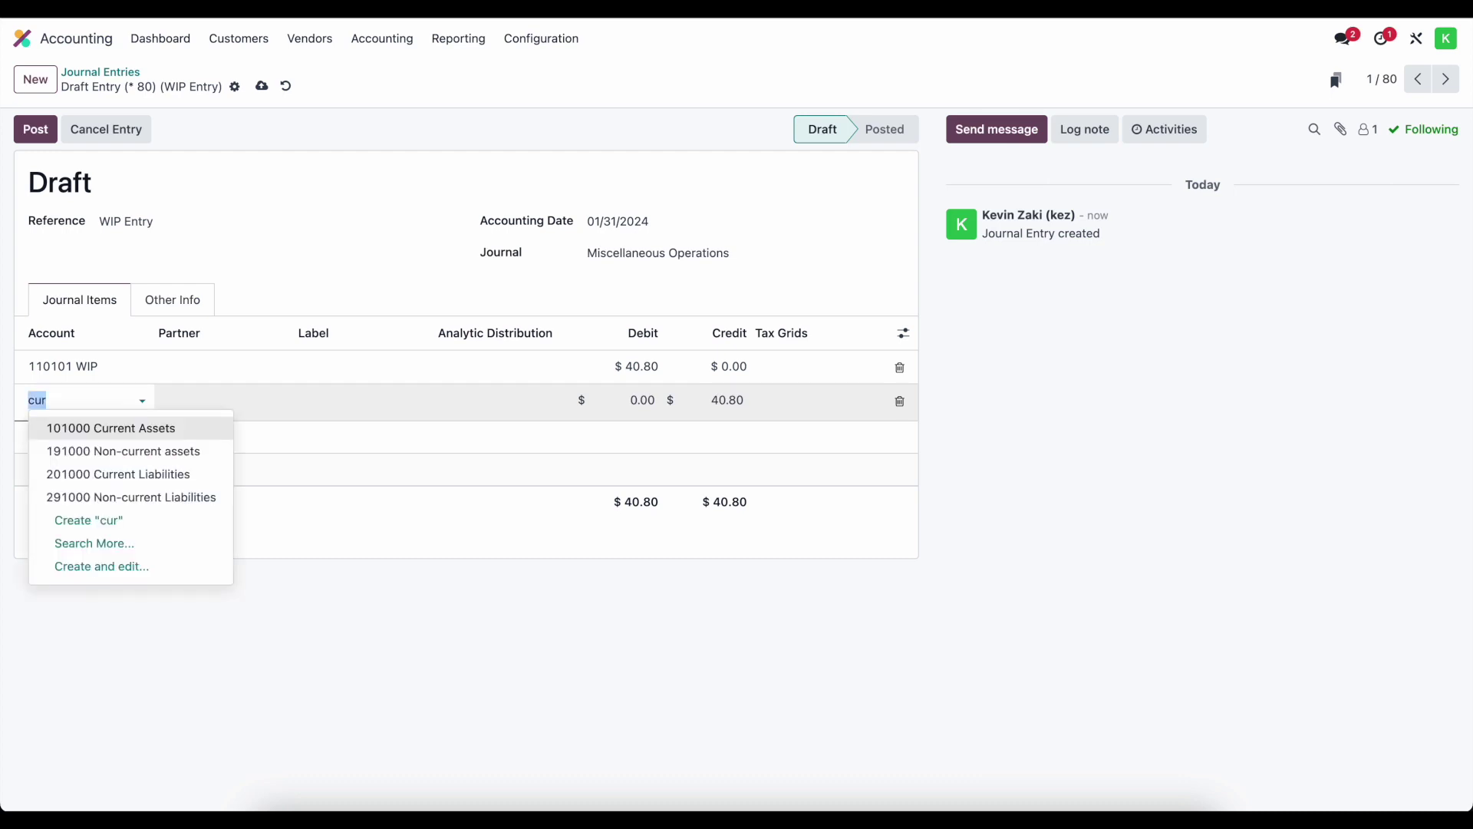
pyautogui.write('stock')
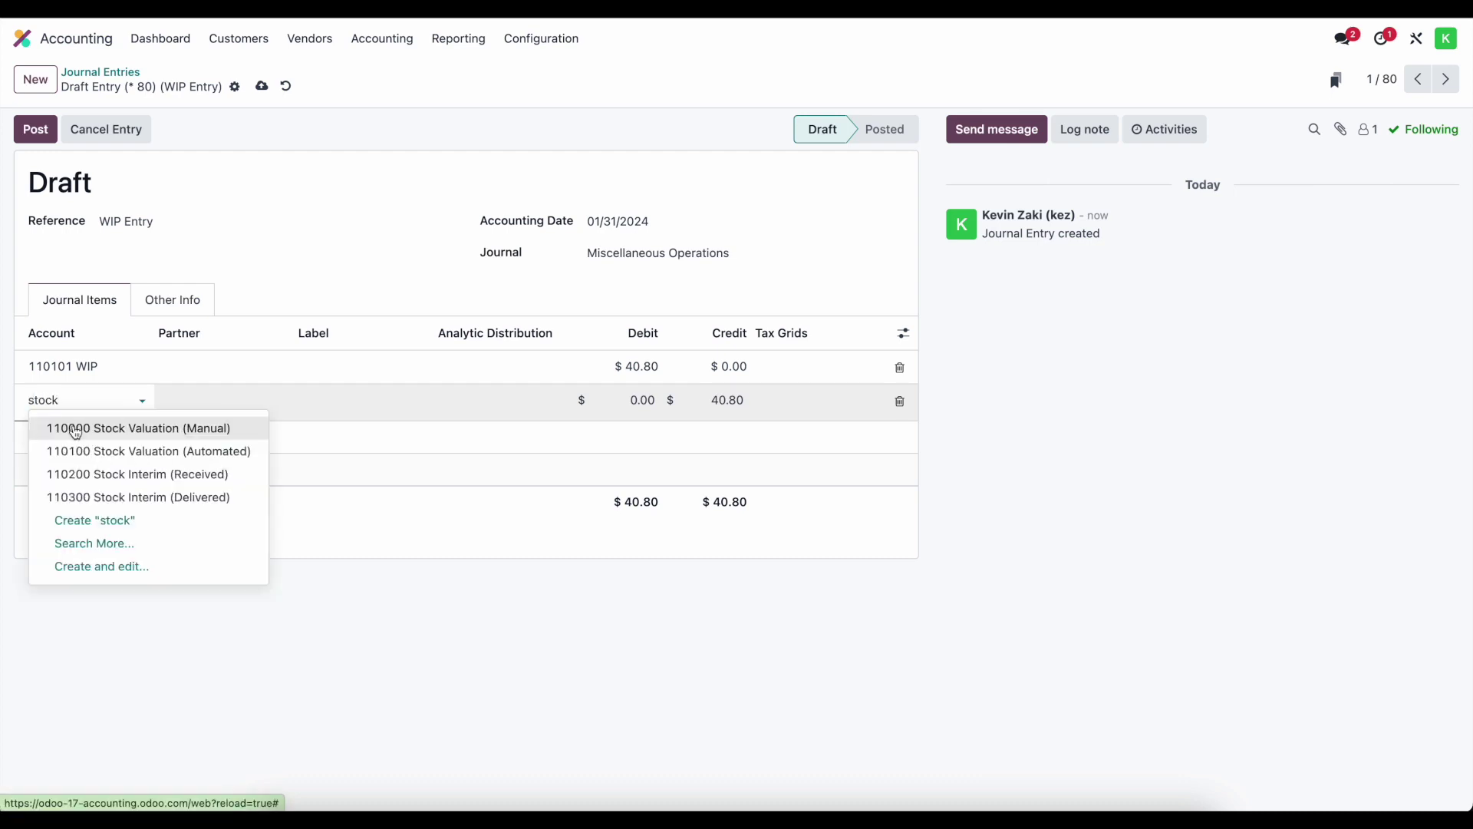
pyautogui.click(80, 448)
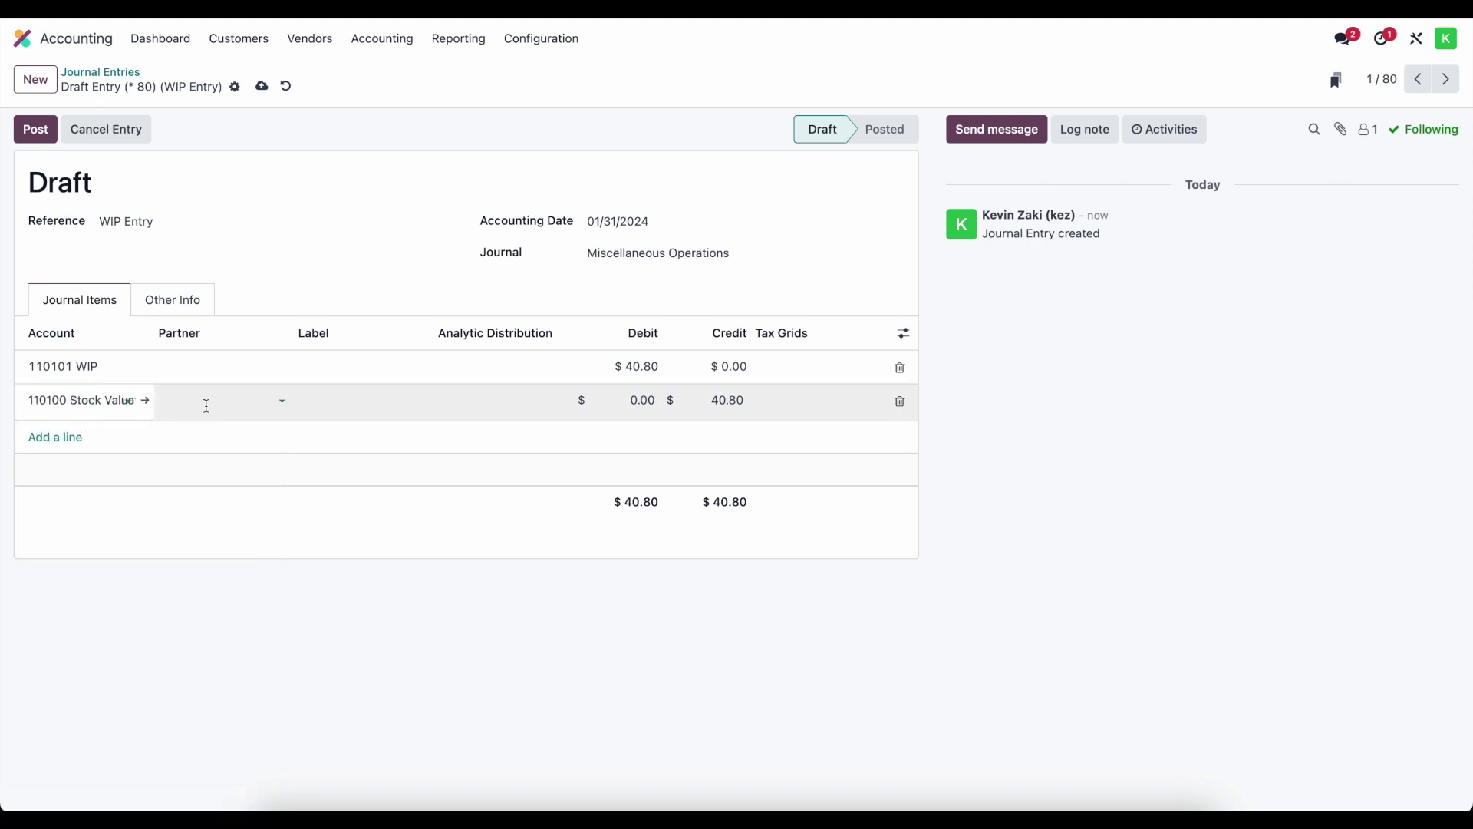
# Add two more journal item lines with the accounts 630000 Salary Expenses and 600200 Electric.
pyautogui.click(70, 435)
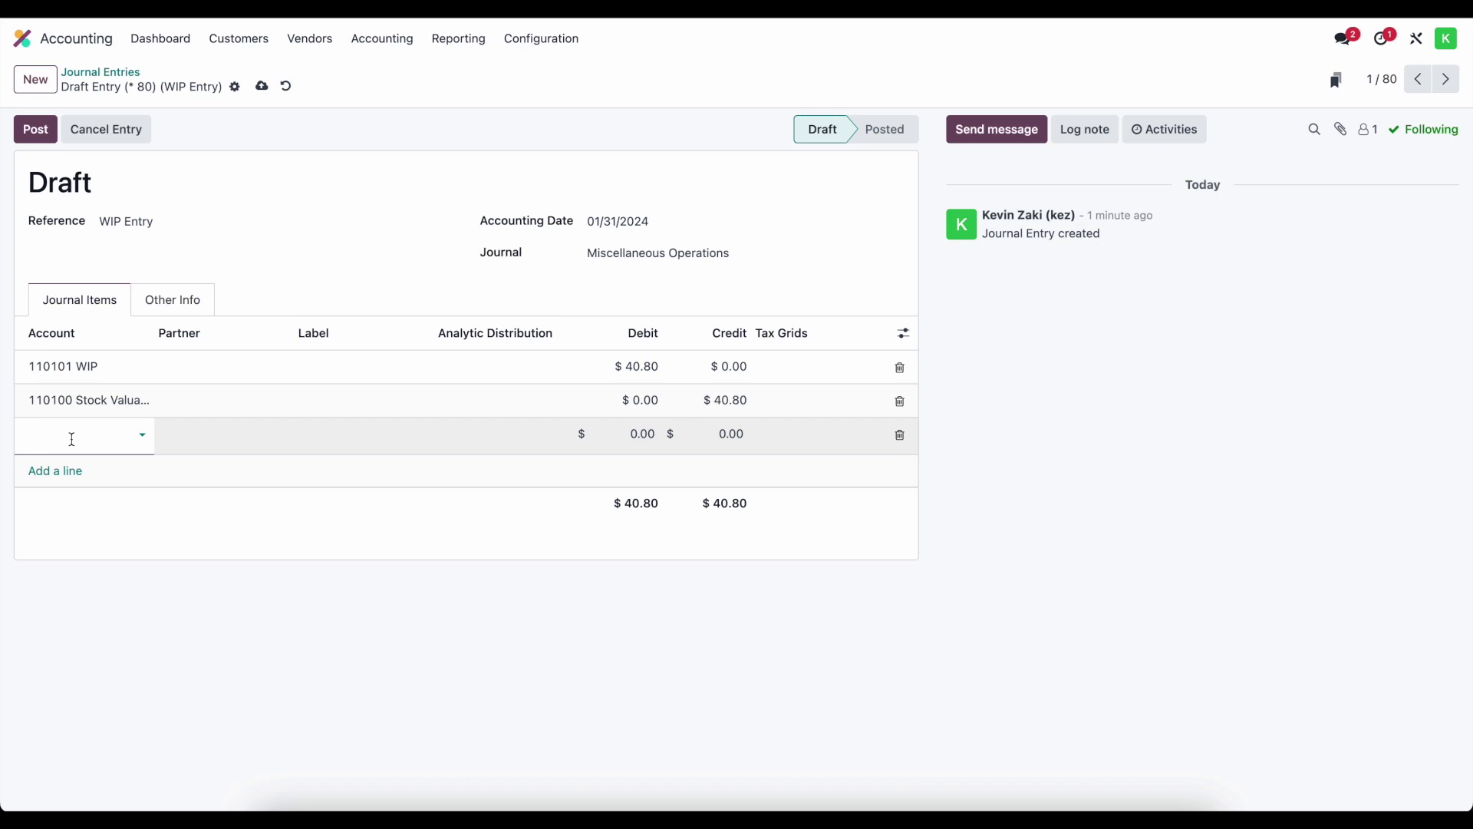
pyautogui.write('sal')
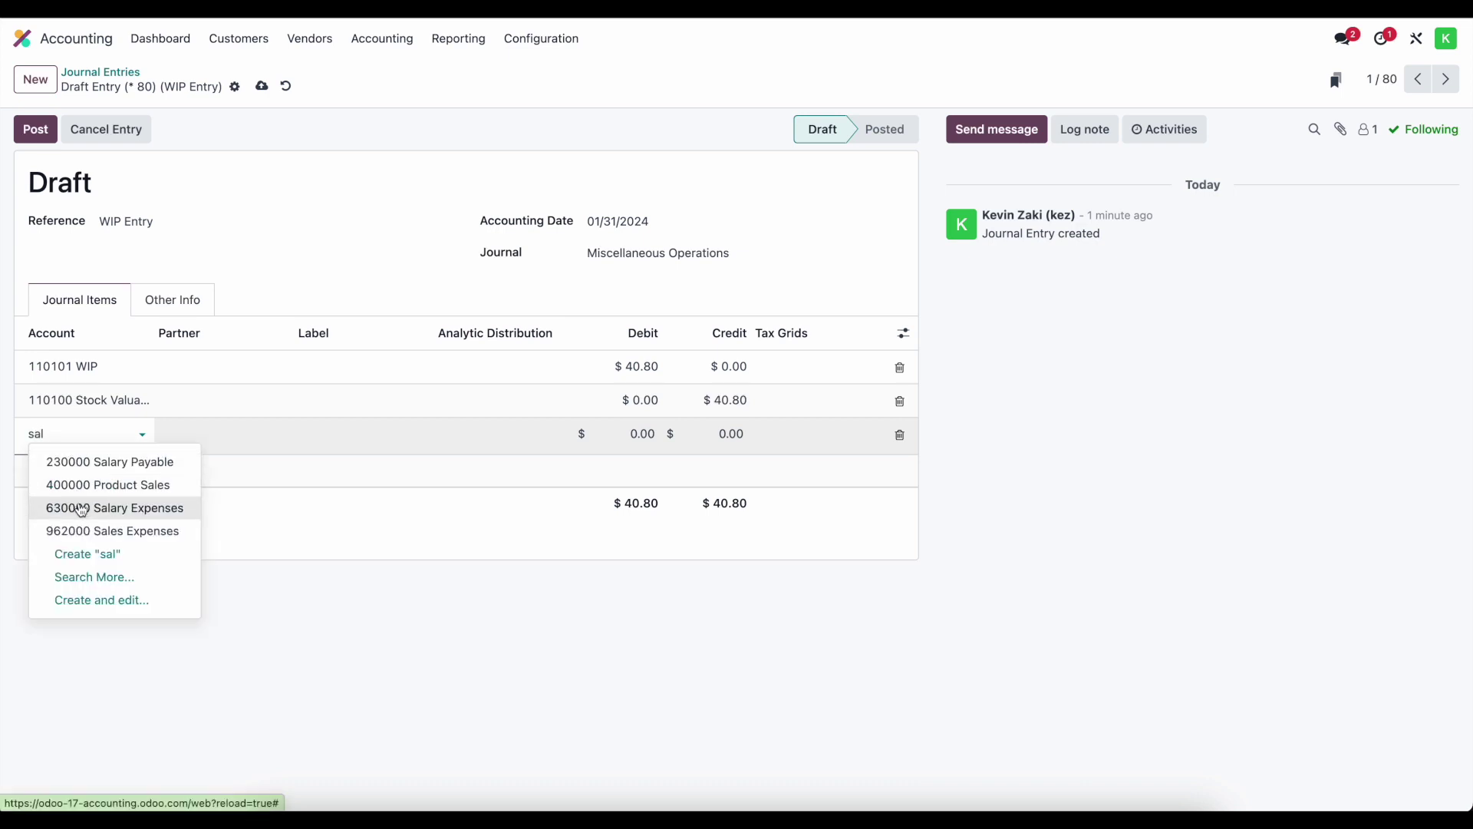
pyautogui.click(82, 513)
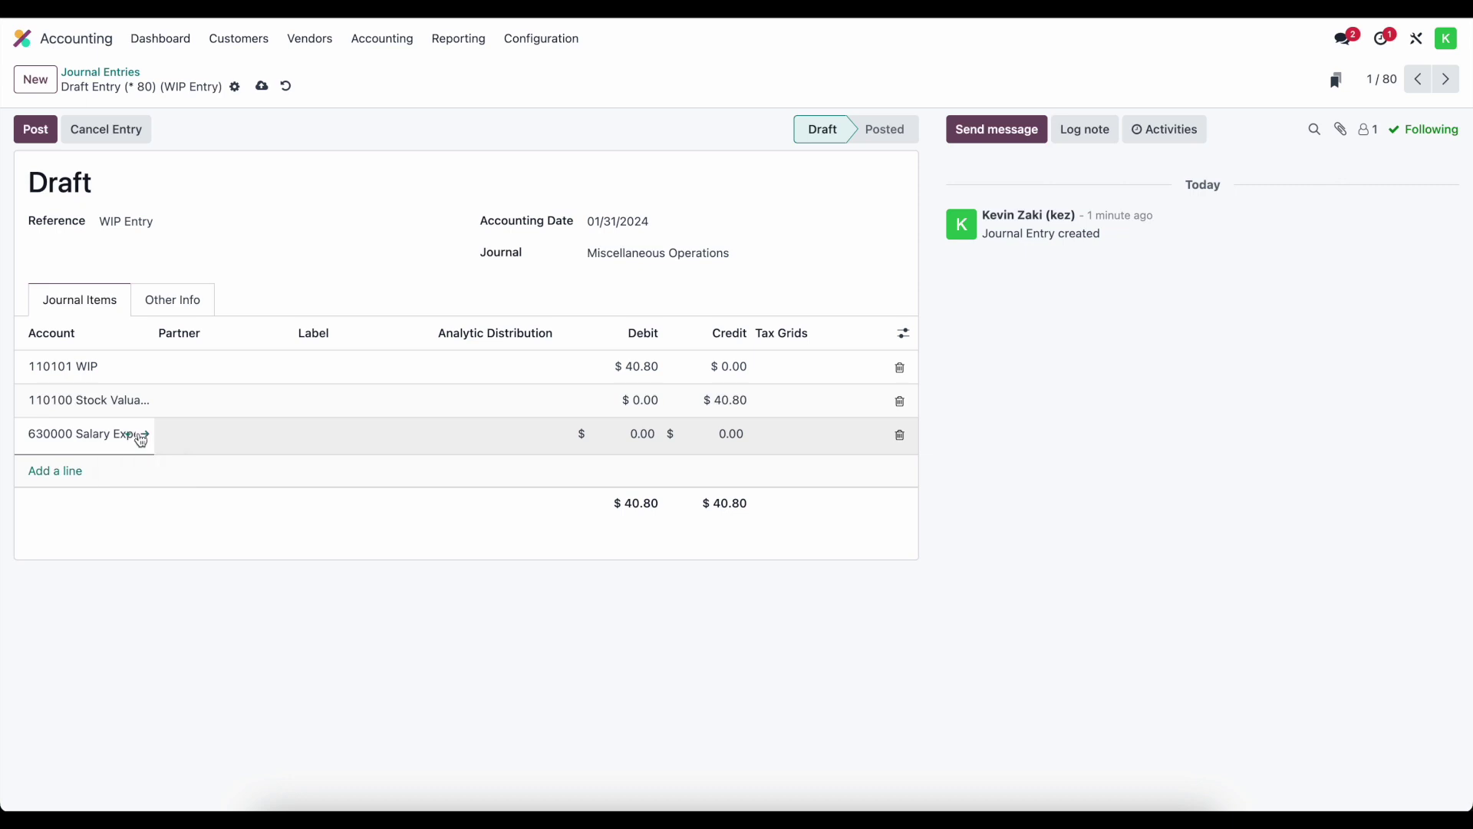
pyautogui.click(62, 469)
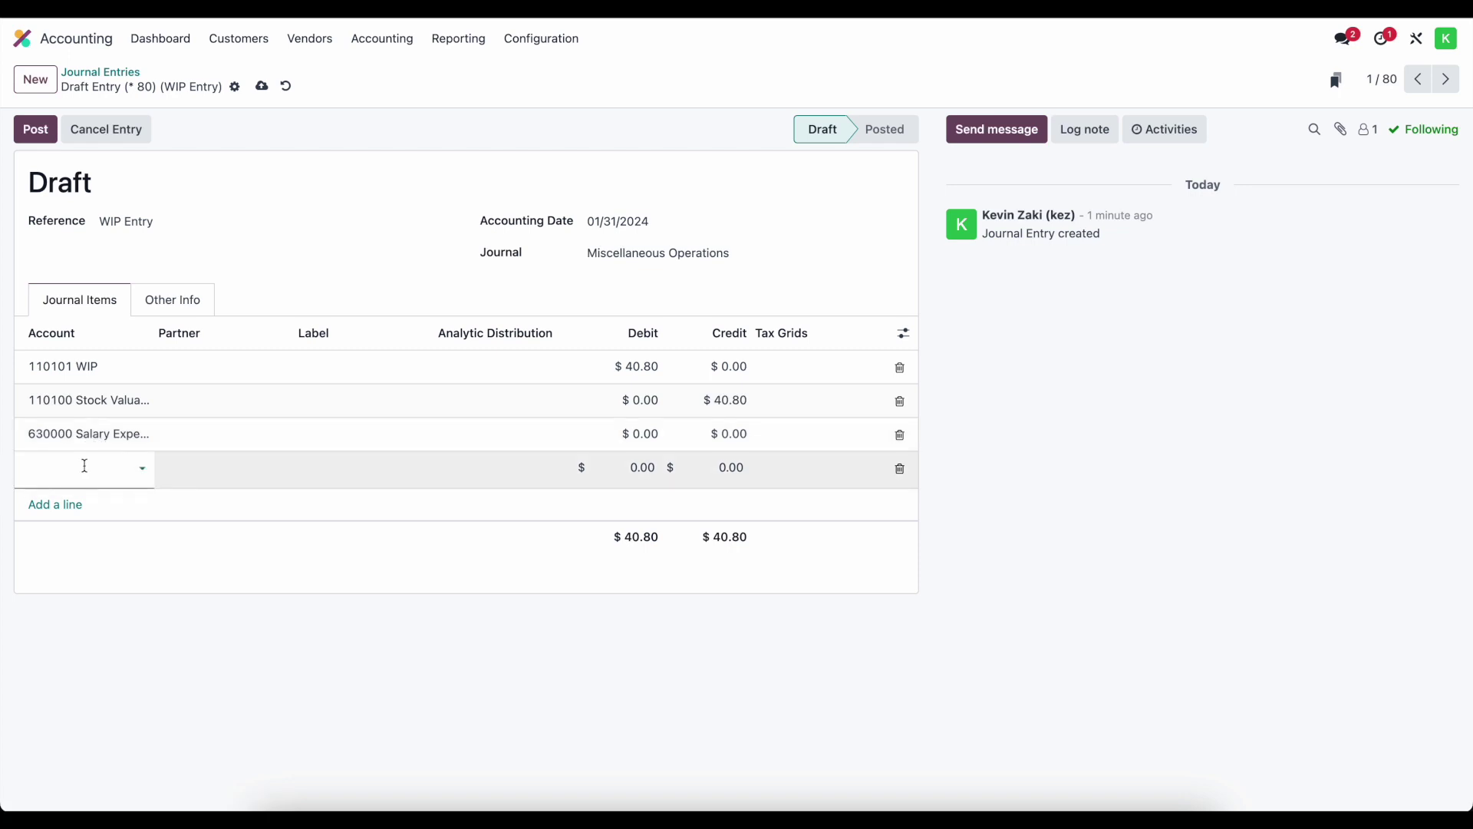
pyautogui.click(84, 465)
pyautogui.write('600')
pyautogui.click(71, 500)
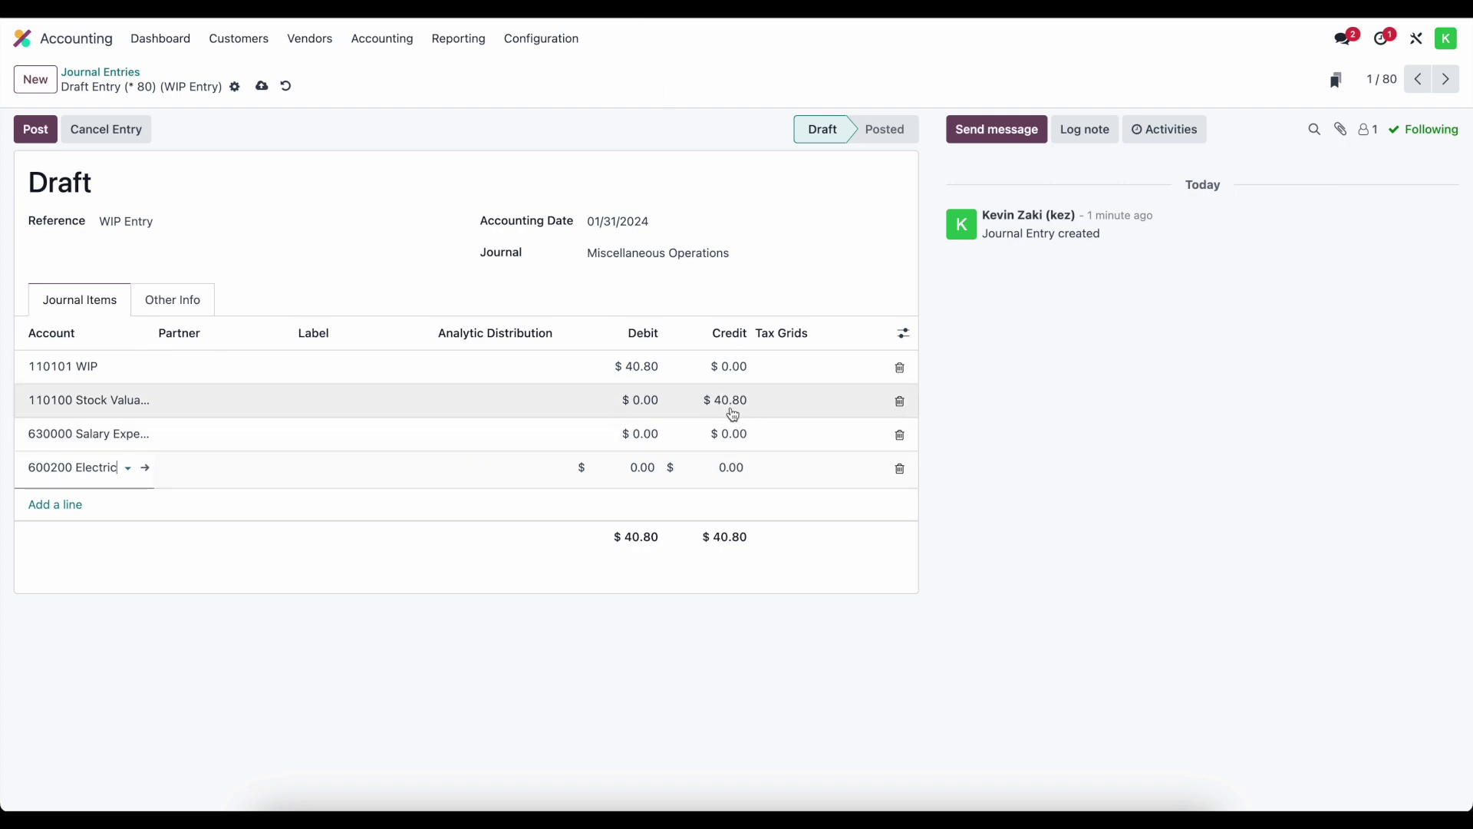
# Check the component cost in the Excel workbook and set the Stock Valuation line's credit to 30.00 in the draft entry.
pyautogui.press('super+Tab')
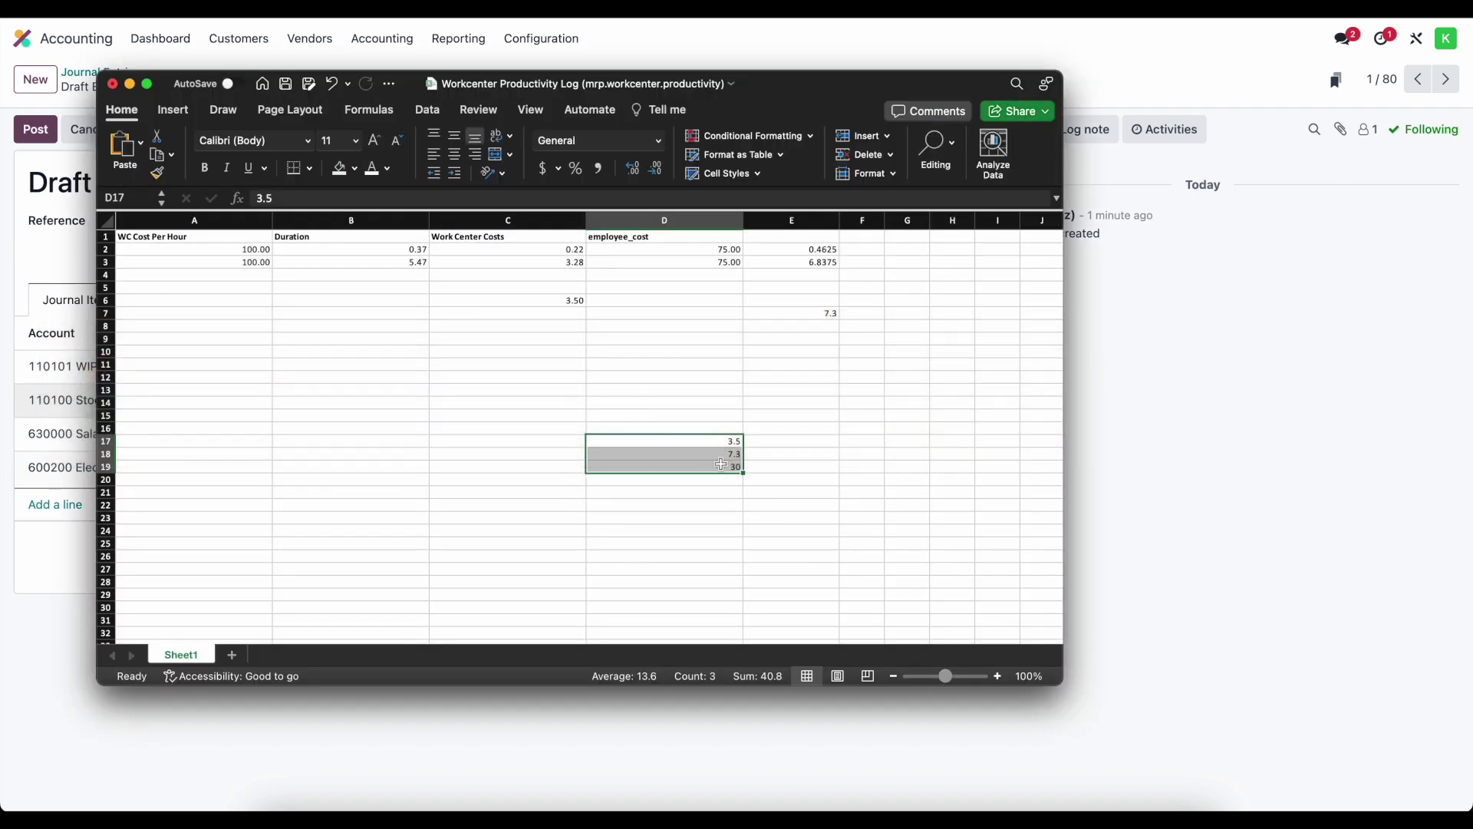
pyautogui.press('super+Tab')
pyautogui.click(626, 397)
pyautogui.press('BackSpace')
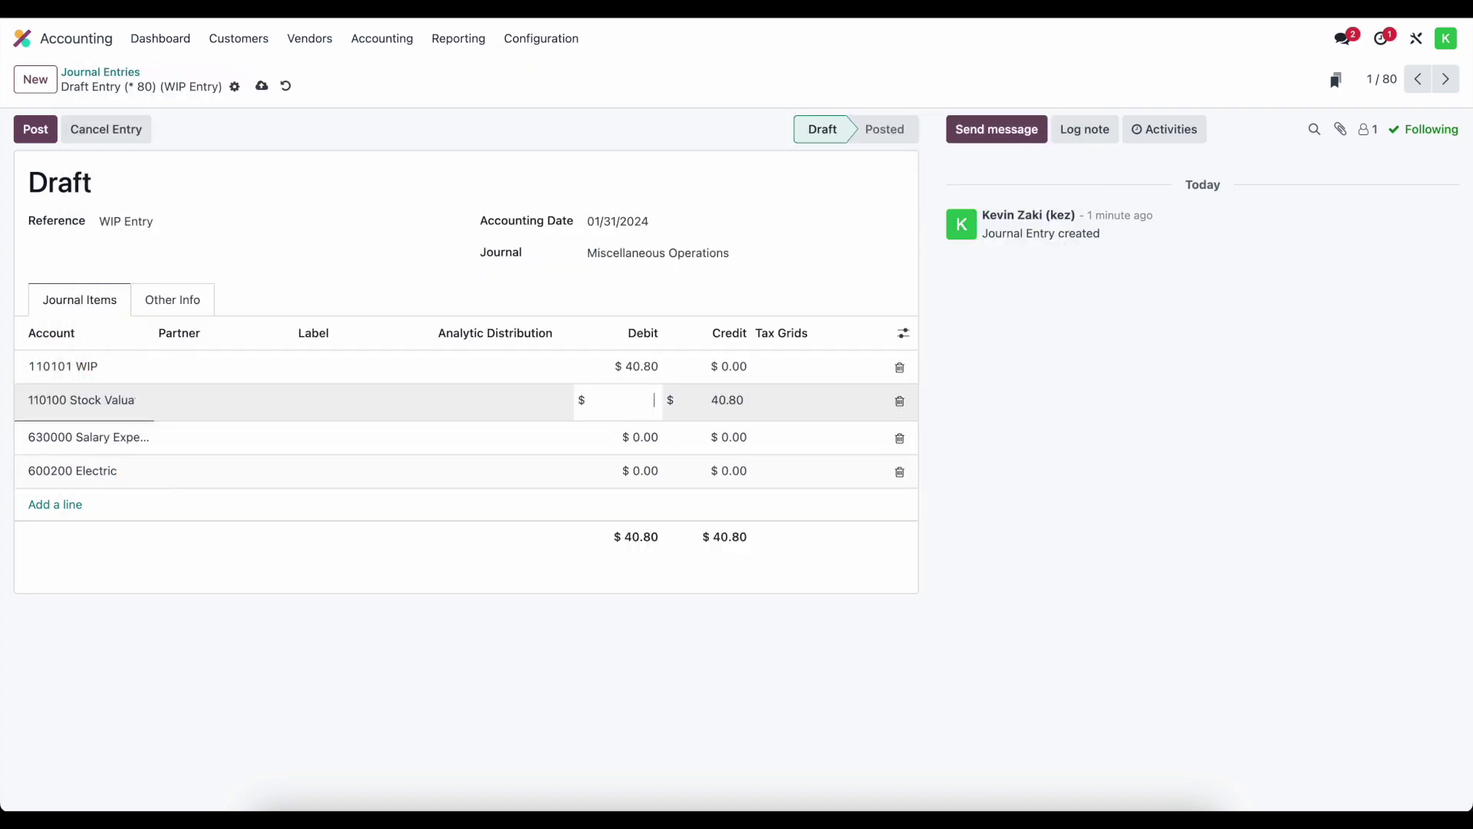
pyautogui.press('Tab')
pyautogui.write('30')
pyautogui.click(629, 583)
# Look up the employee cost total in Excel and set the Salary Expenses line's credit to 7.30.
pyautogui.press('super+Tab')
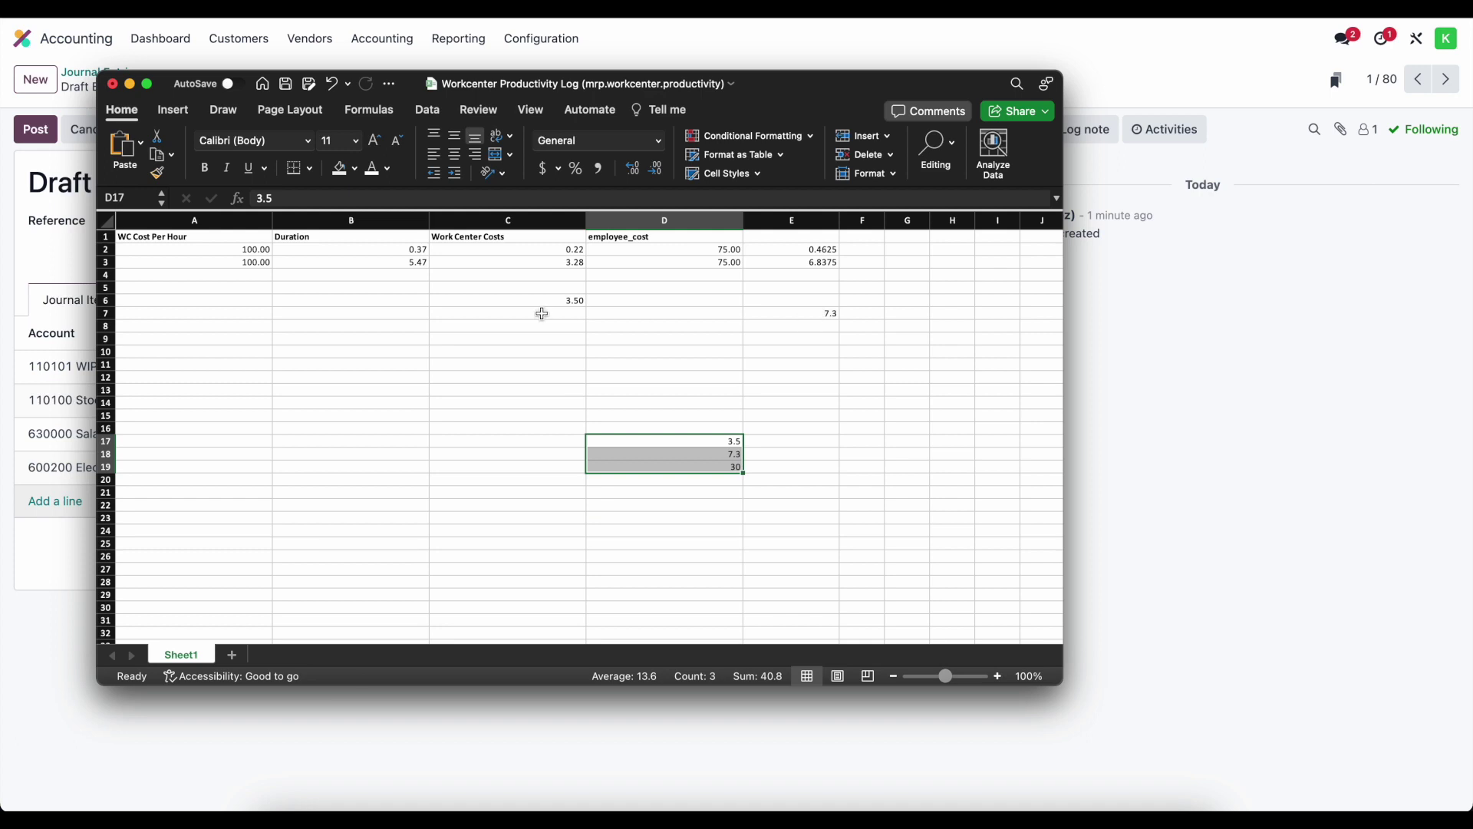
pyautogui.press('super+Tab')
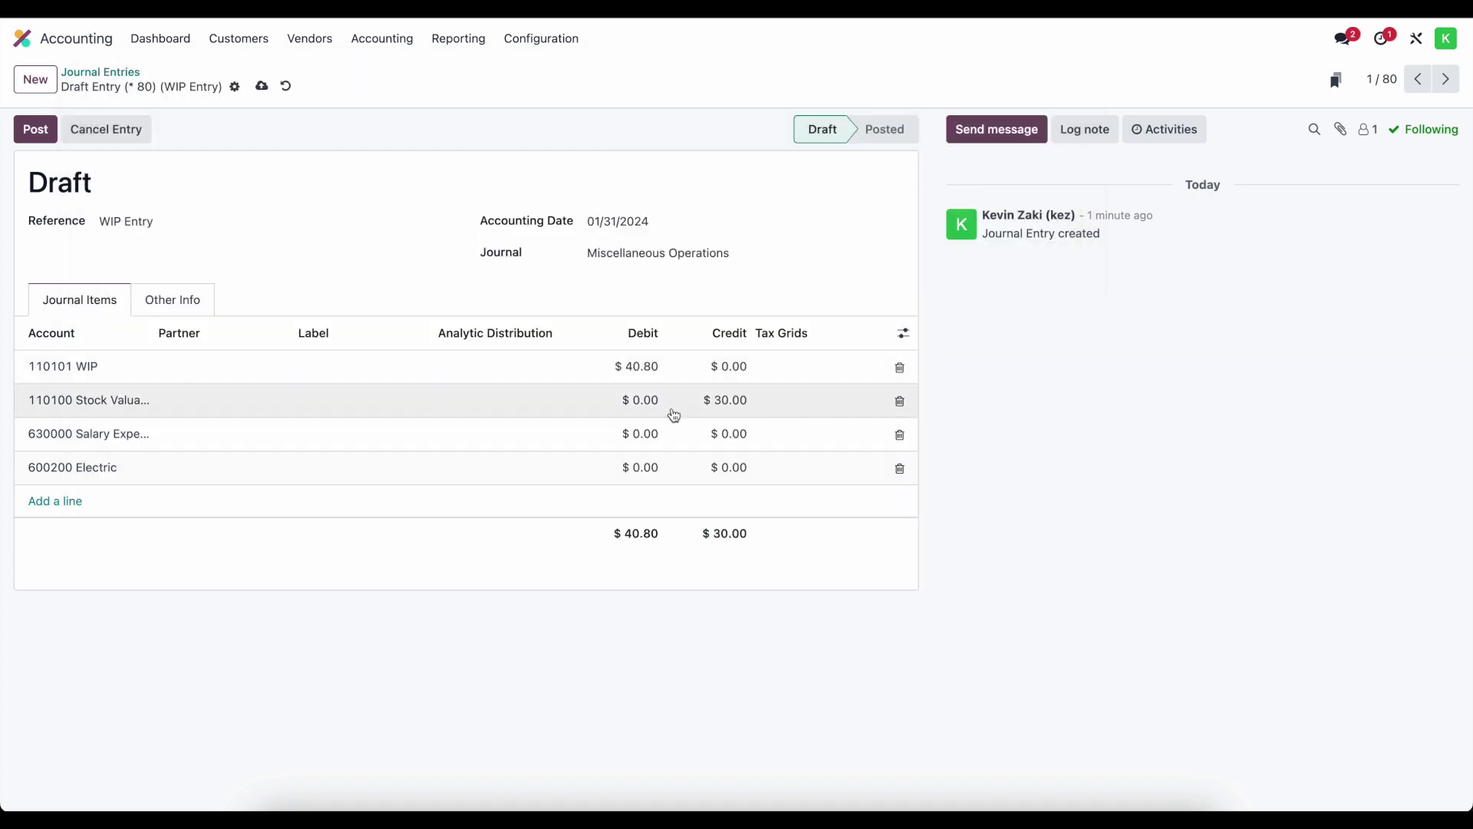
pyautogui.click(721, 432)
pyautogui.write('.30')
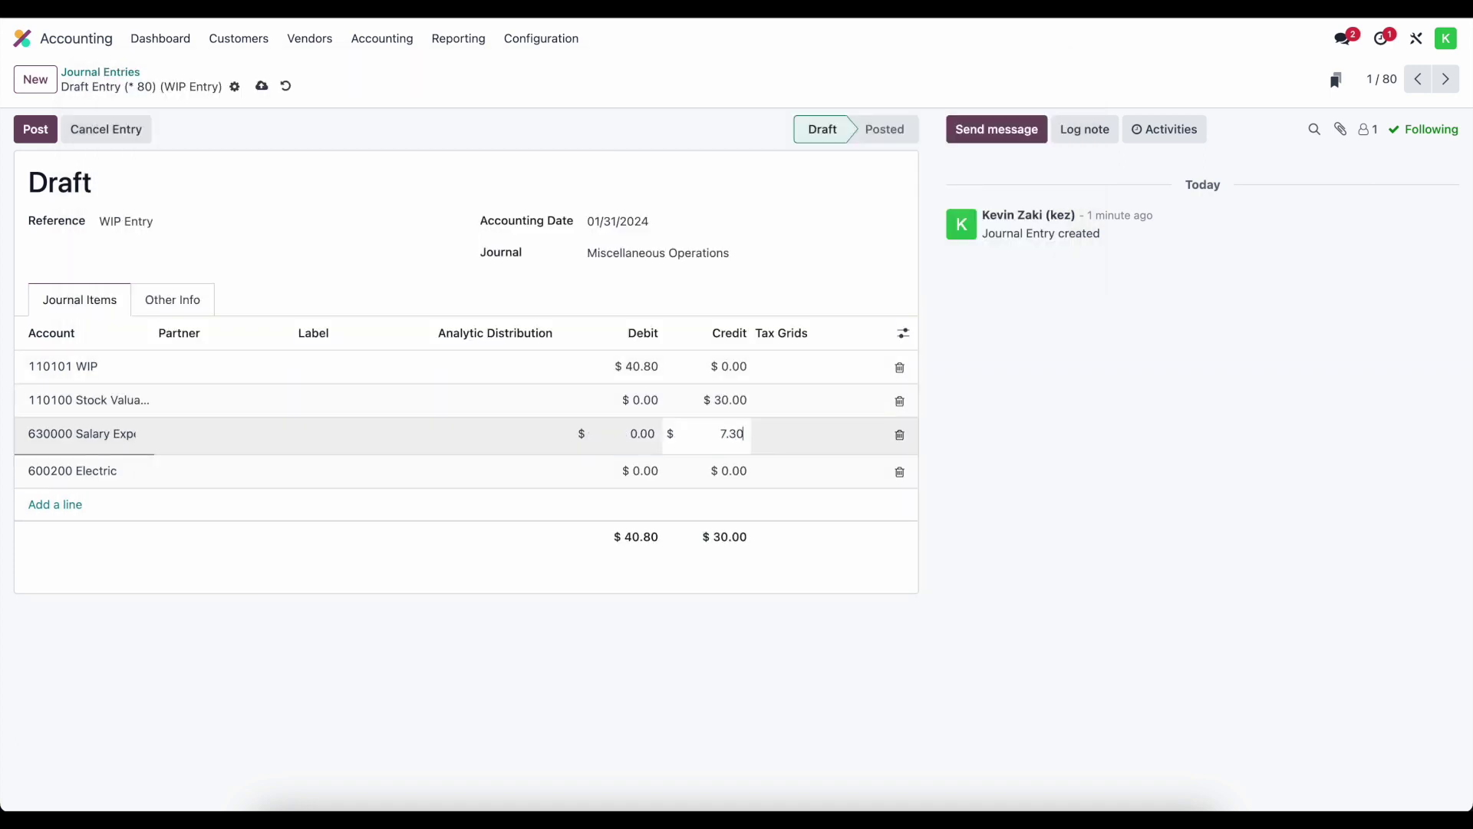
pyautogui.click(744, 541)
# Set the Electric line's credit to 3.50 from the Excel work center total and save the draft entry.
pyautogui.click(726, 474)
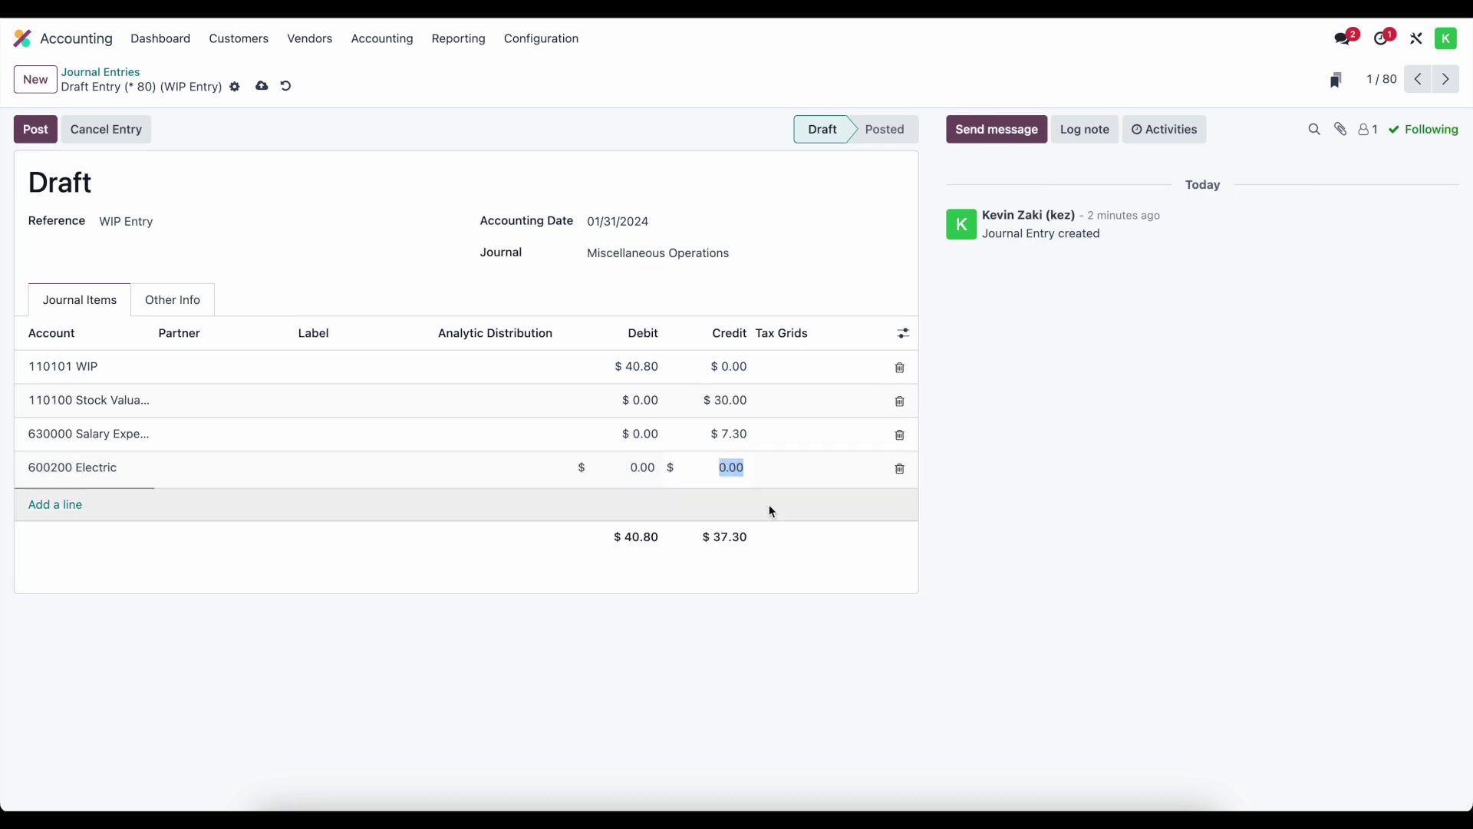
pyautogui.press('super+Tab')
pyautogui.press('super+Tab')
pyautogui.write('3.5')
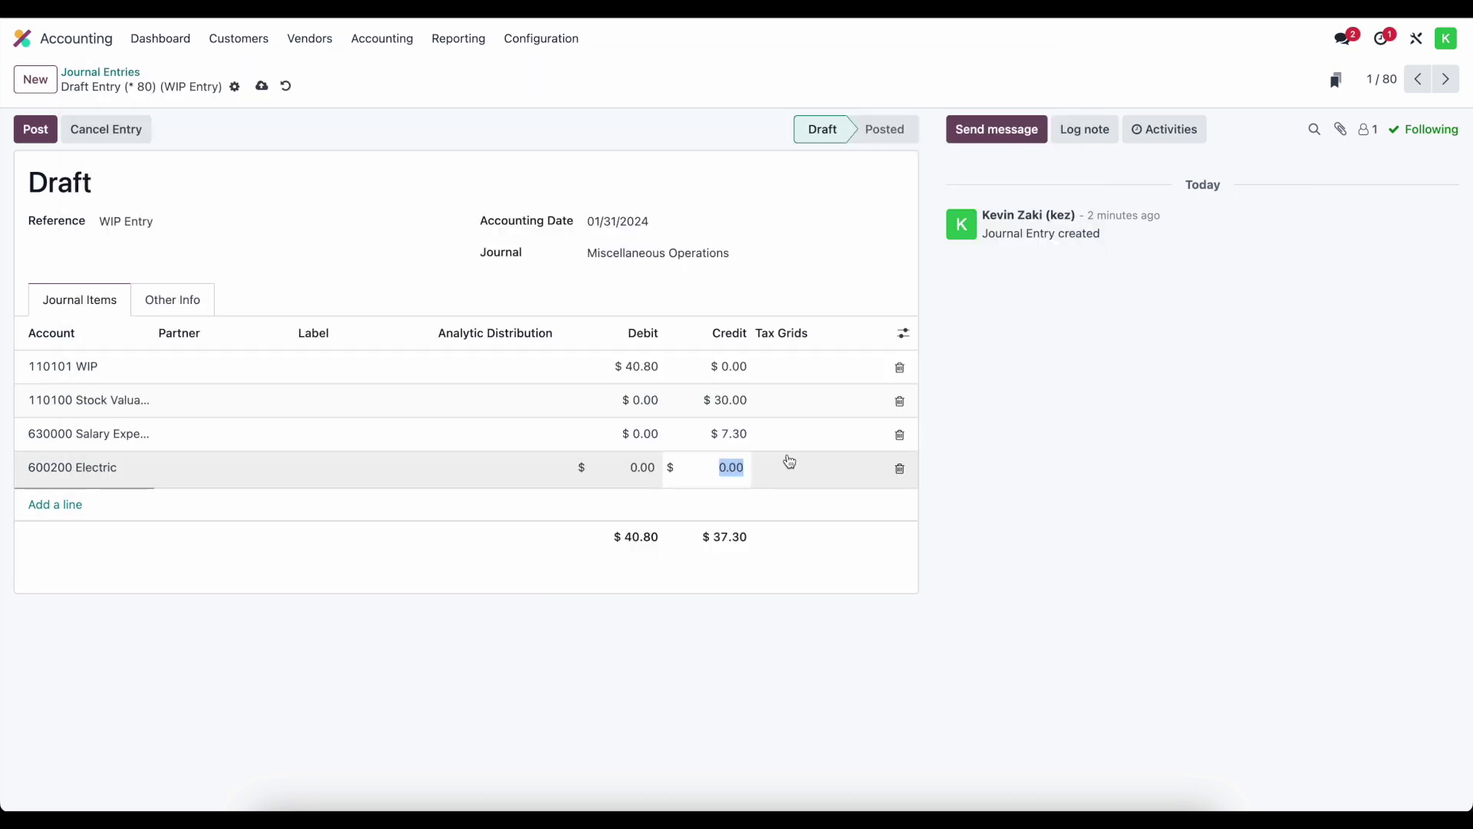
pyautogui.click(779, 534)
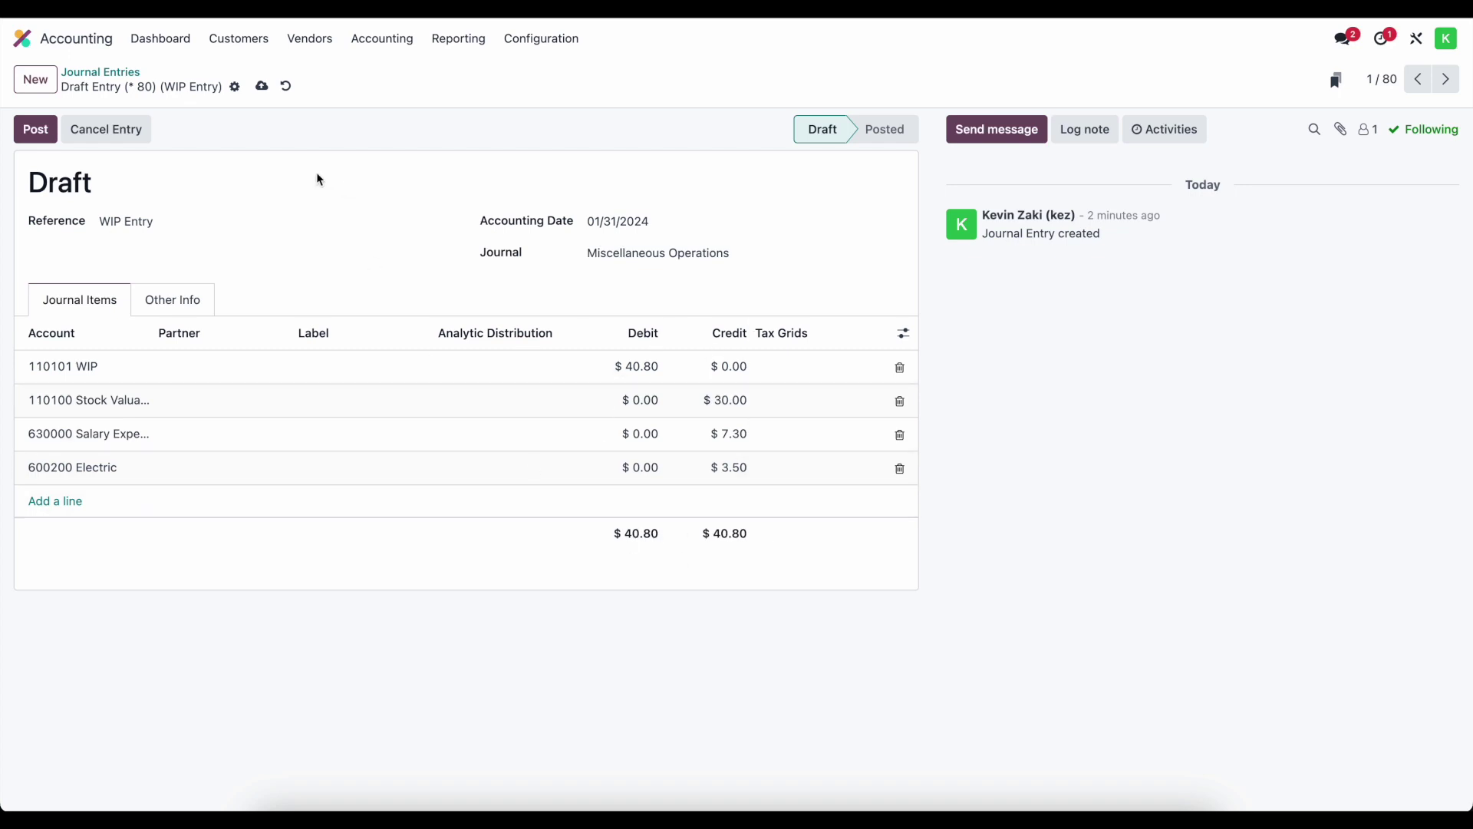
pyautogui.click(262, 86)
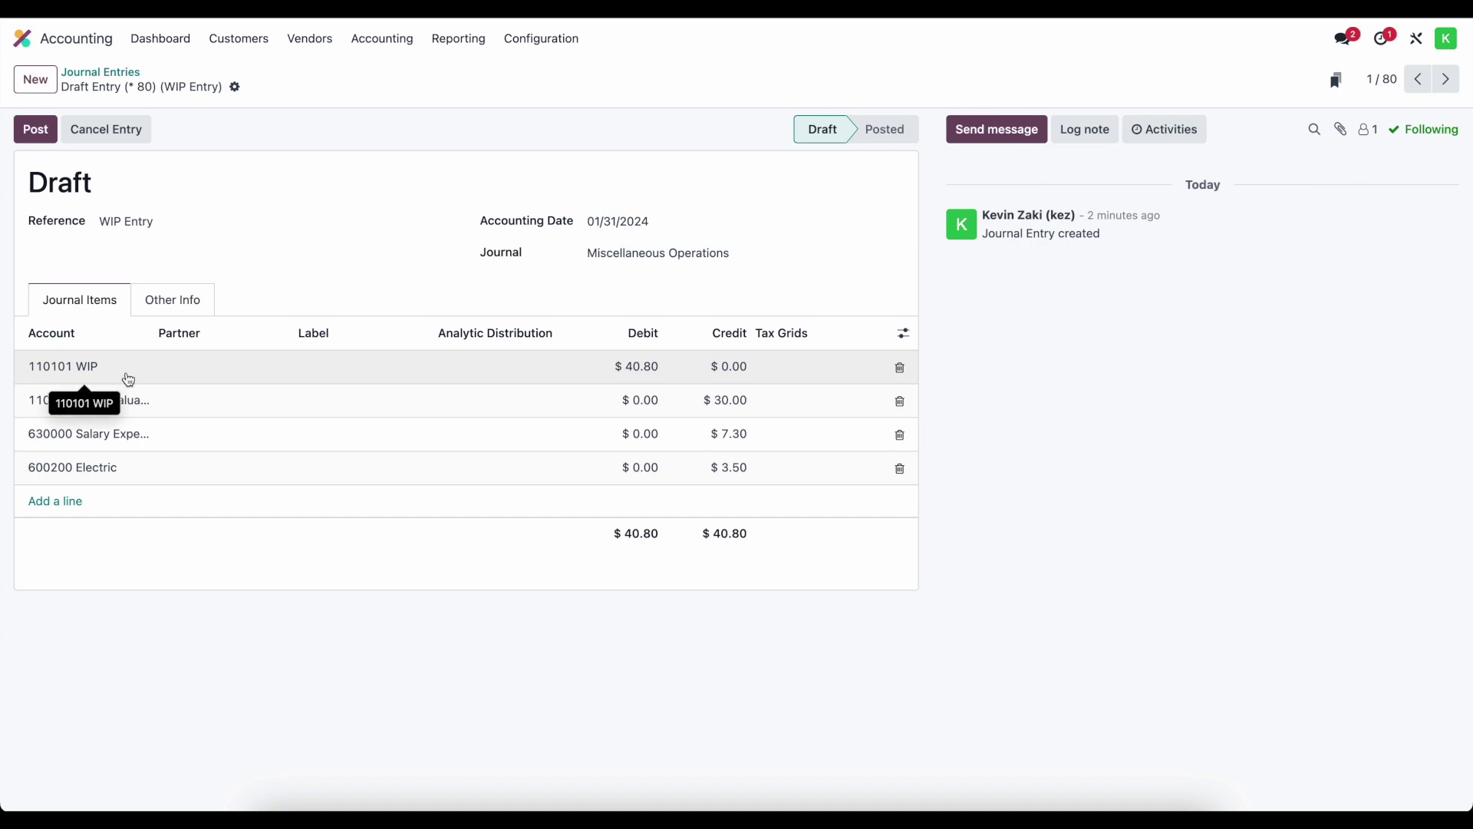
# Widen the Account column of the journal items and post the WIP entry.
pyautogui.moveTo(151, 333)
pyautogui.mouseDown()
pyautogui.moveTo(253, 333)
pyautogui.moveTo(175, 333)
pyautogui.mouseUp()
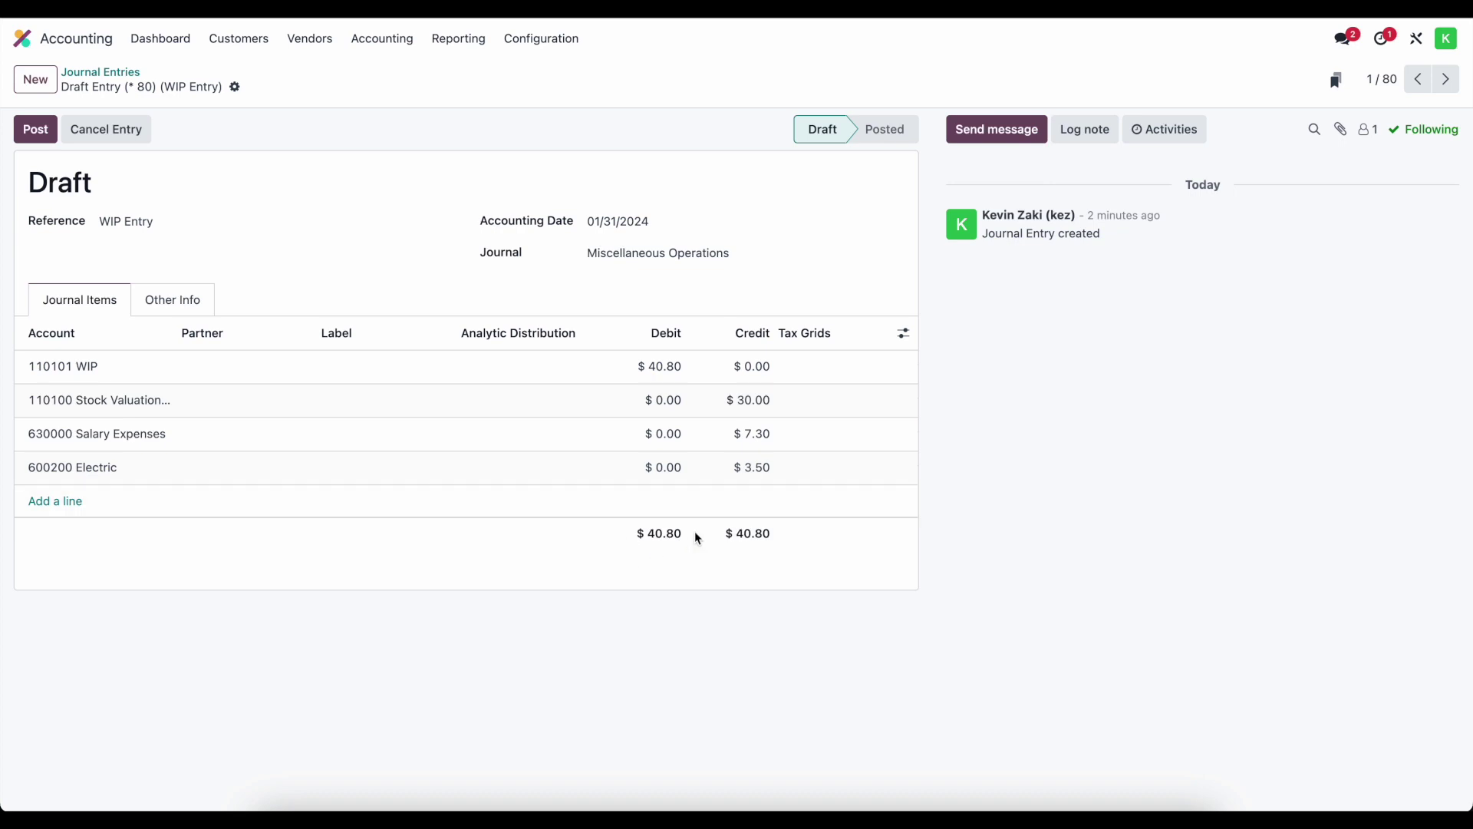
pyautogui.click(50, 133)
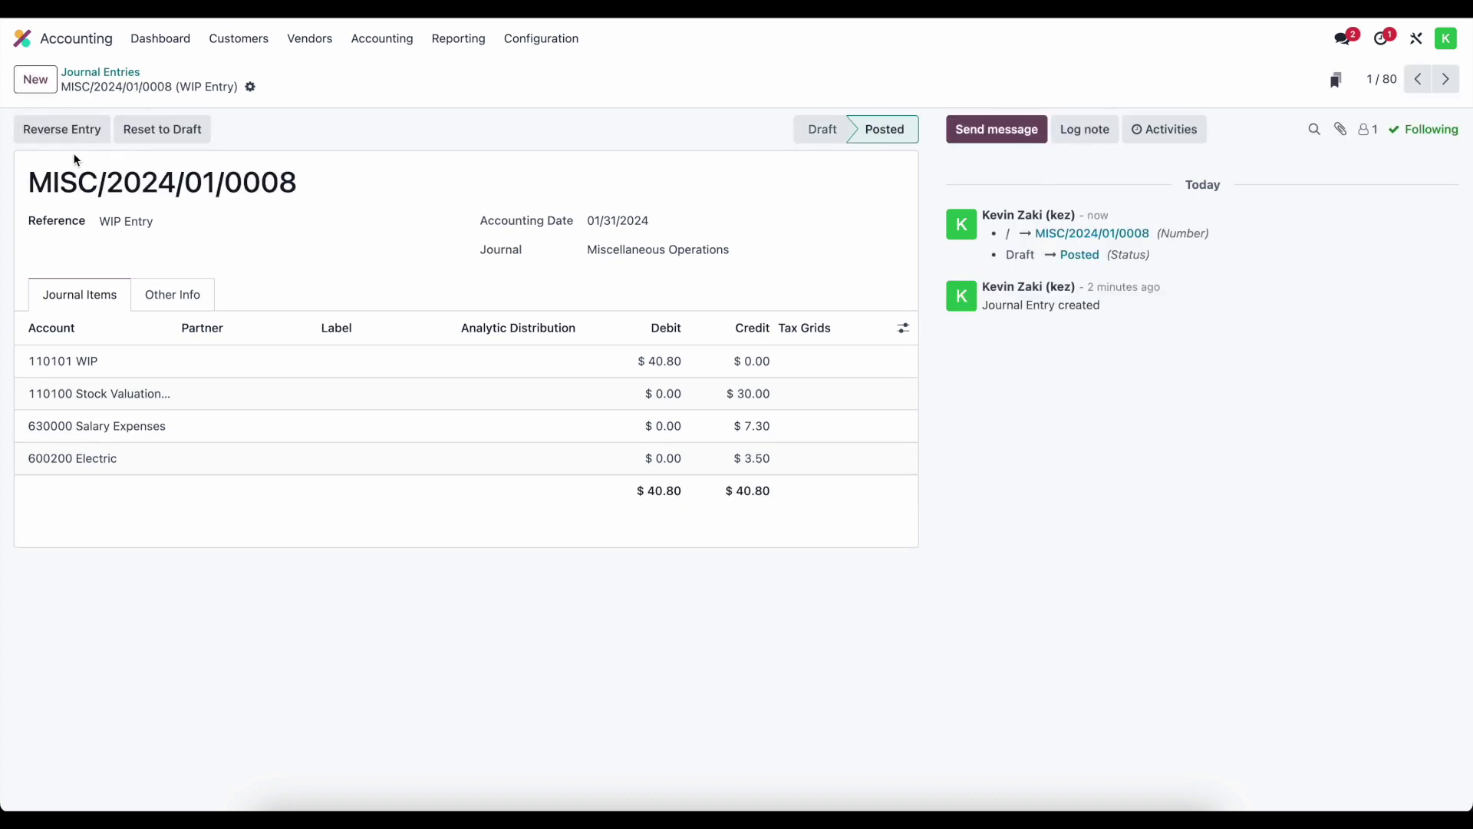
# Reverse the posted WIP entry with the reversal date 02/01/2024 and review the automatic posting notice on the reversal.
pyautogui.click(72, 140)
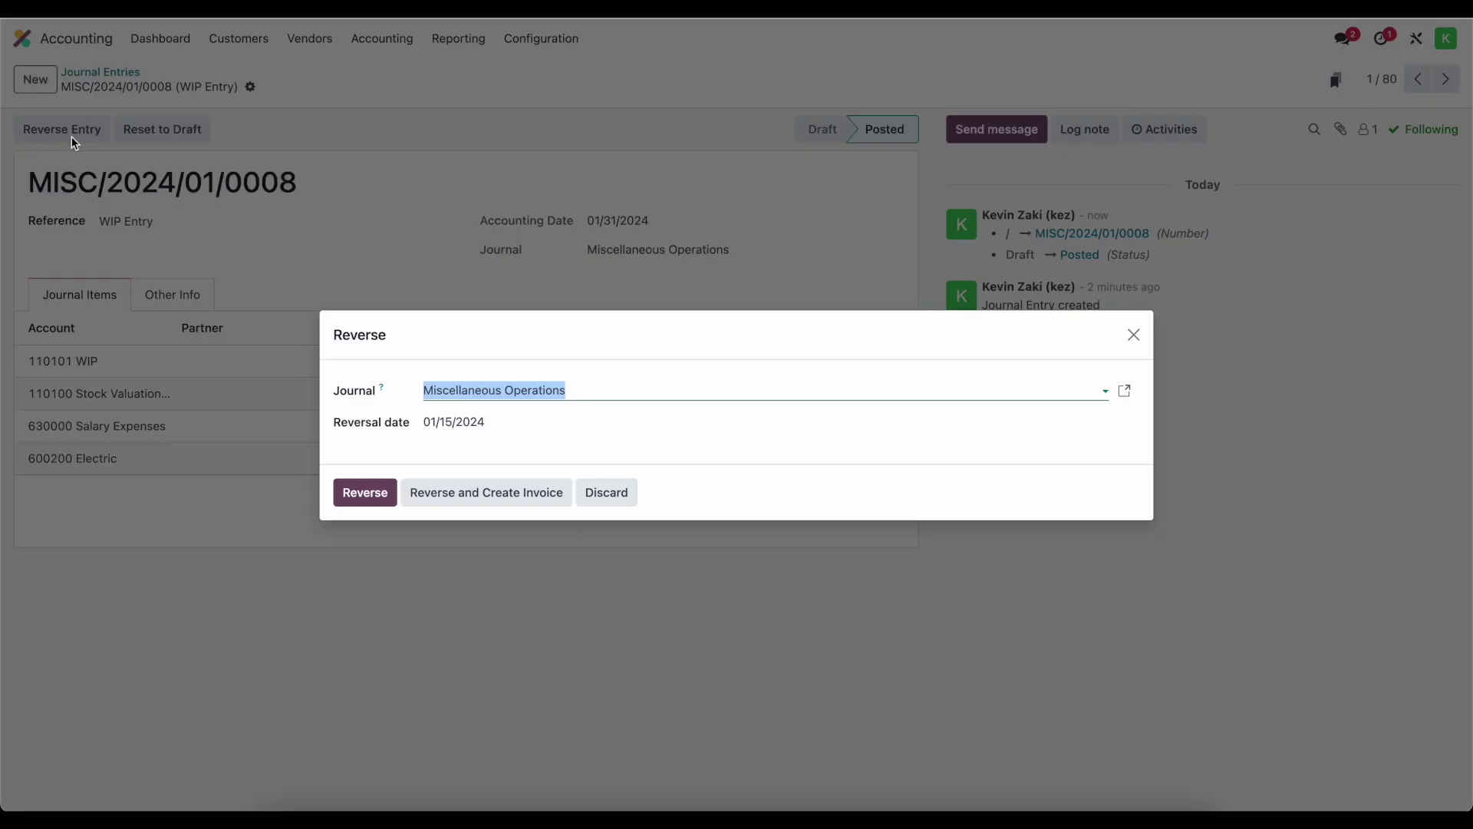
pyautogui.click(454, 426)
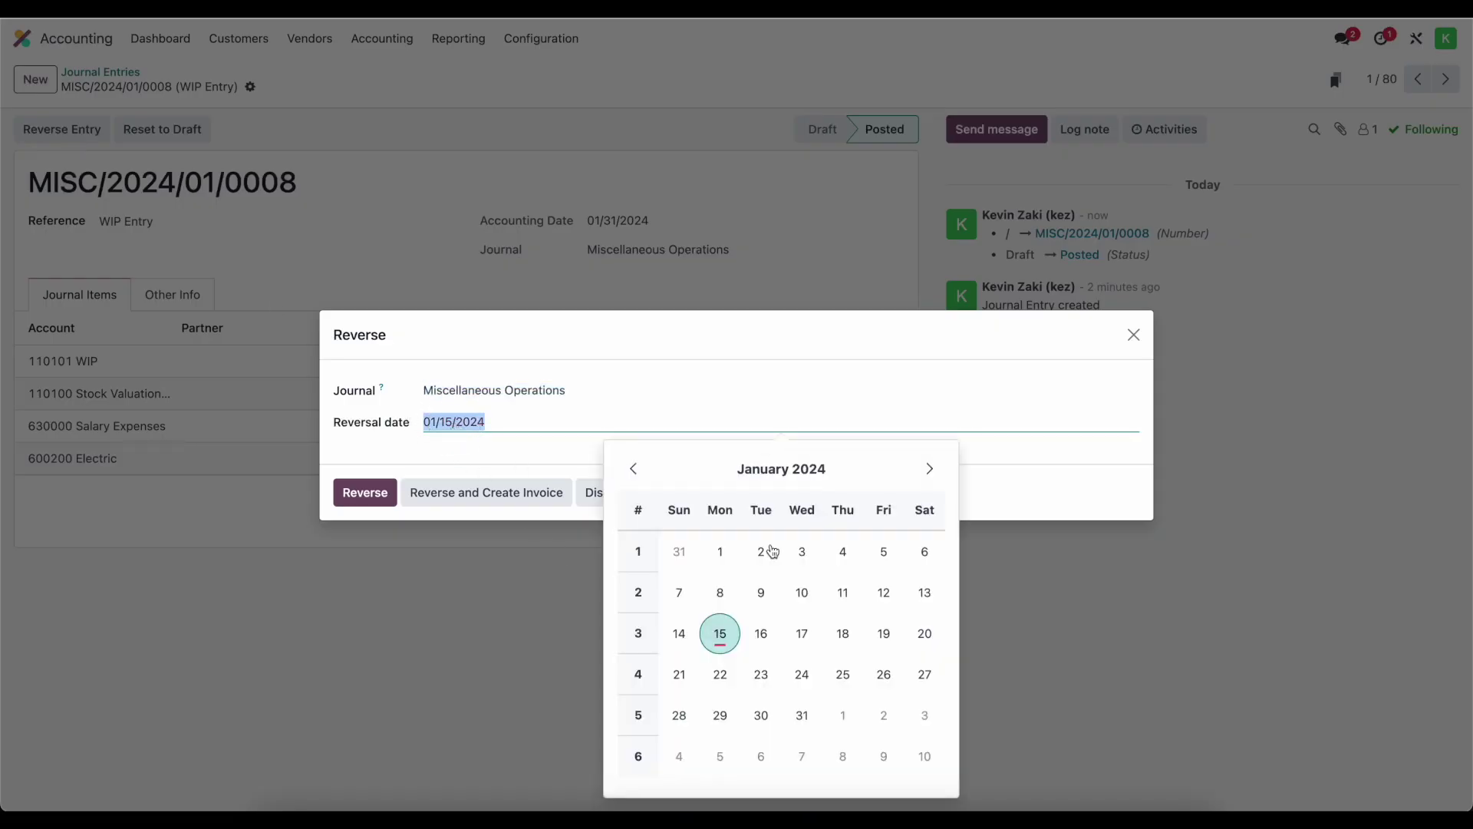
pyautogui.click(930, 470)
pyautogui.click(842, 550)
pyautogui.click(362, 495)
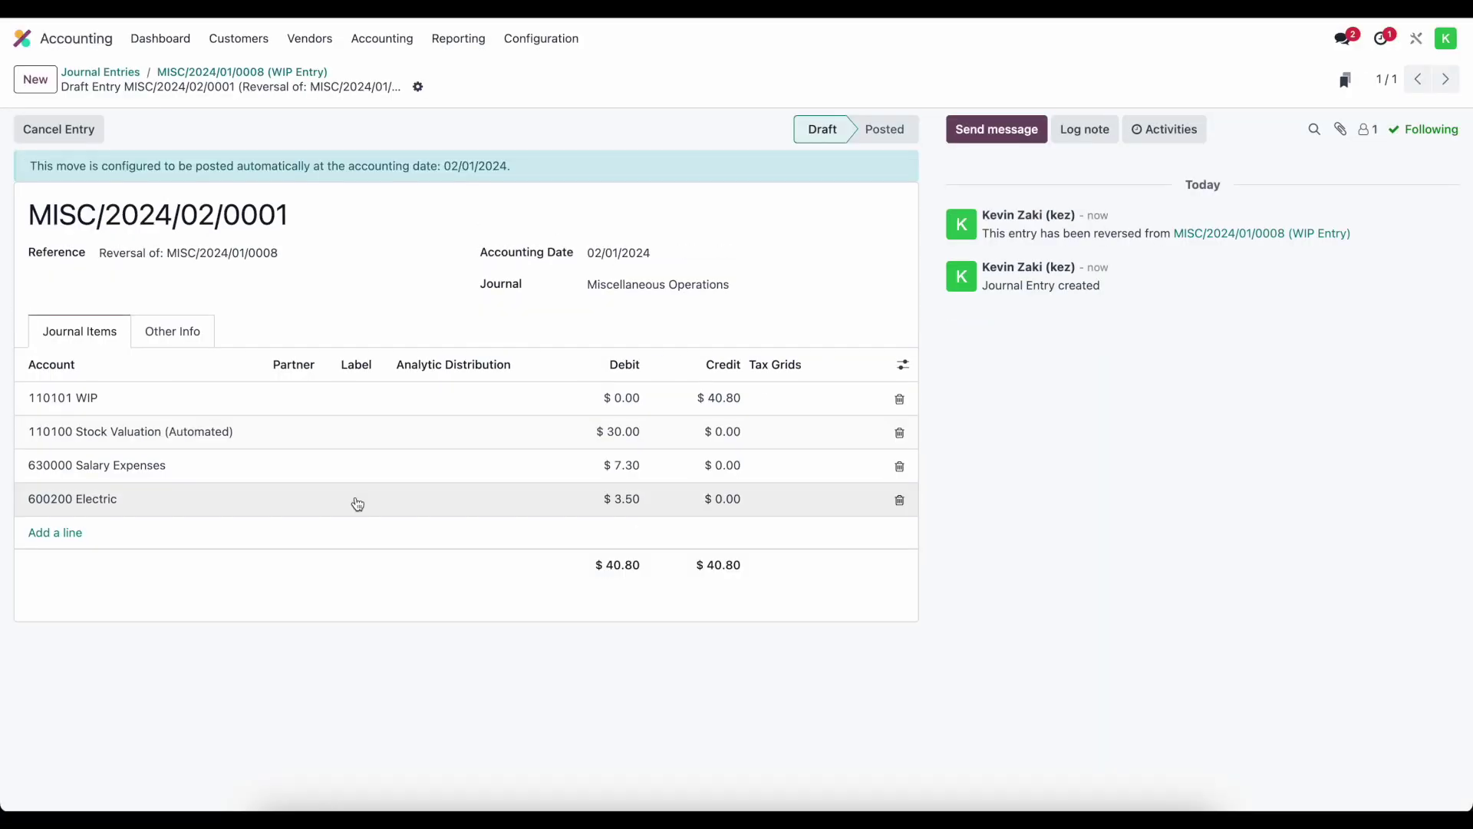
pyautogui.moveTo(74, 165); pyautogui.dragTo(305, 169)
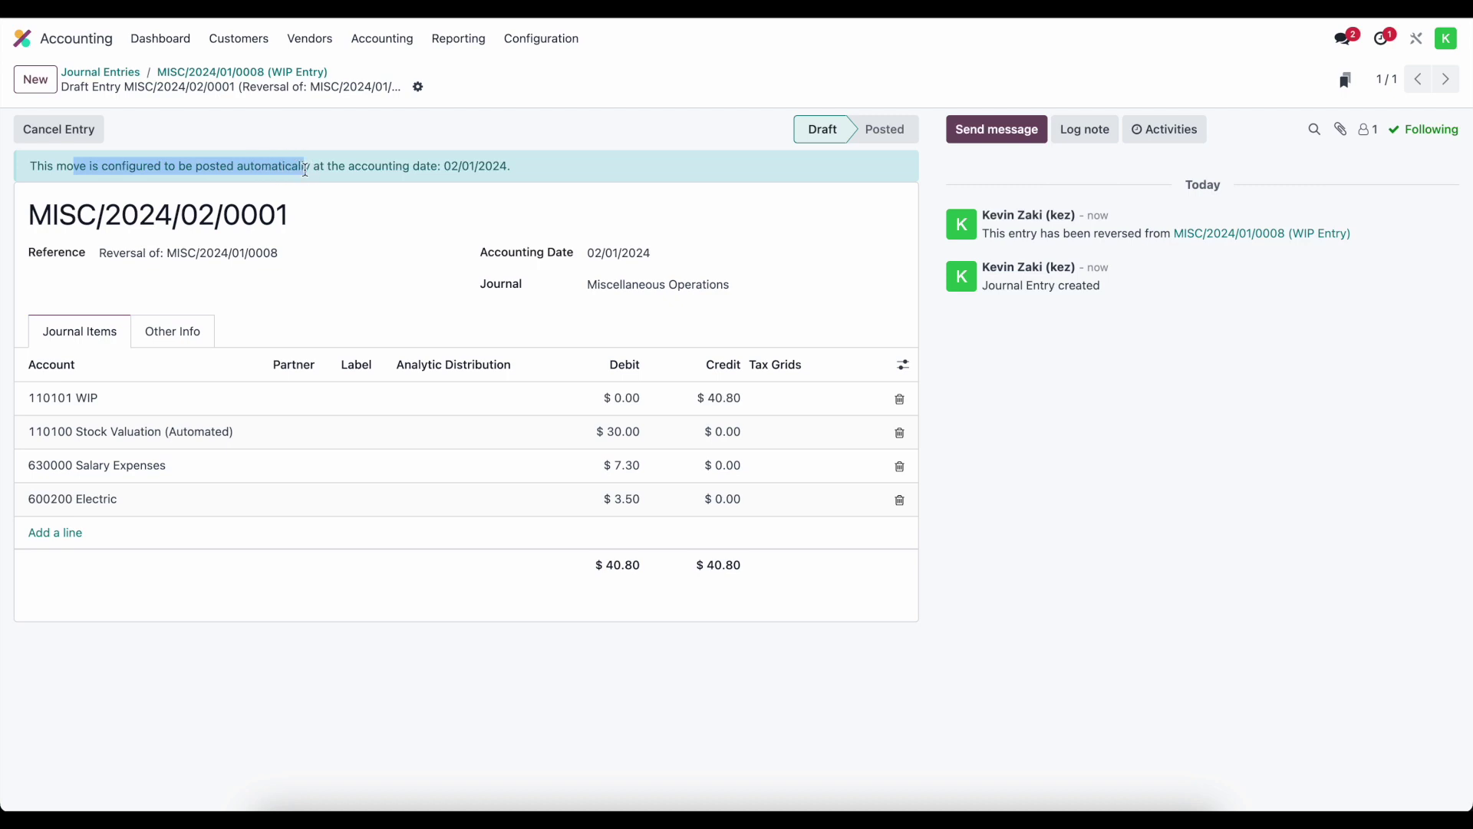
pyautogui.click(454, 169)
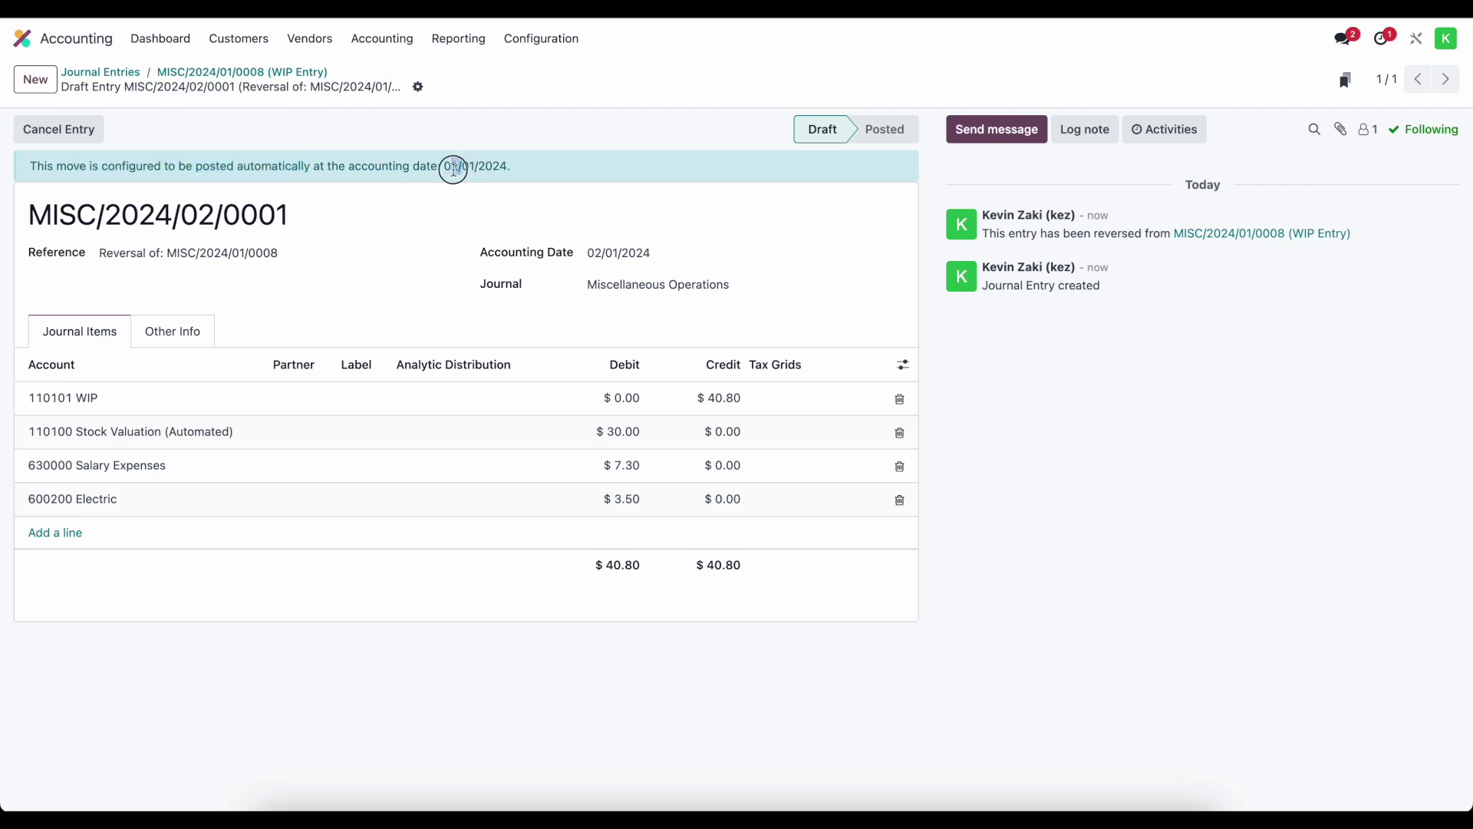
pyautogui.click(429, 169)
# Open the Profit and Loss report for 01/01/2024 to 12/31/2024 and examine its expense accounts.
pyautogui.click(443, 44)
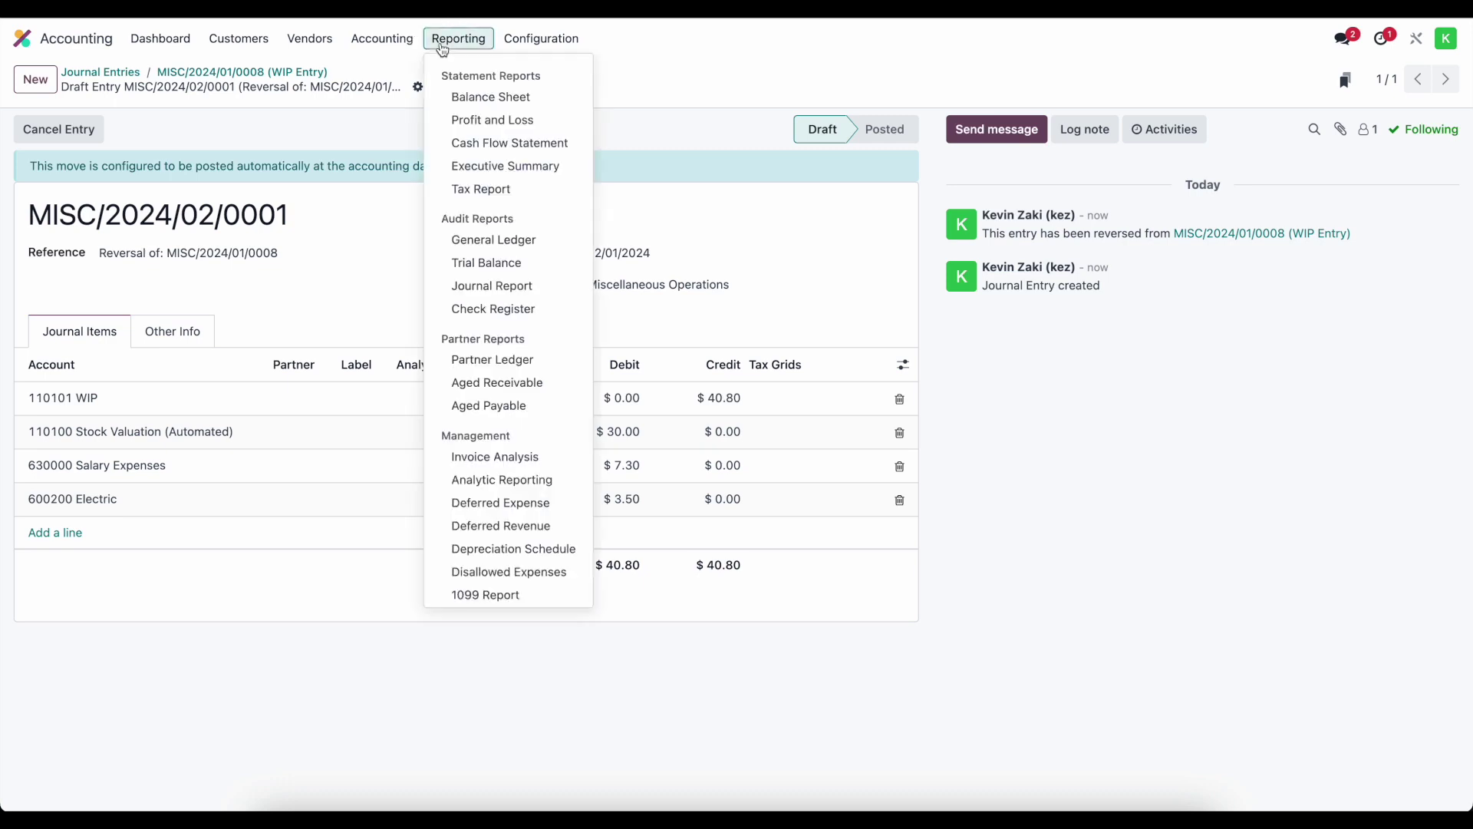
pyautogui.click(456, 119)
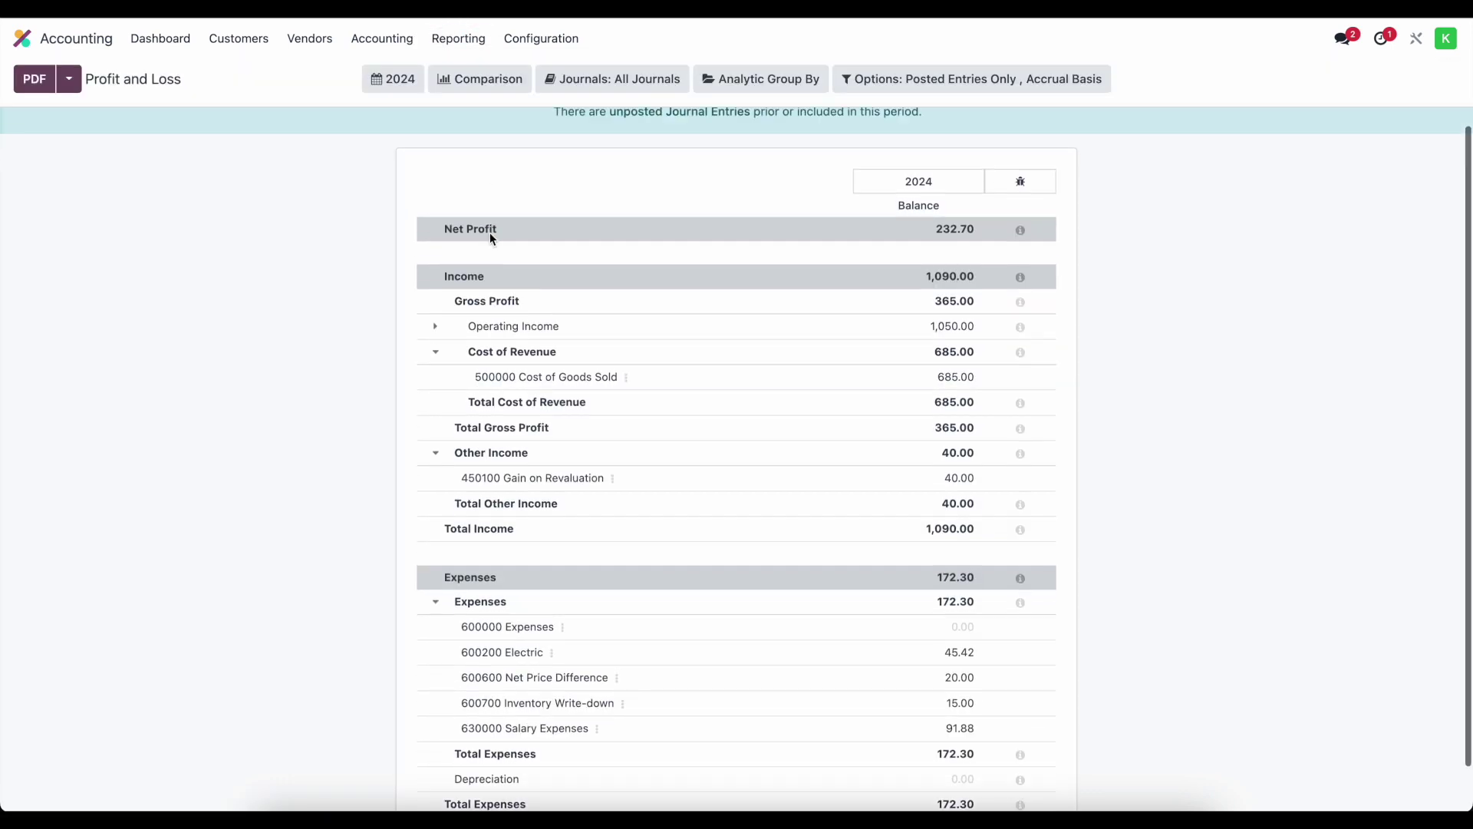
pyautogui.click(394, 79)
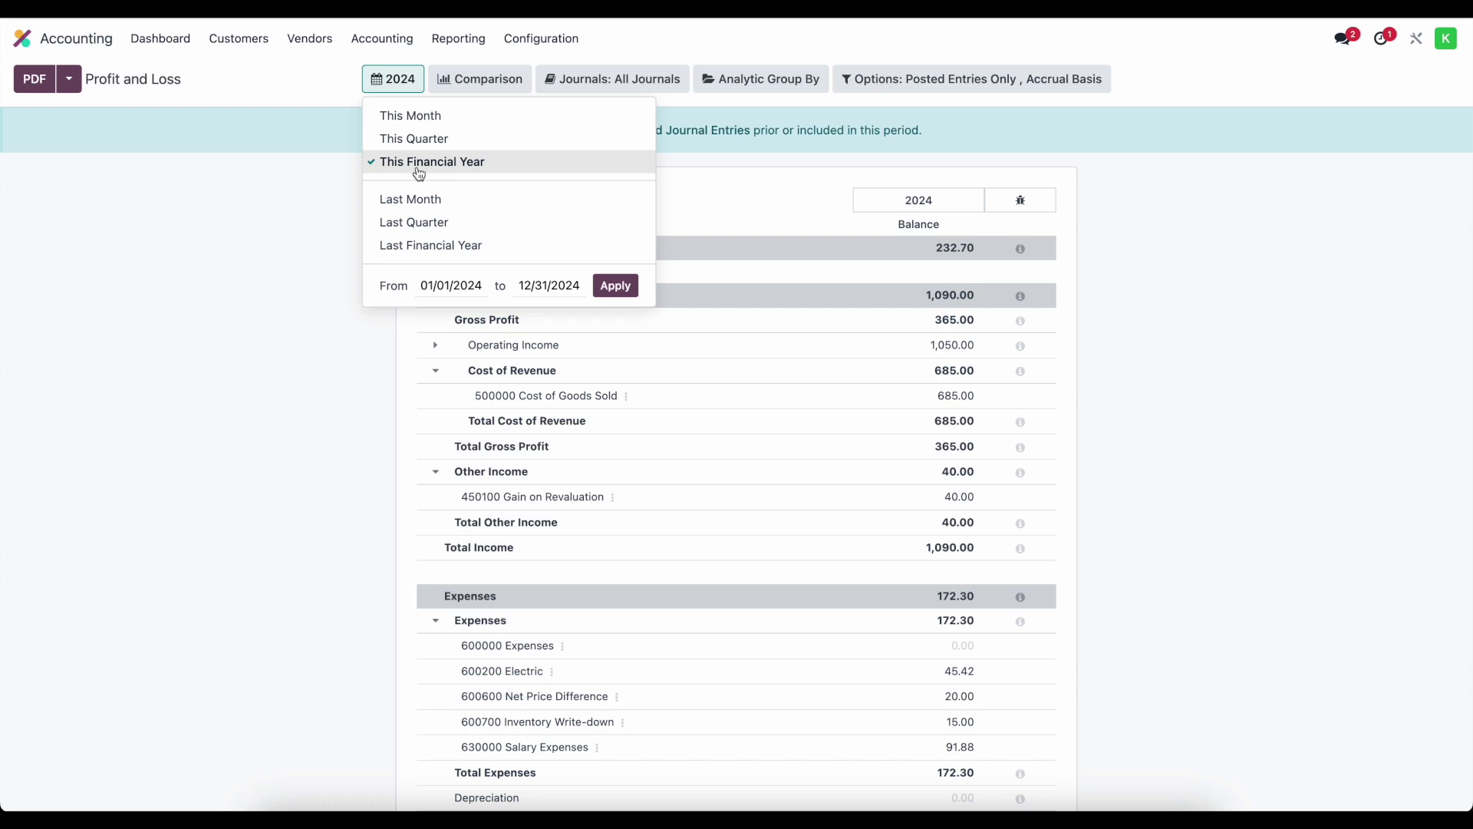
pyautogui.click(616, 286)
pyautogui.scroll(-2, 623, 294)
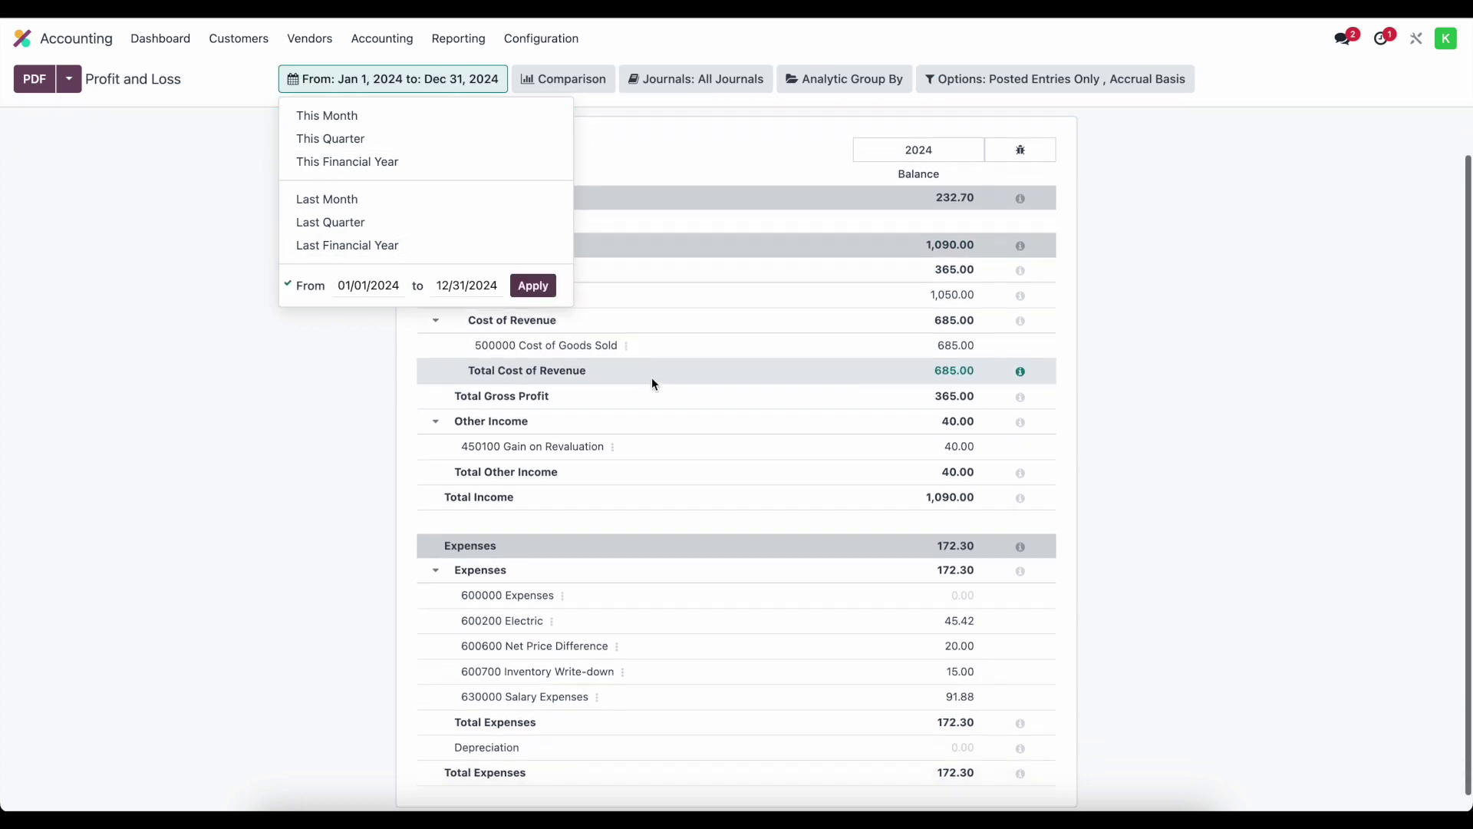
pyautogui.click(371, 563)
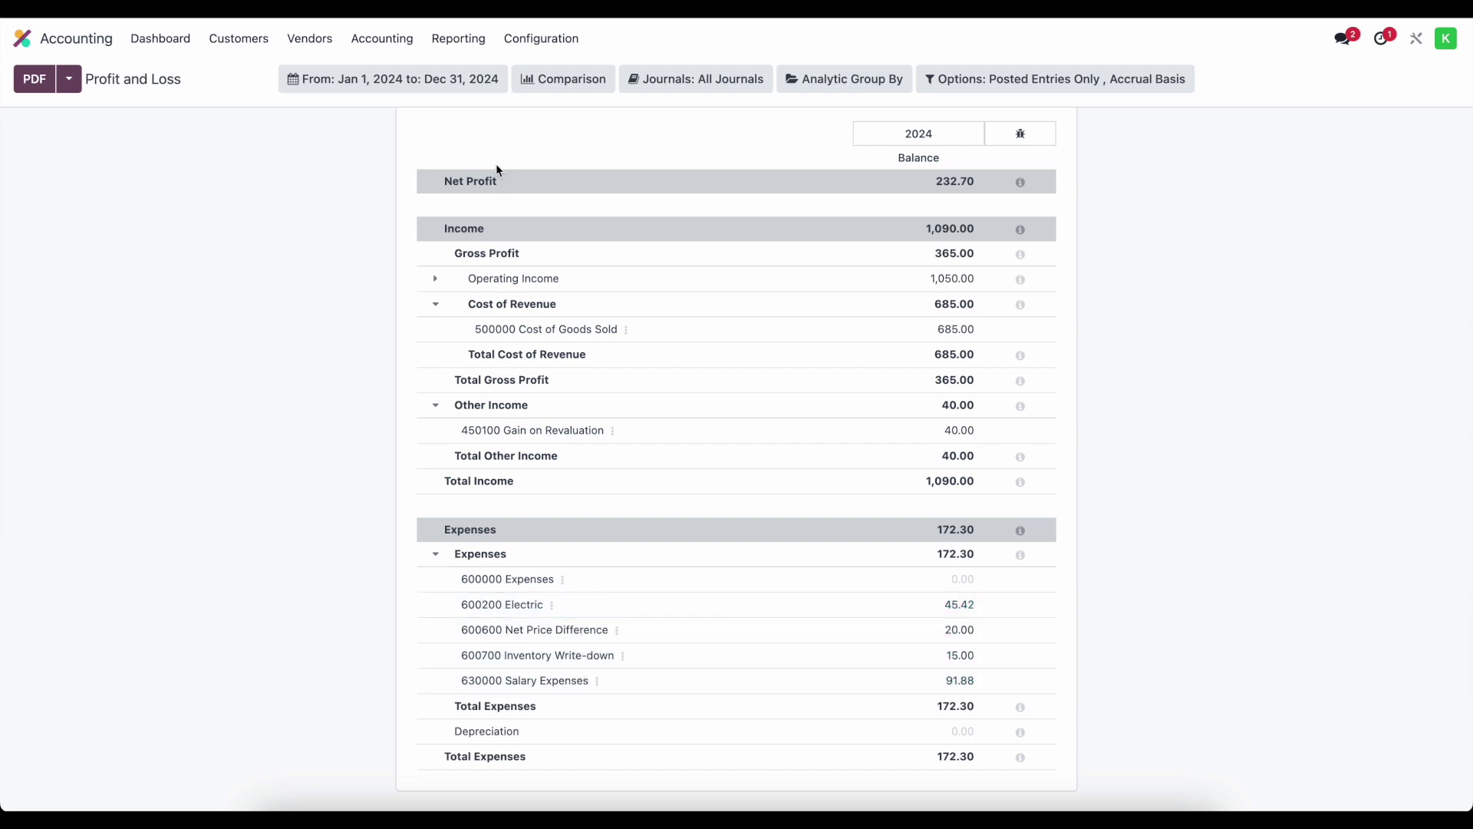
# Open the Balance Sheet as of 01/31/2024 and check the balance of the 110101 WIP account.
pyautogui.click(458, 39)
pyautogui.click(469, 97)
pyautogui.click(421, 77)
pyautogui.click(434, 227)
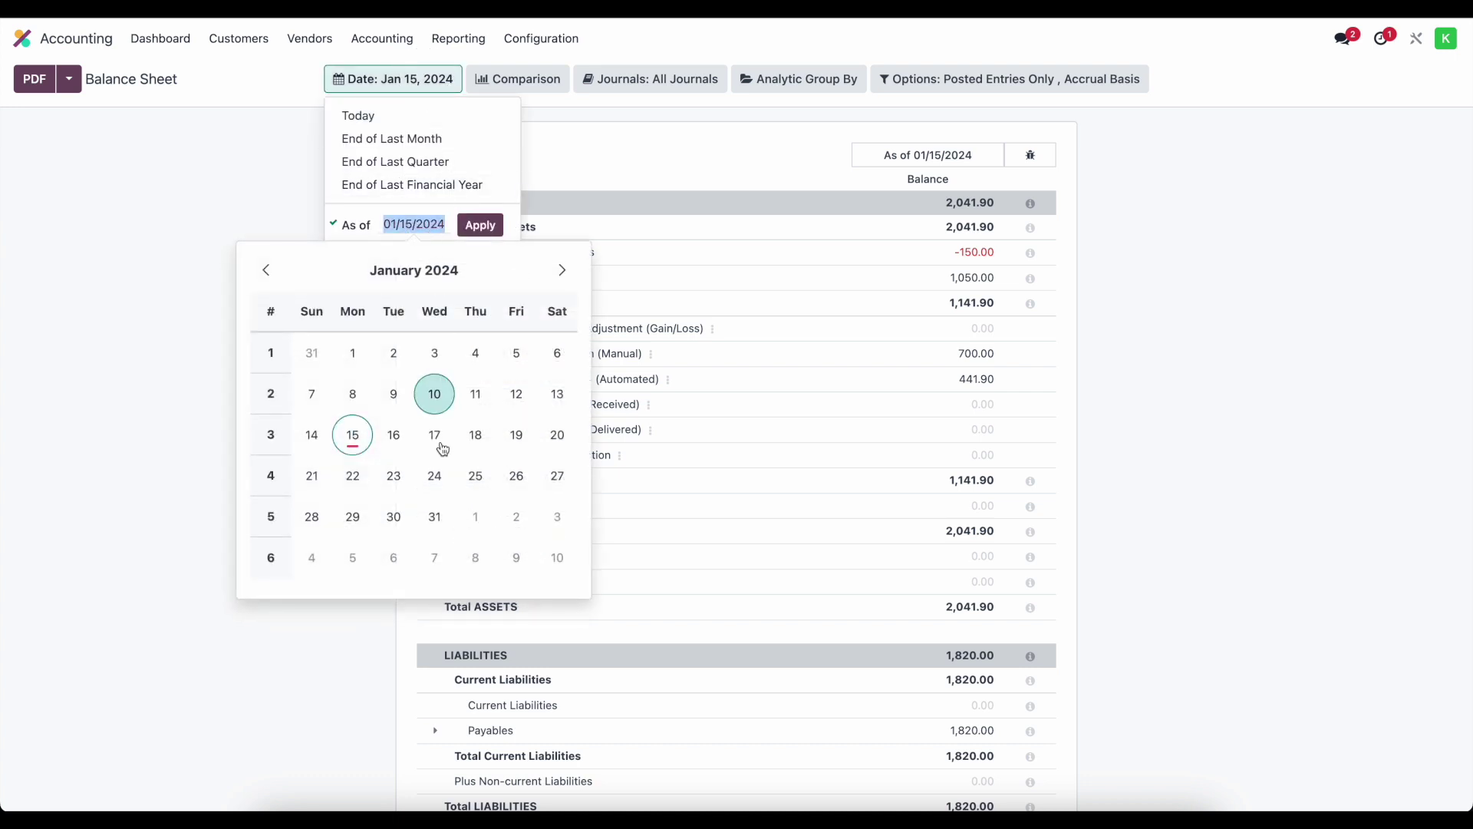
pyautogui.click(435, 517)
pyautogui.click(481, 225)
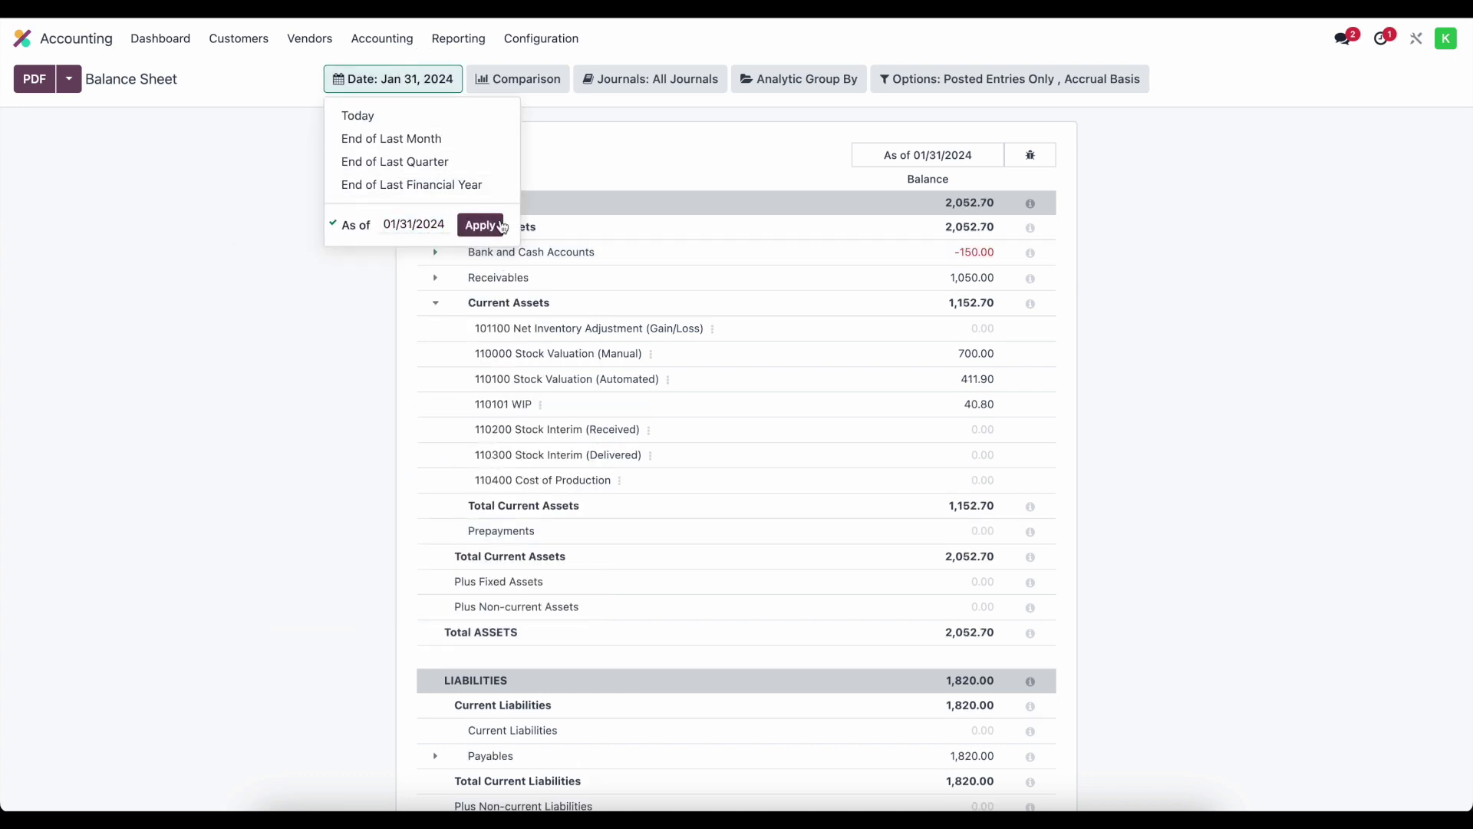
pyautogui.doubleClick(961, 405)
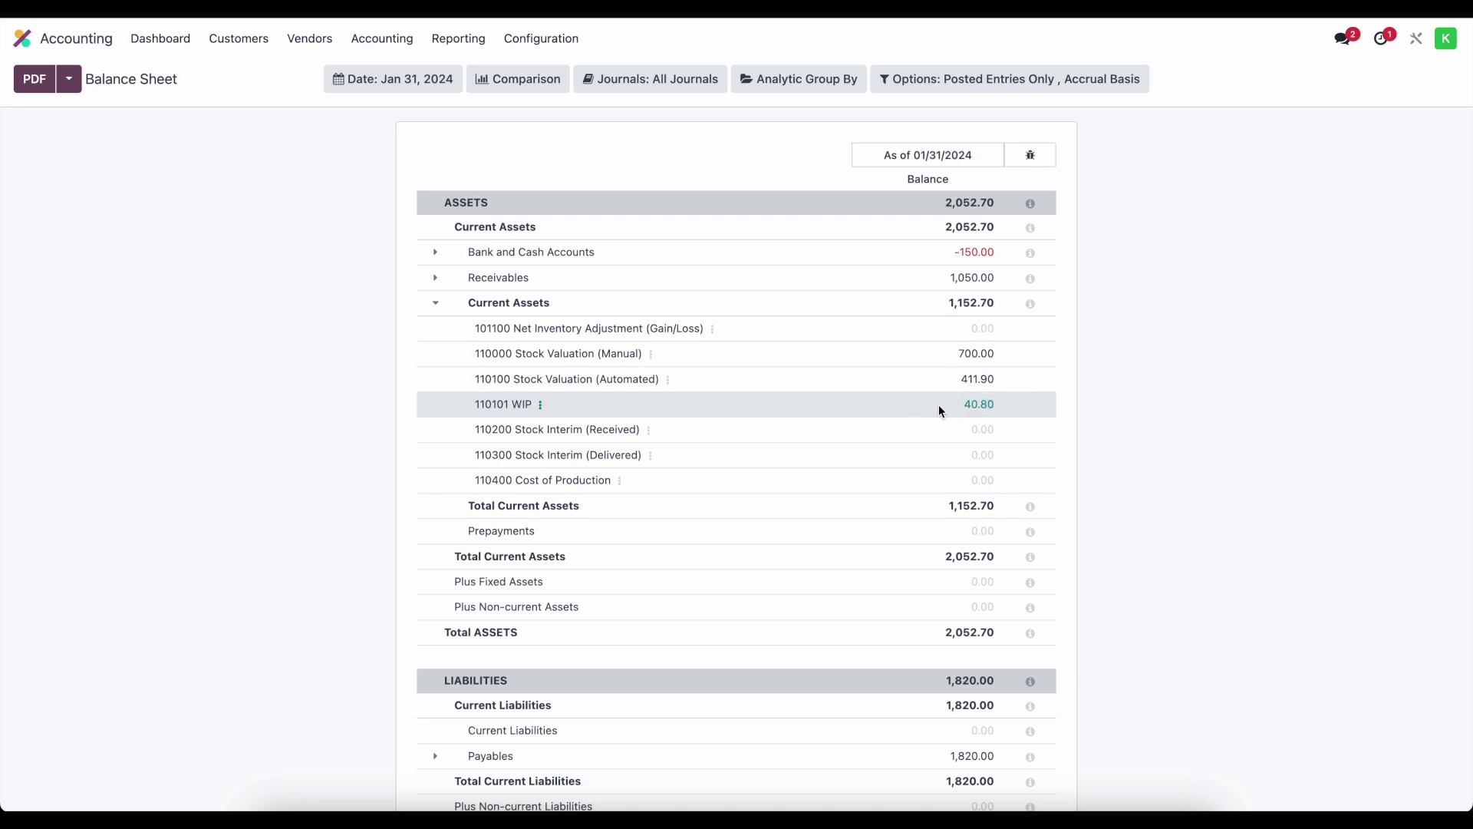
# Set the Balance Sheet date to 02/01/2024 and check the balance of the 110101 WIP account.
pyautogui.click(408, 82)
pyautogui.click(434, 230)
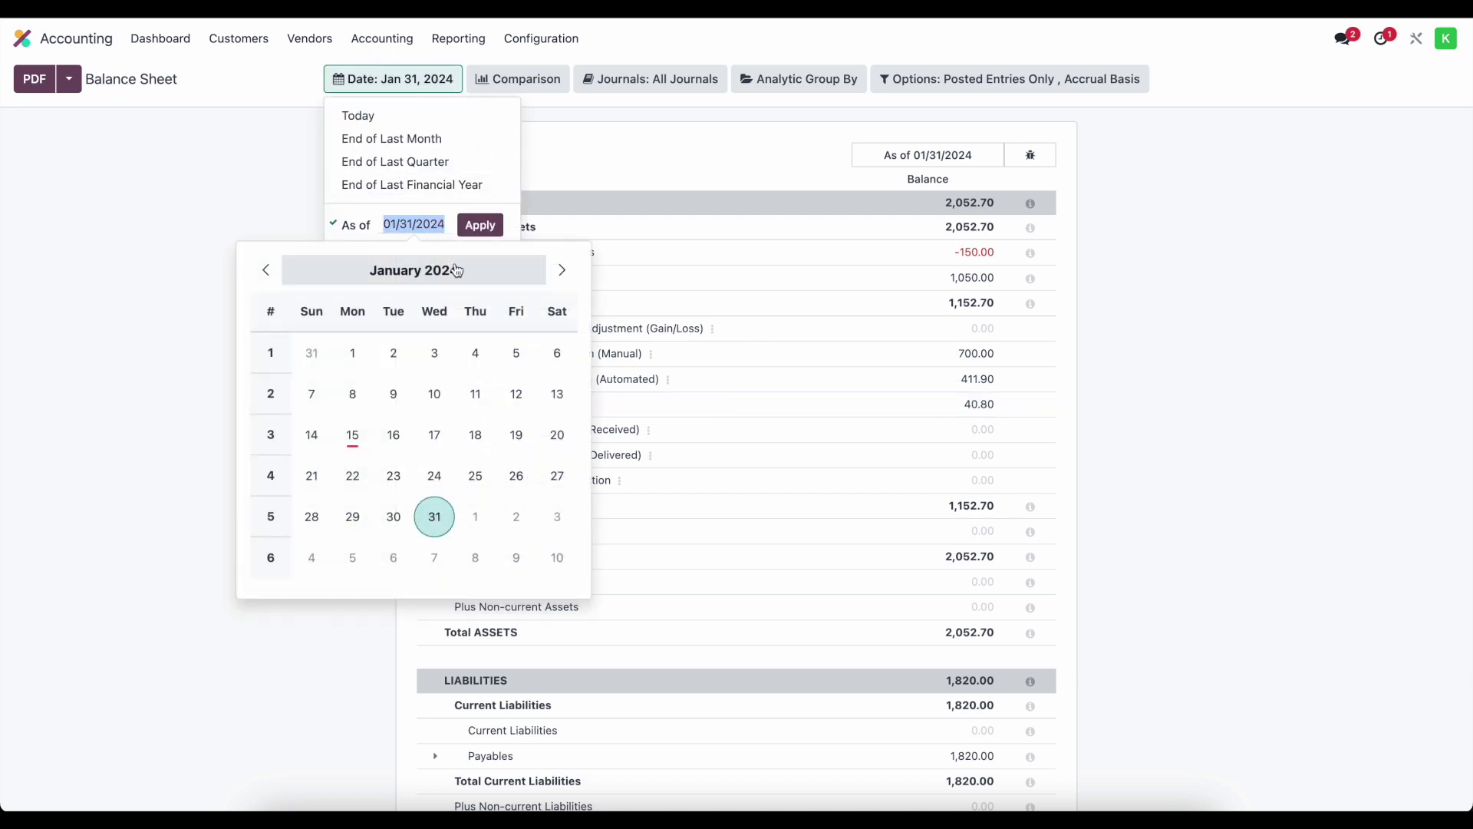
pyautogui.click(574, 276)
pyautogui.click(474, 353)
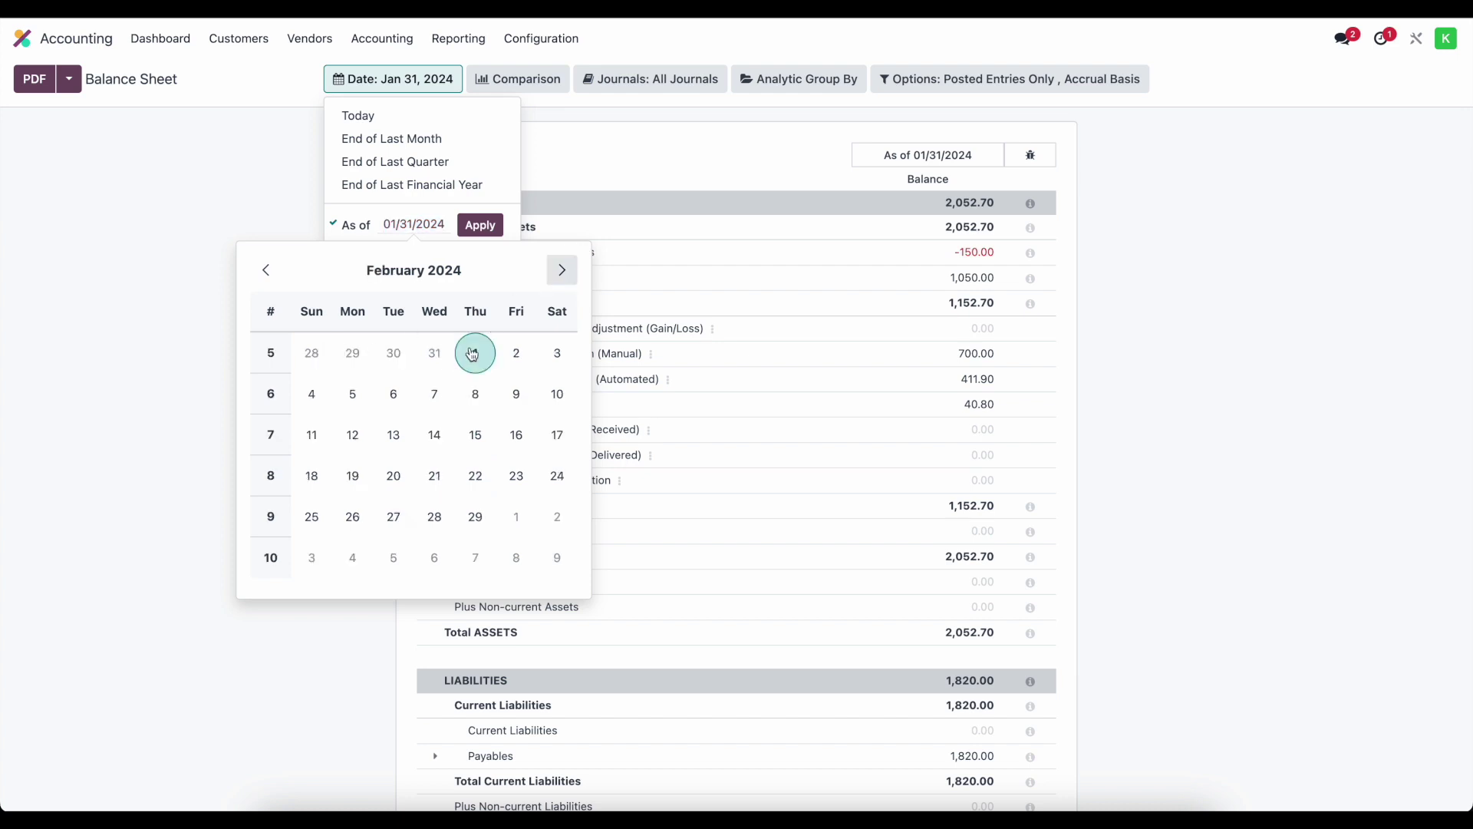
pyautogui.click(481, 233)
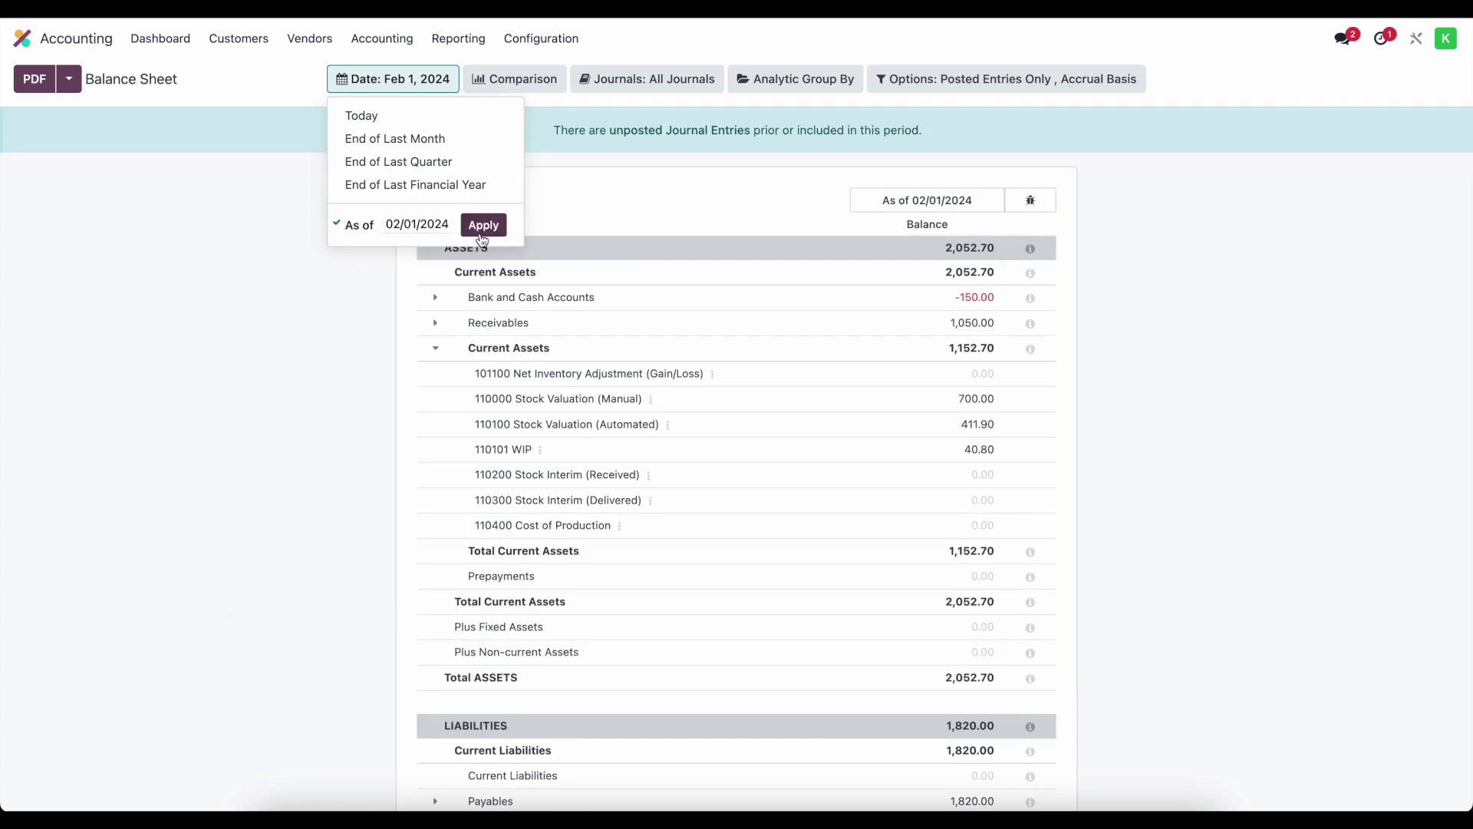
pyautogui.click(927, 449)
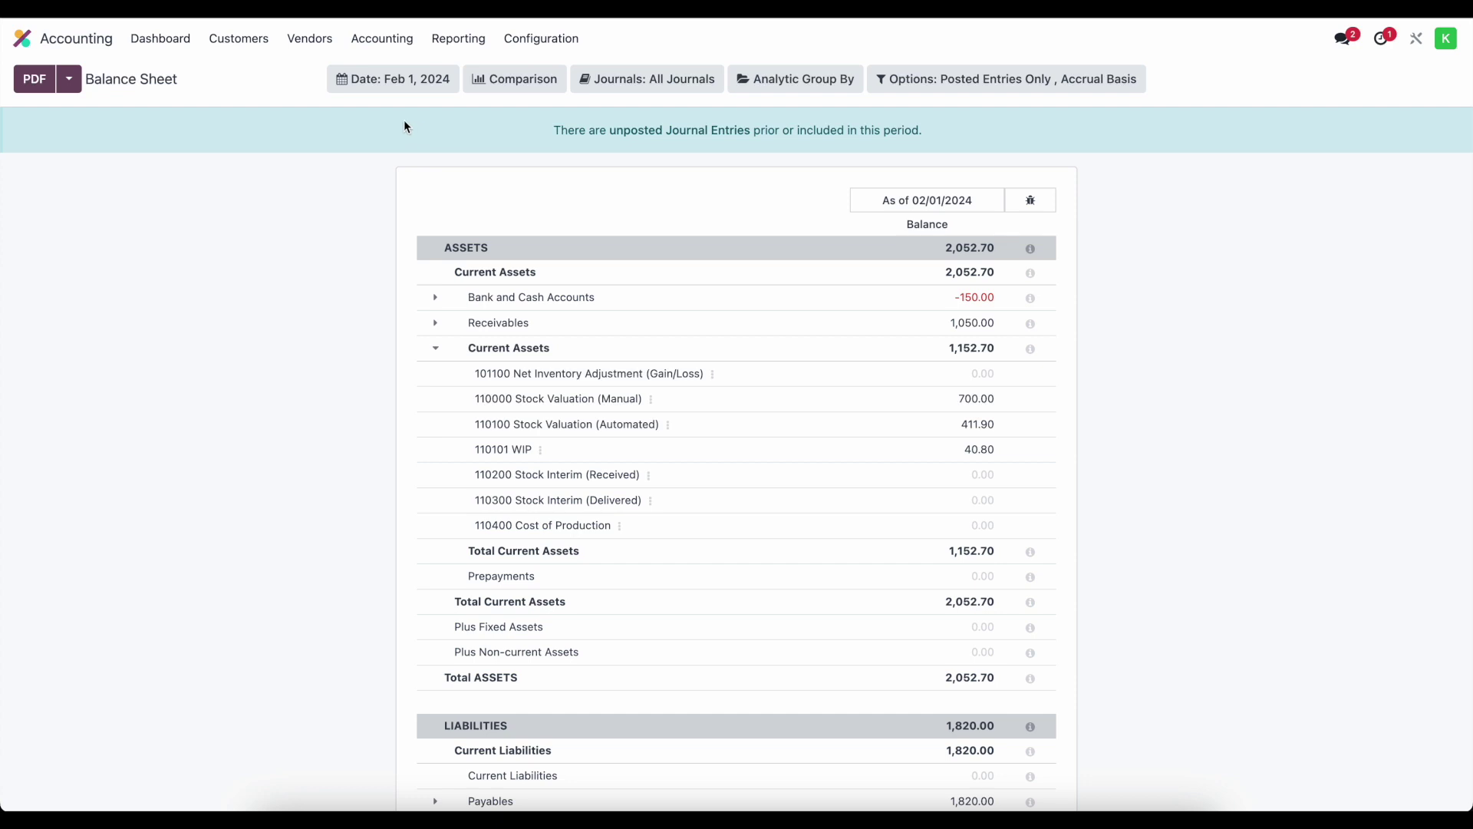
# Open the Move Analysis report in Inventory and apply the saved WIP favorite filter.
pyautogui.click(58, 39)
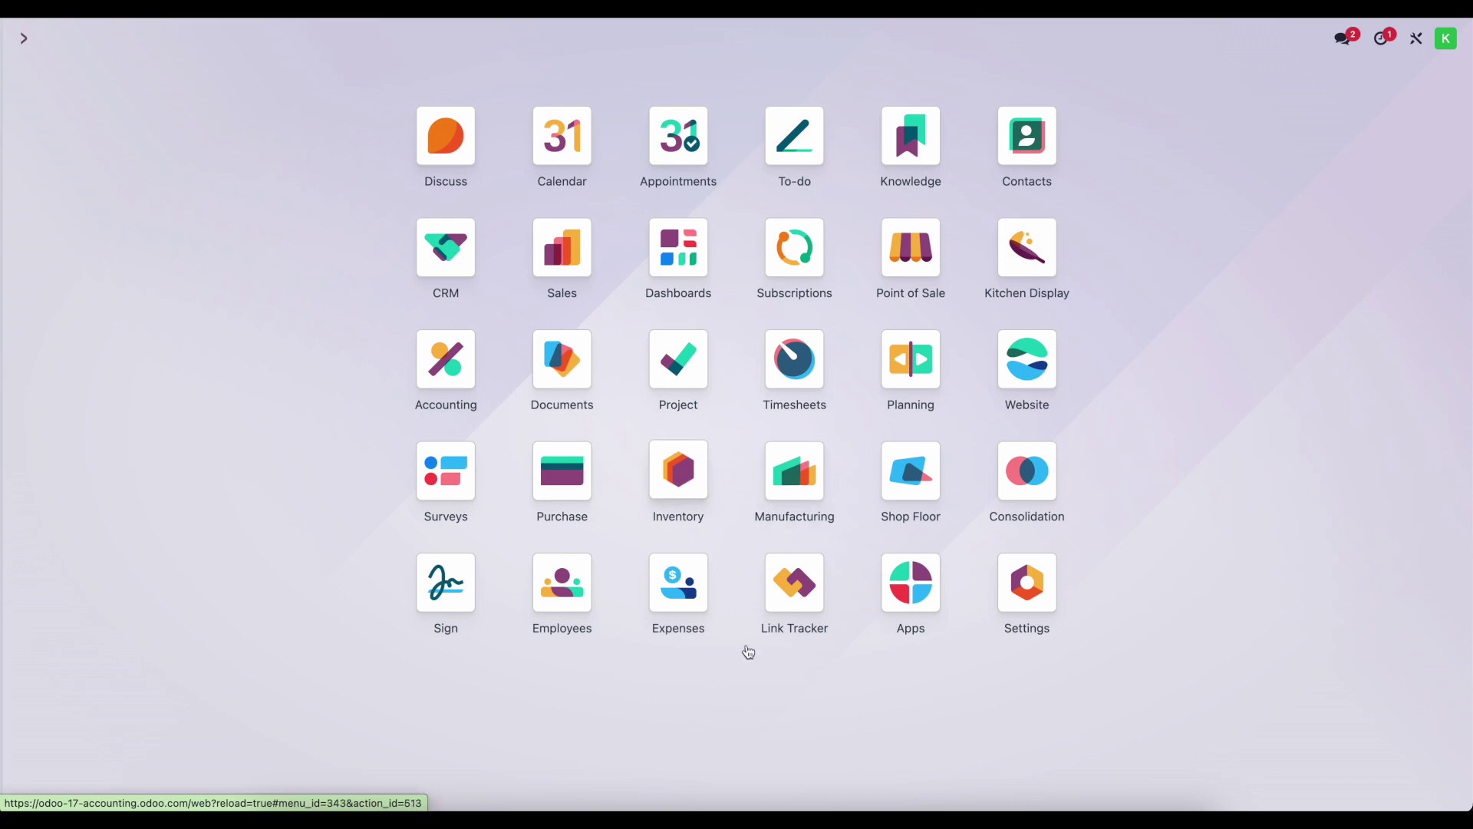
pyautogui.click(676, 465)
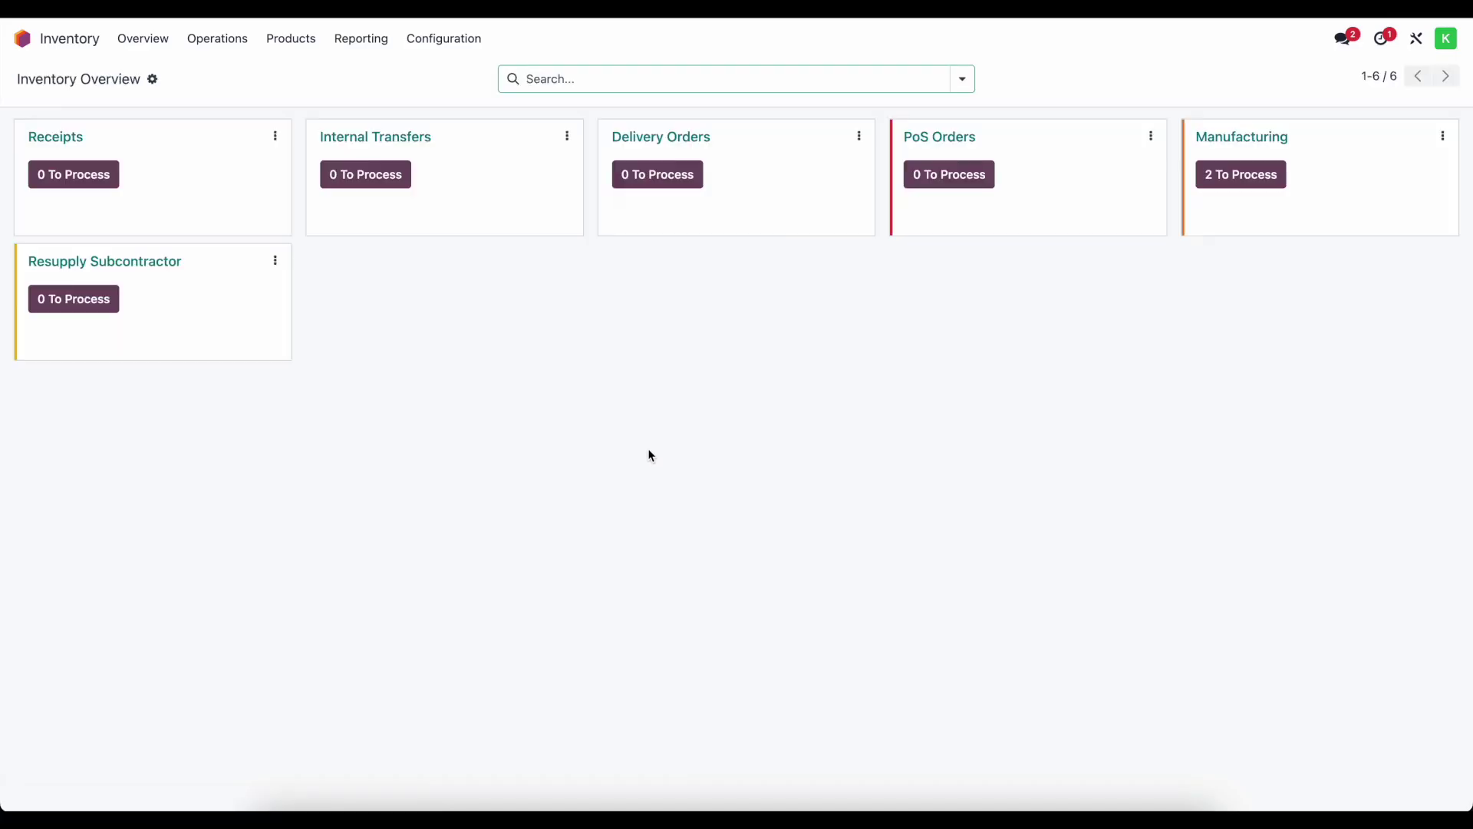
pyautogui.click(367, 44)
pyautogui.click(408, 145)
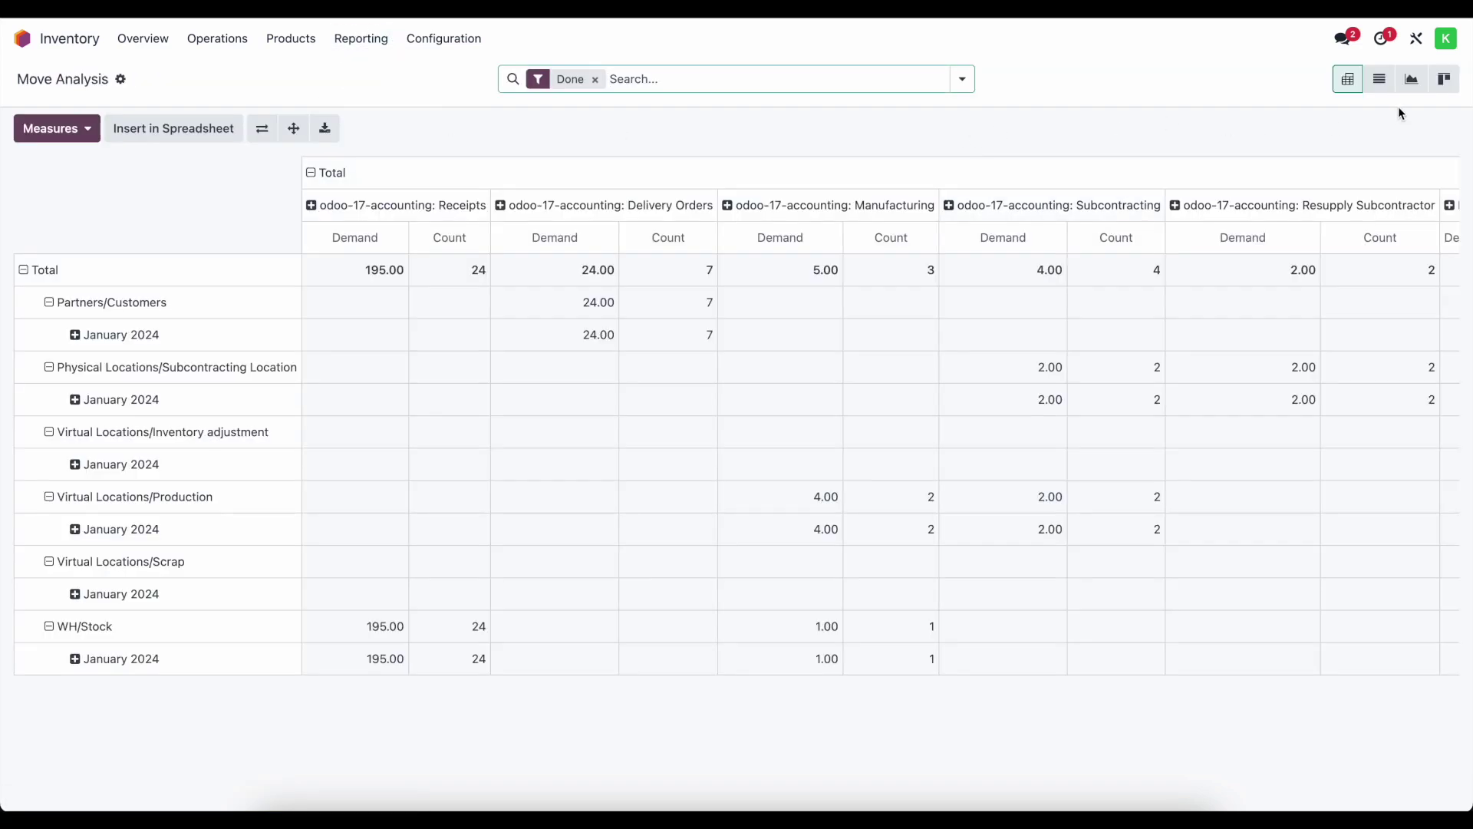
pyautogui.click(962, 82)
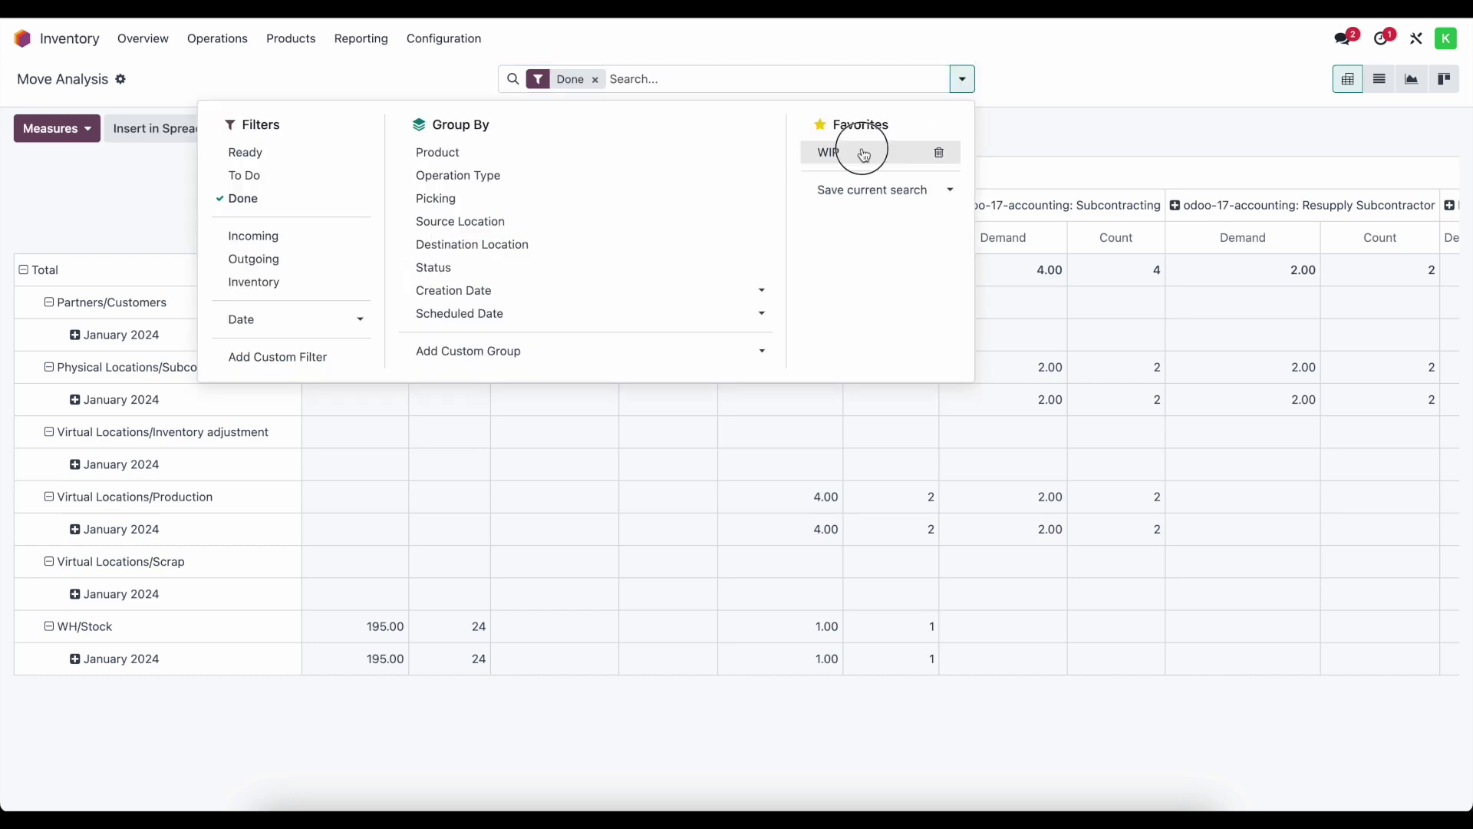
pyautogui.click(860, 152)
pyautogui.click(963, 79)
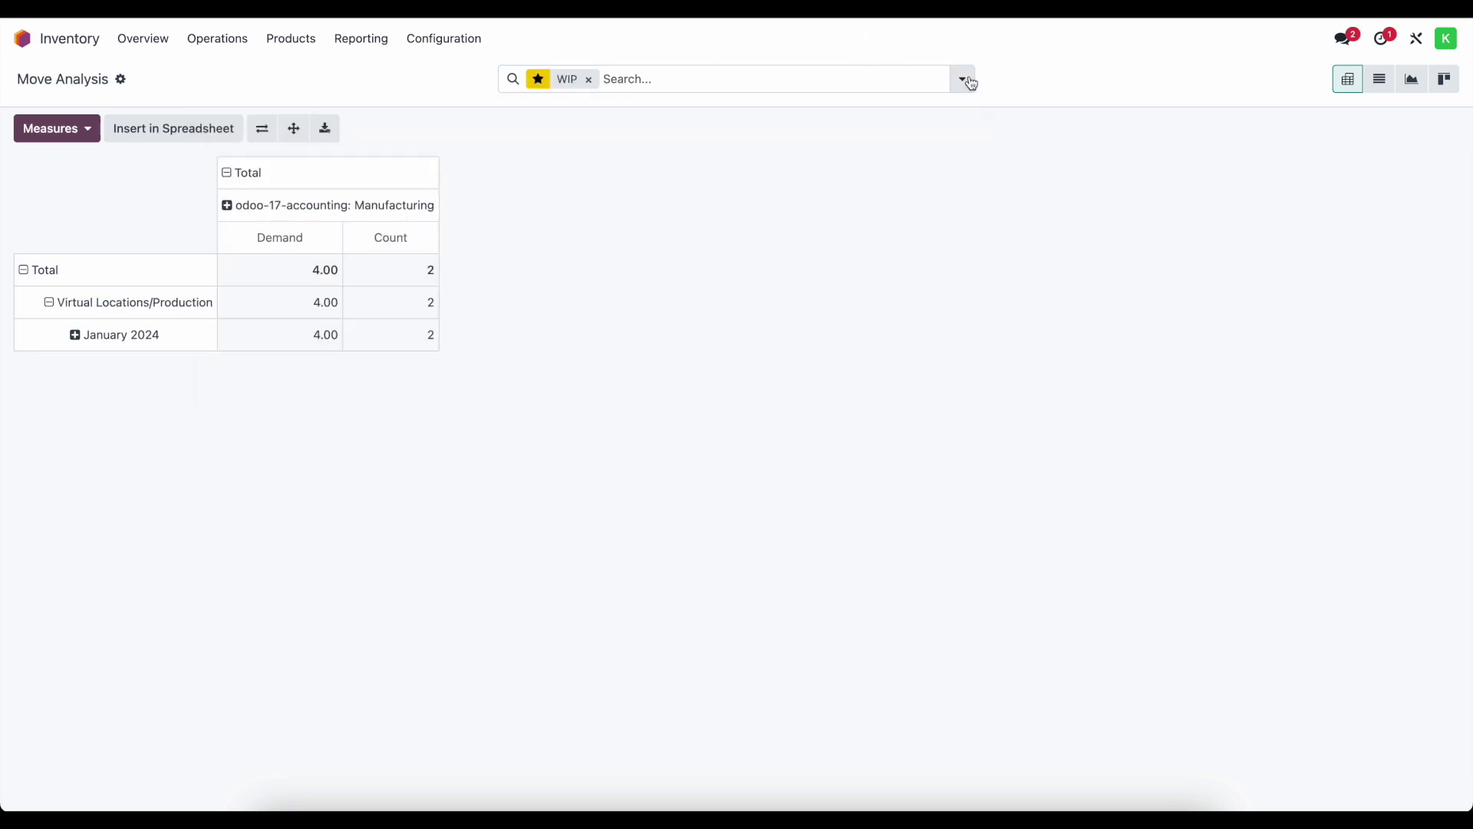
# Replace the pivot's Demand measure with Quantity and Unit Price, and regroup its rows by Product.
pyautogui.click(30, 273)
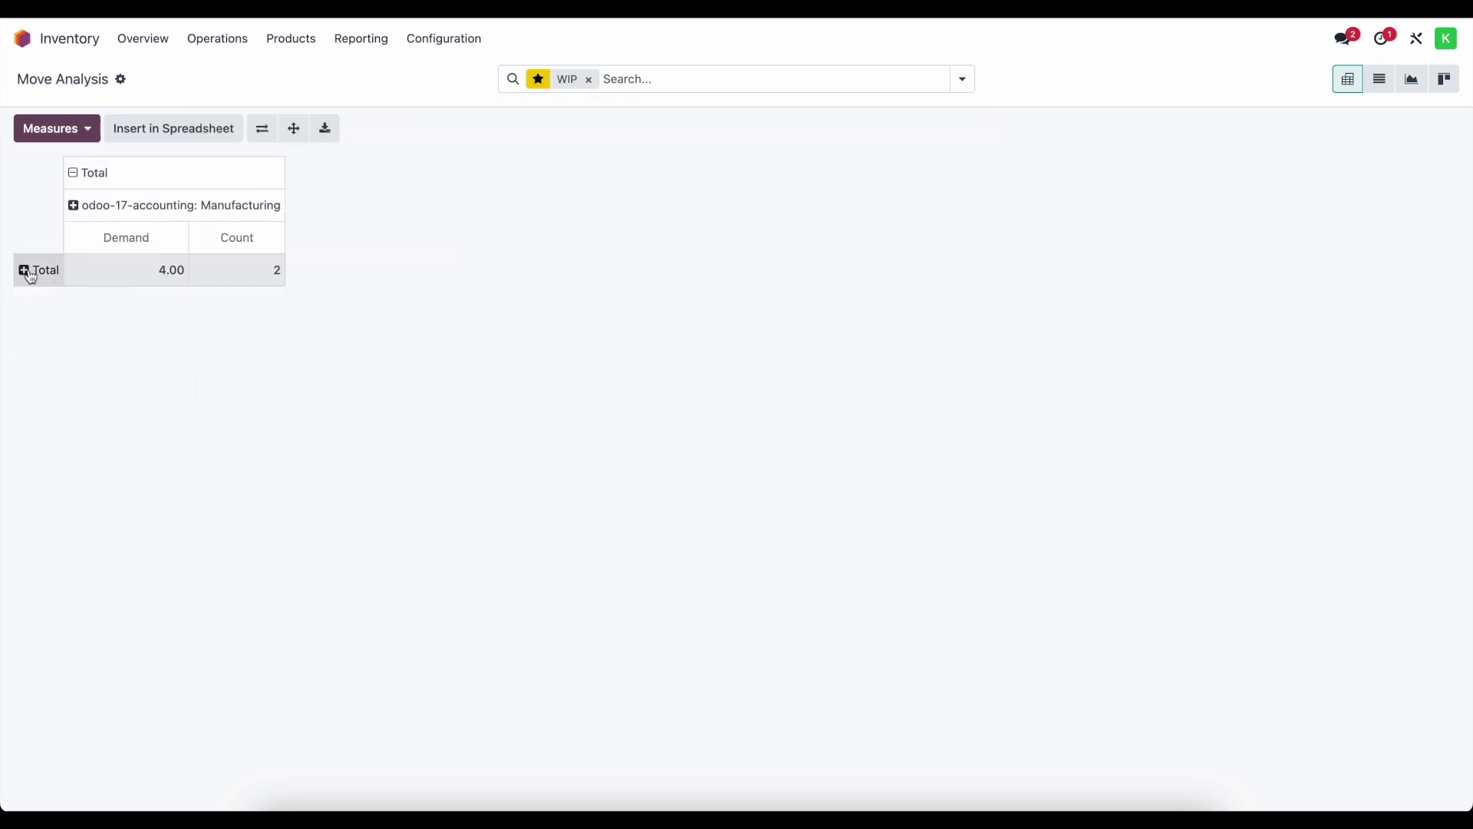
pyautogui.click(54, 128)
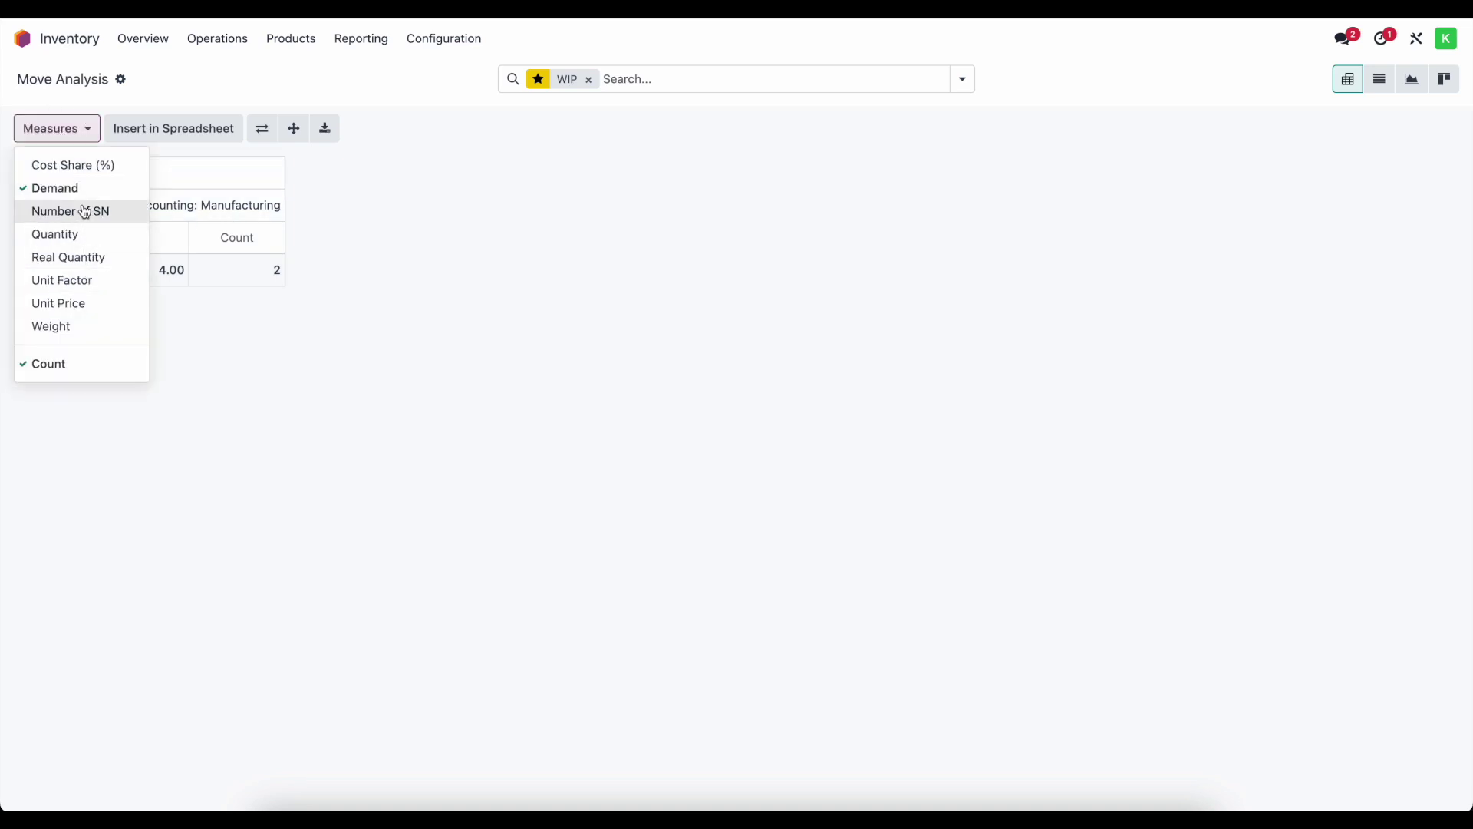
pyautogui.click(80, 189)
pyautogui.click(100, 237)
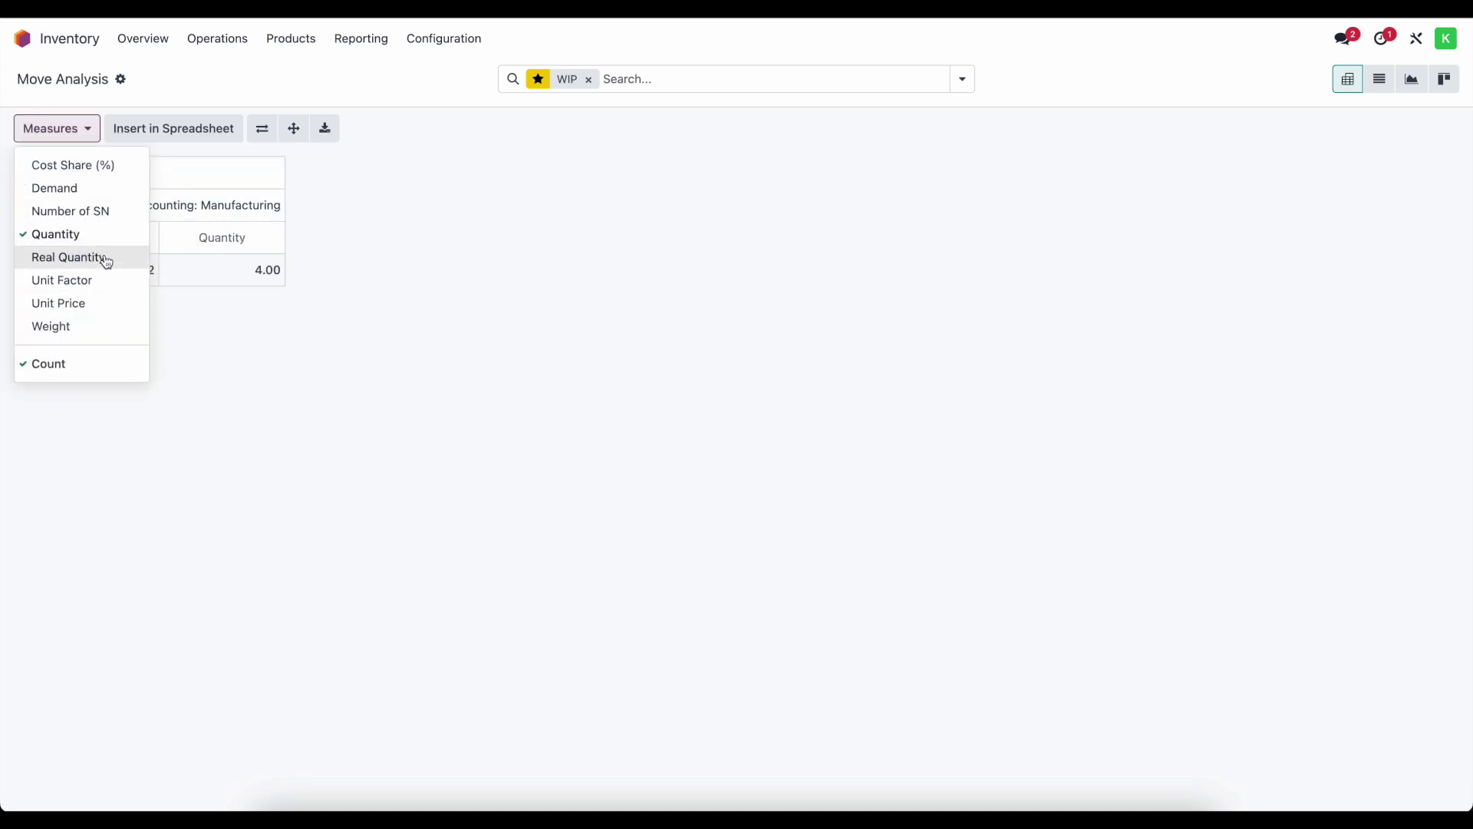
pyautogui.click(109, 304)
pyautogui.click(260, 325)
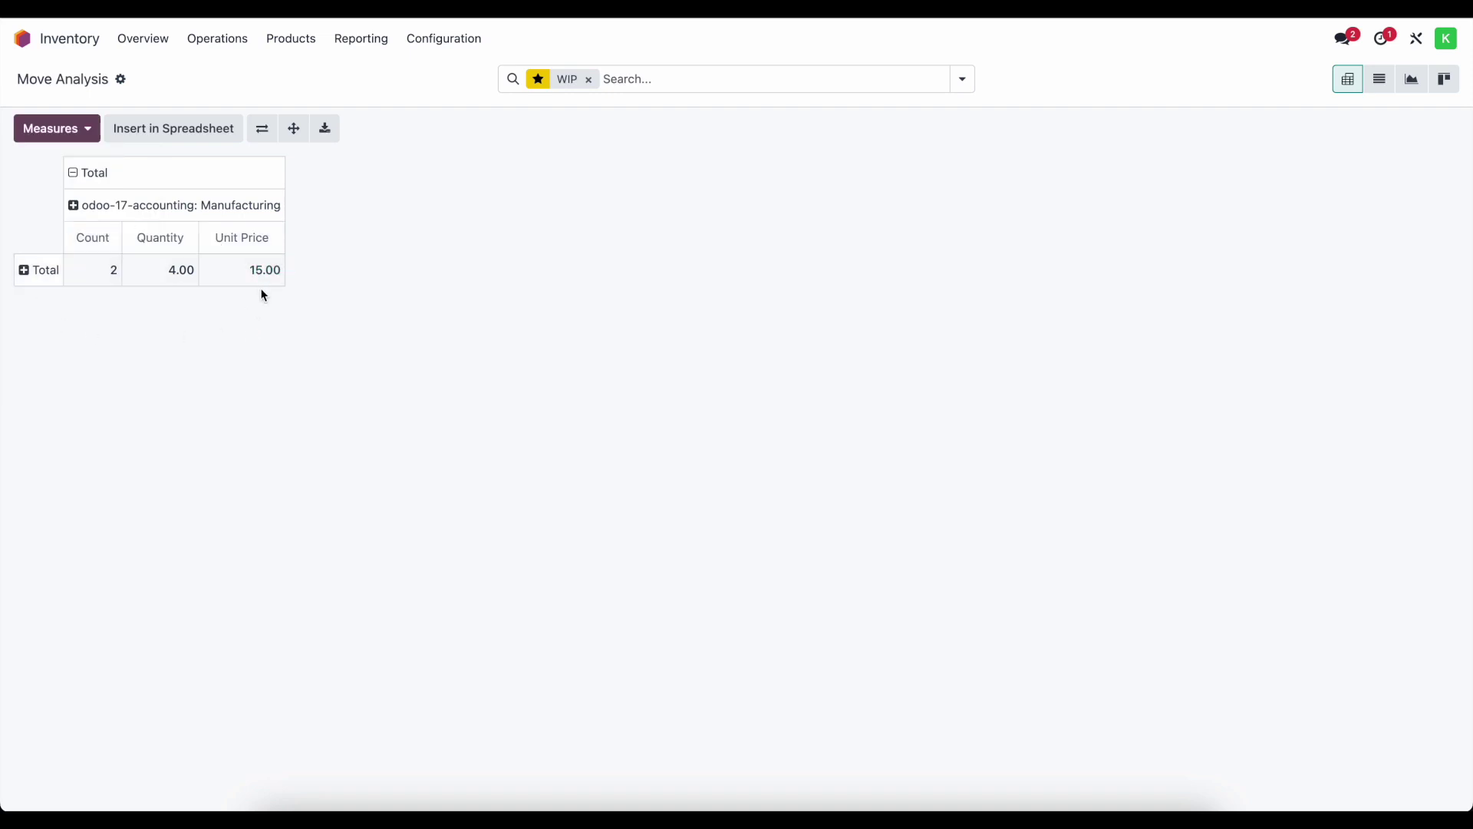
pyautogui.click(25, 271)
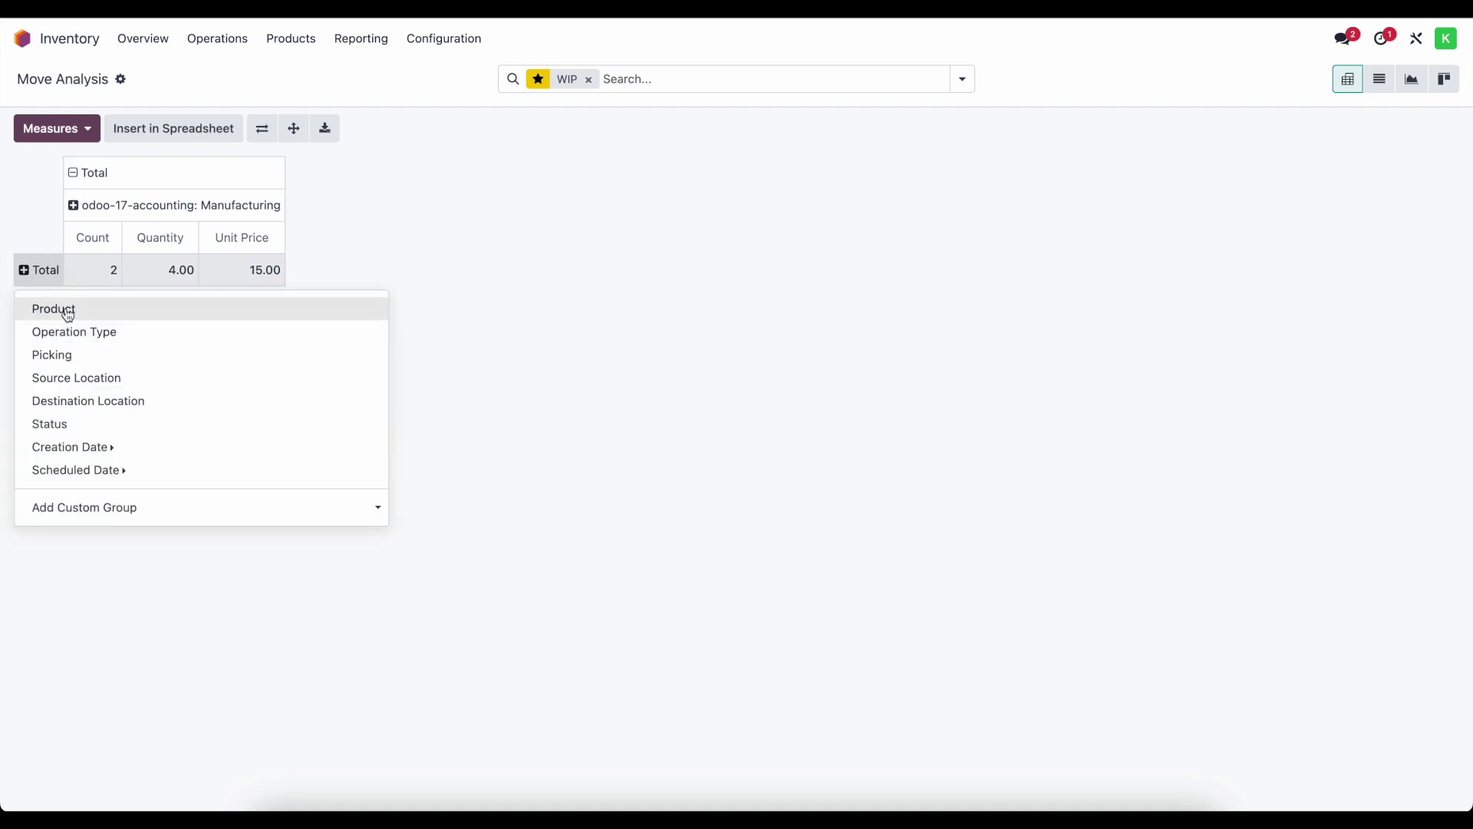
pyautogui.click(67, 313)
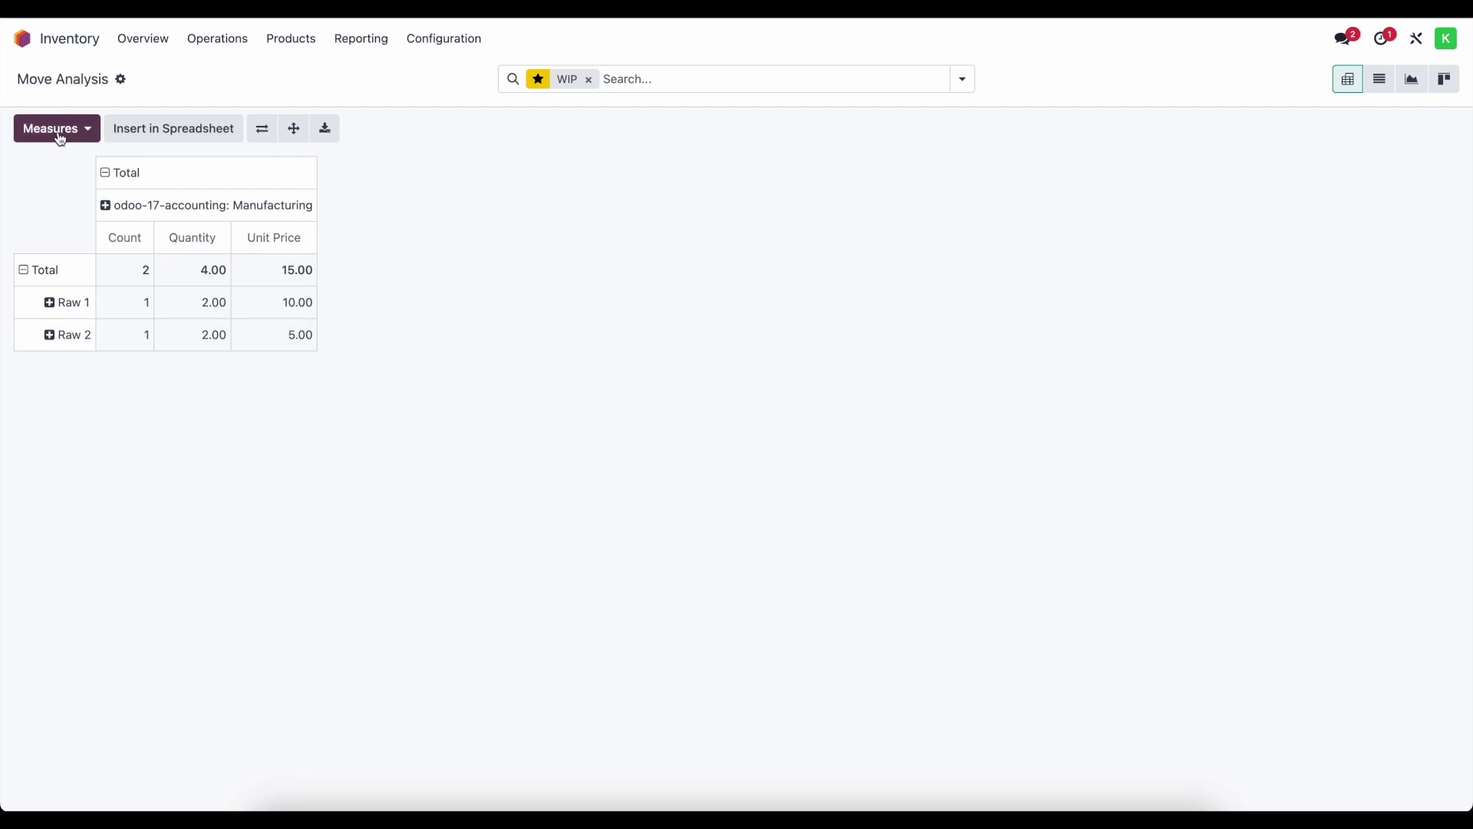
# Open the Work Entries report in Manufacturing and apply the WIP favorite to review its costs and durations.
pyautogui.click(23, 38)
pyautogui.click(762, 477)
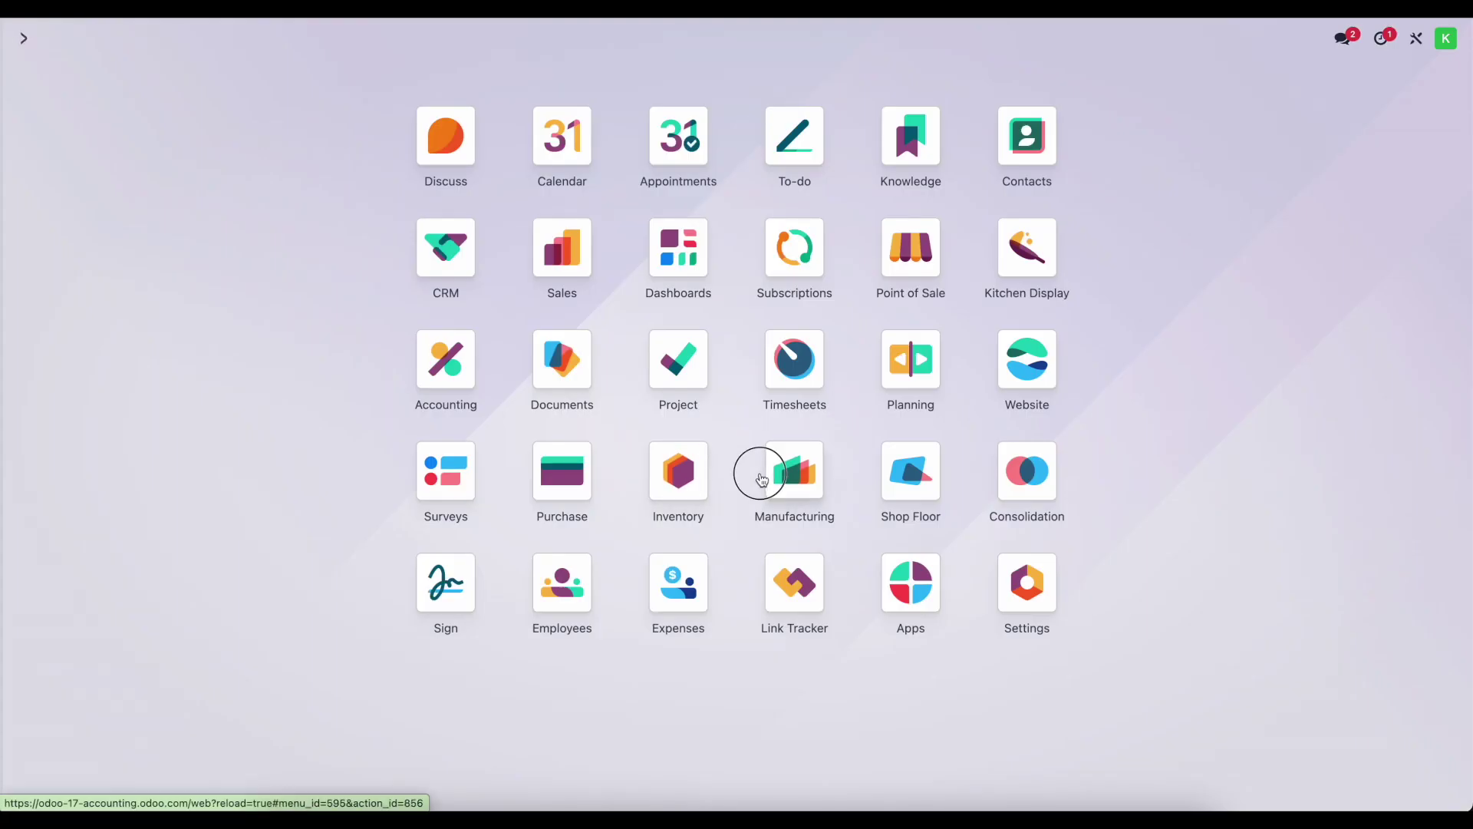
pyautogui.click(459, 40)
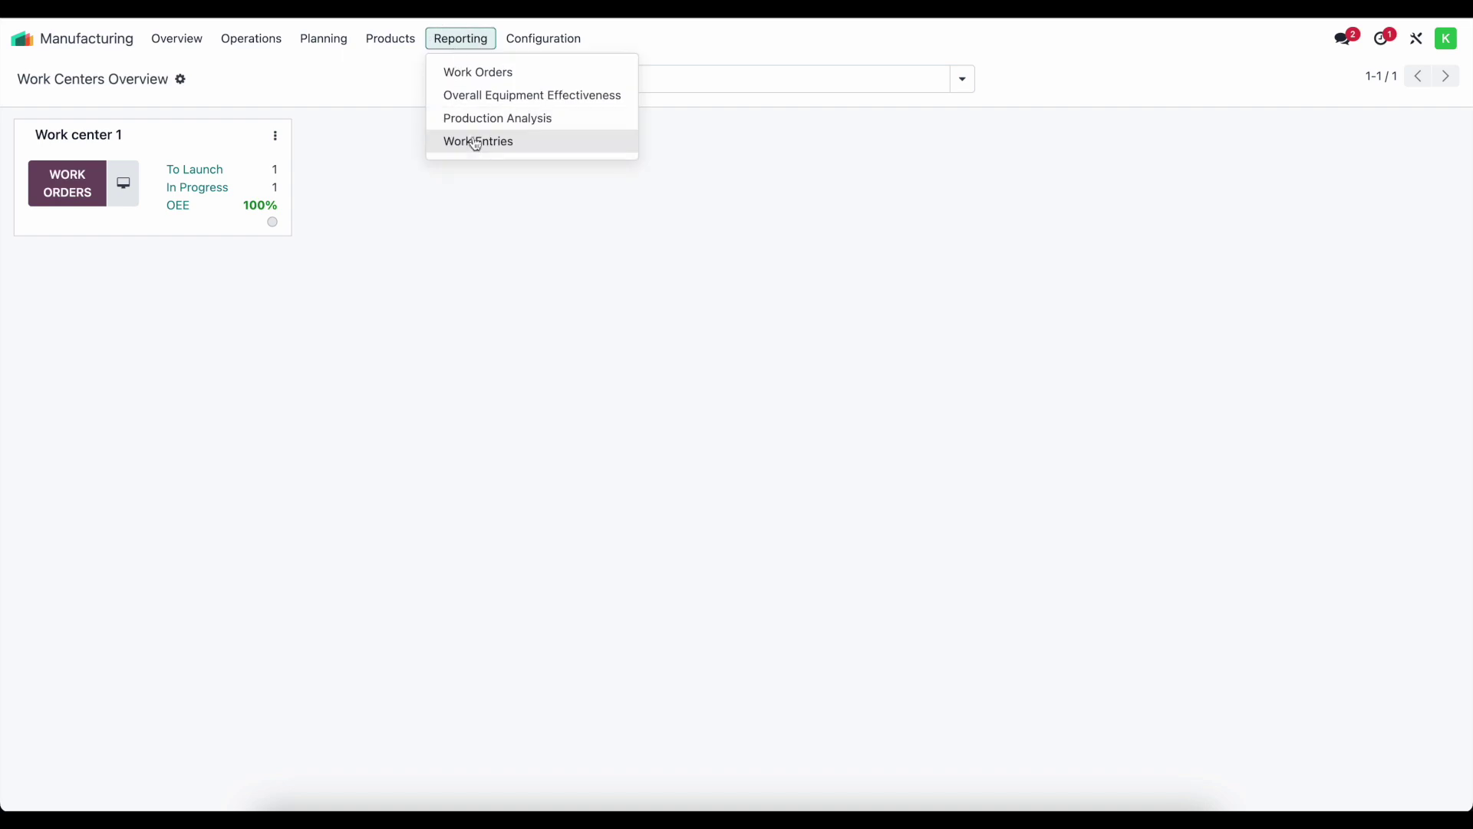
pyautogui.click(474, 140)
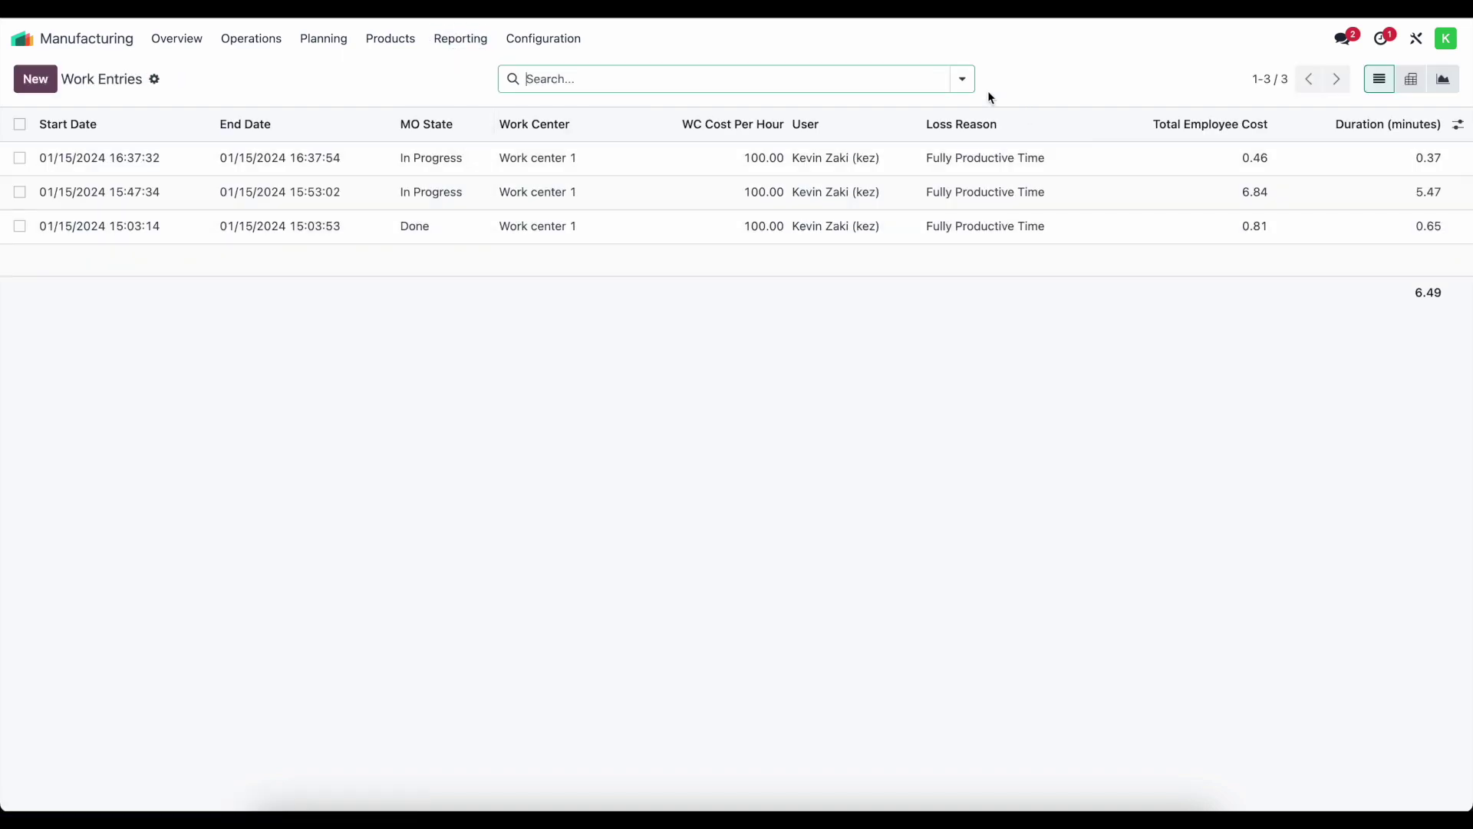
pyautogui.click(962, 79)
pyautogui.click(875, 148)
pyautogui.click(1019, 75)
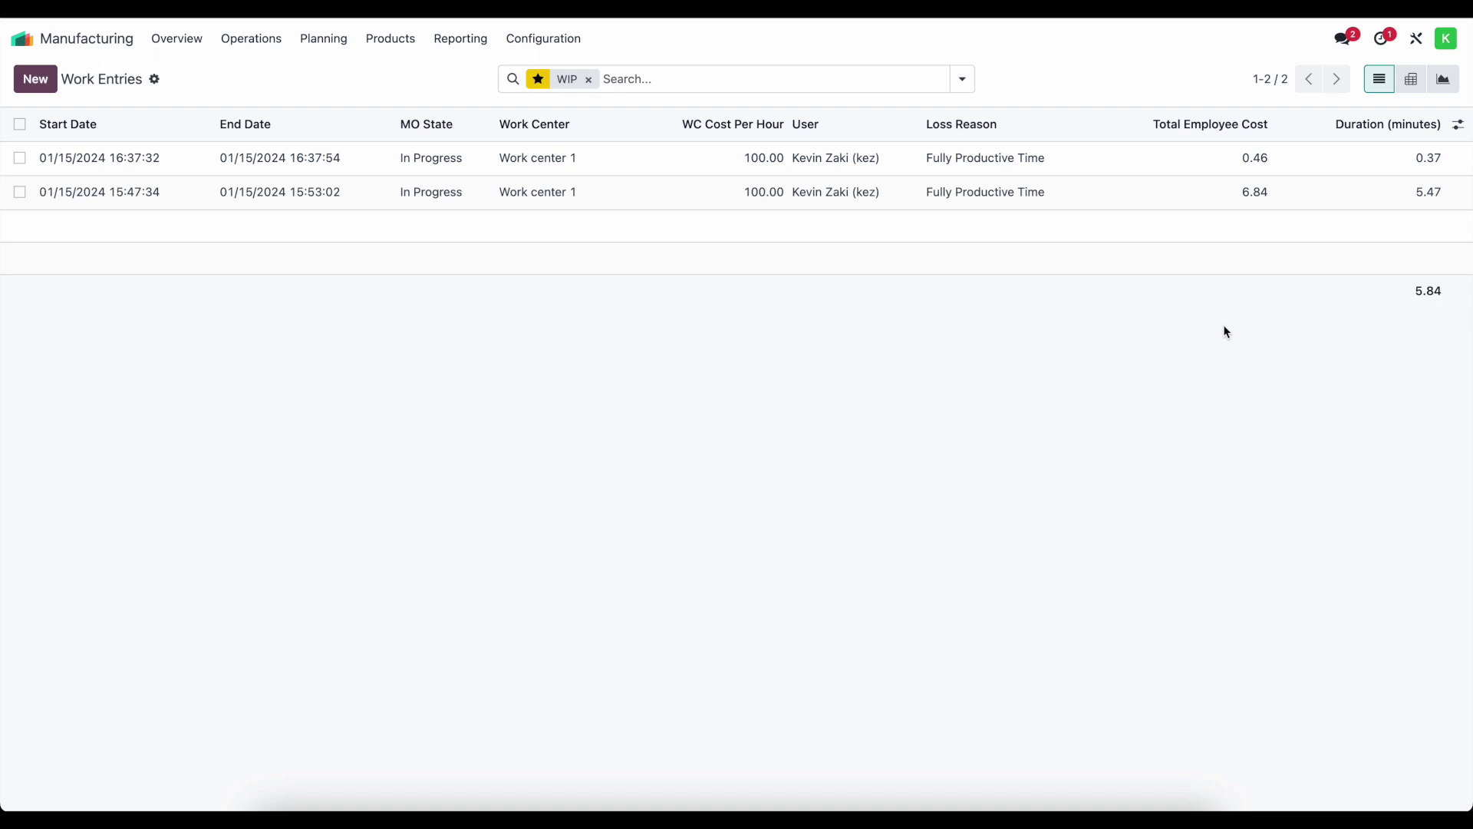
# Open the in-progress manufacturing order WH/MO/00002 and complete its production with Produce All.
pyautogui.click(254, 42)
pyautogui.click(268, 72)
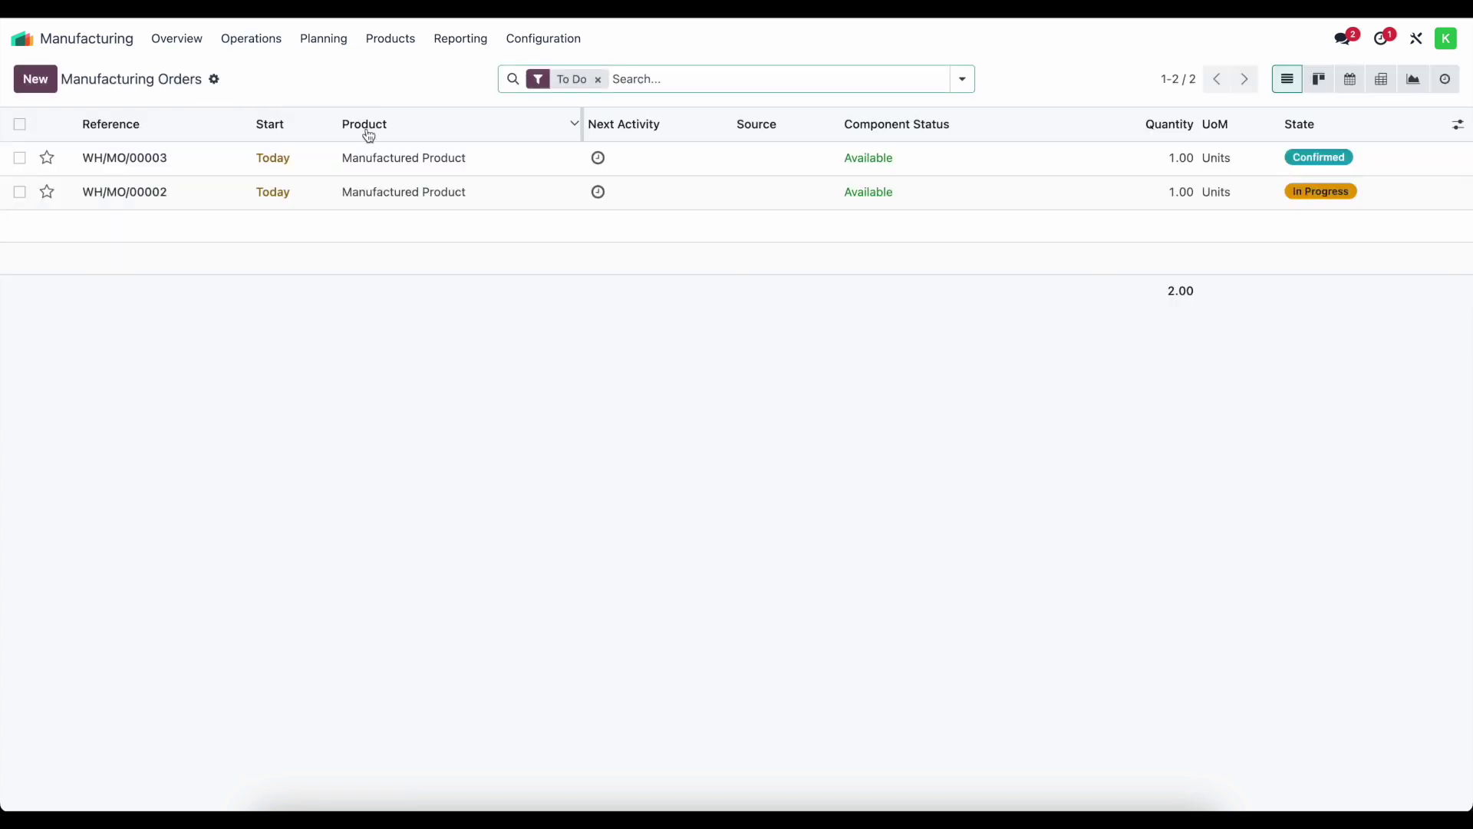
pyautogui.click(369, 201)
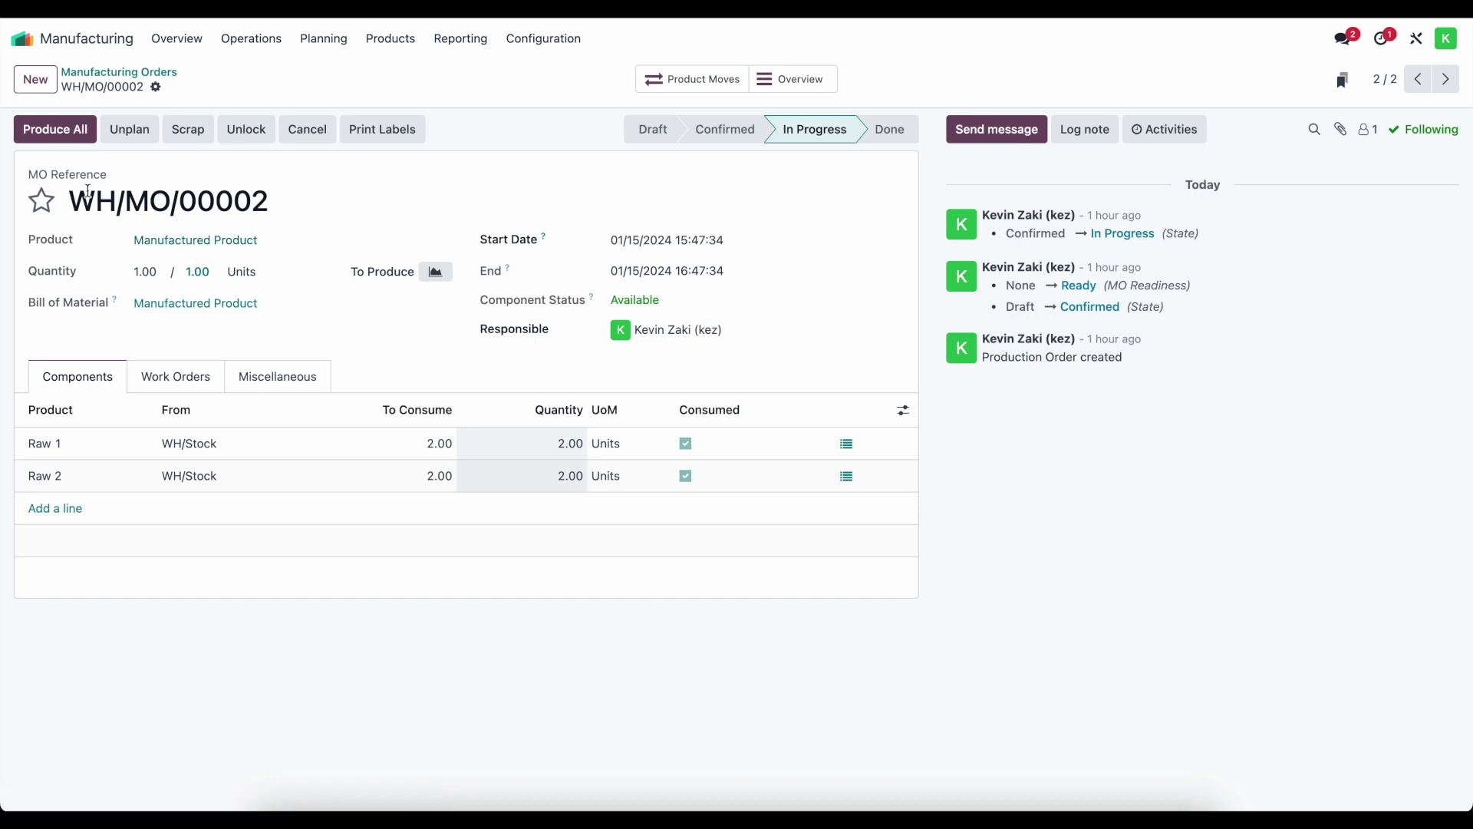
pyautogui.click(66, 135)
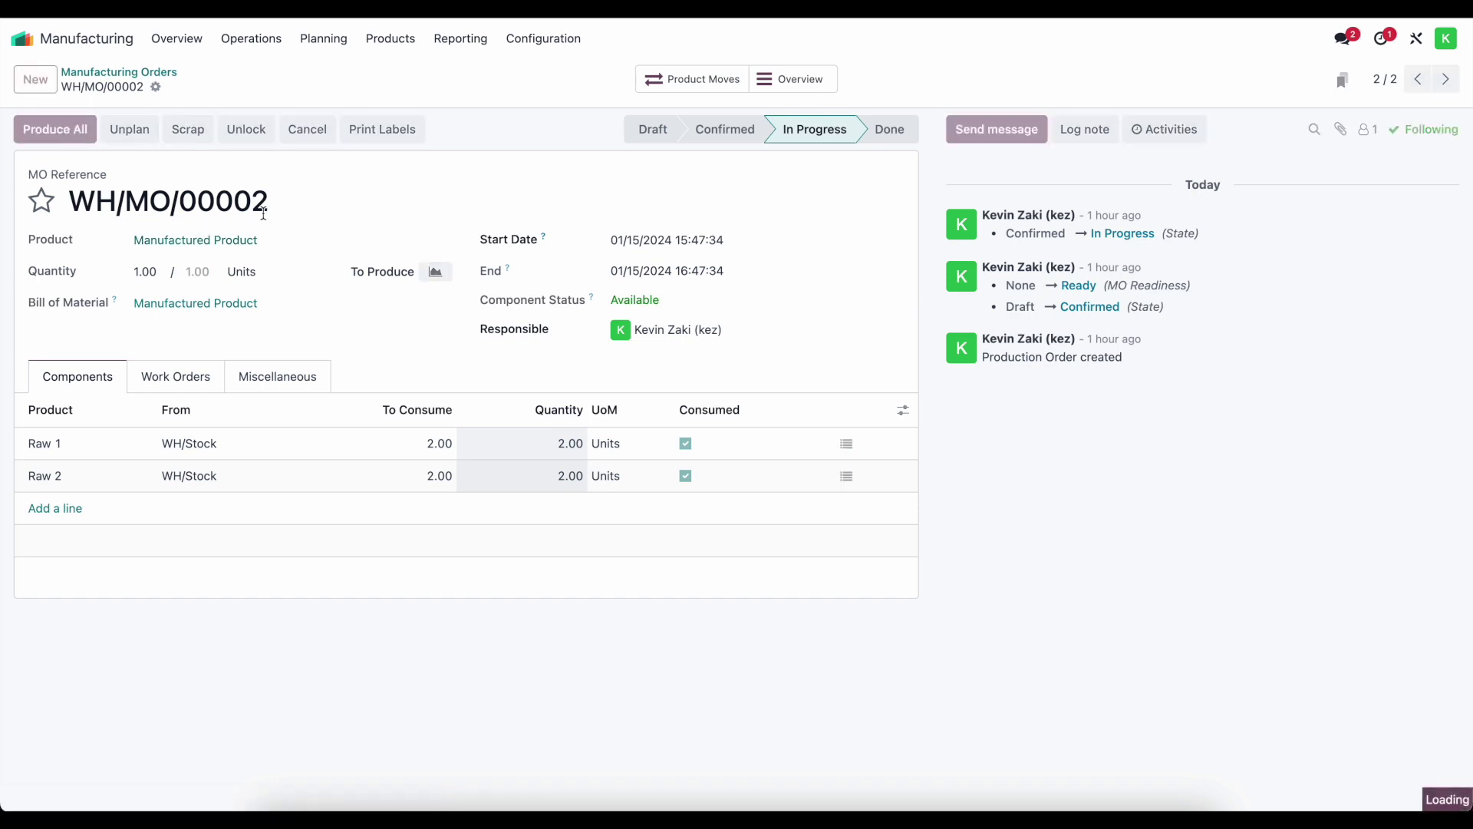
pyautogui.click(250, 40)
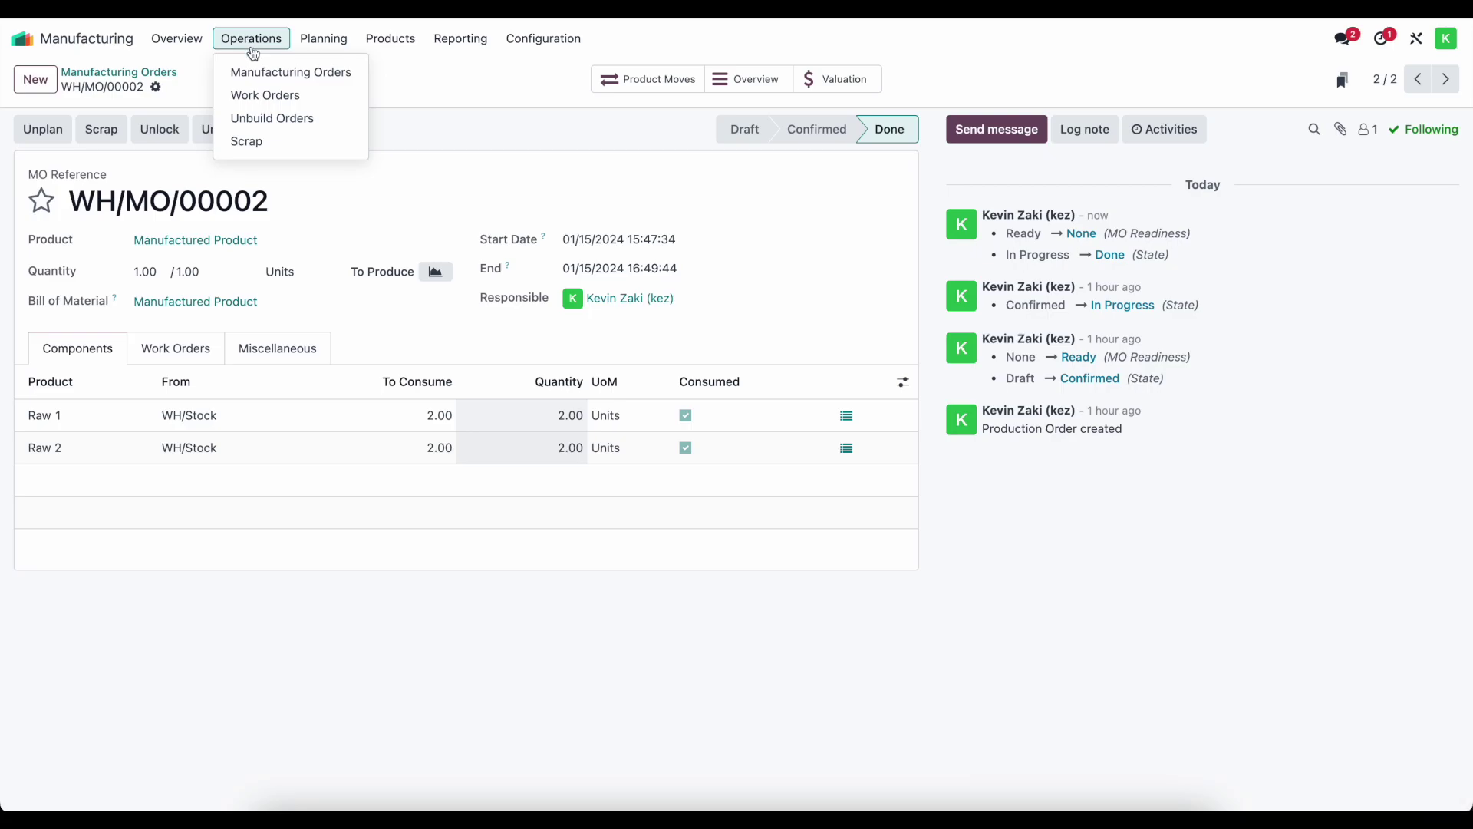
# Open the Manufactured Product record in Inventory and check its unit cost.
pyautogui.click(86, 42)
pyautogui.write('inven')
pyautogui.press('Return')
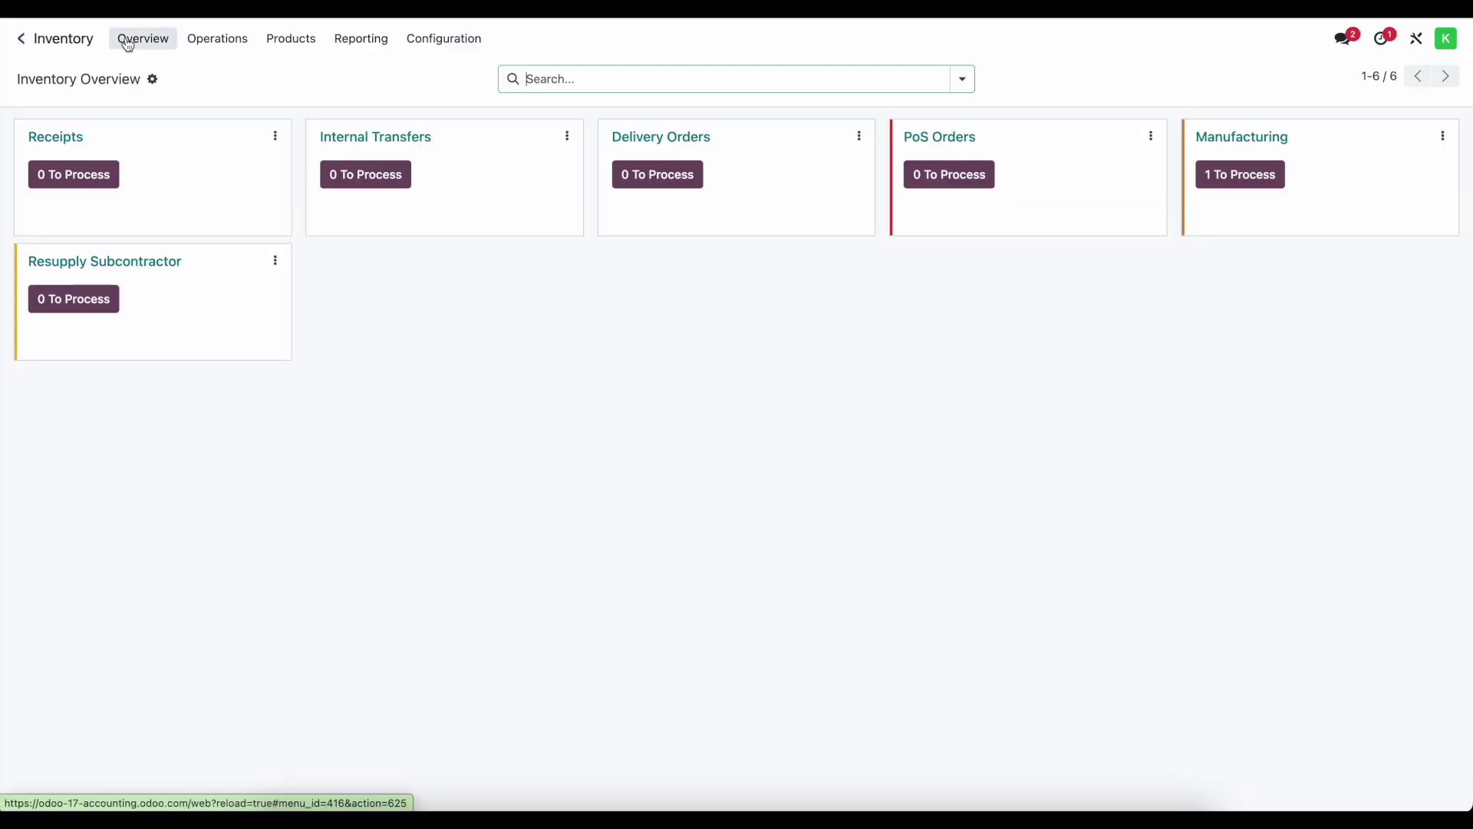
pyautogui.click(290, 38)
pyautogui.click(289, 71)
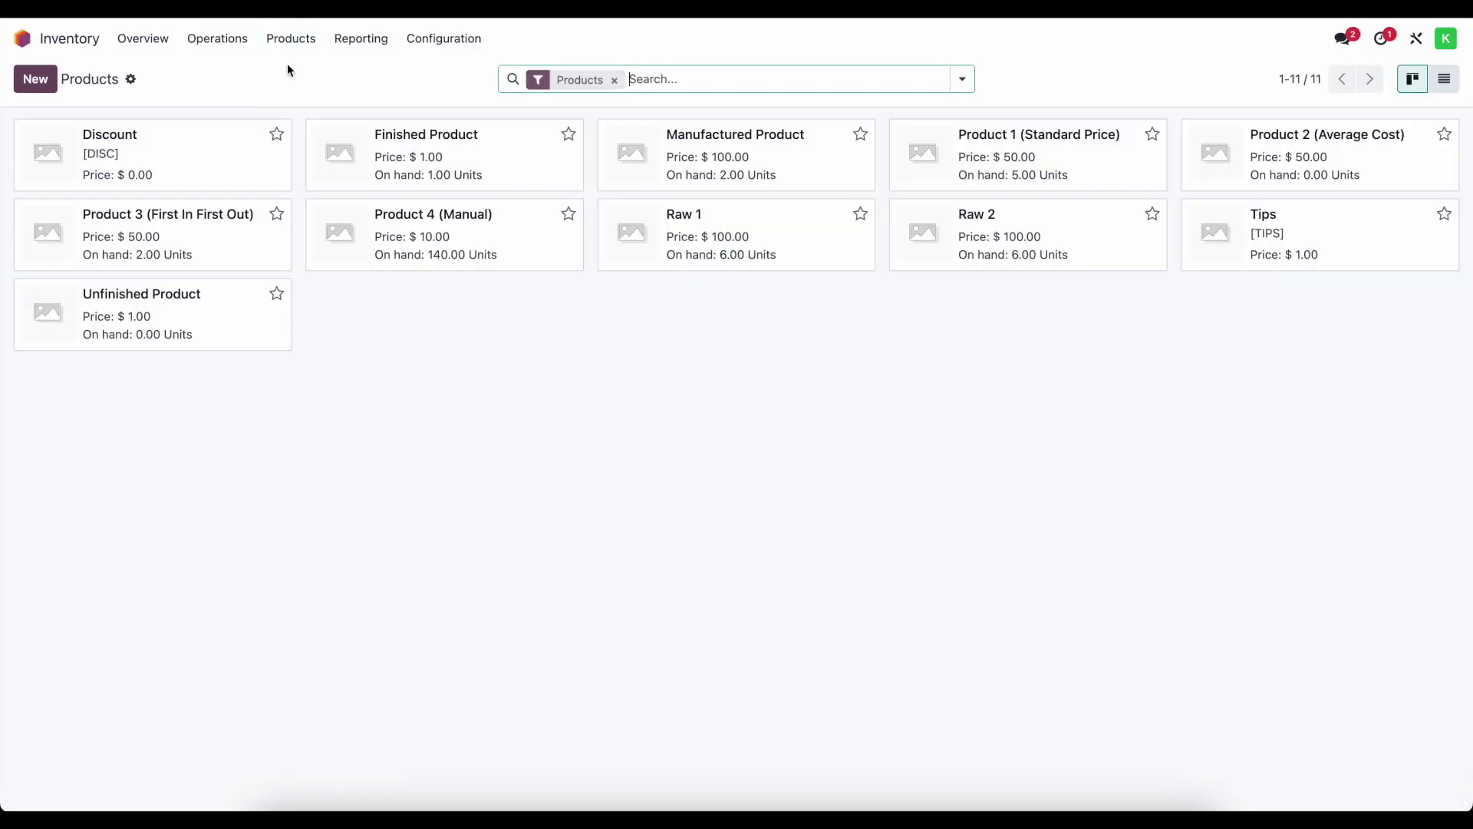
pyautogui.click(715, 180)
pyautogui.moveTo(480, 421); pyautogui.dragTo(747, 416)
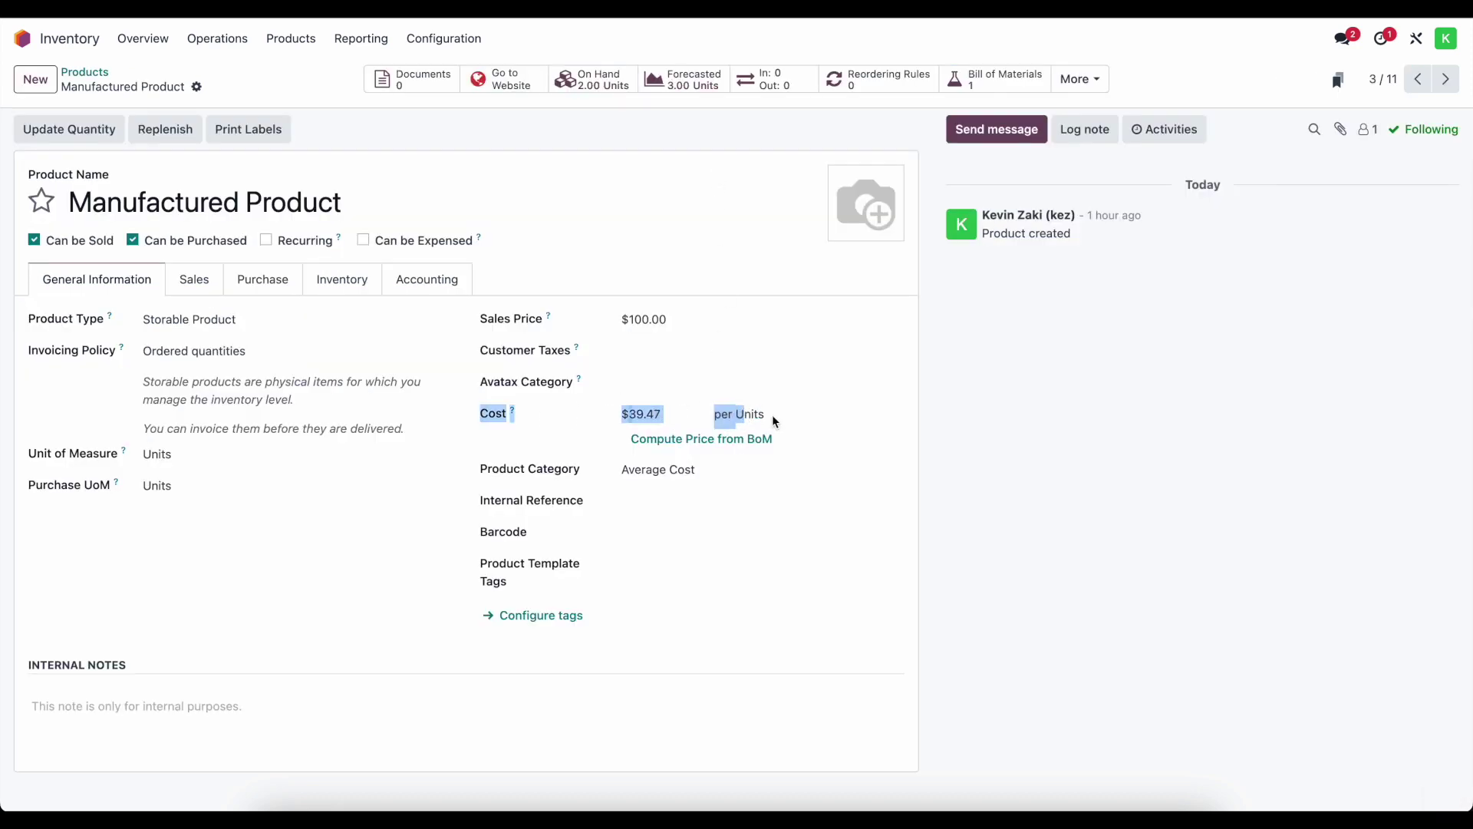
pyautogui.click(775, 421)
# Create a new quotation in Sales with Customer 1 as the customer.
pyautogui.click(65, 48)
pyautogui.write('s')
pyautogui.press('Return')
pyautogui.click(36, 80)
pyautogui.click(240, 223)
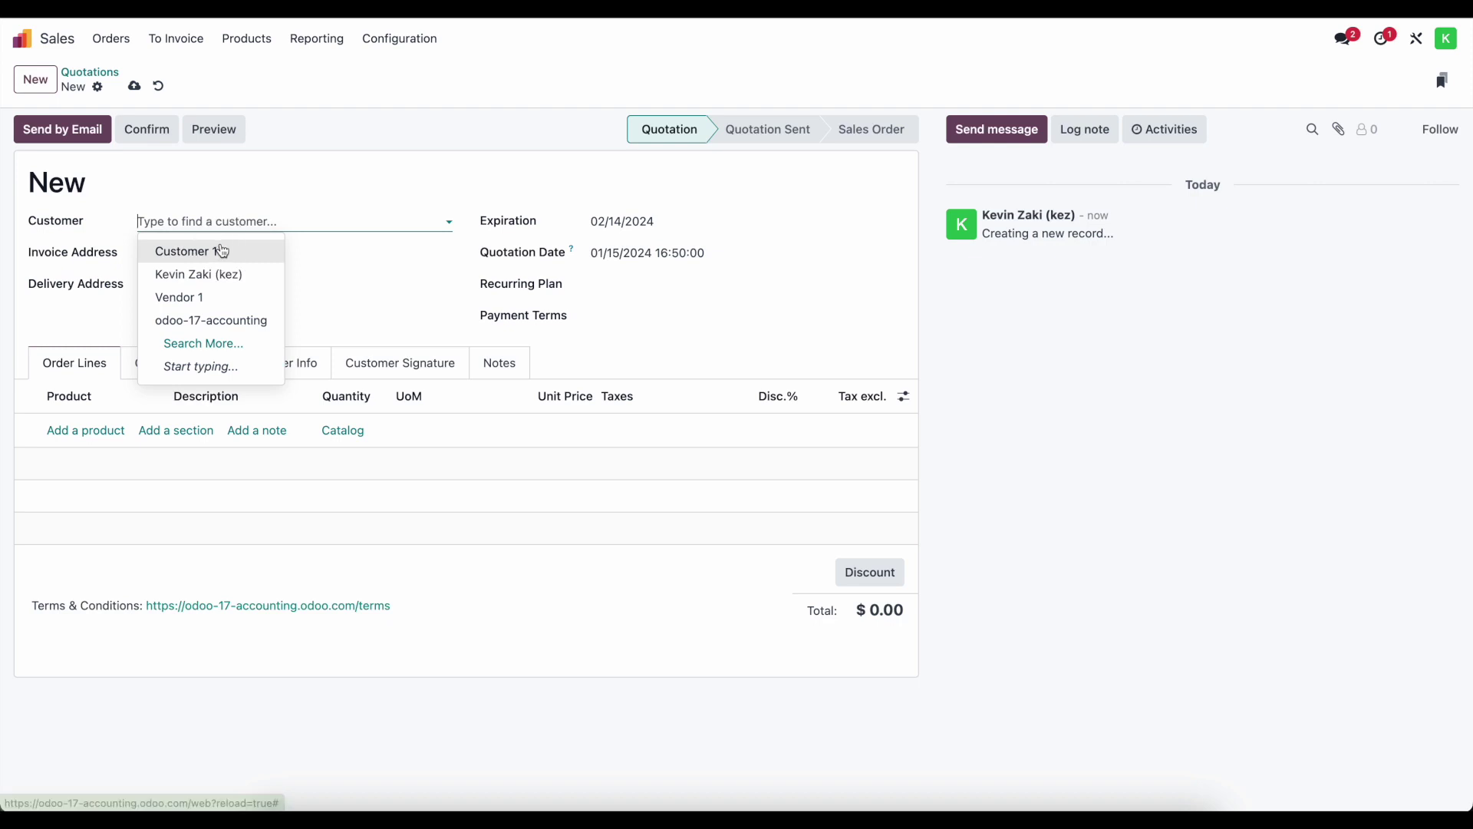
pyautogui.click(222, 251)
# Add one unit of Manufactured Product to the order lines and confirm the quotation.
pyautogui.click(86, 429)
pyautogui.click(107, 427)
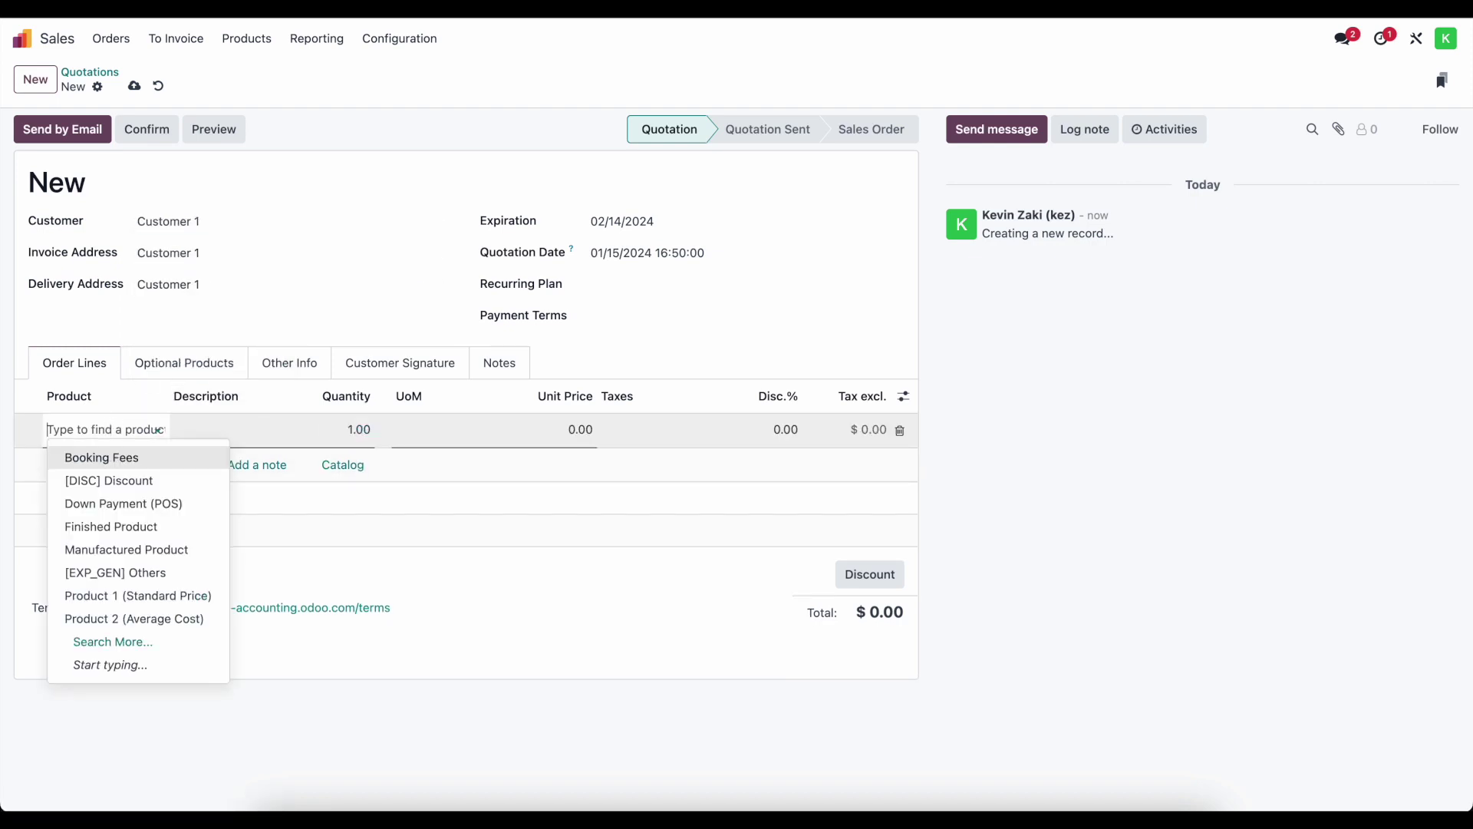
pyautogui.write('manu')
pyautogui.click(115, 457)
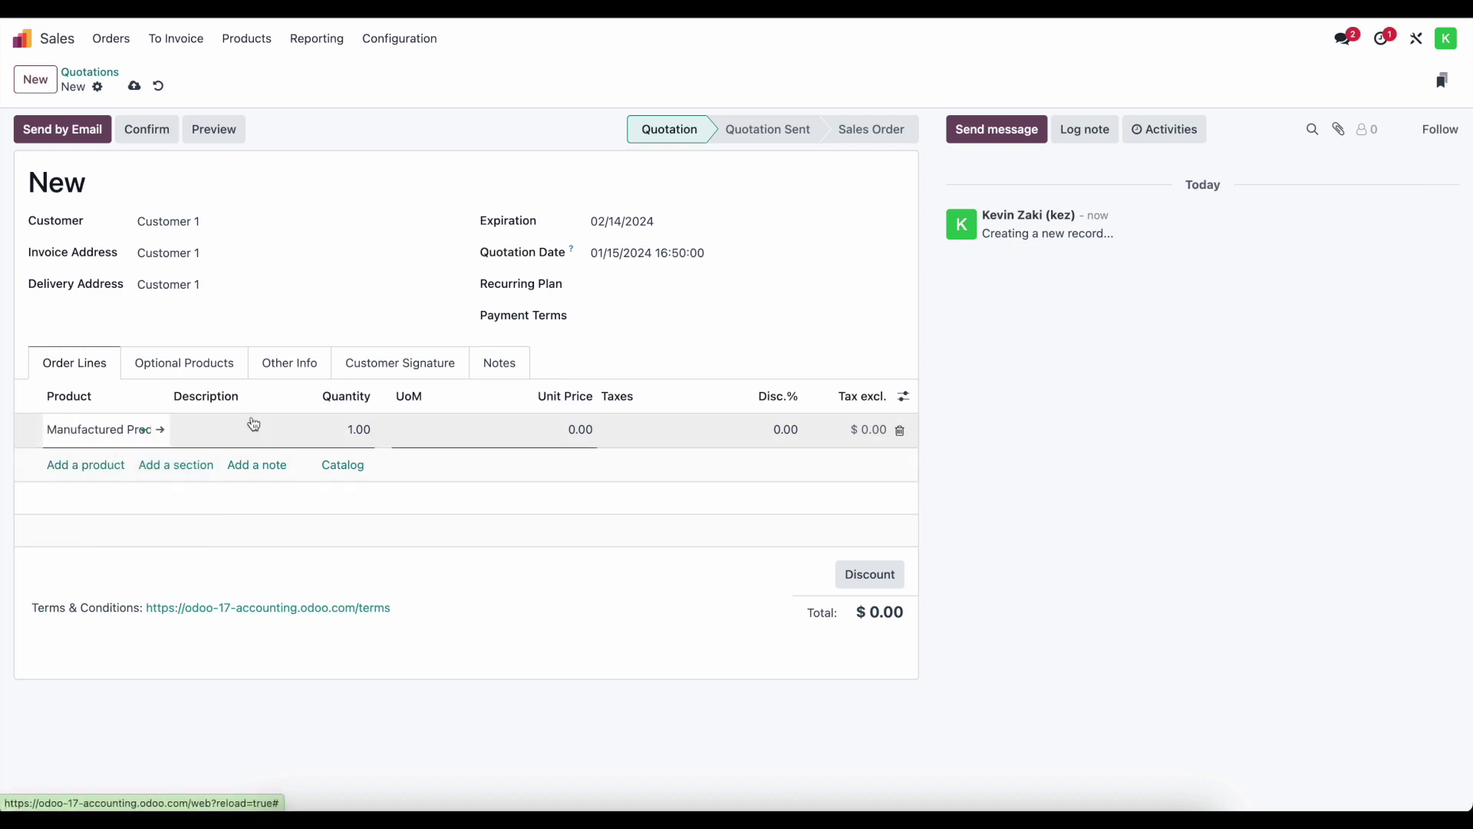
pyautogui.click(453, 542)
pyautogui.click(153, 127)
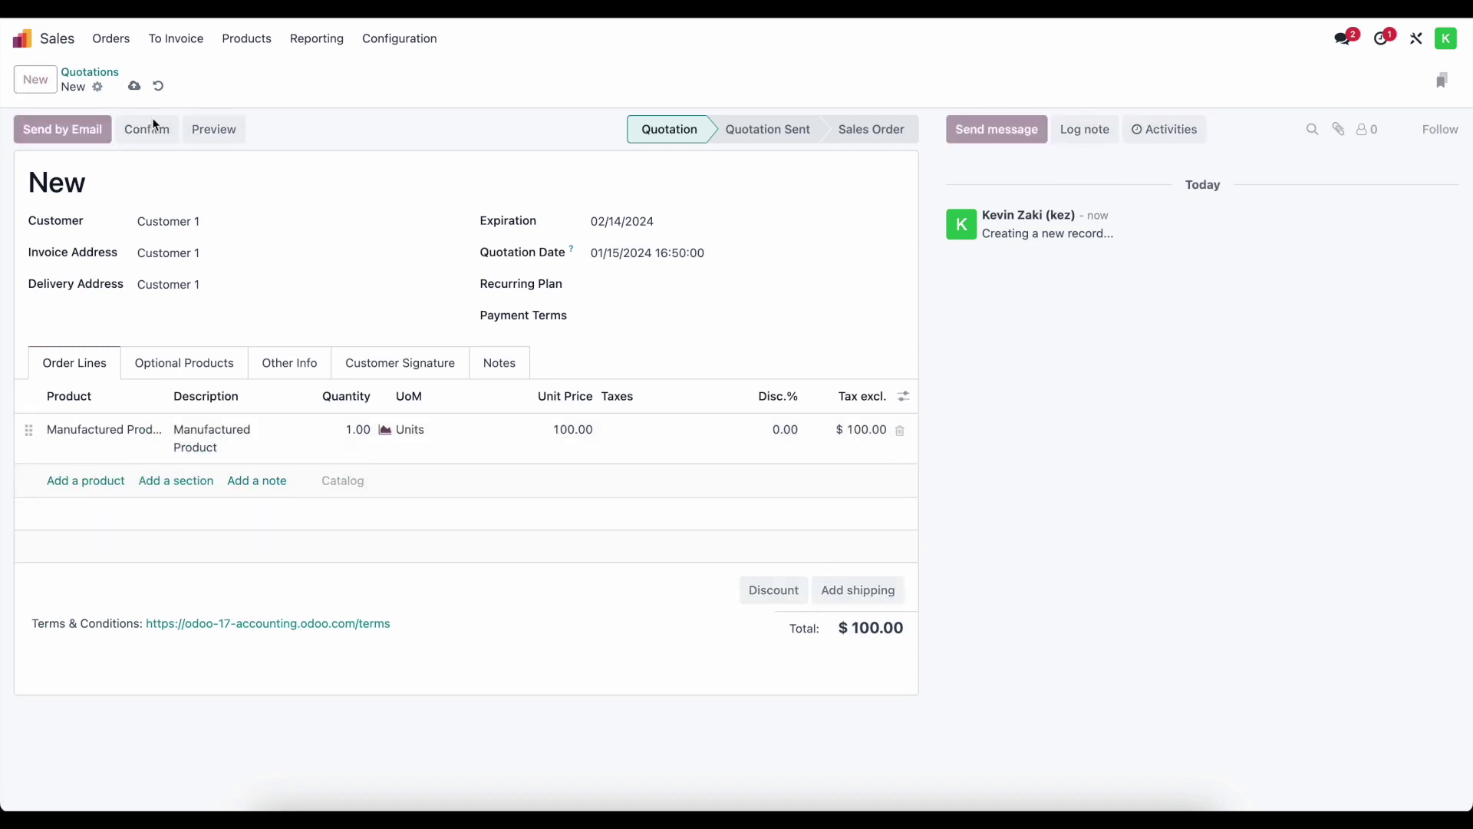
# Validate the order's delivery of one Manufactured Product and return to the sales order.
pyautogui.click(693, 82)
pyautogui.click(60, 132)
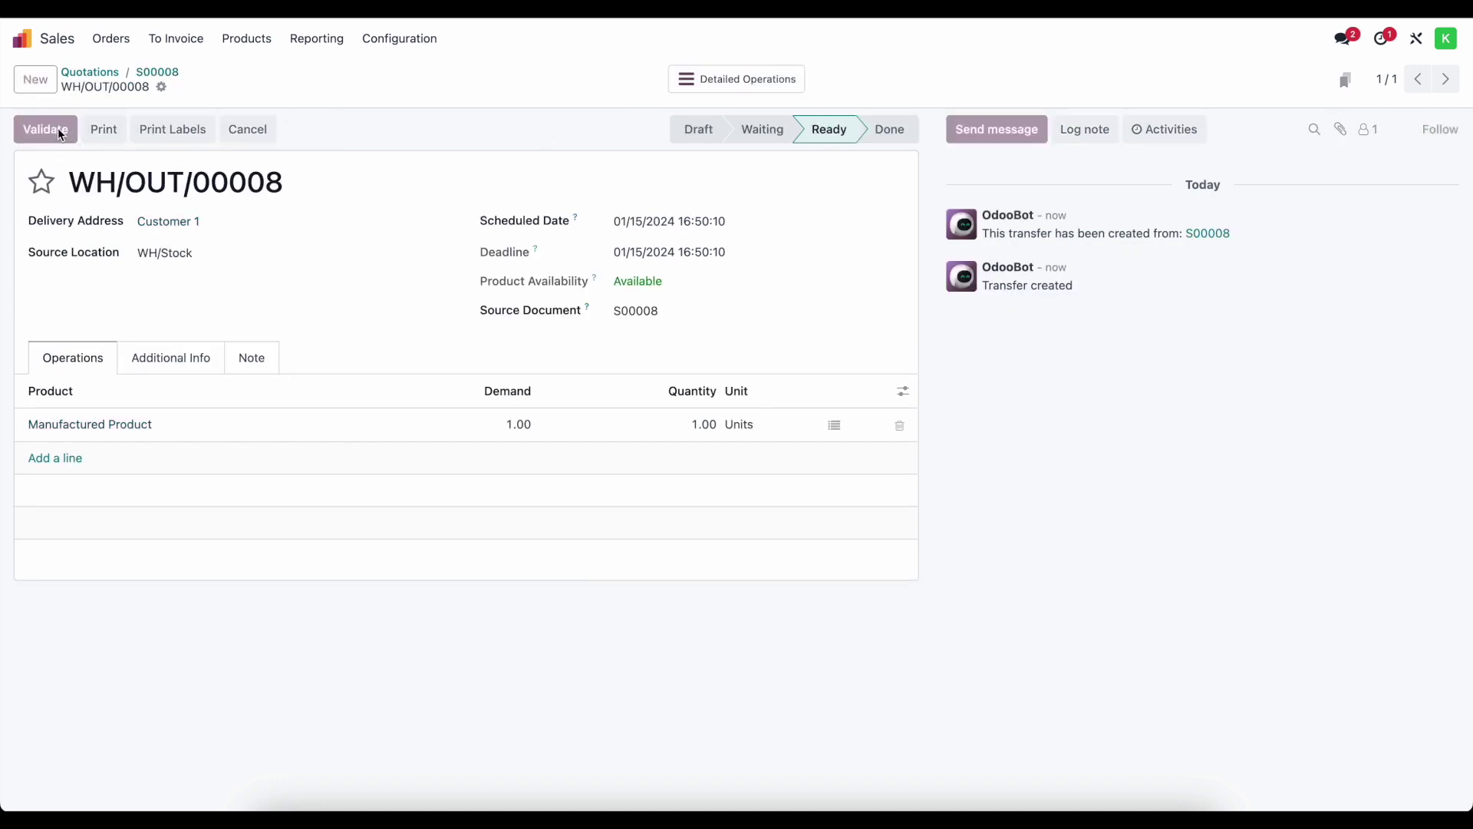
pyautogui.click(157, 72)
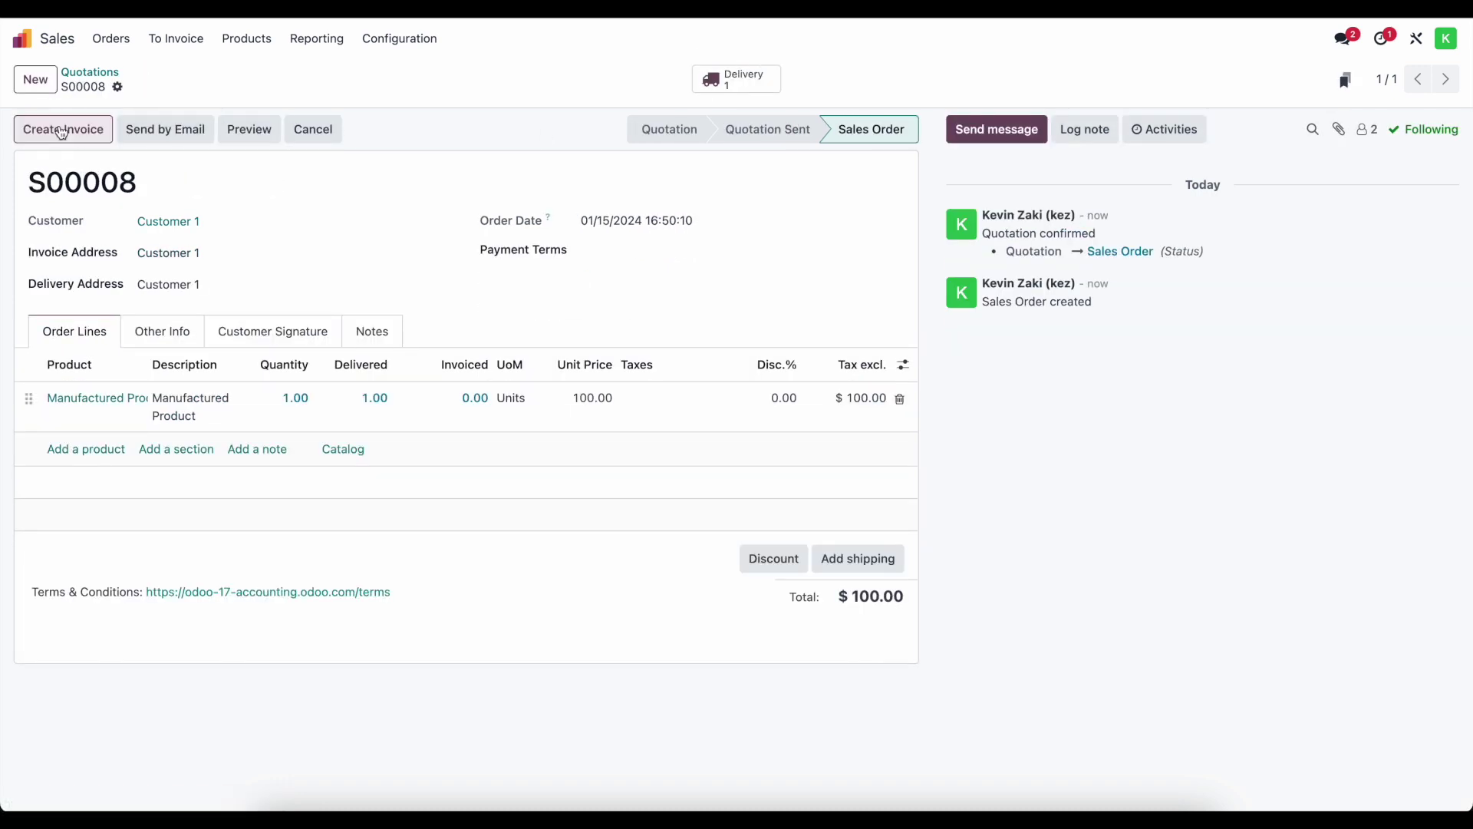
# Create and confirm the customer invoice for the sales order, and view its journal items.
pyautogui.click(61, 132)
pyautogui.click(434, 500)
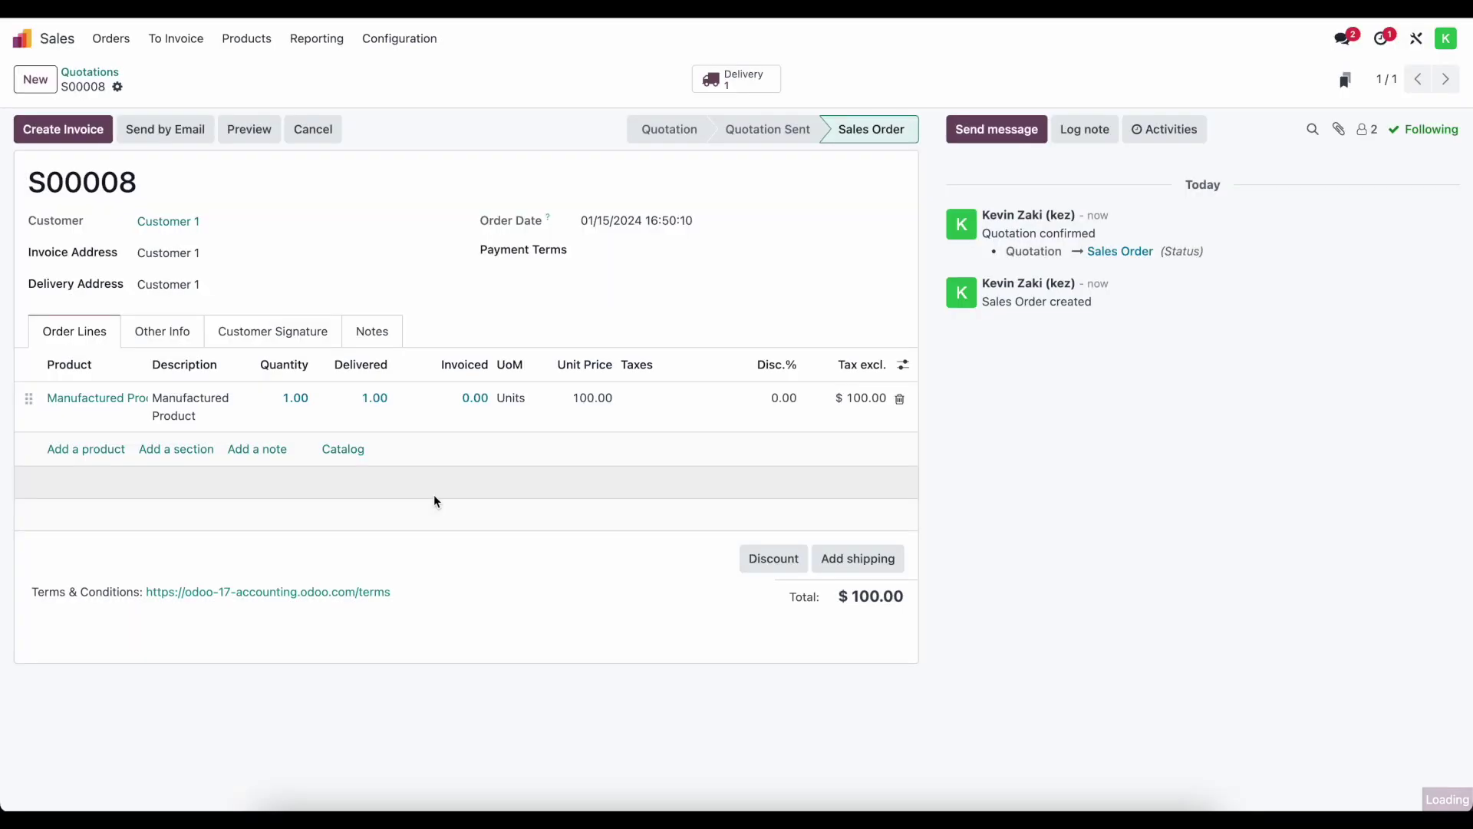
pyautogui.click(49, 130)
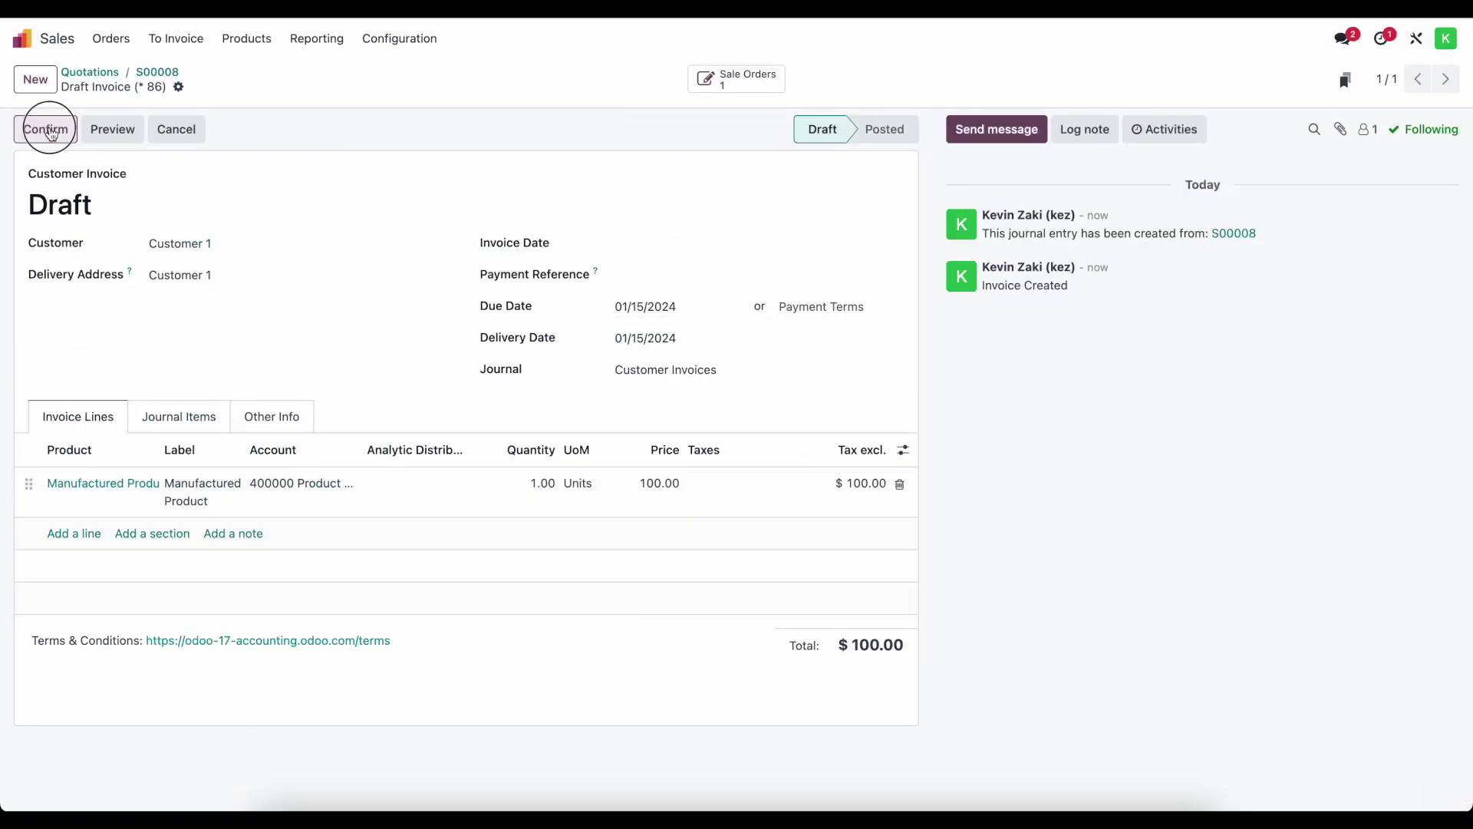
pyautogui.click(196, 408)
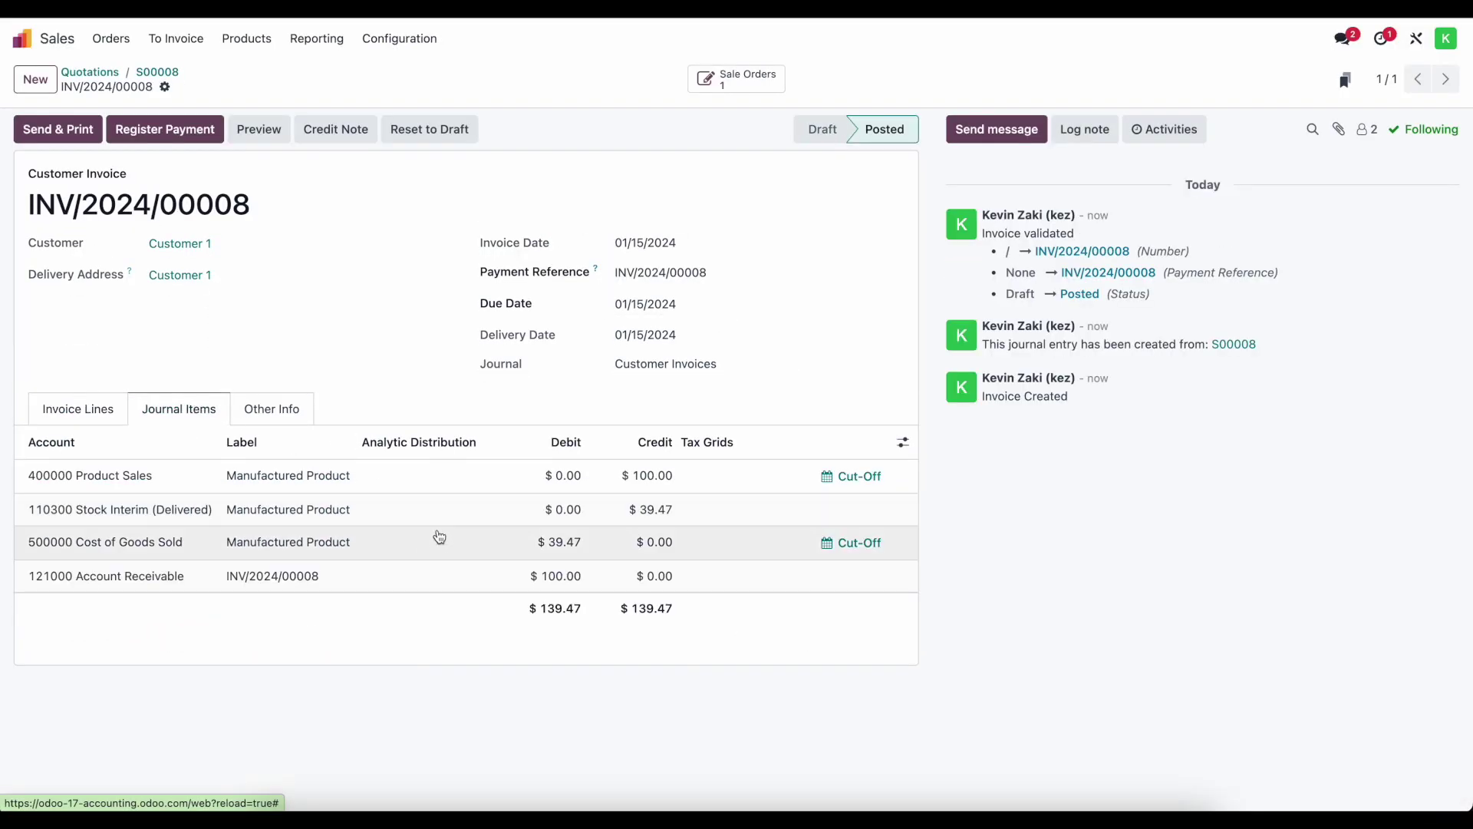